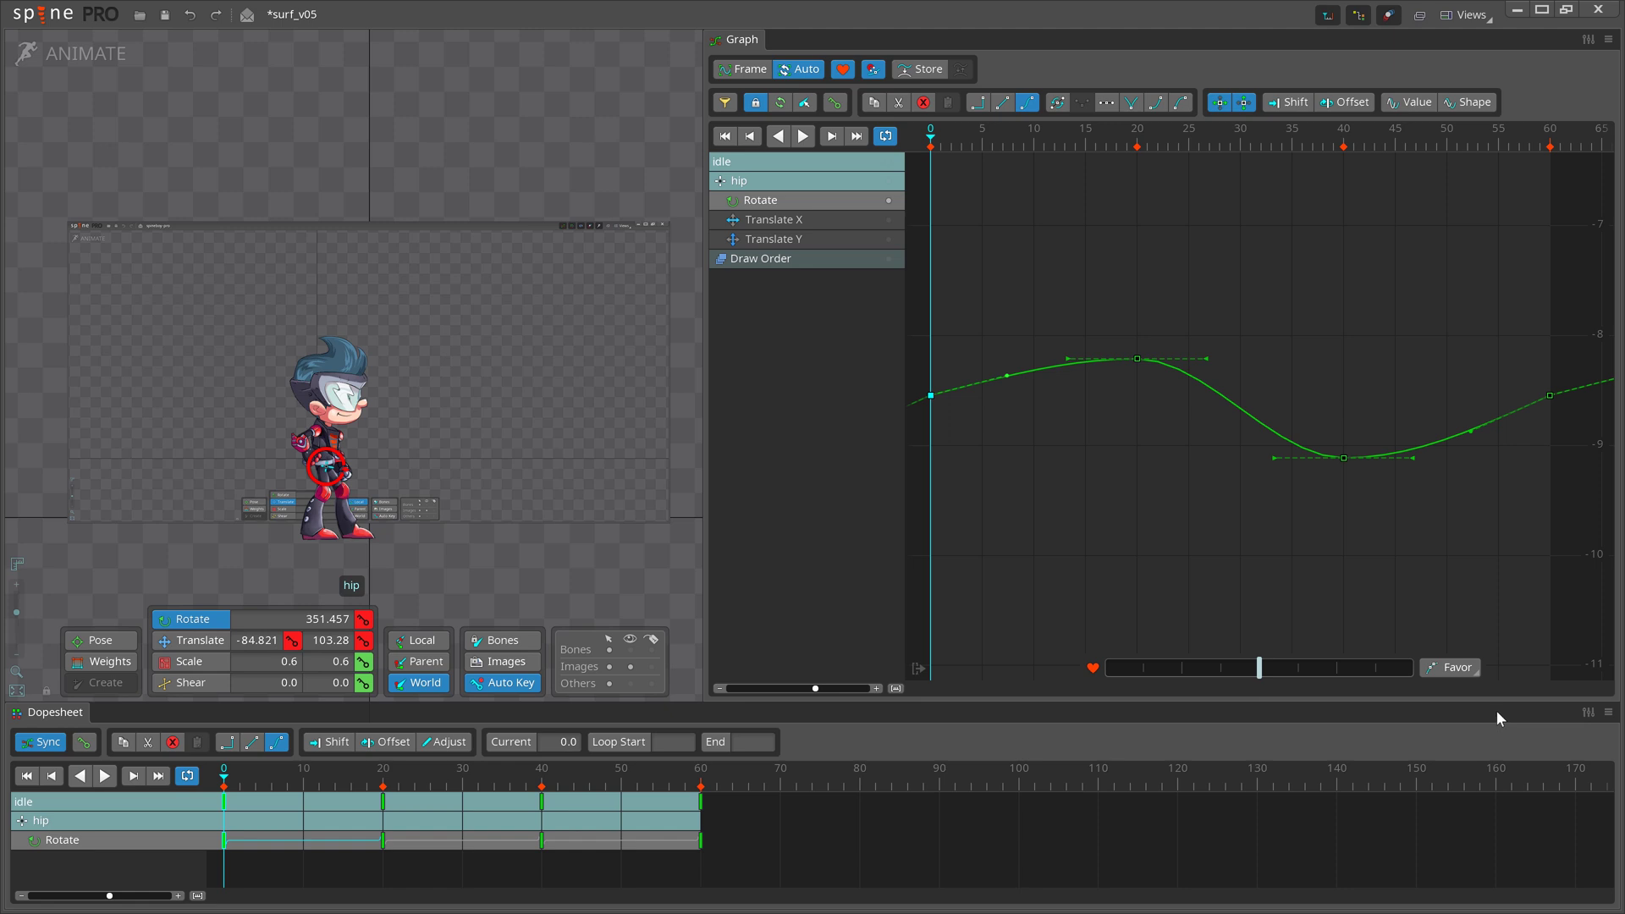
# Deselect the graph keys and close the Graph panel with Alt+G.
pyautogui.click(1482, 626)
pyautogui.hotkey('alt', 'g')
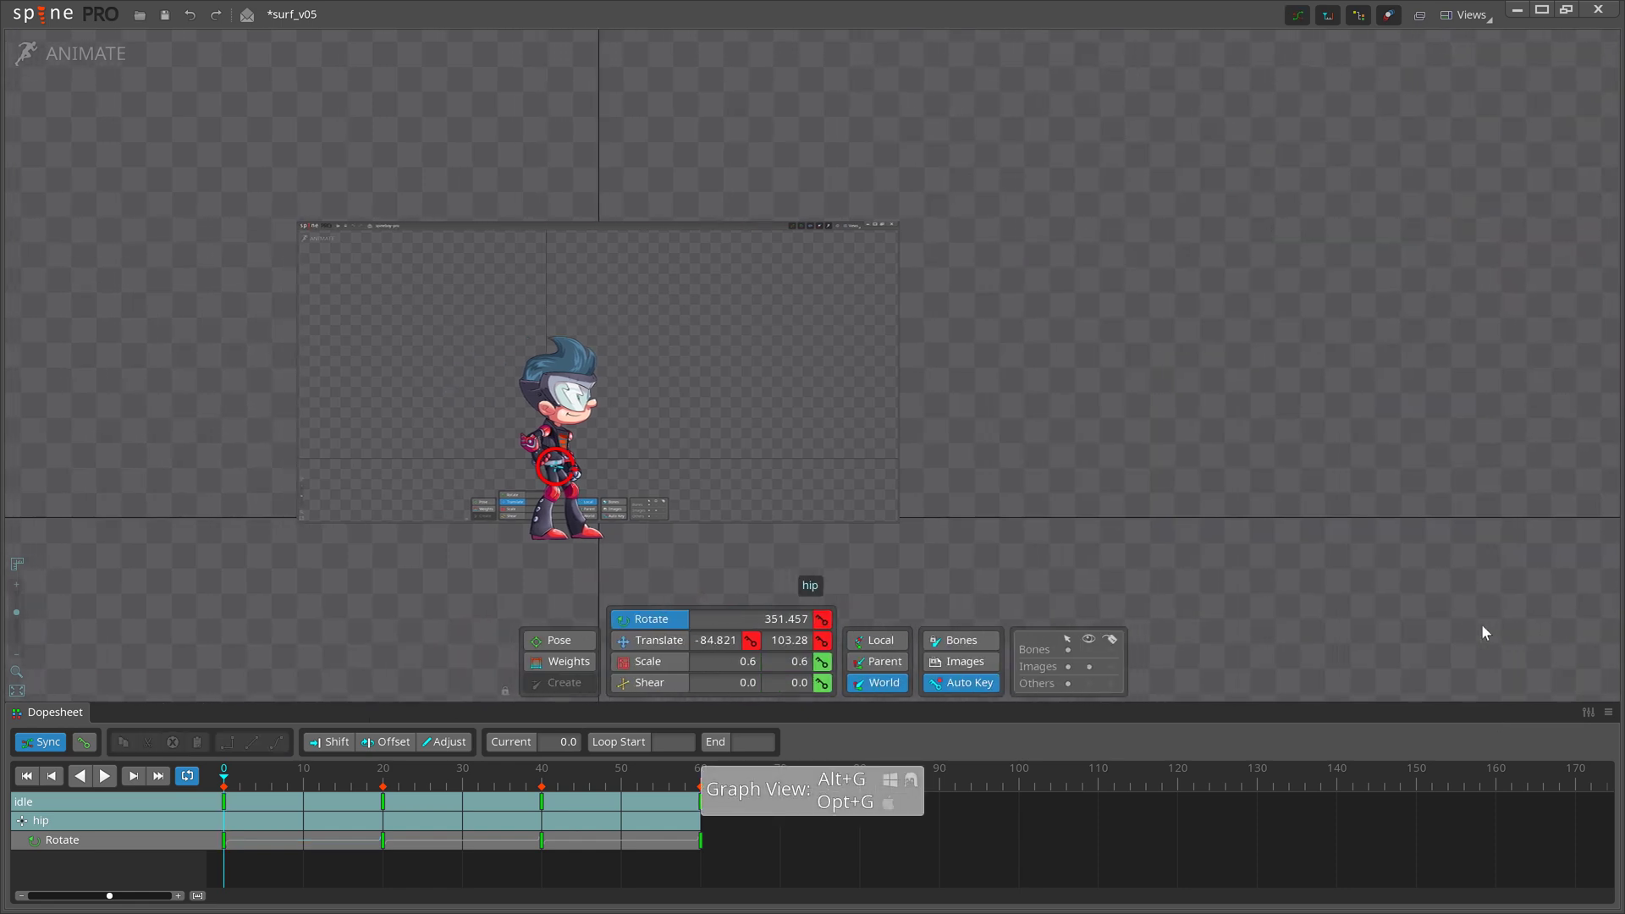
# Reopen the Graph panel from the Views menu to show the hip Rotate curve, toggling it with Alt+G.
pyautogui.click(1447, 15)
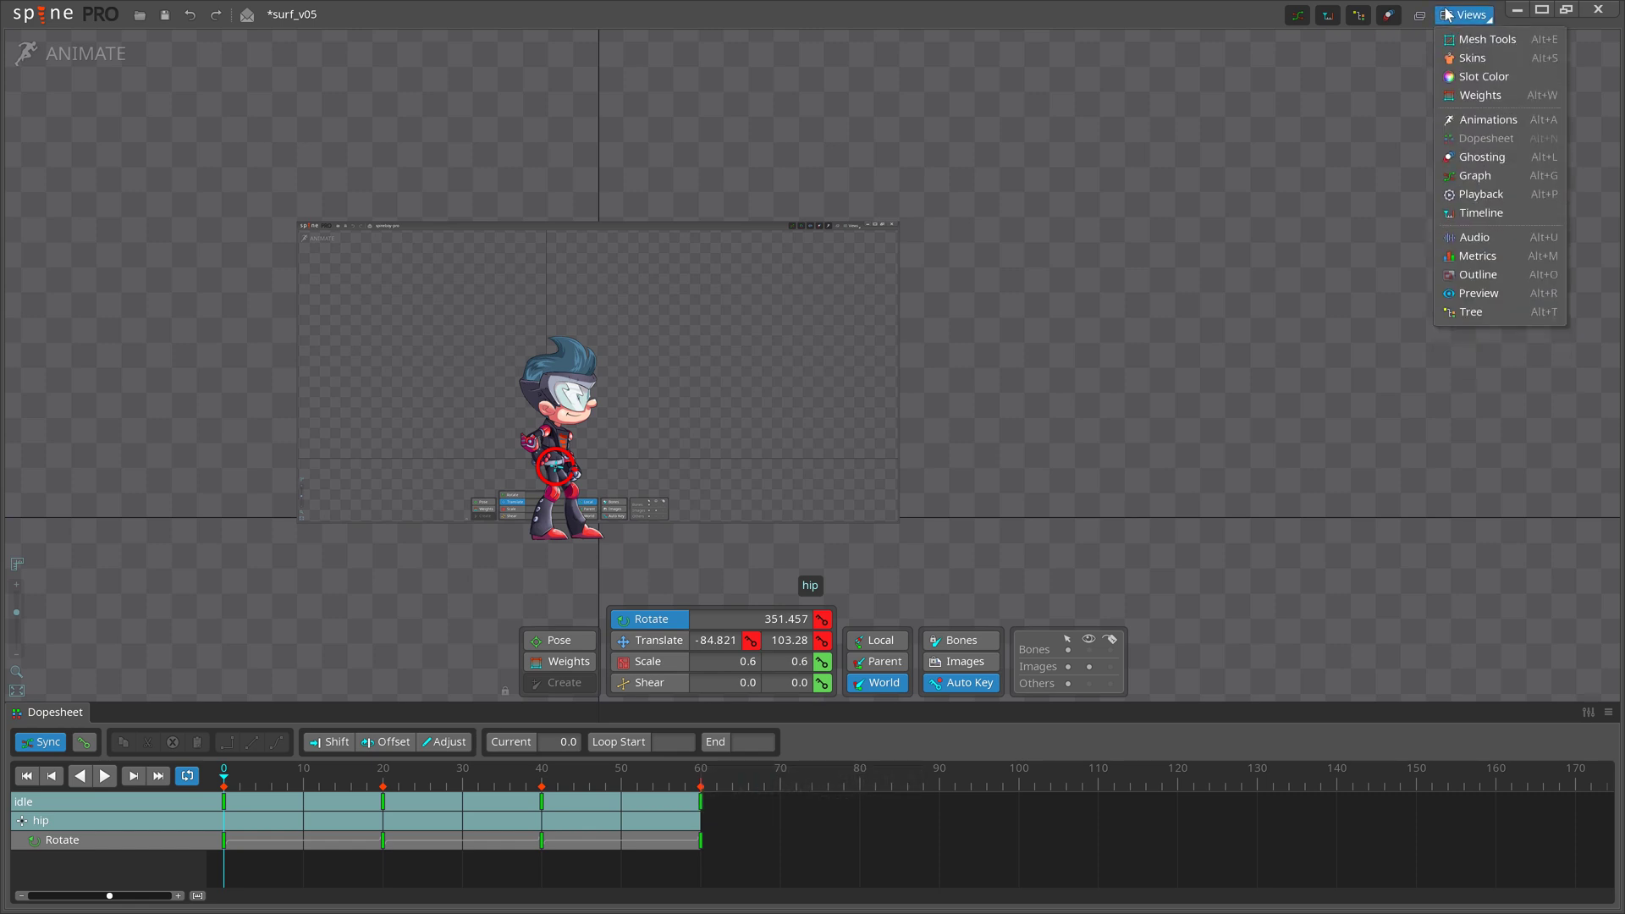
pyautogui.click(1526, 178)
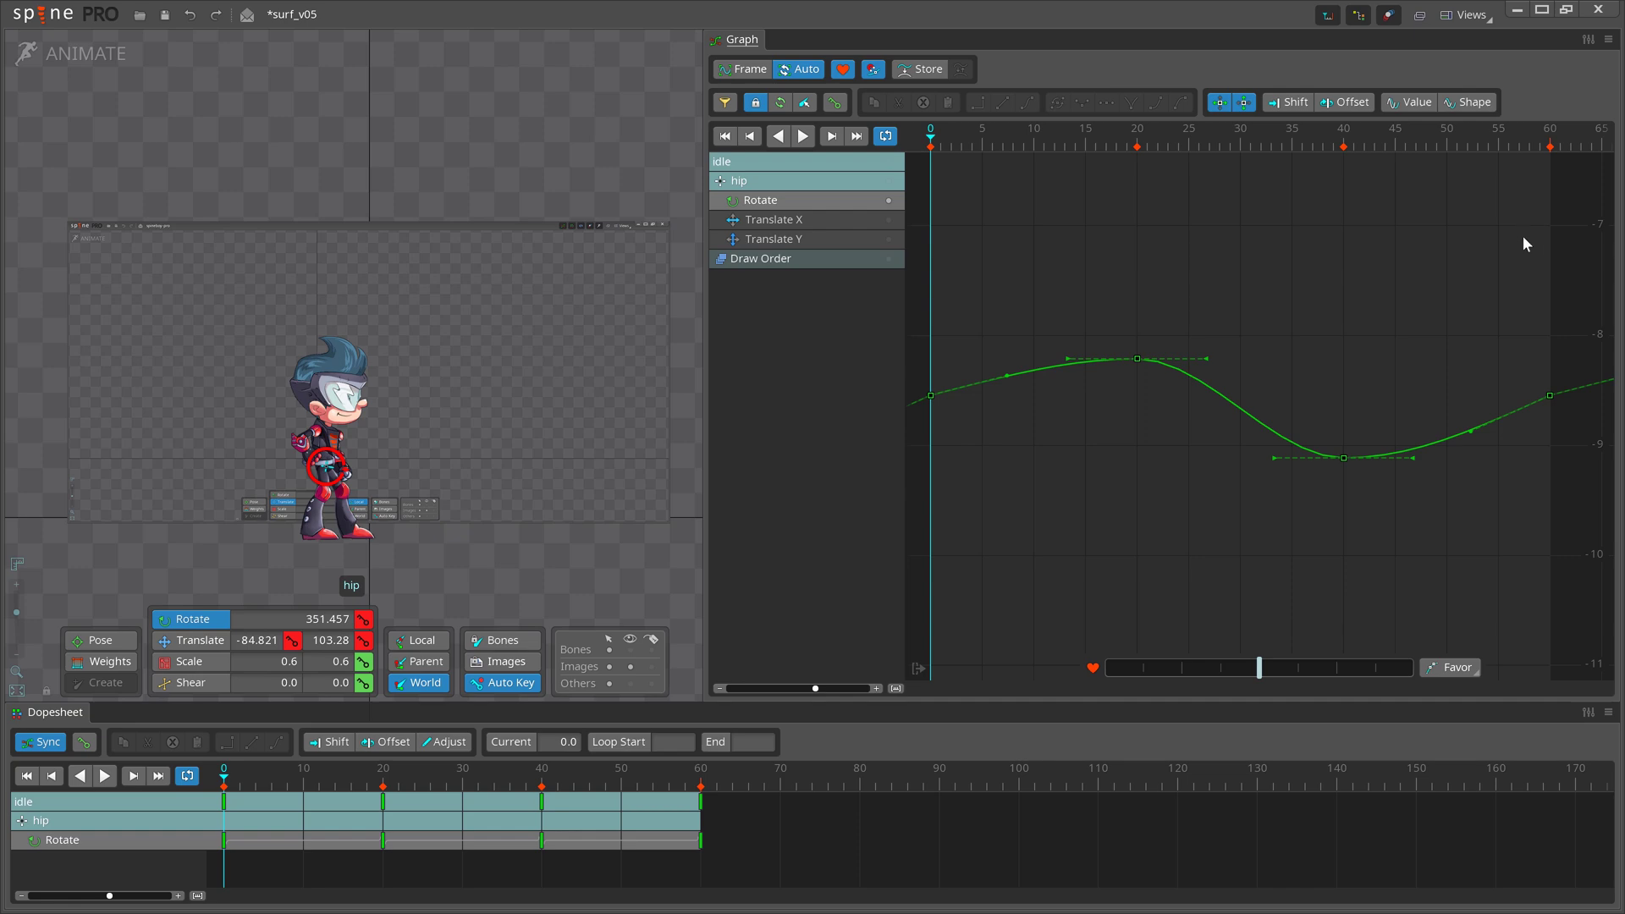
pyautogui.hotkey('alt', 'g')
pyautogui.hotkey('alt', 'g')
# Drag the frame-0 hip Rotate key to shift the curve, undo it, then offset the keys 13 frames later.
pyautogui.click(941, 391)
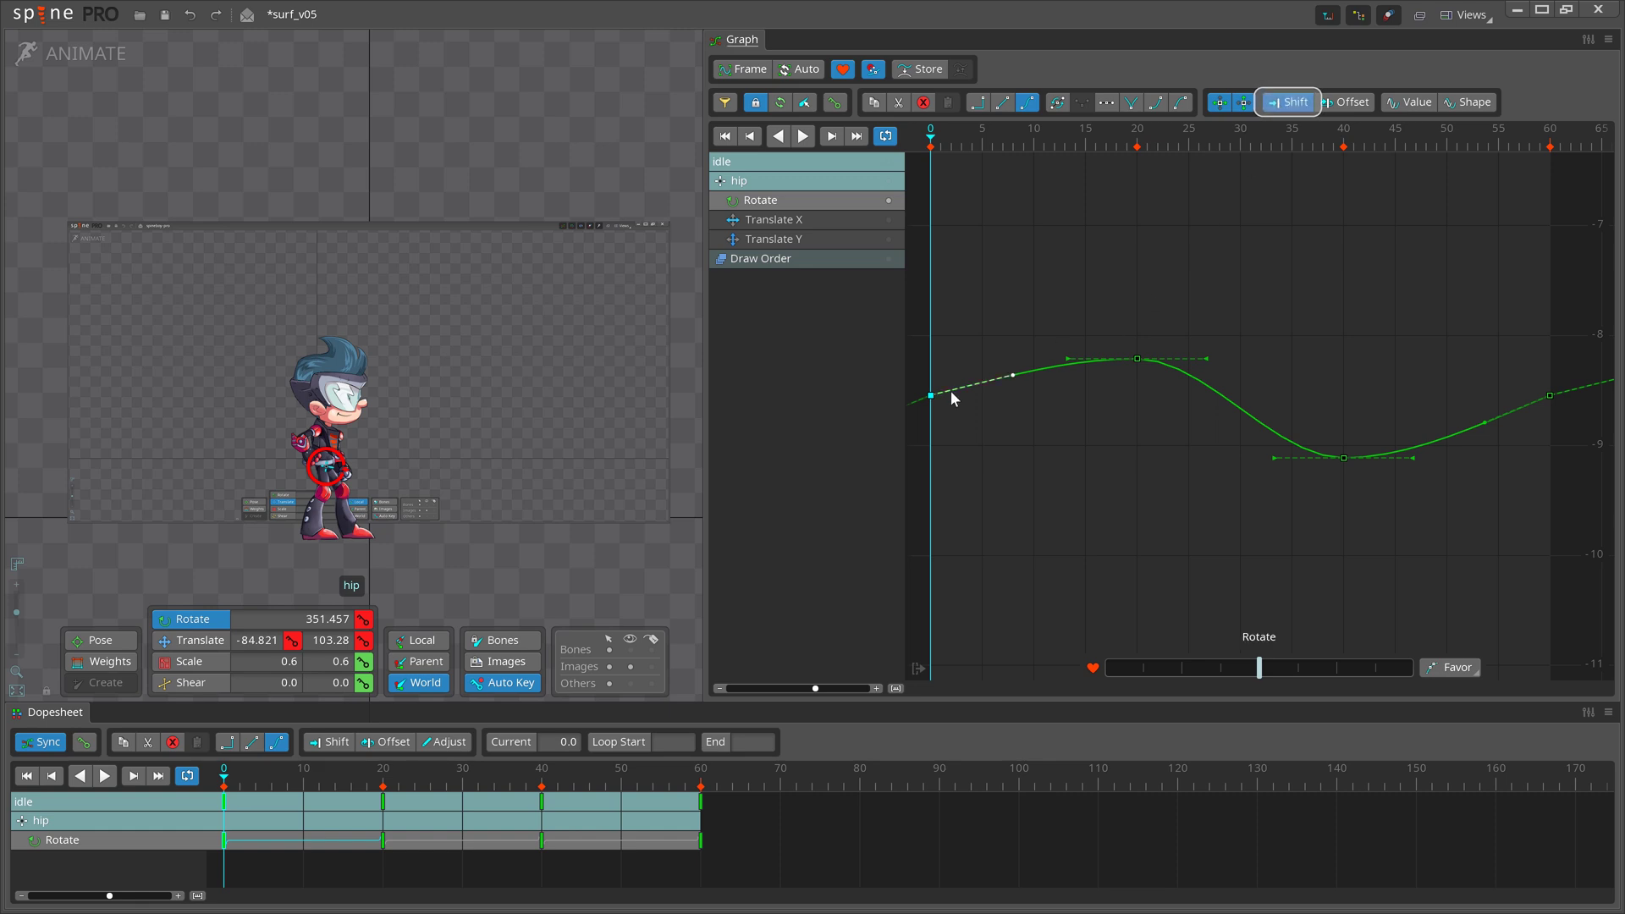
pyautogui.moveTo(932, 394); pyautogui.dragTo(1119, 394)
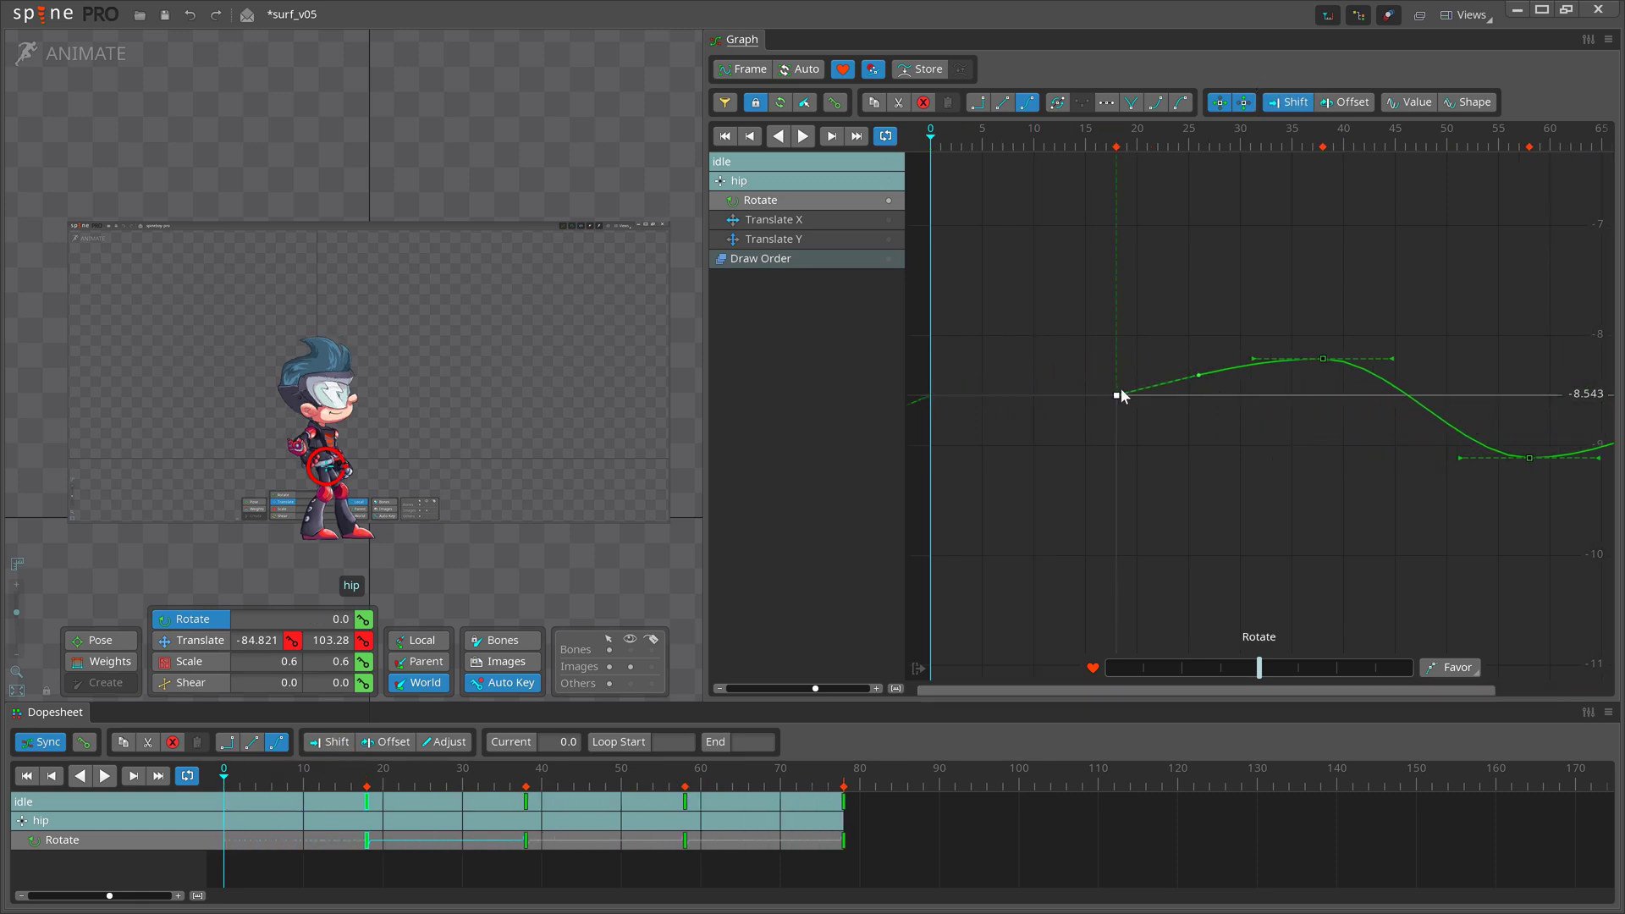
pyautogui.hotkey('ctrl', 'z')
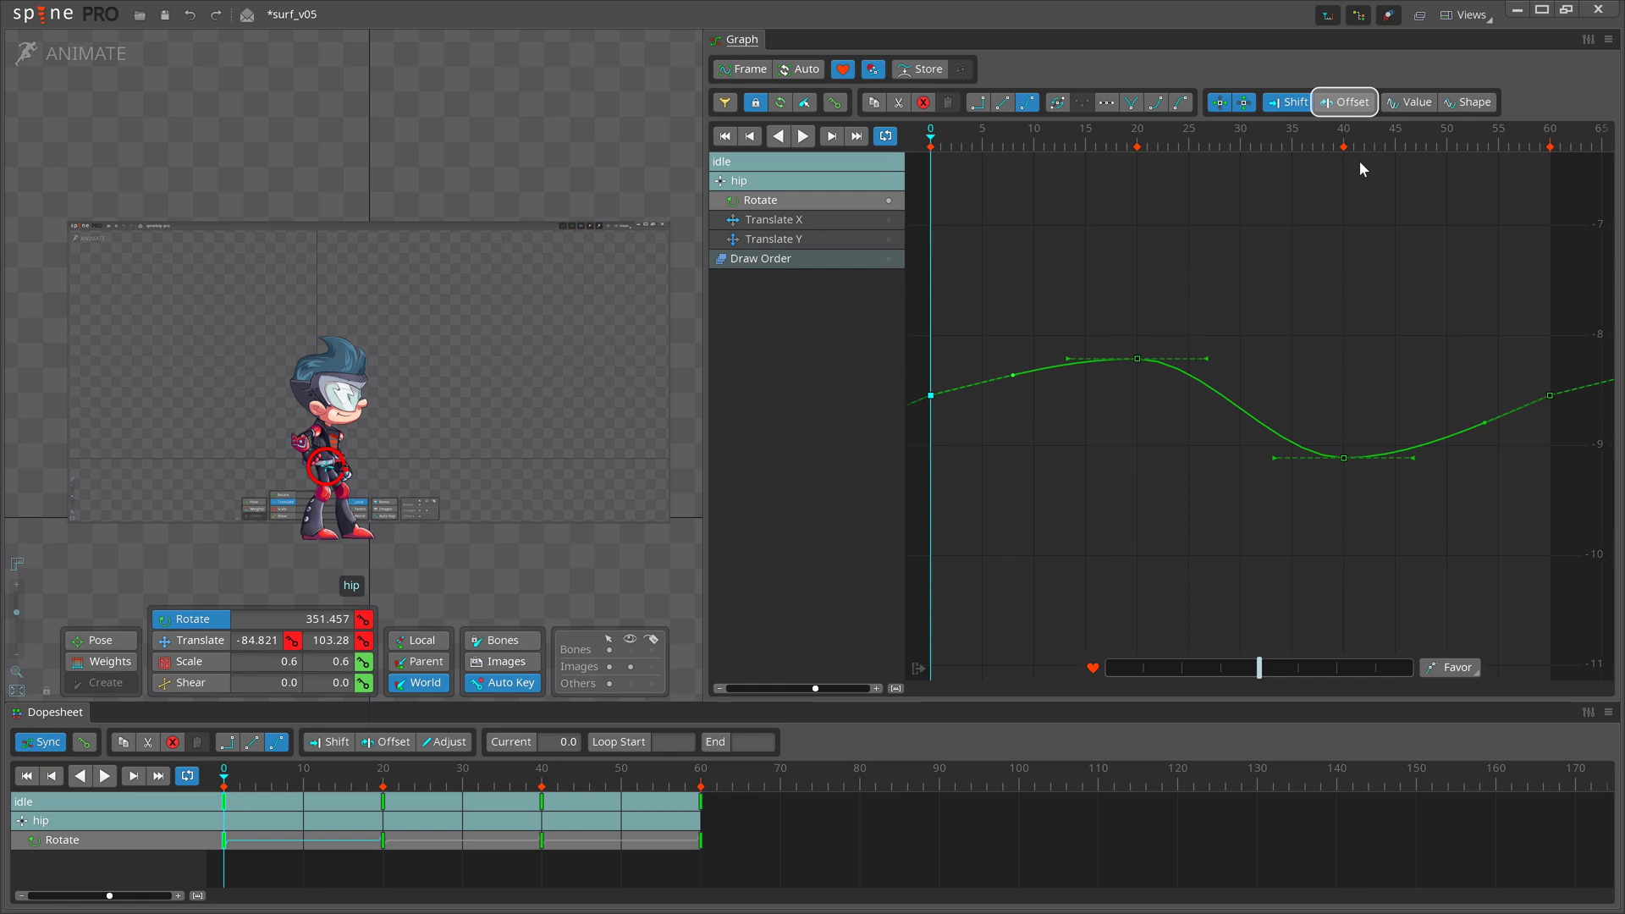
pyautogui.click(1352, 102)
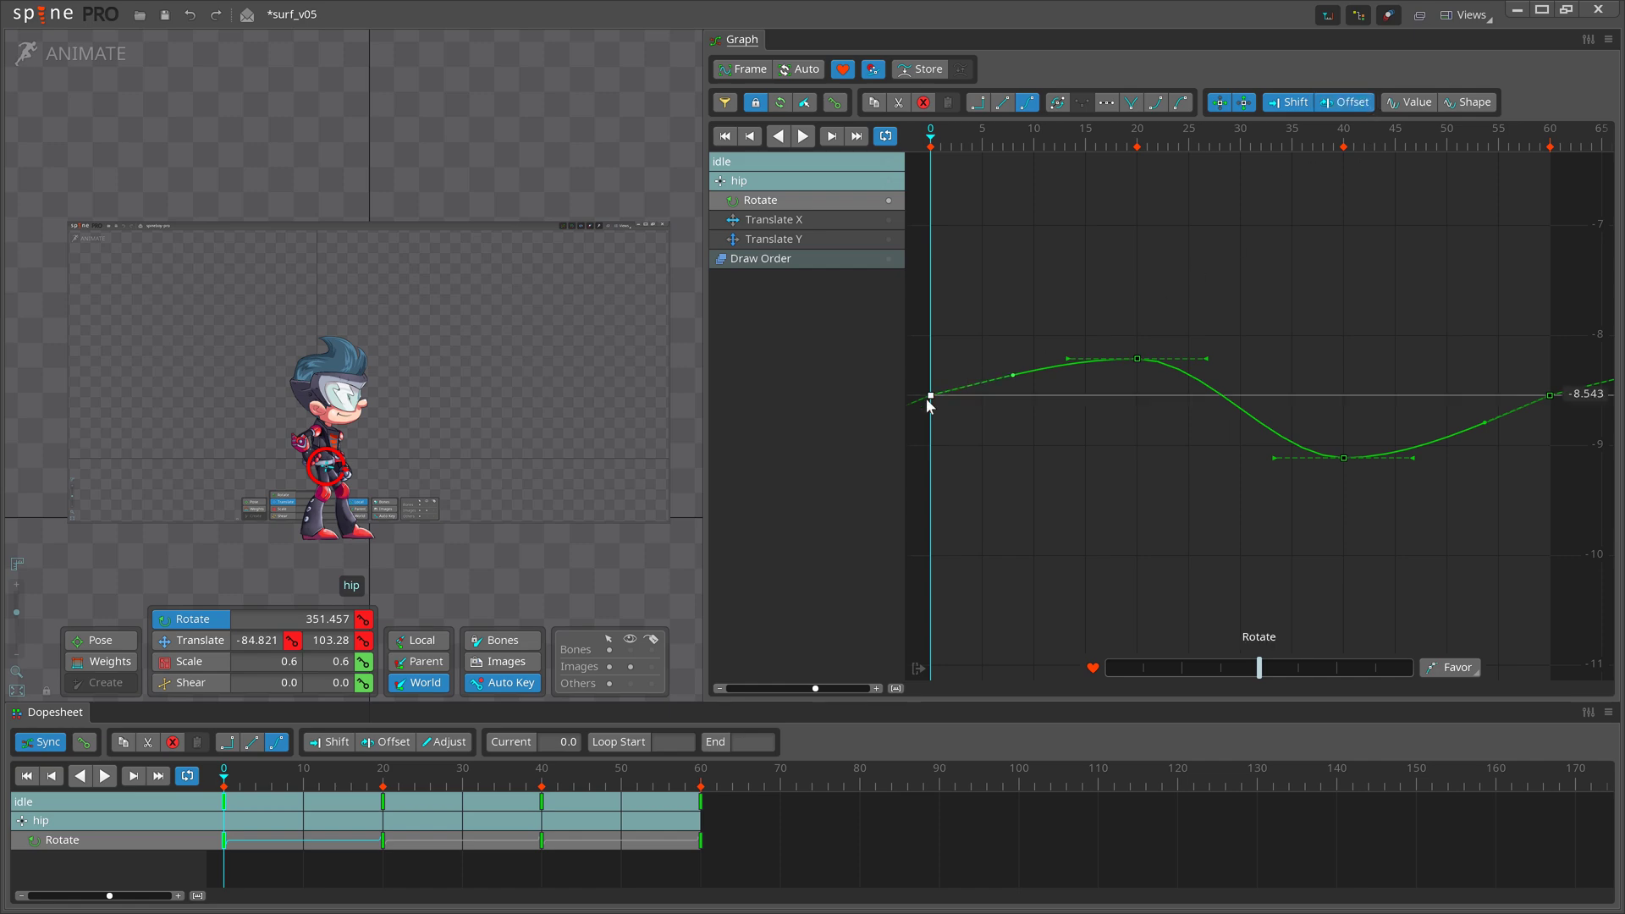
pyautogui.moveTo(930, 398); pyautogui.dragTo(1150, 410)
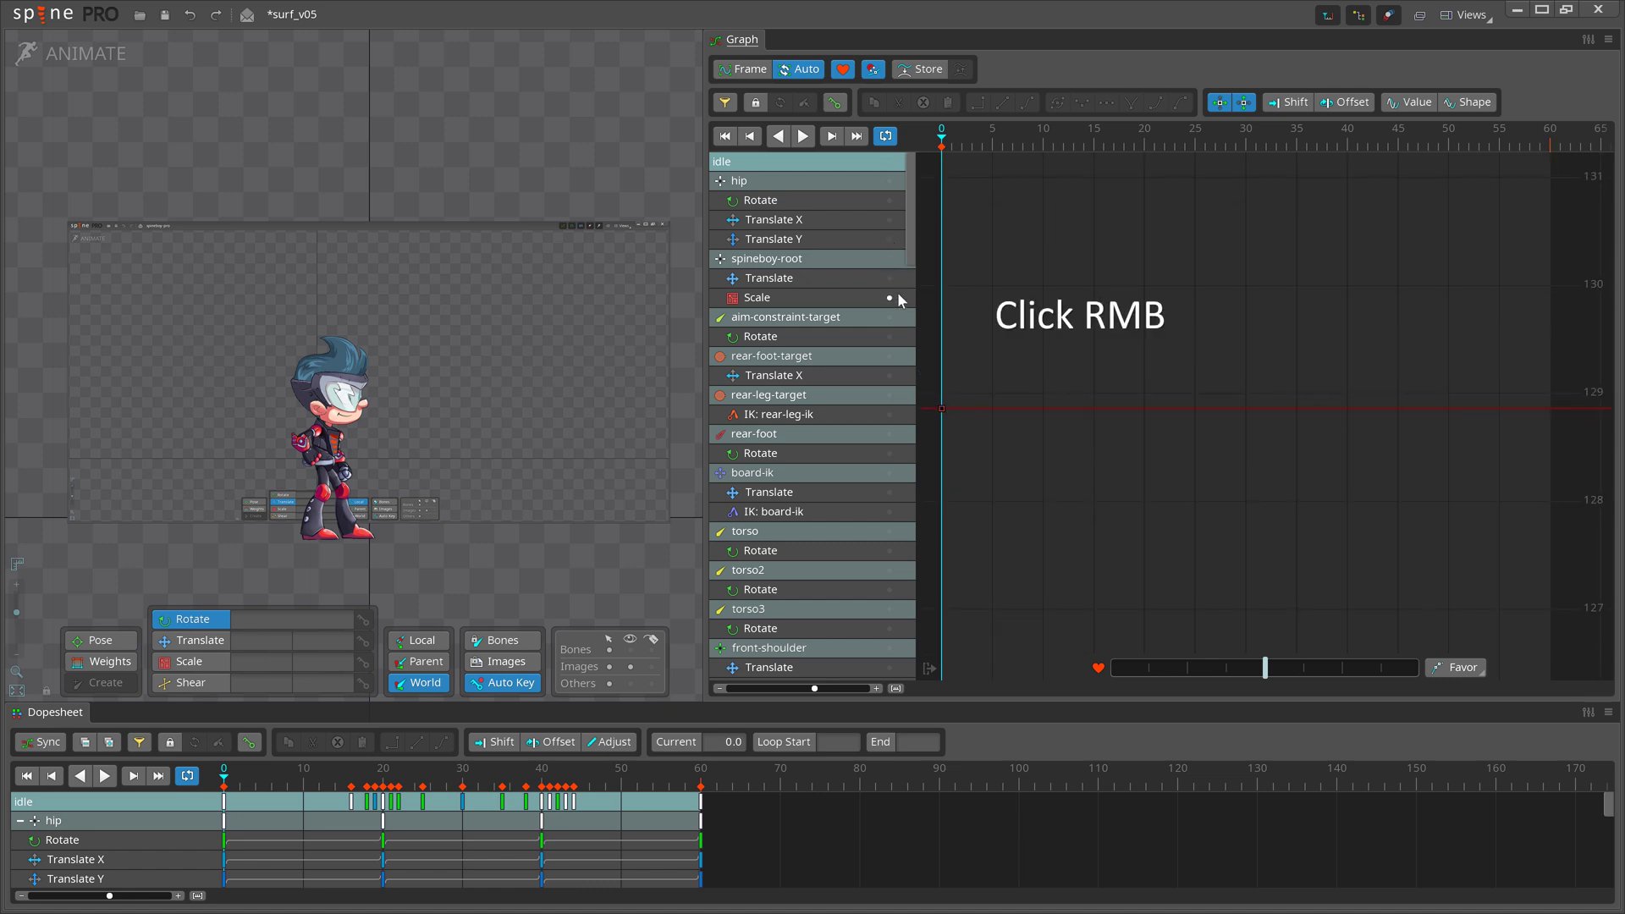
# Pin hip Rotate and overlay hip Translate X/Y, root Translate, aim-target Rotate and foot-target Translate X curves.
pyautogui.rightClick(894, 201)
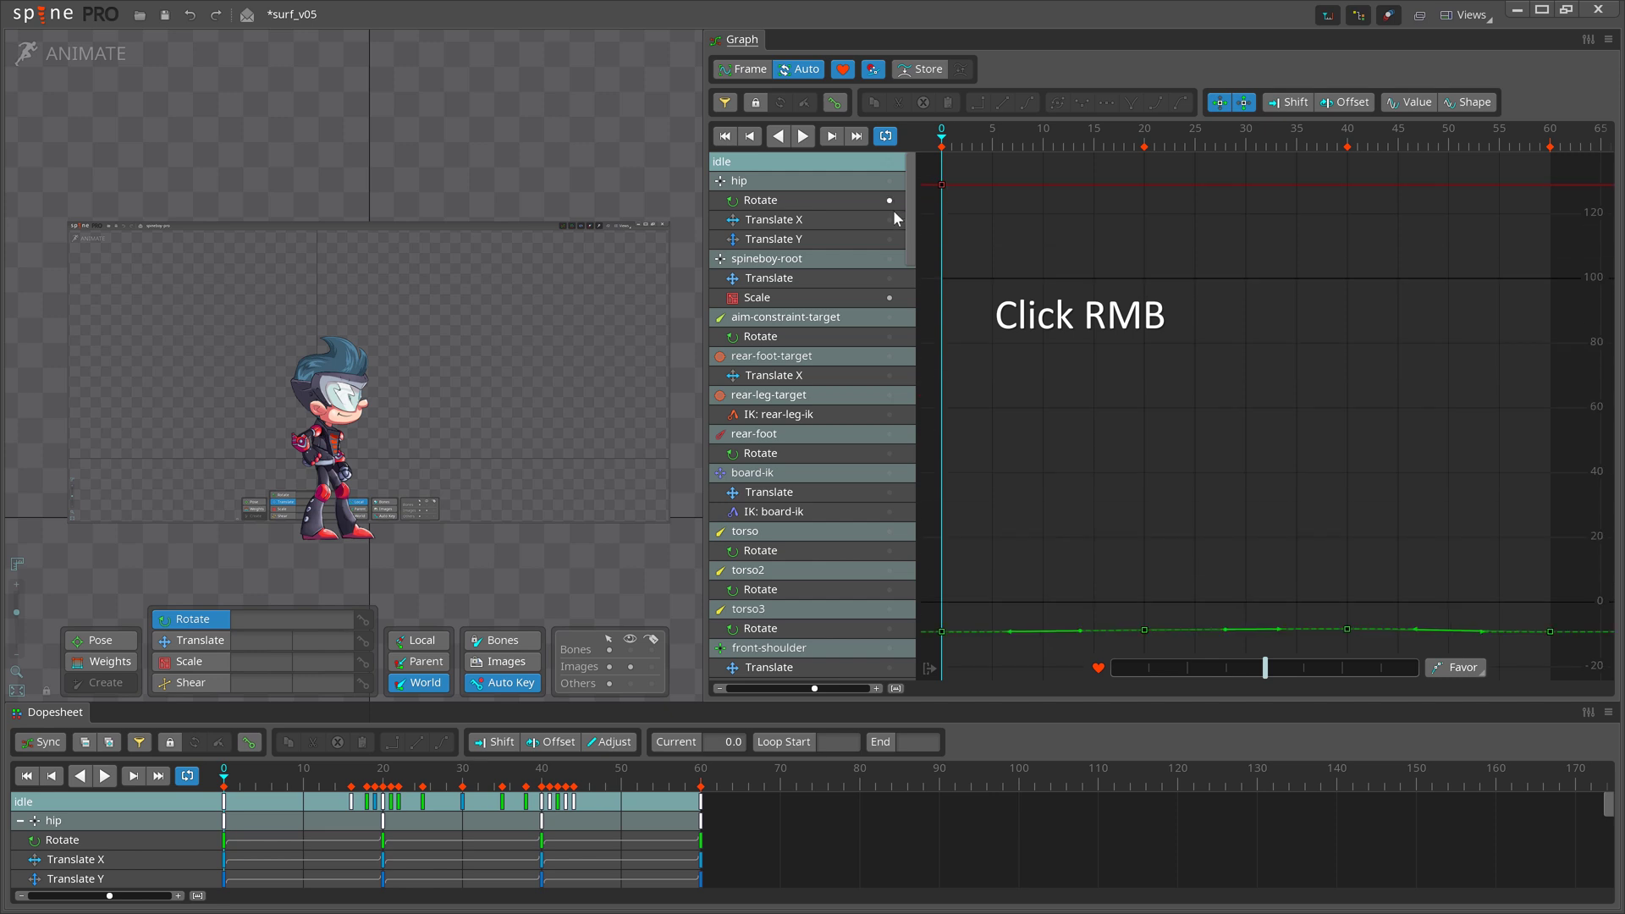
pyautogui.keyDown('ctrl'); pyautogui.click(889, 222); pyautogui.keyUp('ctrl')
pyautogui.keyDown('ctrl'); pyautogui.click(890, 238); pyautogui.keyUp('ctrl')
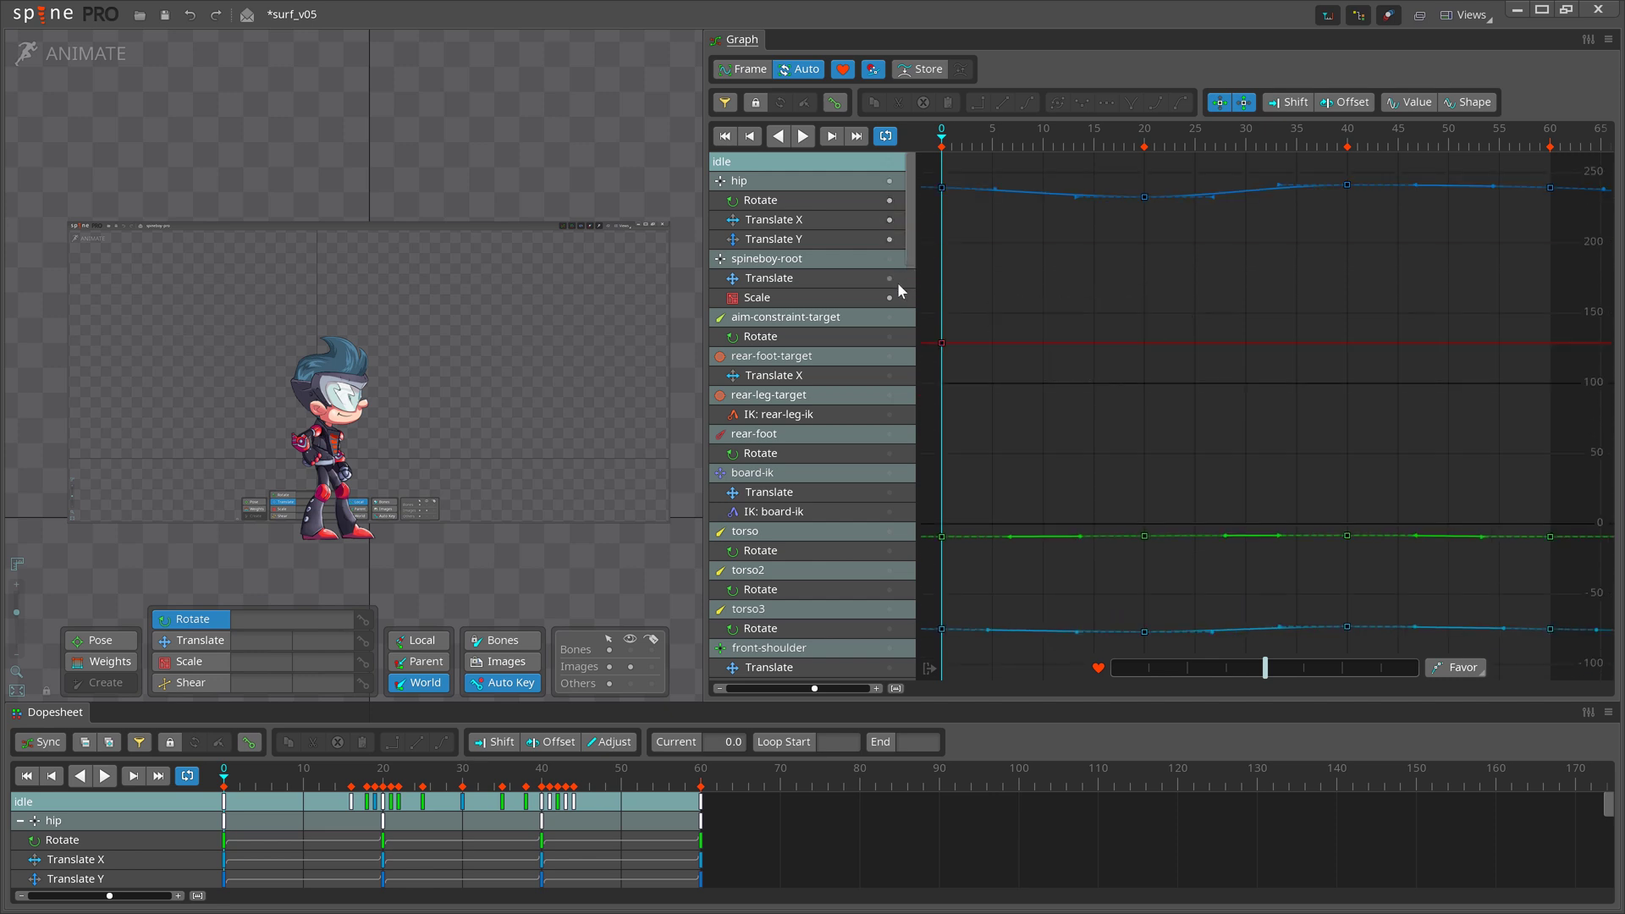
pyautogui.keyDown('ctrl'); pyautogui.click(889, 277); pyautogui.keyUp('ctrl')
pyautogui.keyDown('ctrl'); pyautogui.click(890, 336); pyautogui.keyUp('ctrl')
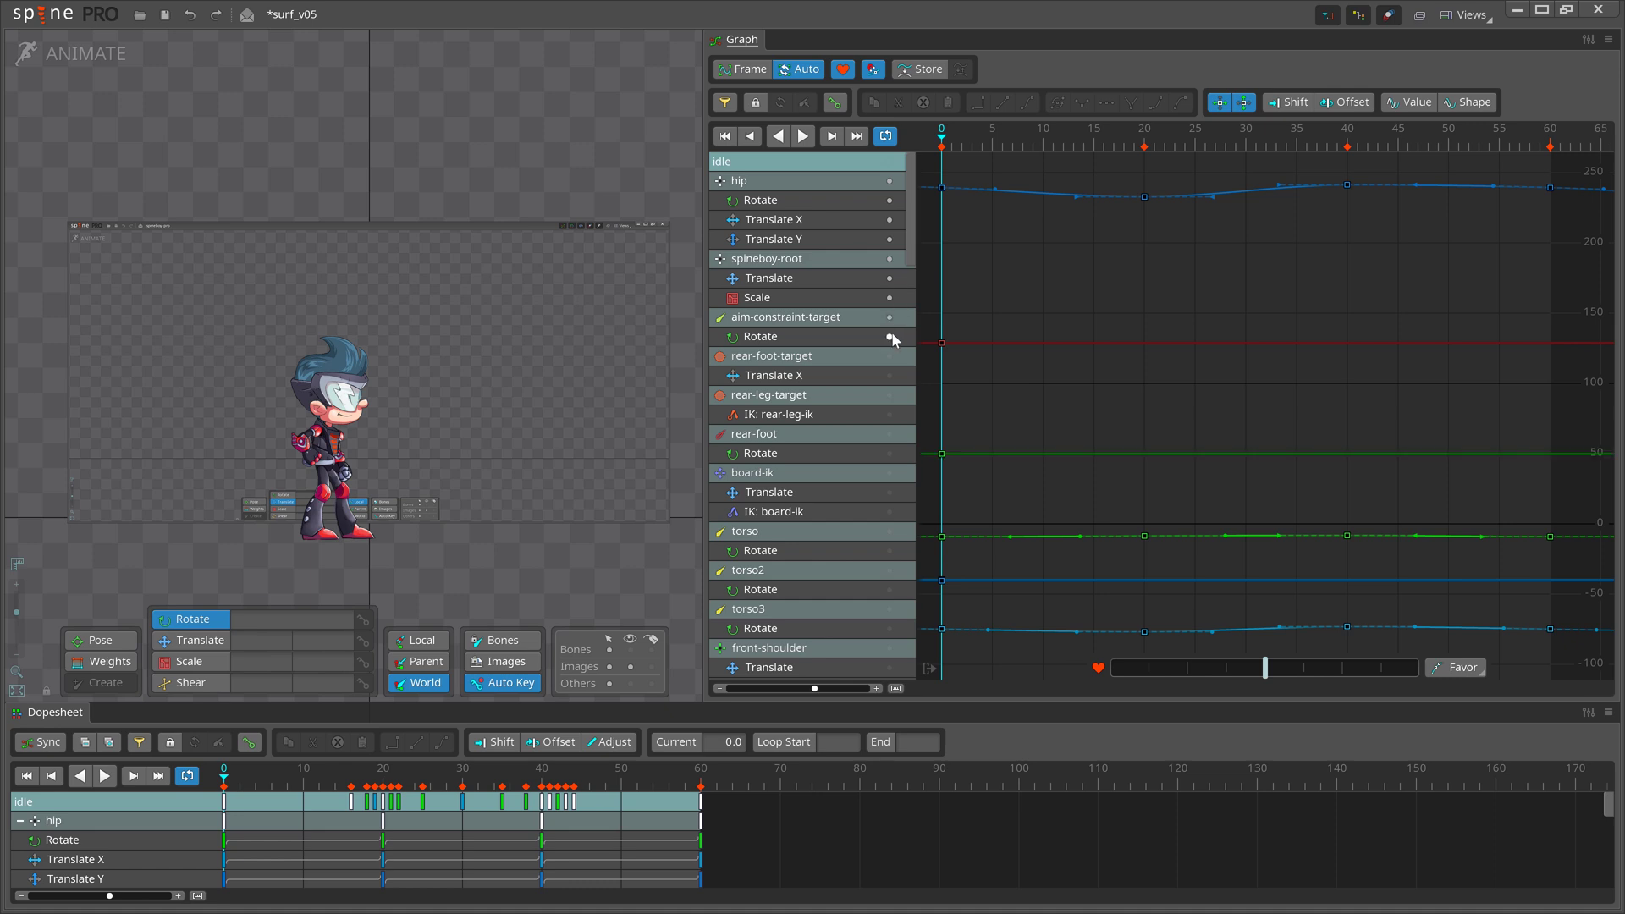
pyautogui.keyDown('ctrl'); pyautogui.click(890, 374); pyautogui.keyUp('ctrl')
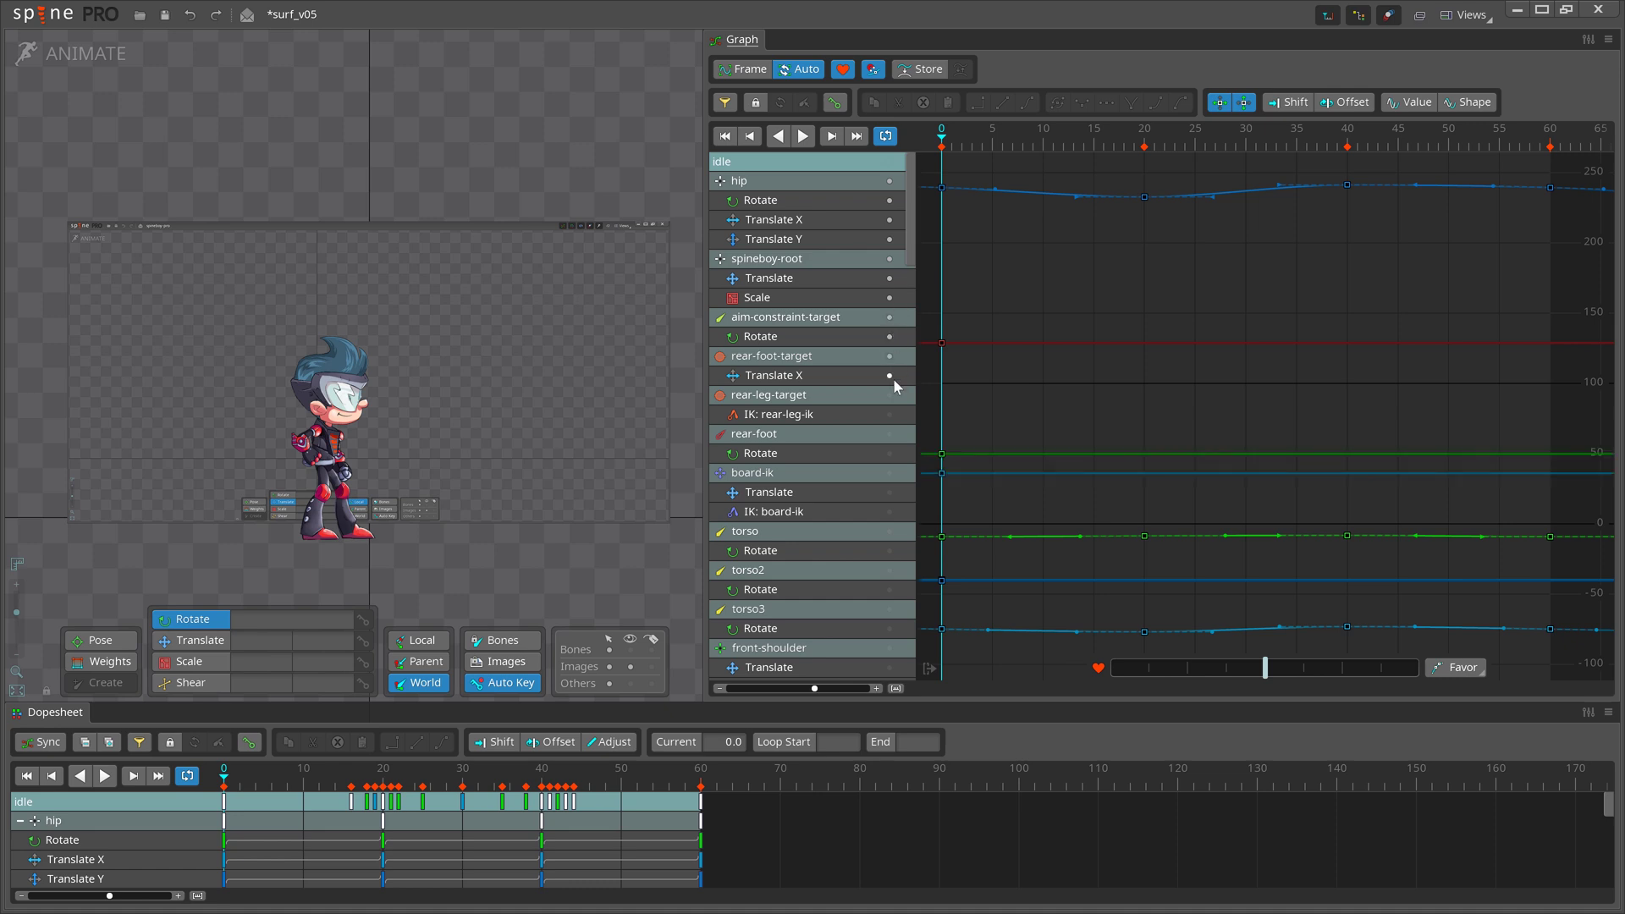
# Zoom the graph in on frames 28–50 and stretch the view vertically.
pyautogui.scroll(-3, 1259, 383)
pyautogui.scroll(3, 1248, 408)
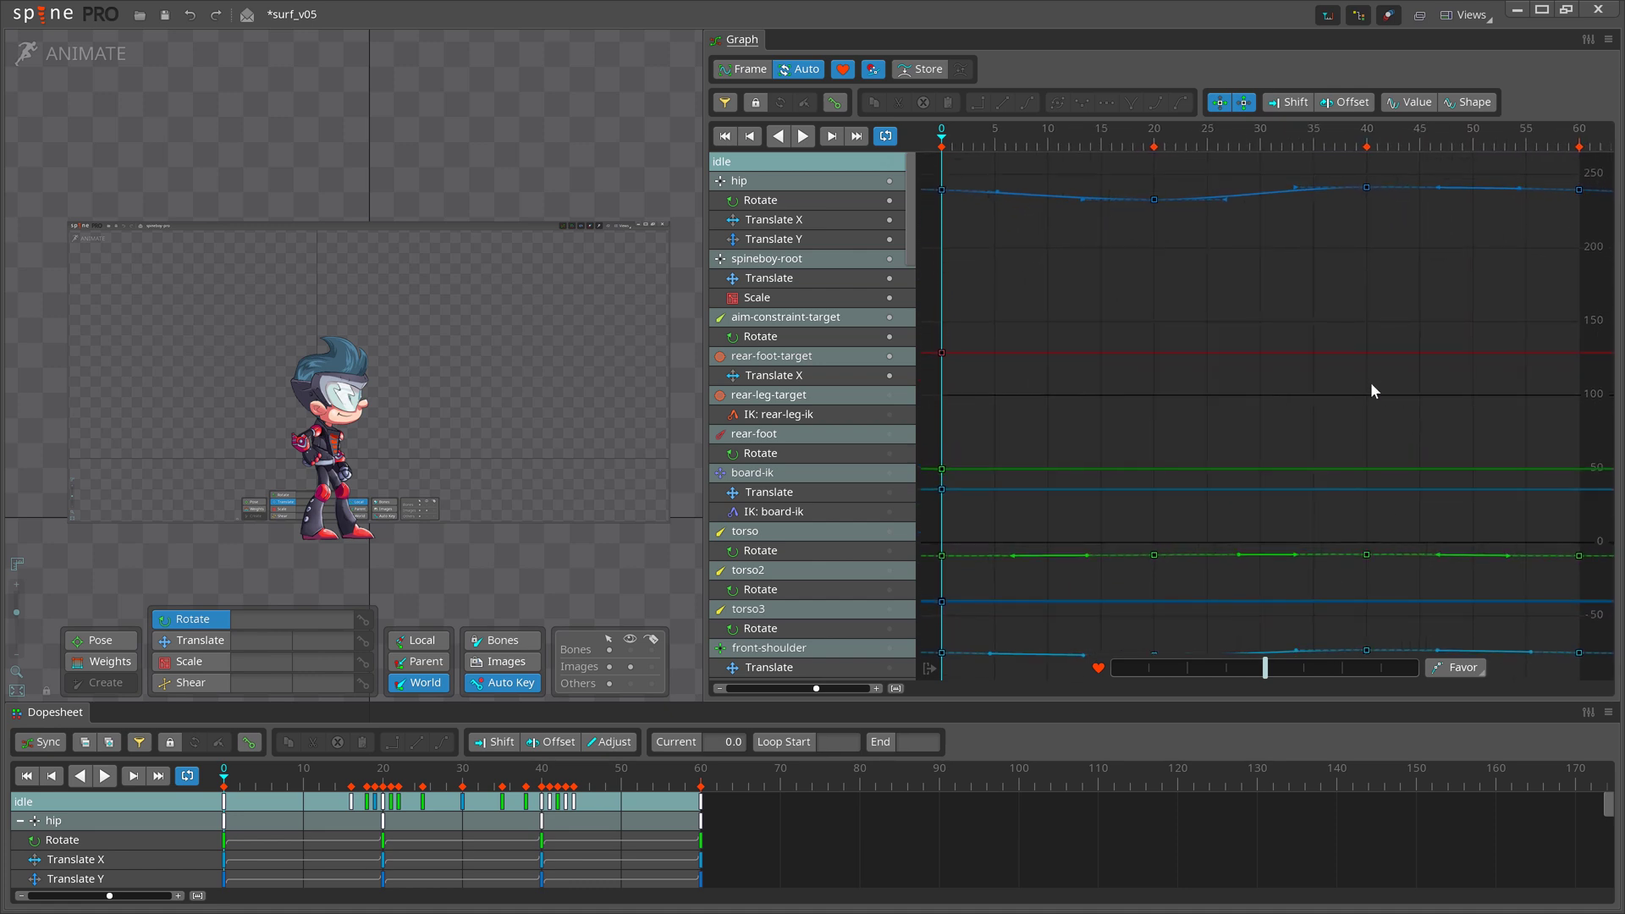
pyautogui.press('u')
pyautogui.moveTo(1370, 382); pyautogui.dragTo(1295, 433)
pyautogui.press('j')
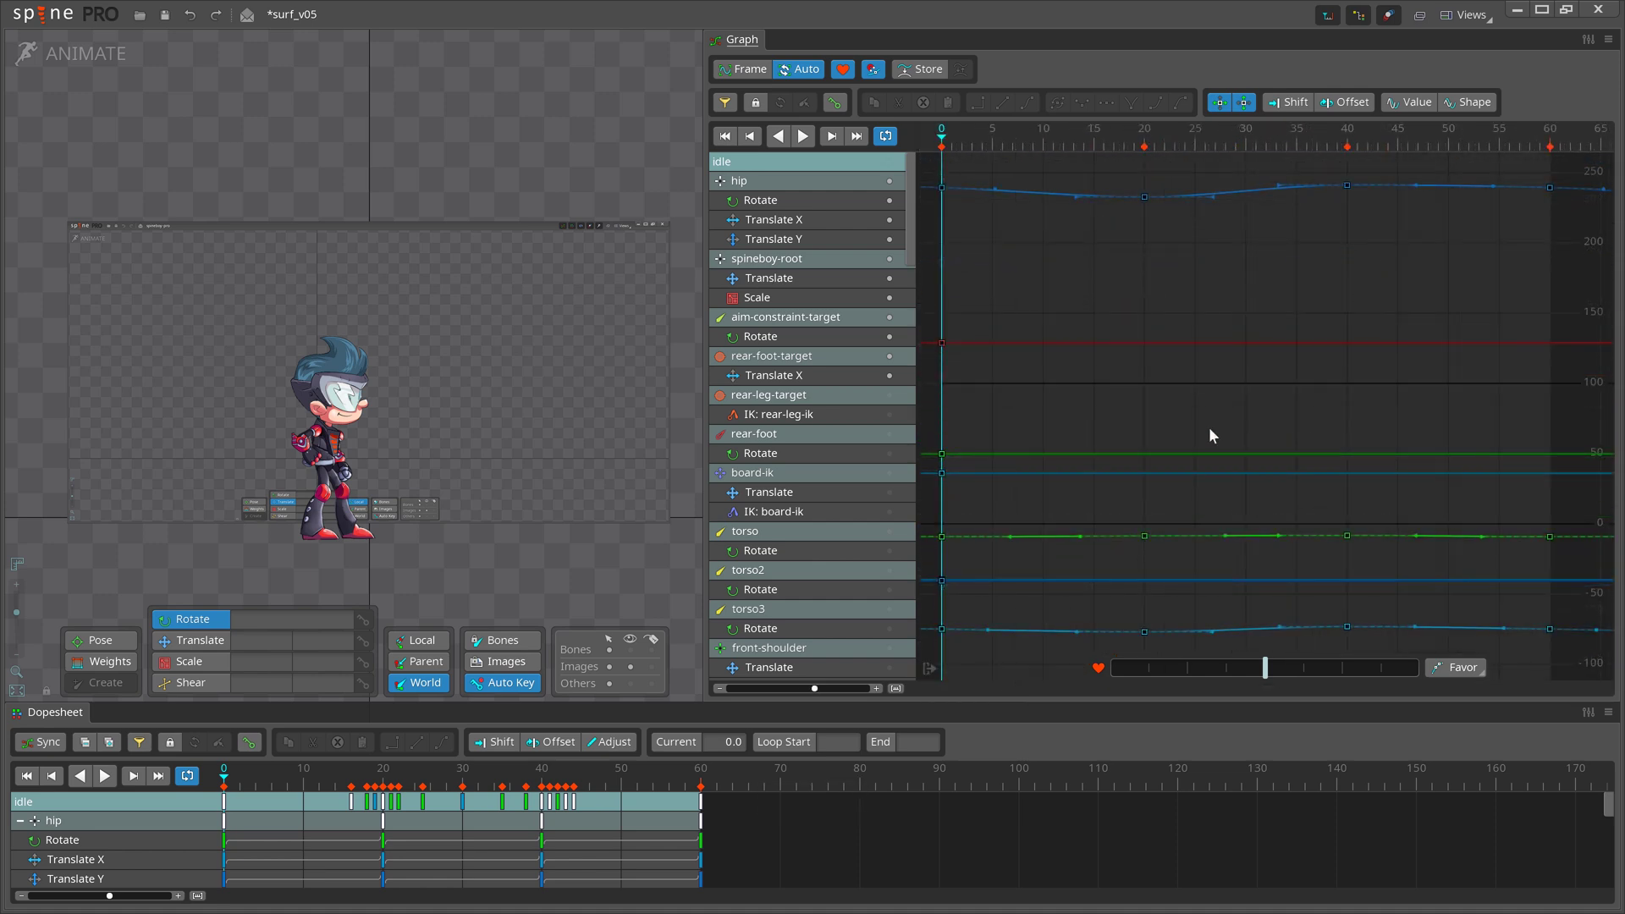
pyautogui.moveTo(1207, 427); pyautogui.dragTo(1151, 445)
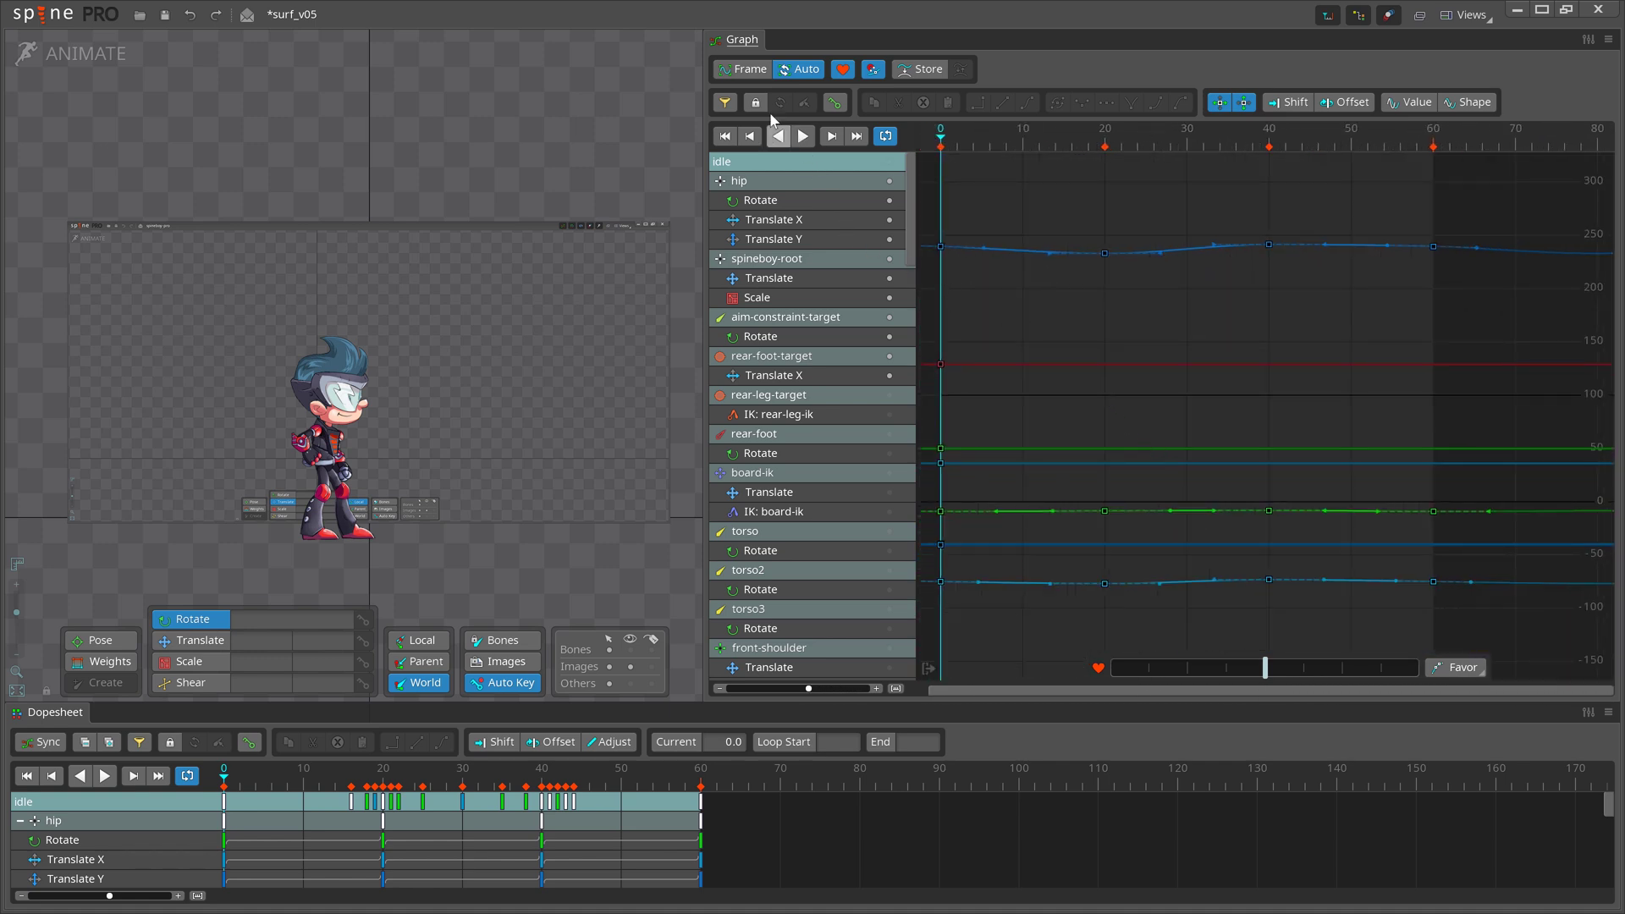
# Isolate the hip Translate X curve, frame its frame-40 and 60 keys, then enable Auto fitting.
pyautogui.click(743, 69)
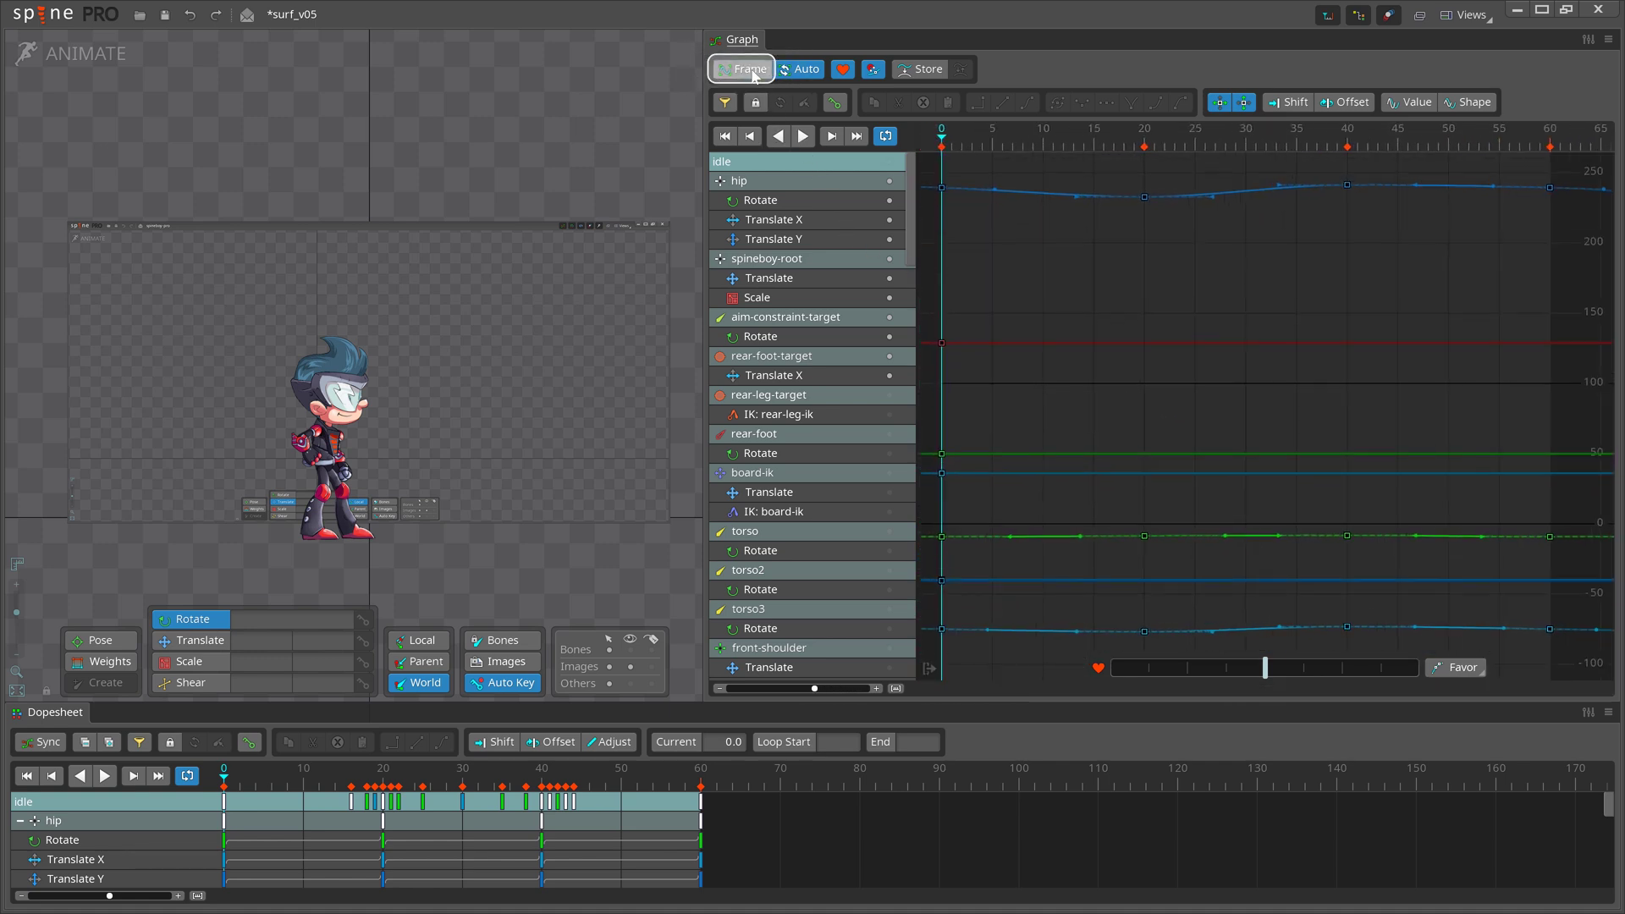
pyautogui.click(891, 220)
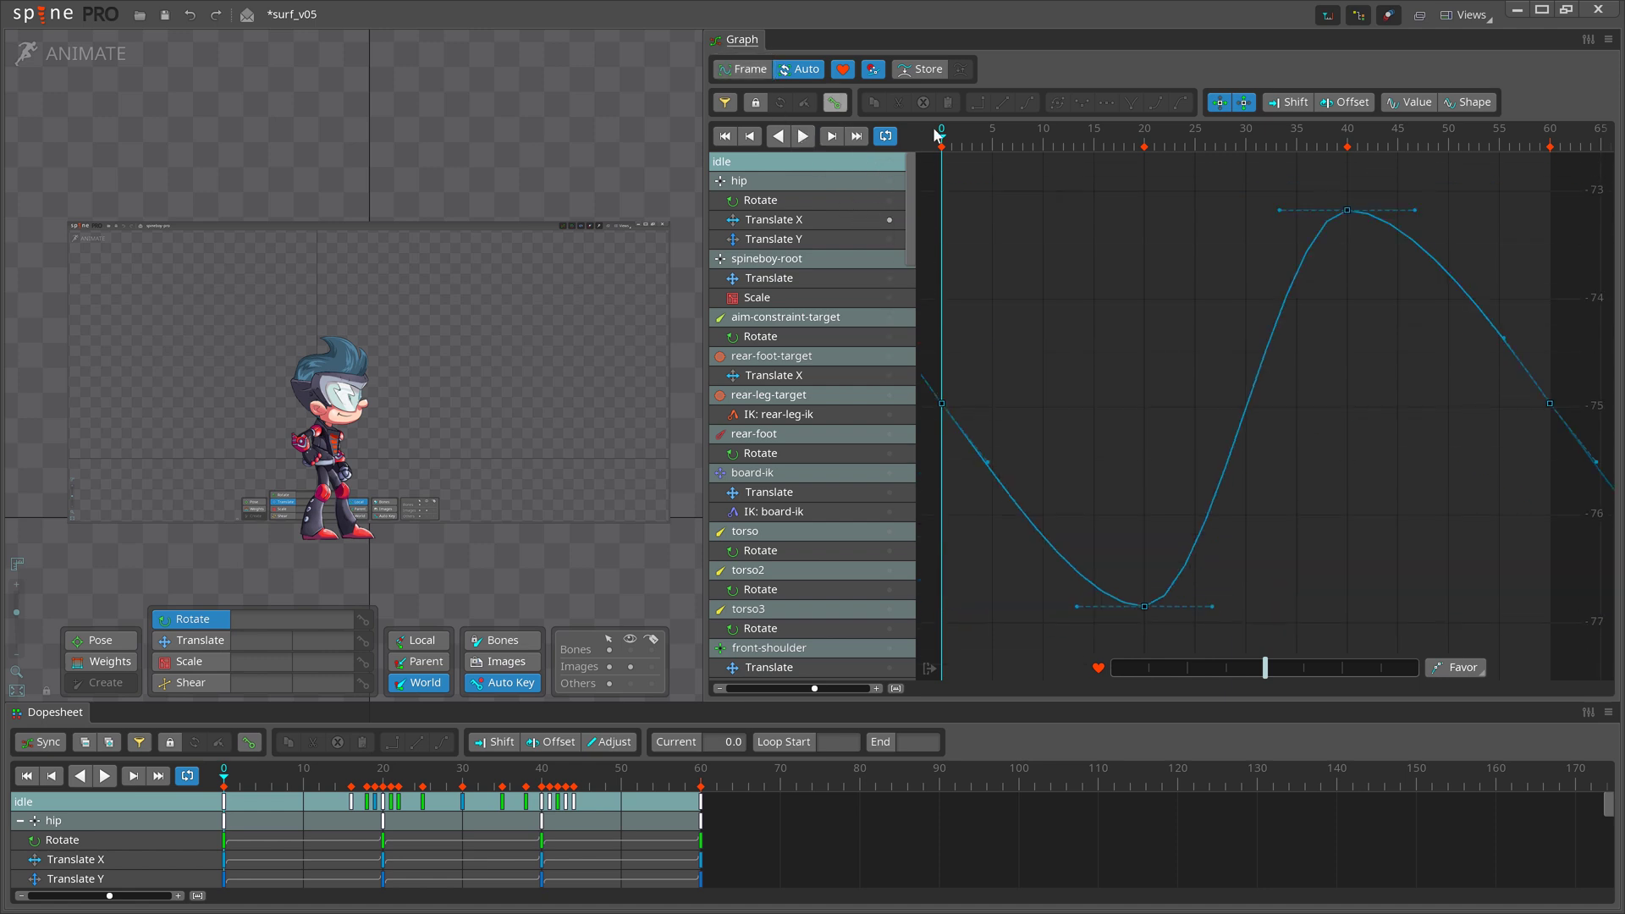
pyautogui.moveTo(1302, 237); pyautogui.dragTo(1614, 674)
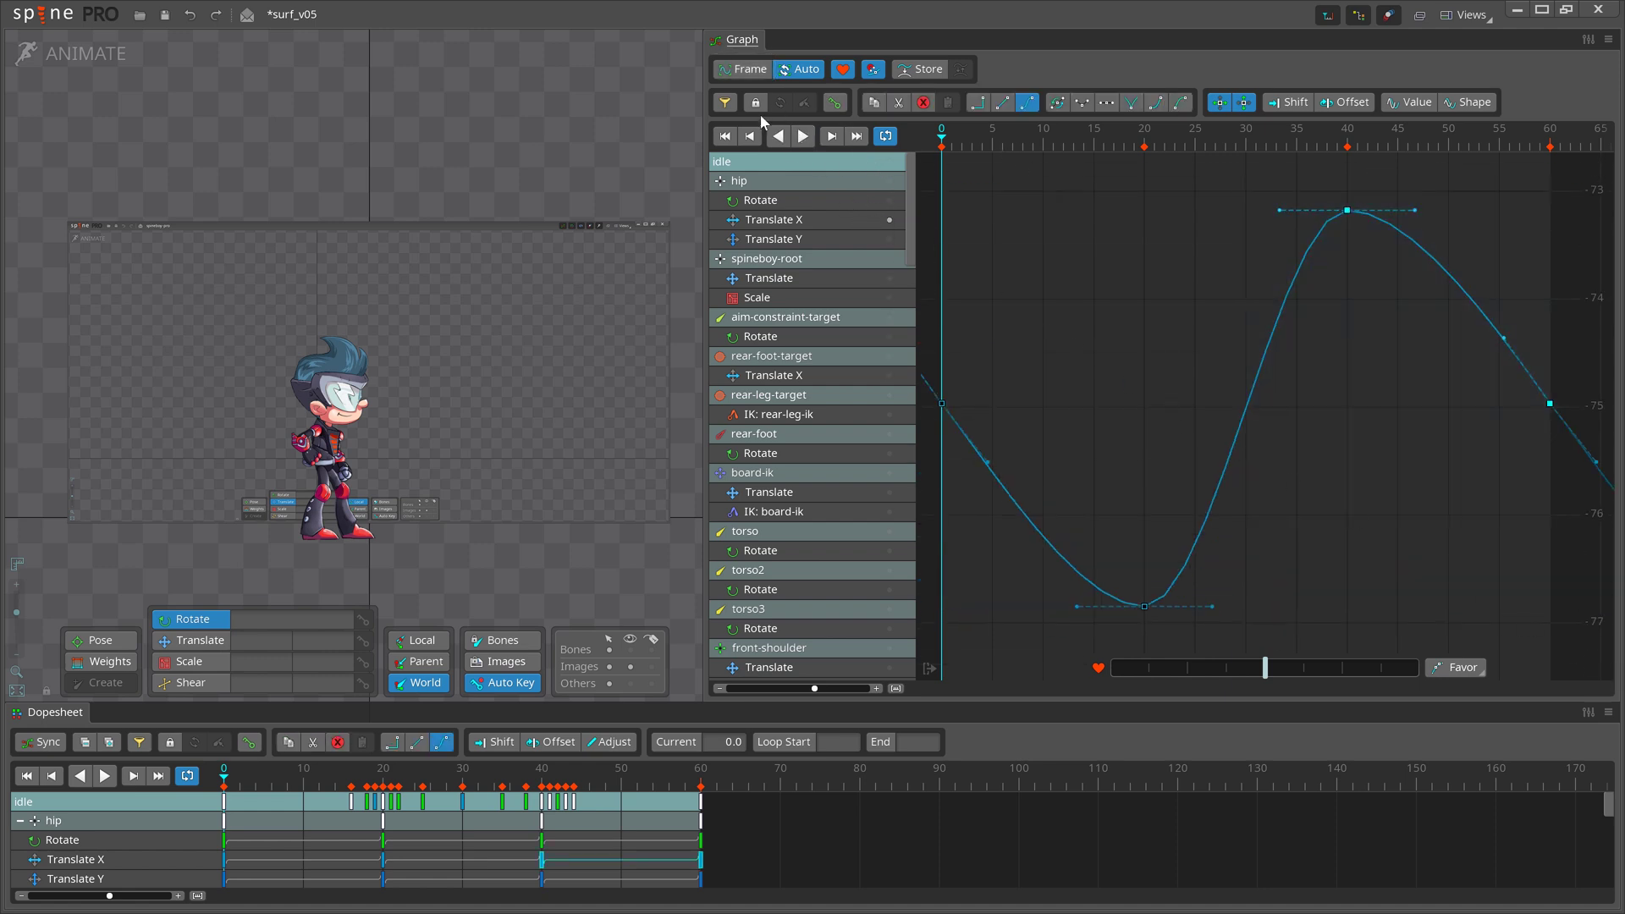
pyautogui.click(752, 73)
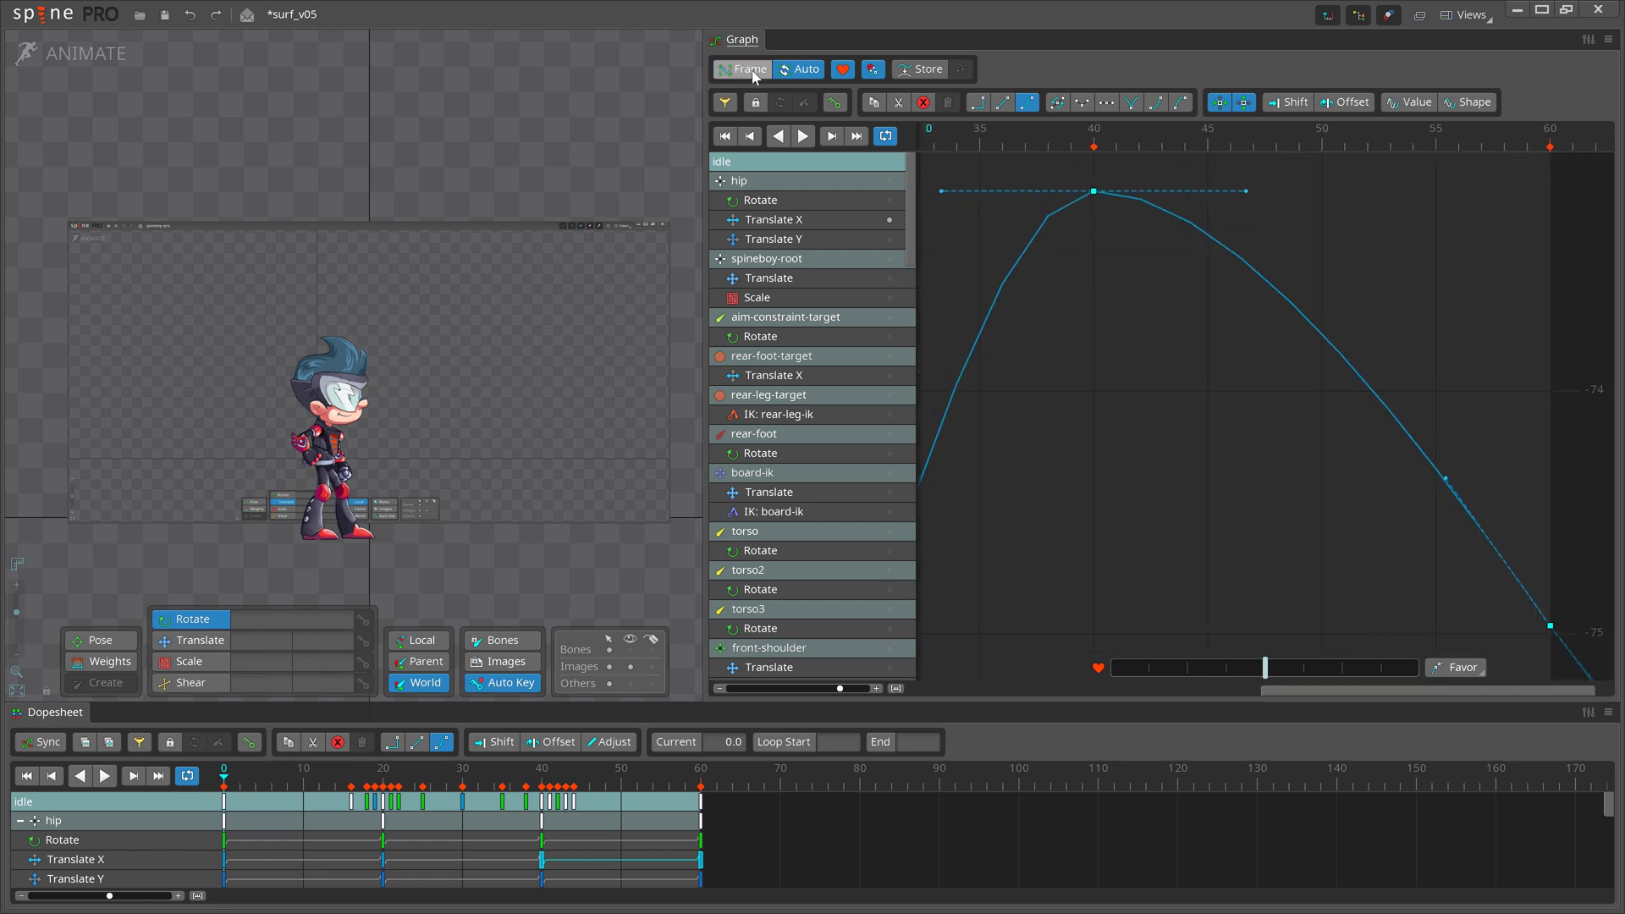
pyautogui.click(1085, 328)
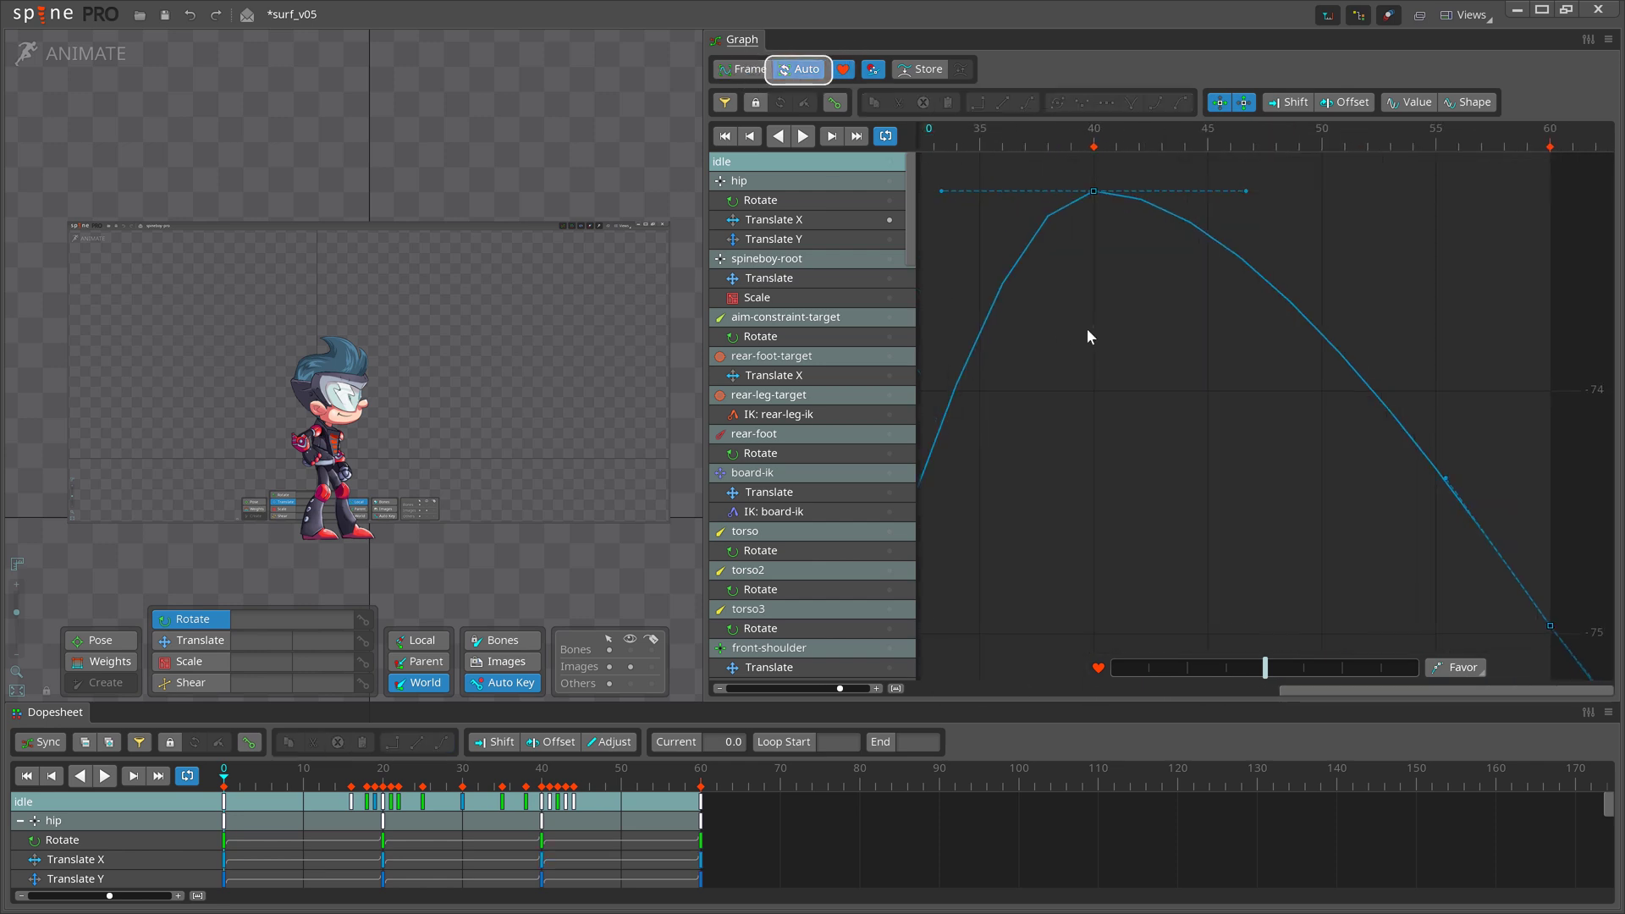
pyautogui.click(797, 71)
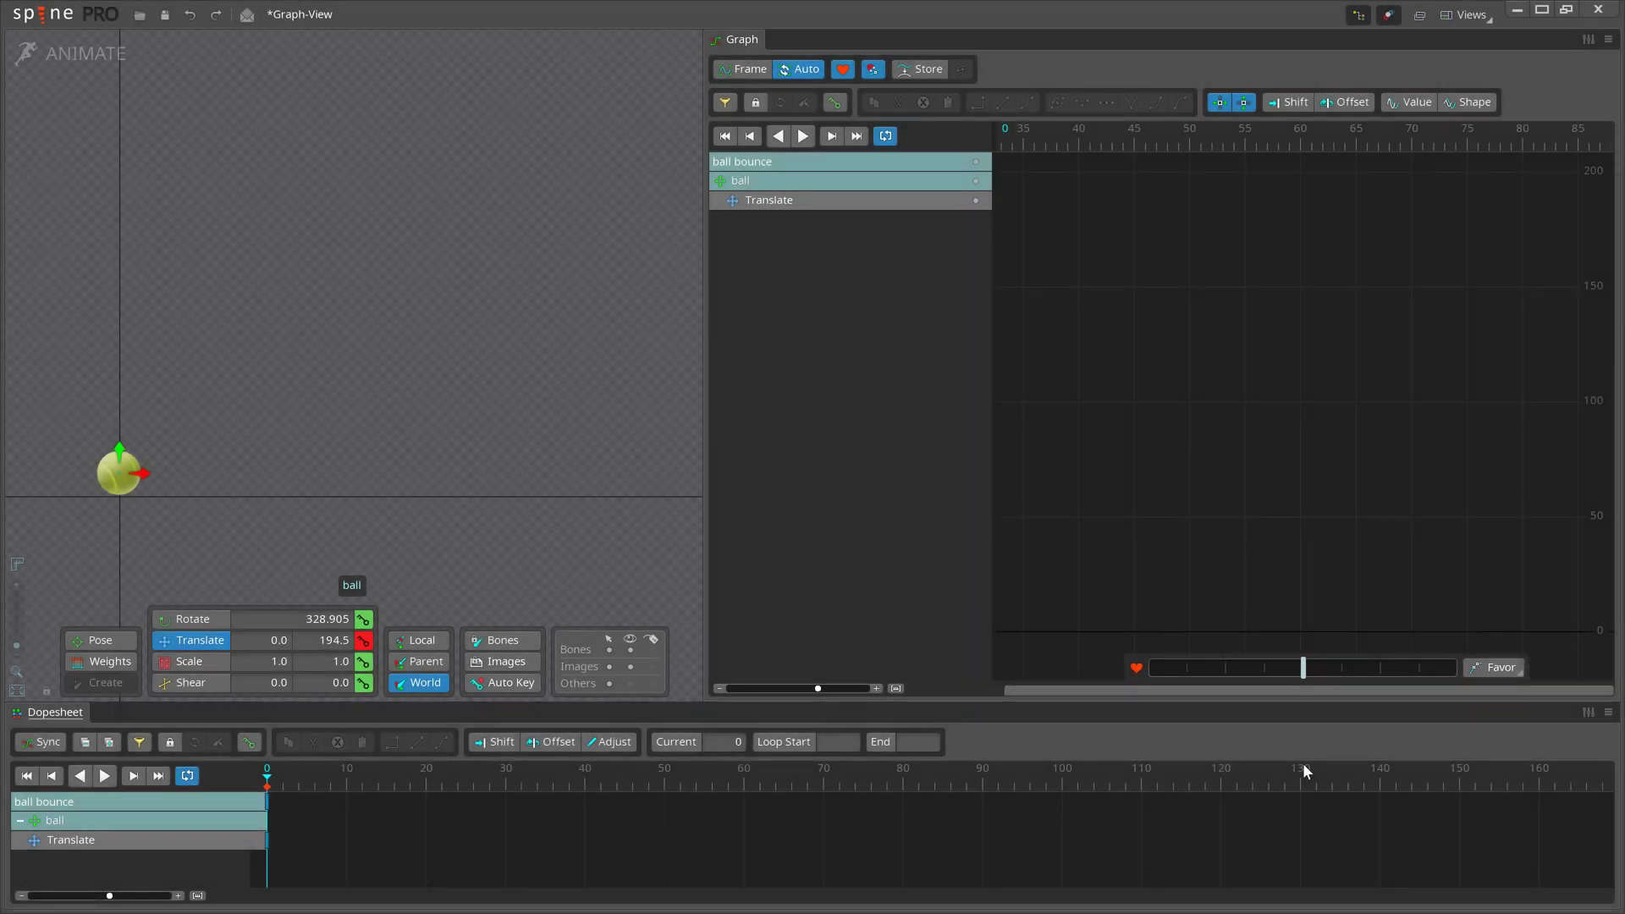
# Turn on Auto Key in the ball bounce project and toggle the Dopesheet off and back on.
pyautogui.click(513, 686)
pyautogui.hotkey('alt', 'd')
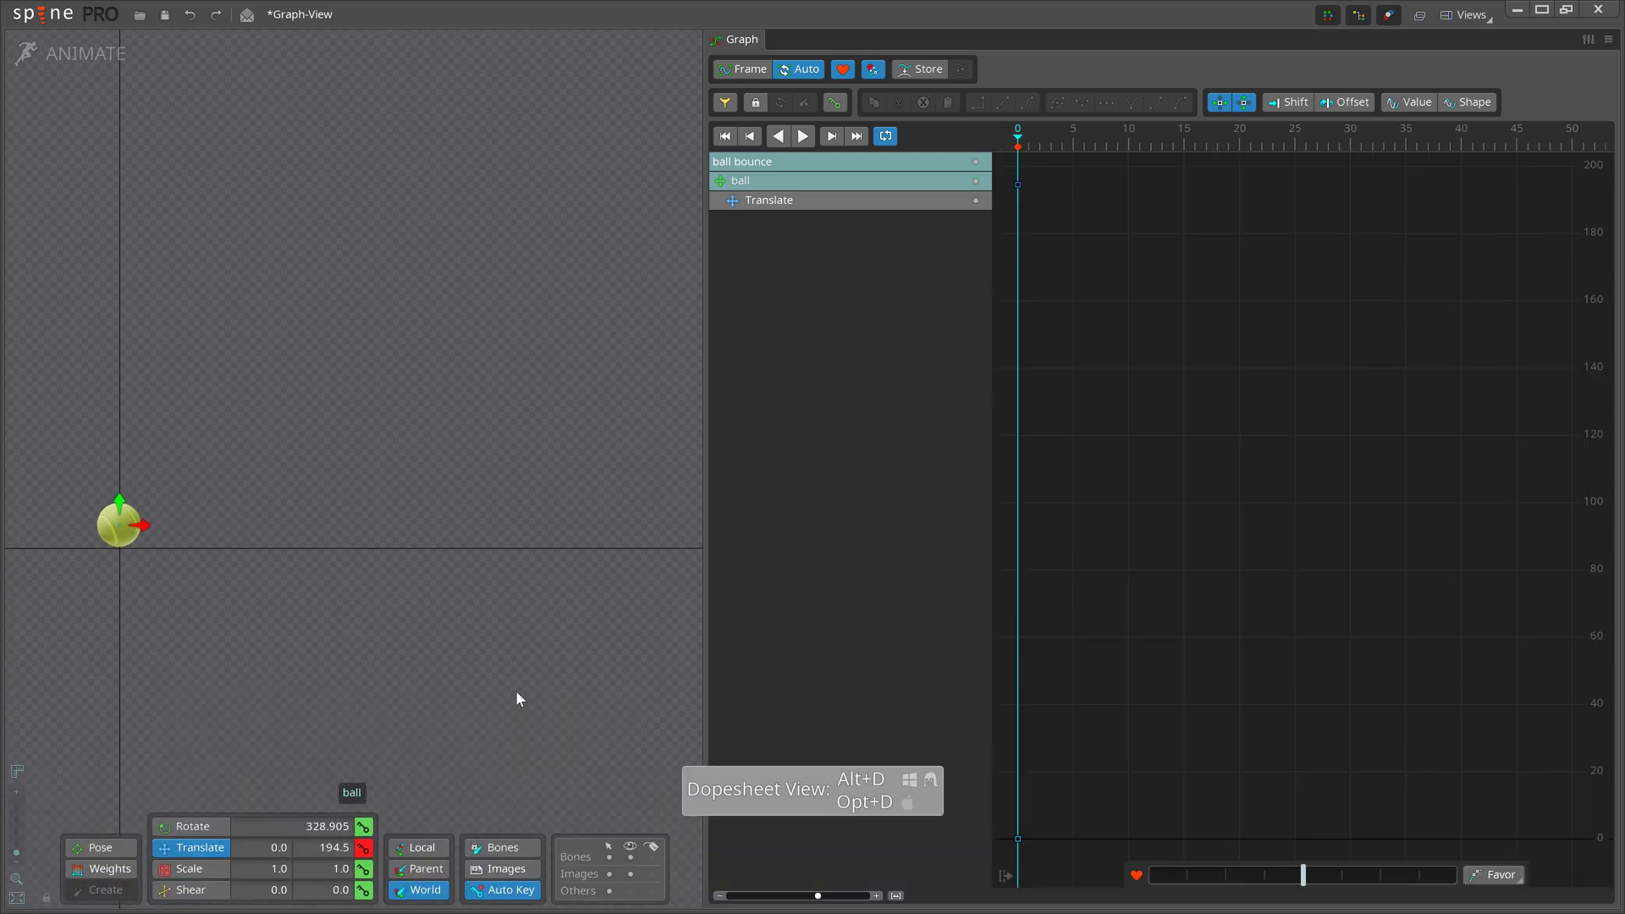
pyautogui.hotkey('alt', 'd')
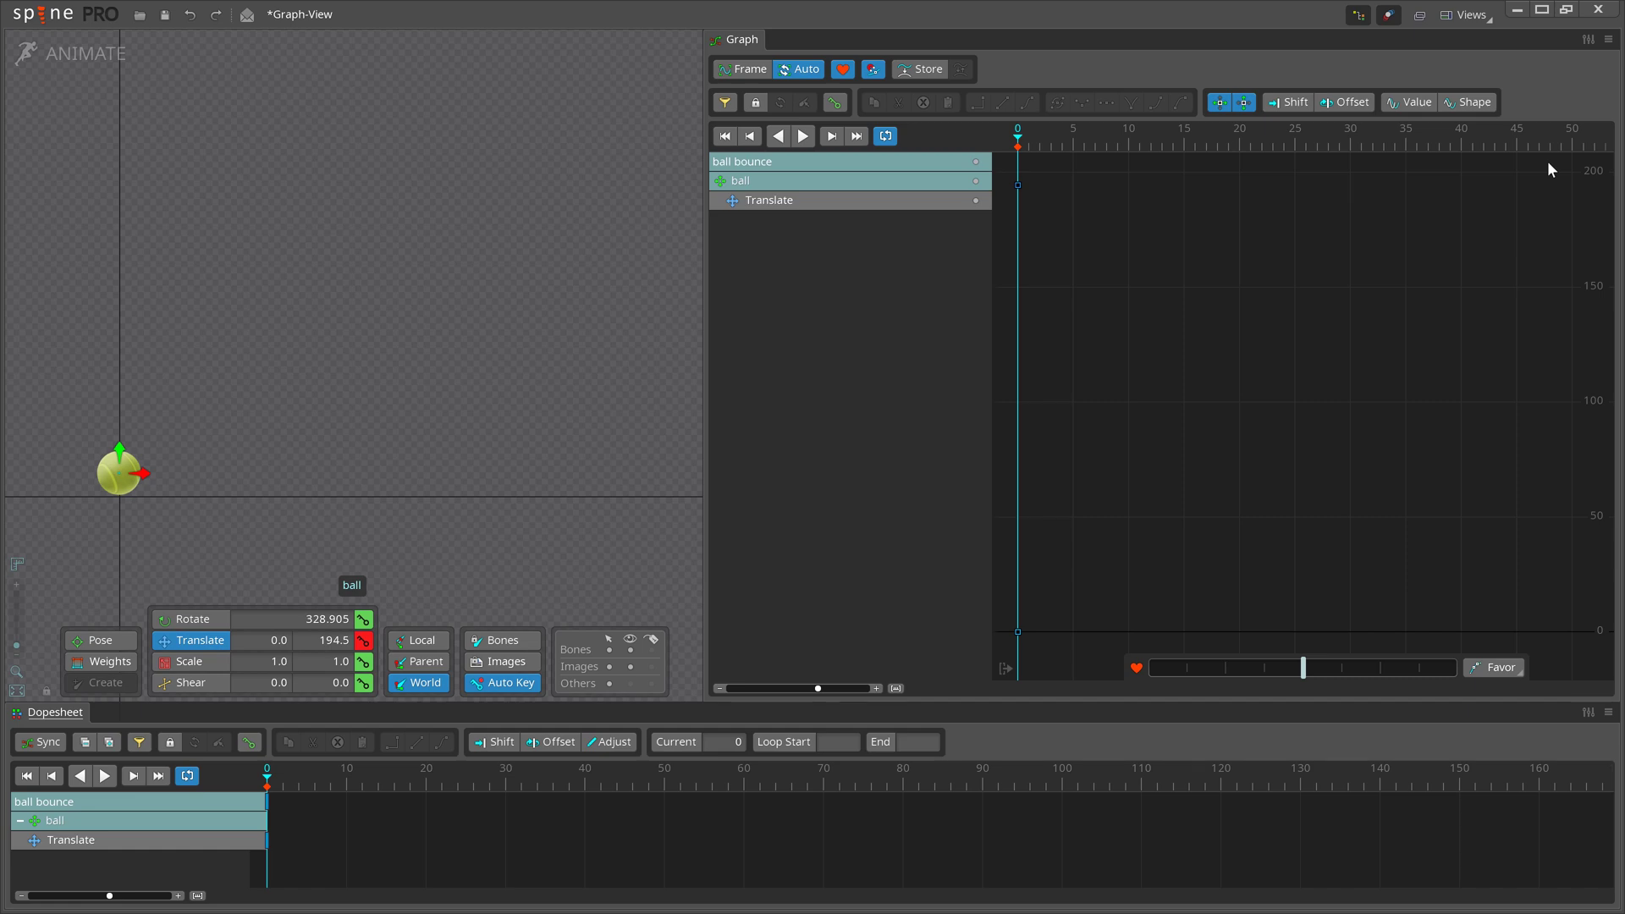
# Key the ball's Translate at frame 48 and move the ball far to the right there.
pyautogui.click(648, 780)
pyautogui.press('l')
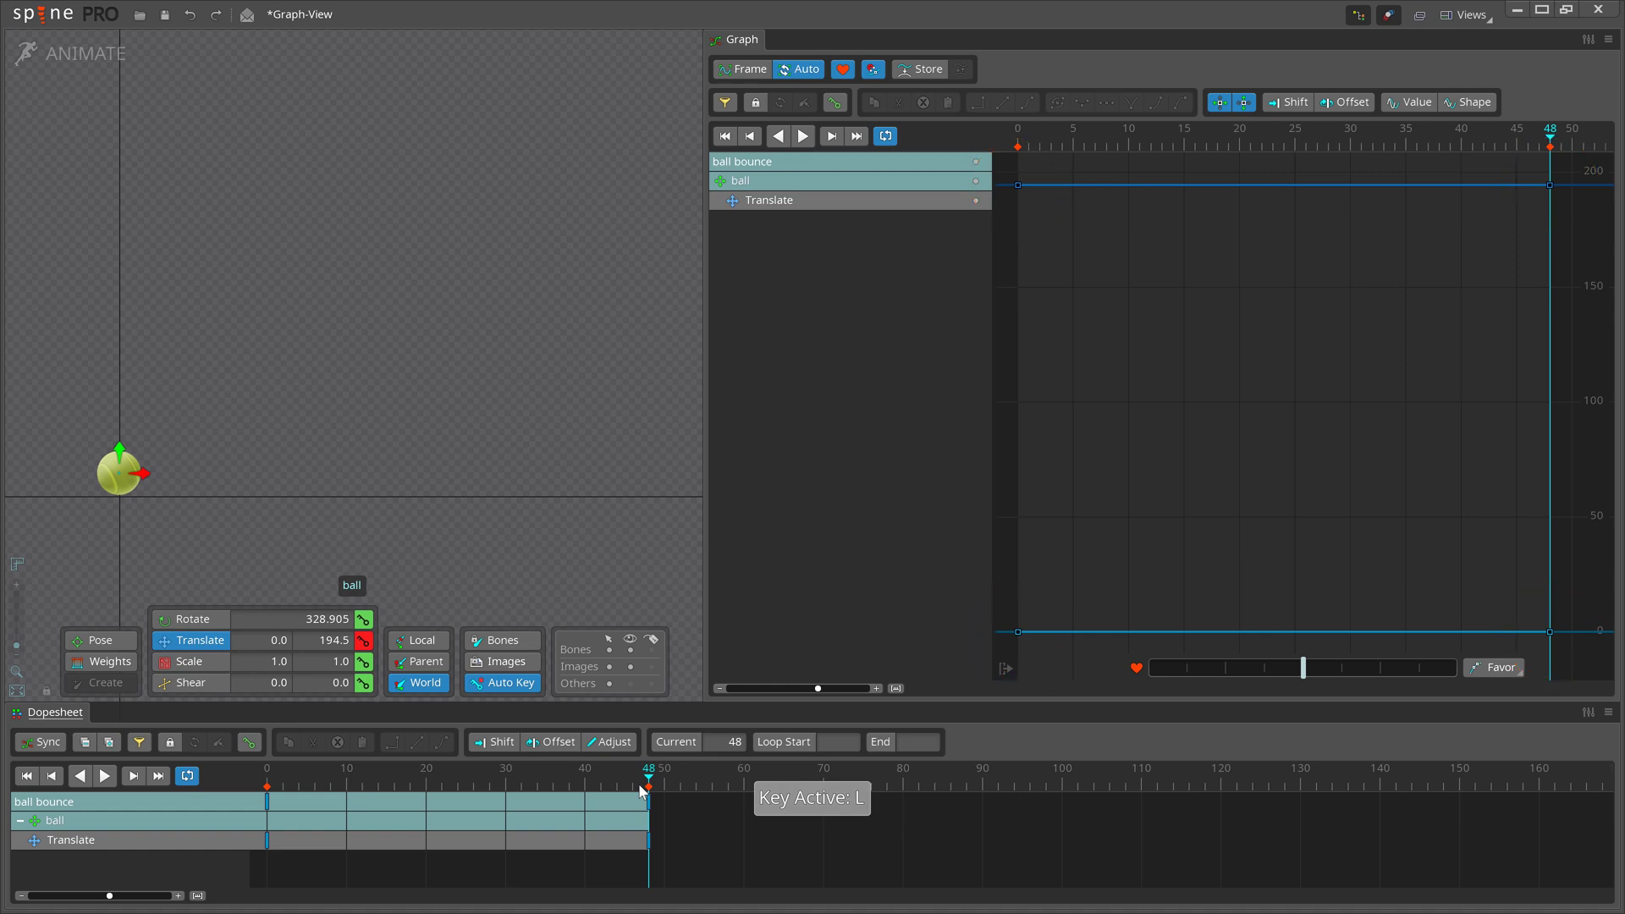
pyautogui.press('q')
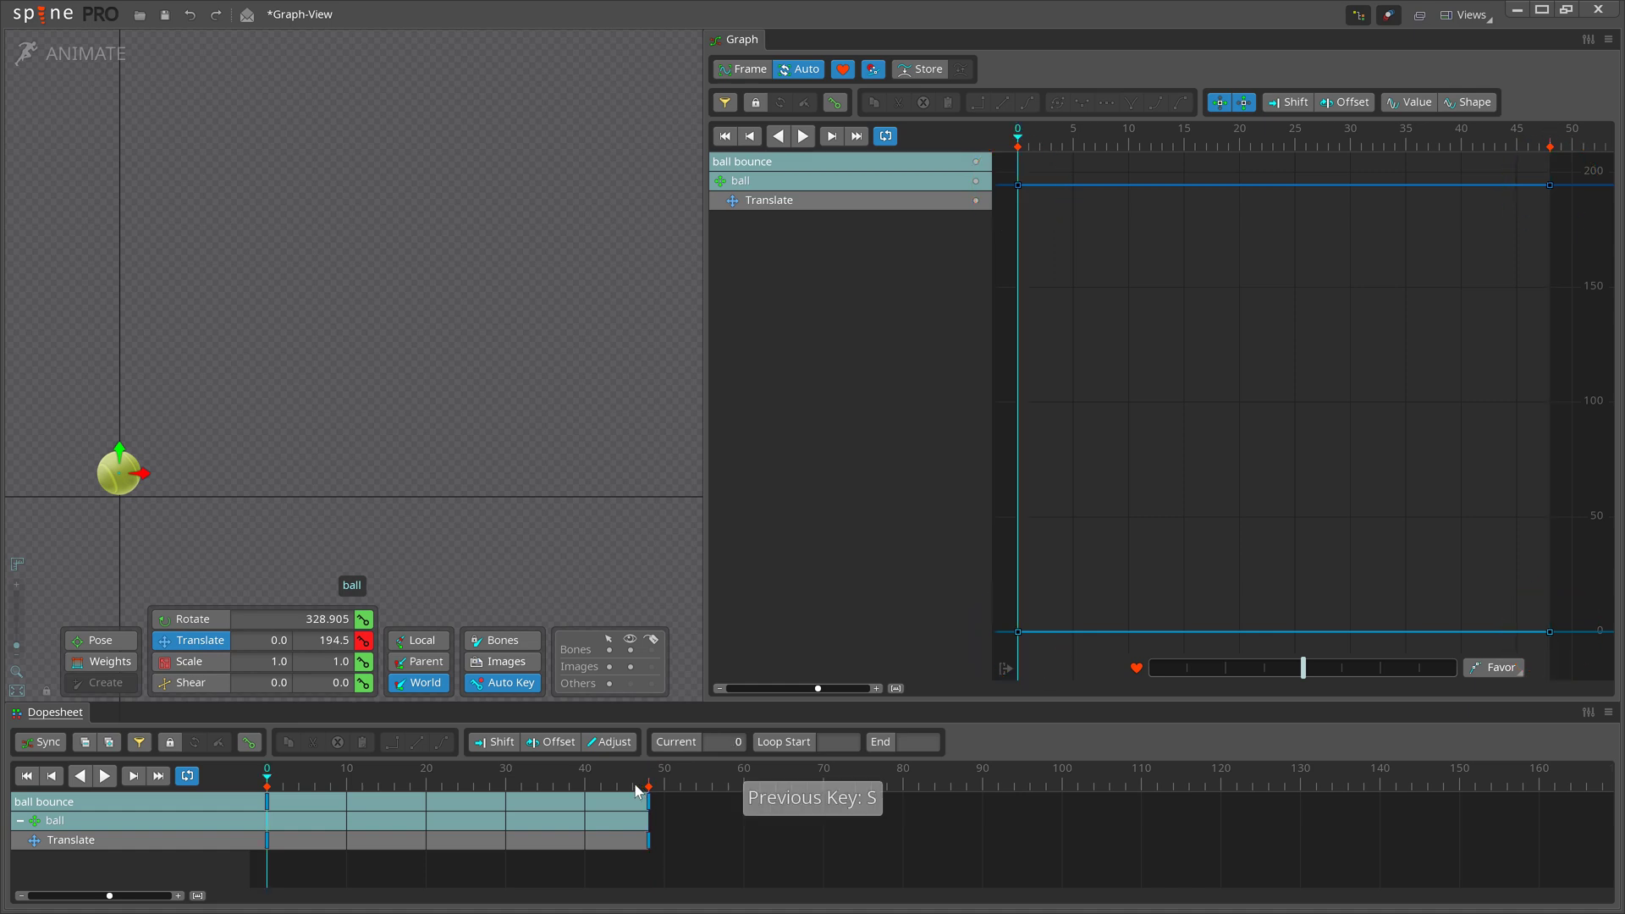
pyautogui.press('w')
pyautogui.moveTo(150, 481); pyautogui.dragTo(682, 550)
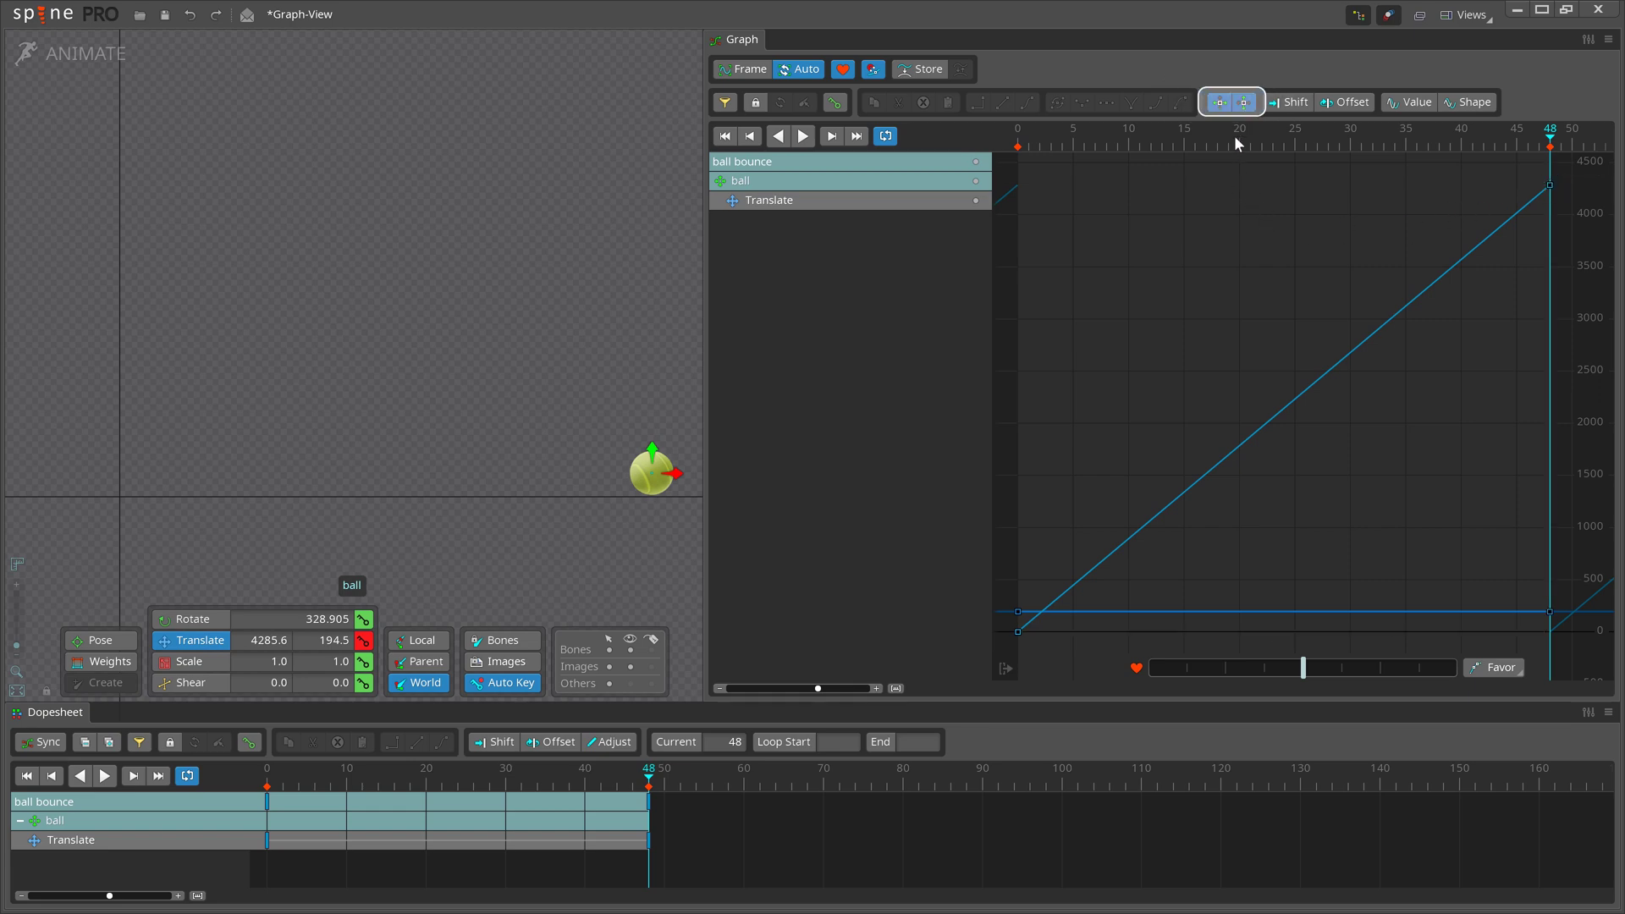
# Try dragging the frame-48 key to 3181.7, undo back to 4285.6, and restore default key options.
pyautogui.click(1219, 103)
pyautogui.moveTo(1551, 185)
pyautogui.mouseDown()
pyautogui.moveTo(1566, 339)
pyautogui.moveTo(1591, 300)
pyautogui.moveTo(1600, 160)
pyautogui.moveTo(1595, 208)
pyautogui.moveTo(1497, 175)
pyautogui.moveTo(1319, 174)
pyautogui.moveTo(1550, 181)
pyautogui.mouseUp()
pyautogui.hotkey('ctrl', 'z')
pyautogui.click(1219, 104)
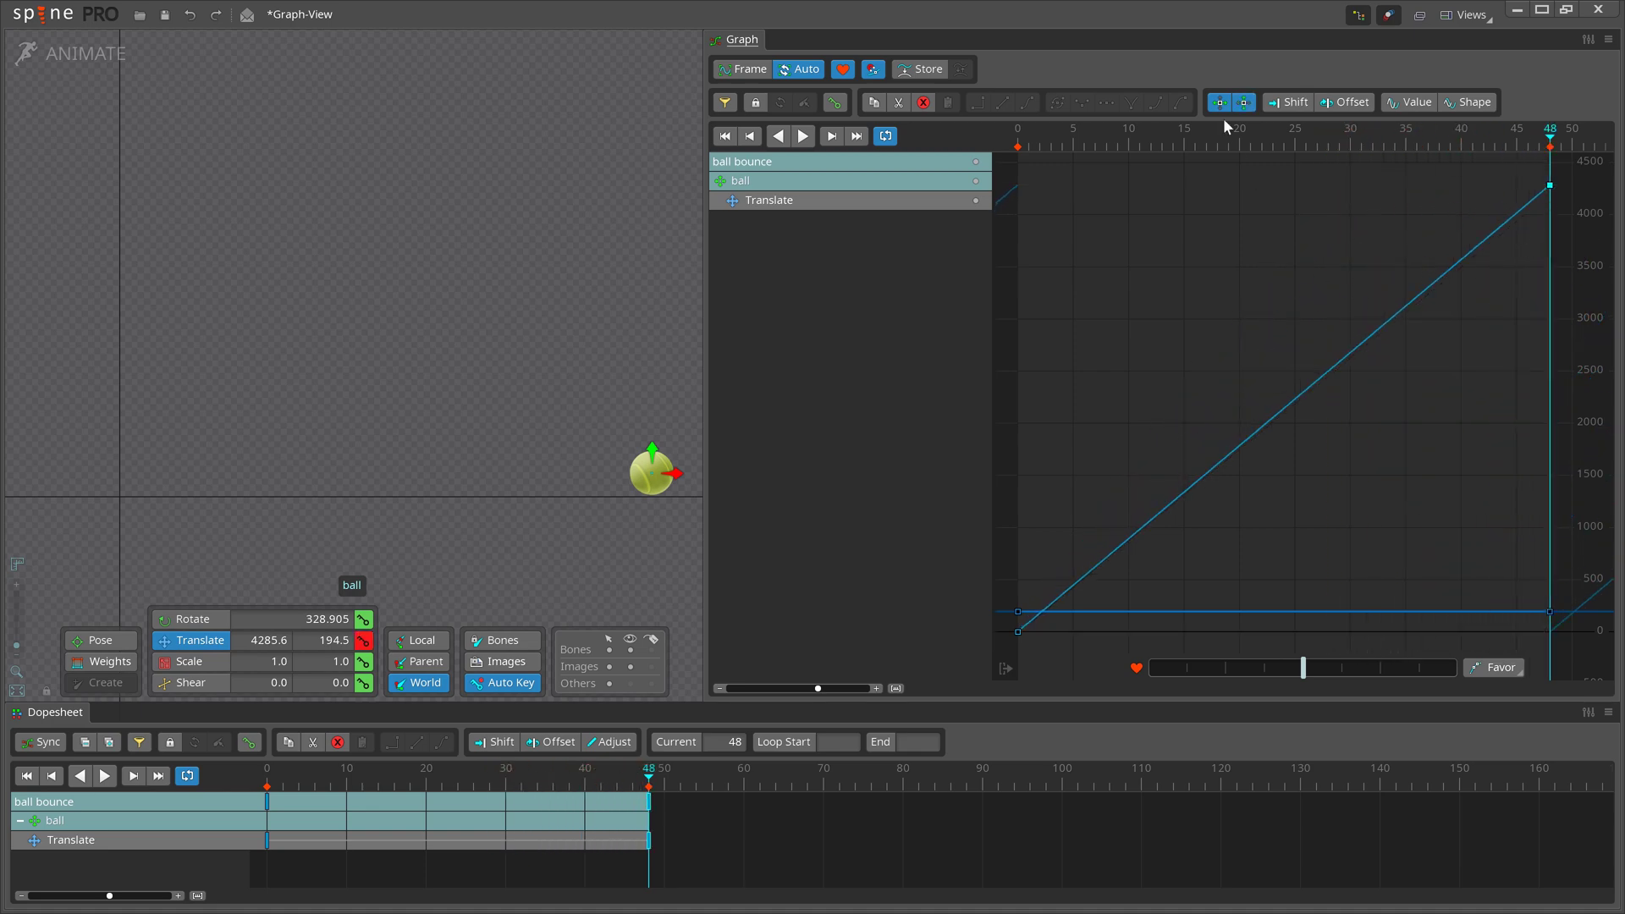
pyautogui.click(38, 14)
pyautogui.click(63, 291)
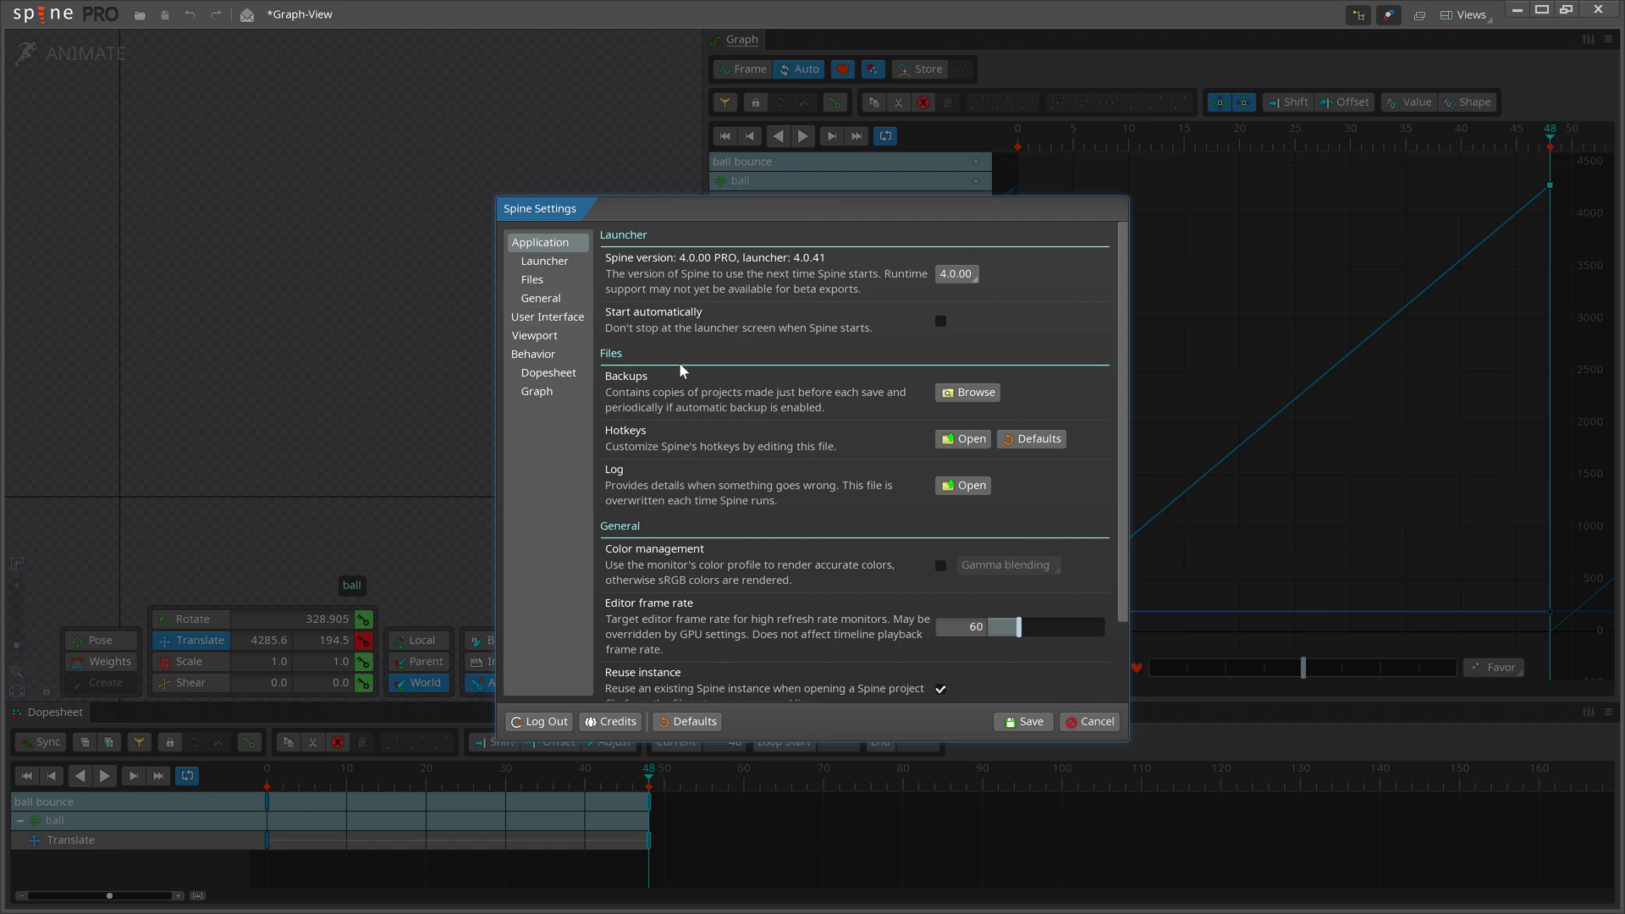
pyautogui.click(963, 439)
pyautogui.scroll(-10, 918, 508)
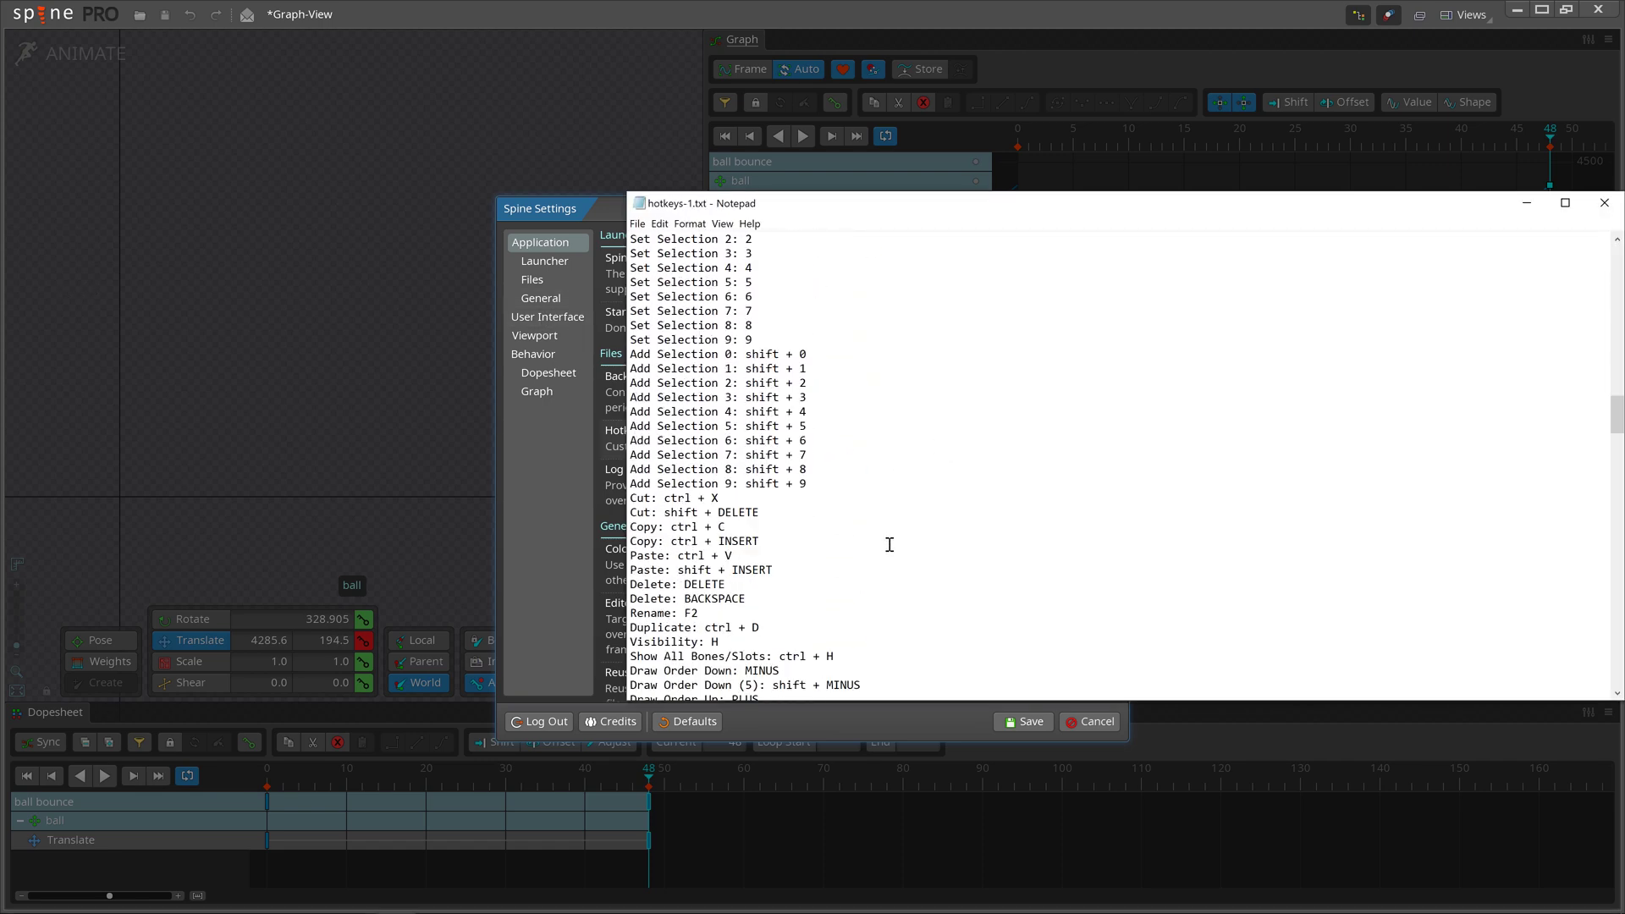
pyautogui.scroll(-20, 889, 544)
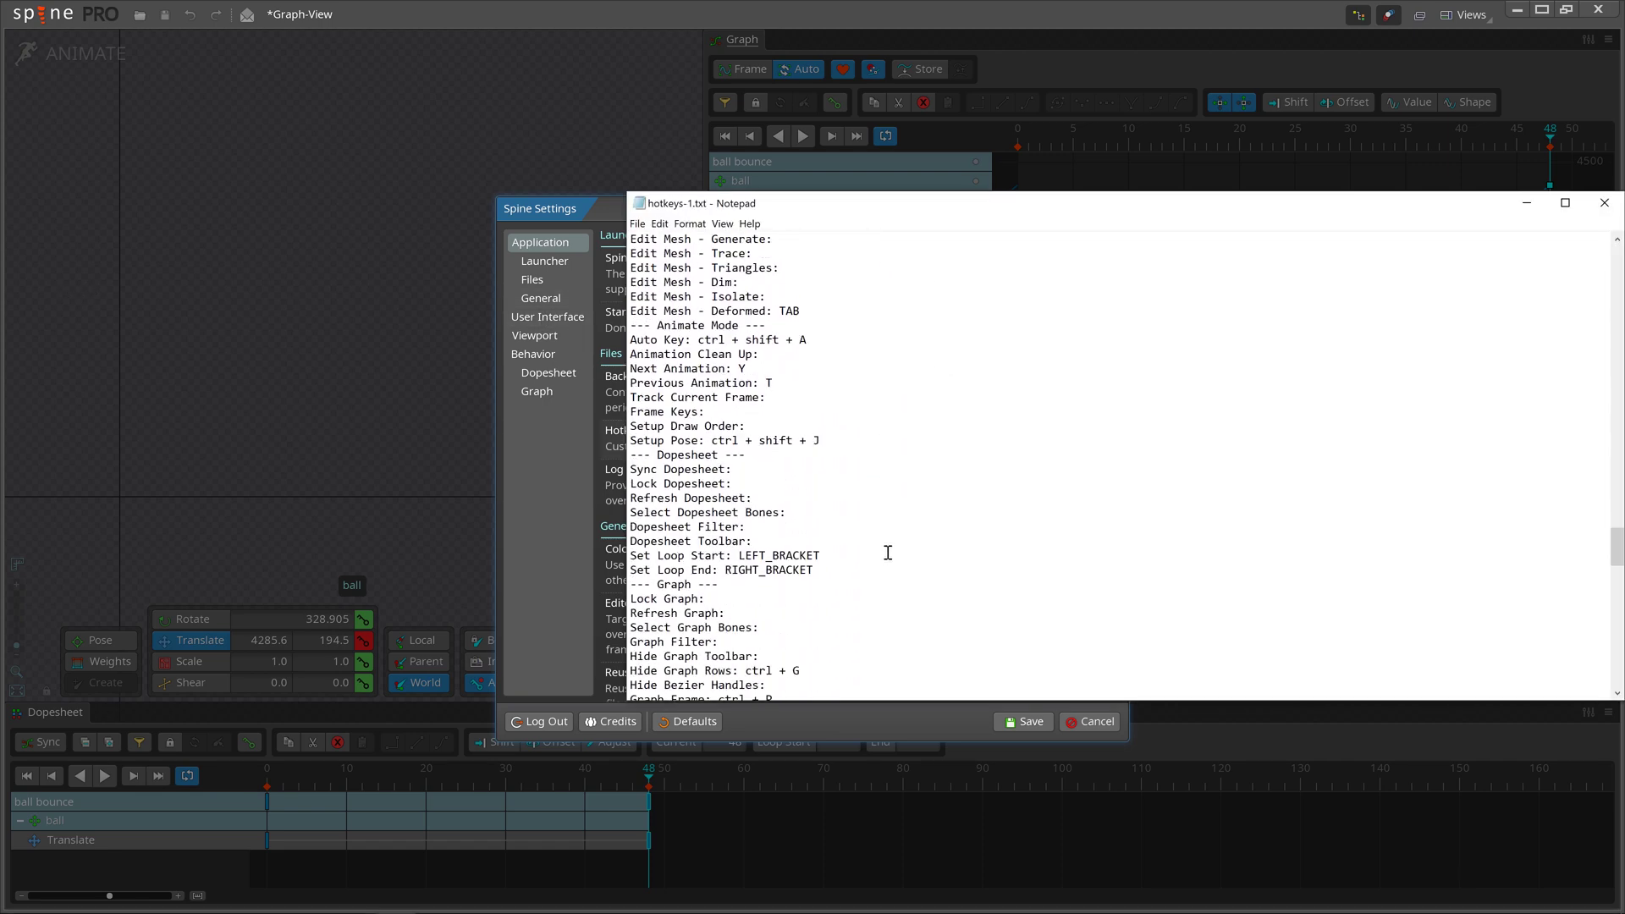
pyautogui.moveTo(727, 584); pyautogui.dragTo(658, 584)
pyautogui.click(1089, 721)
pyautogui.click(1089, 721)
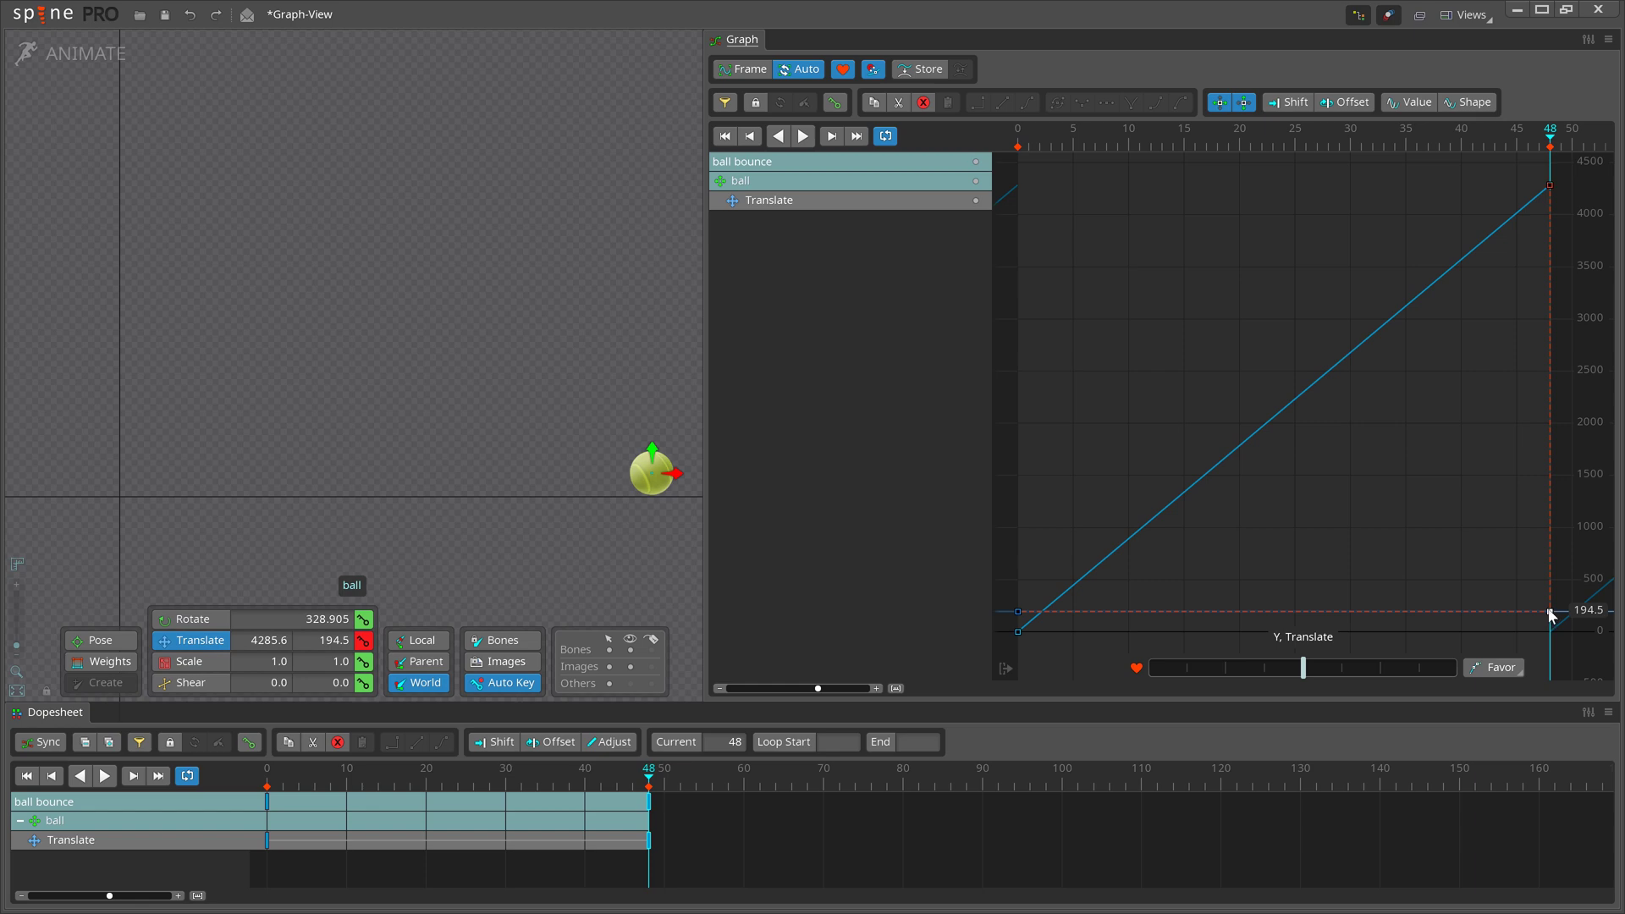
# Lower the frame-48 Translate Y key to about -89.6, undoing a trial move of the X key.
pyautogui.click(1550, 612)
pyautogui.moveTo(1550, 613)
pyautogui.mouseDown()
pyautogui.moveTo(1439, 597)
pyautogui.moveTo(1364, 614)
pyautogui.moveTo(1437, 639)
pyautogui.moveTo(1506, 576)
pyautogui.moveTo(1407, 562)
pyautogui.moveTo(1439, 635)
pyautogui.moveTo(1541, 638)
pyautogui.mouseUp()
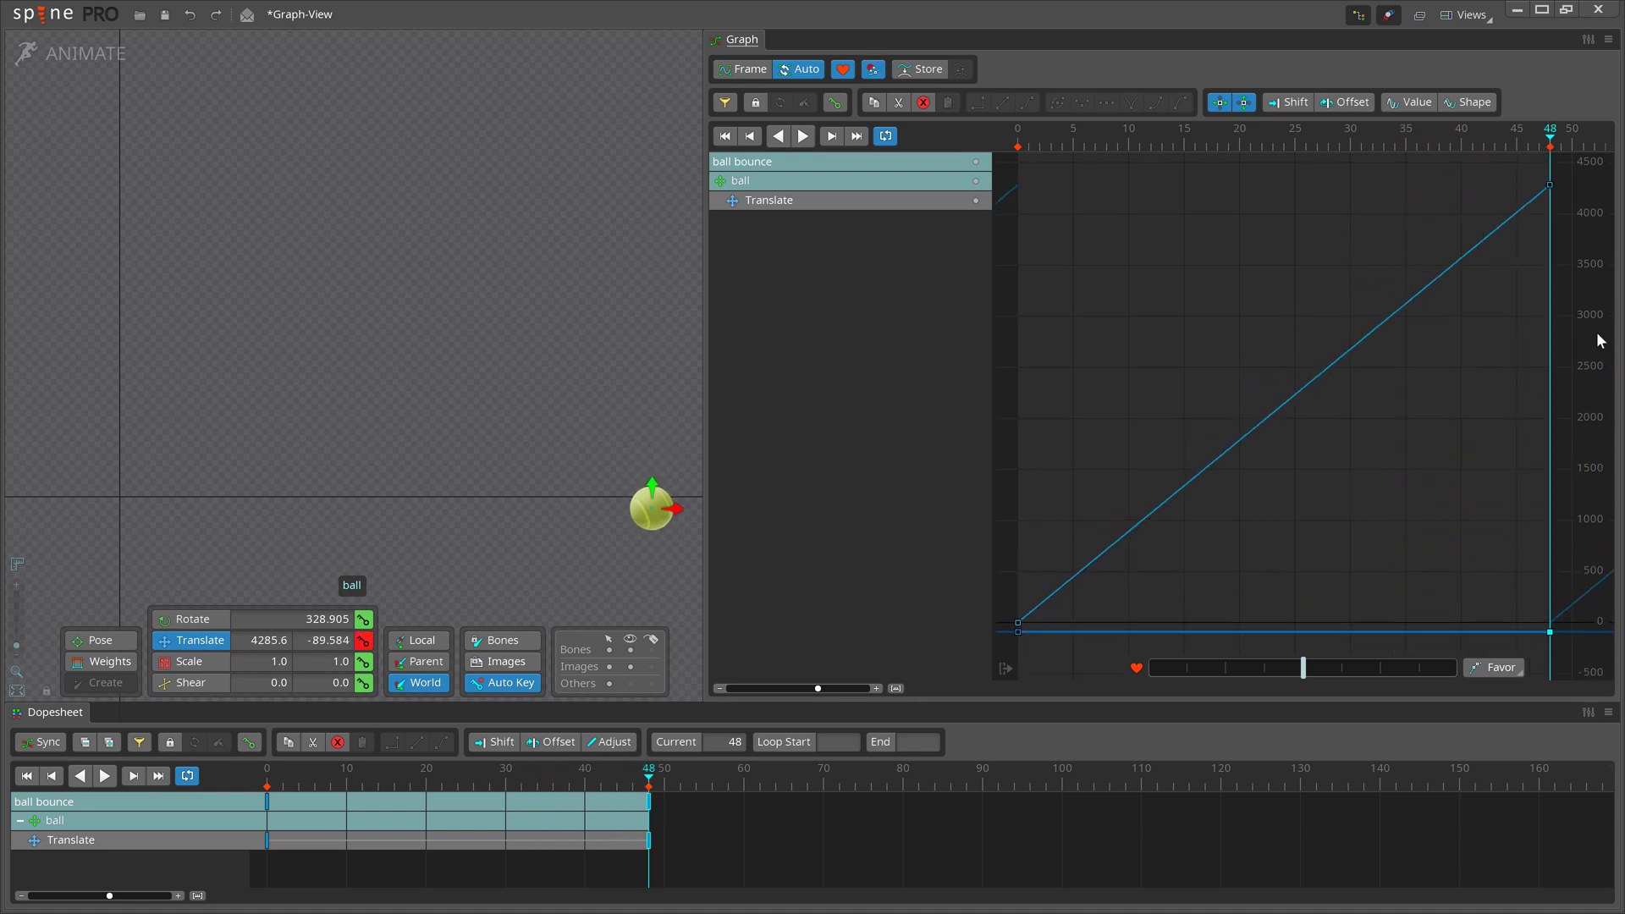
pyautogui.moveTo(1550, 186); pyautogui.dragTo(1505, 330)
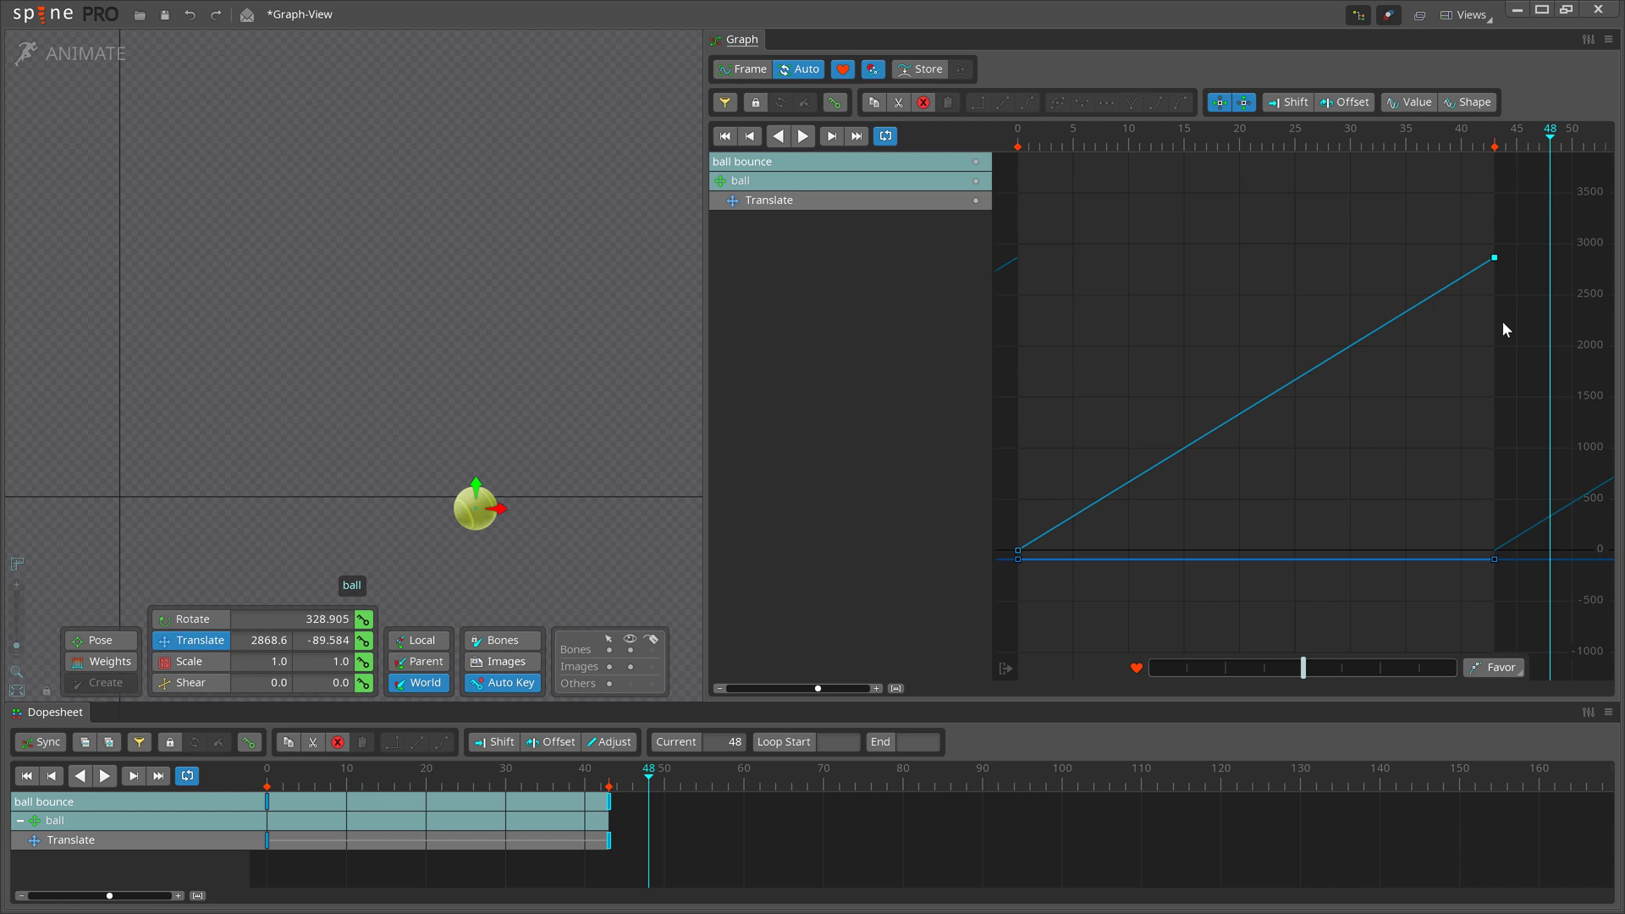
pyautogui.hotkey('ctrl', 'z')
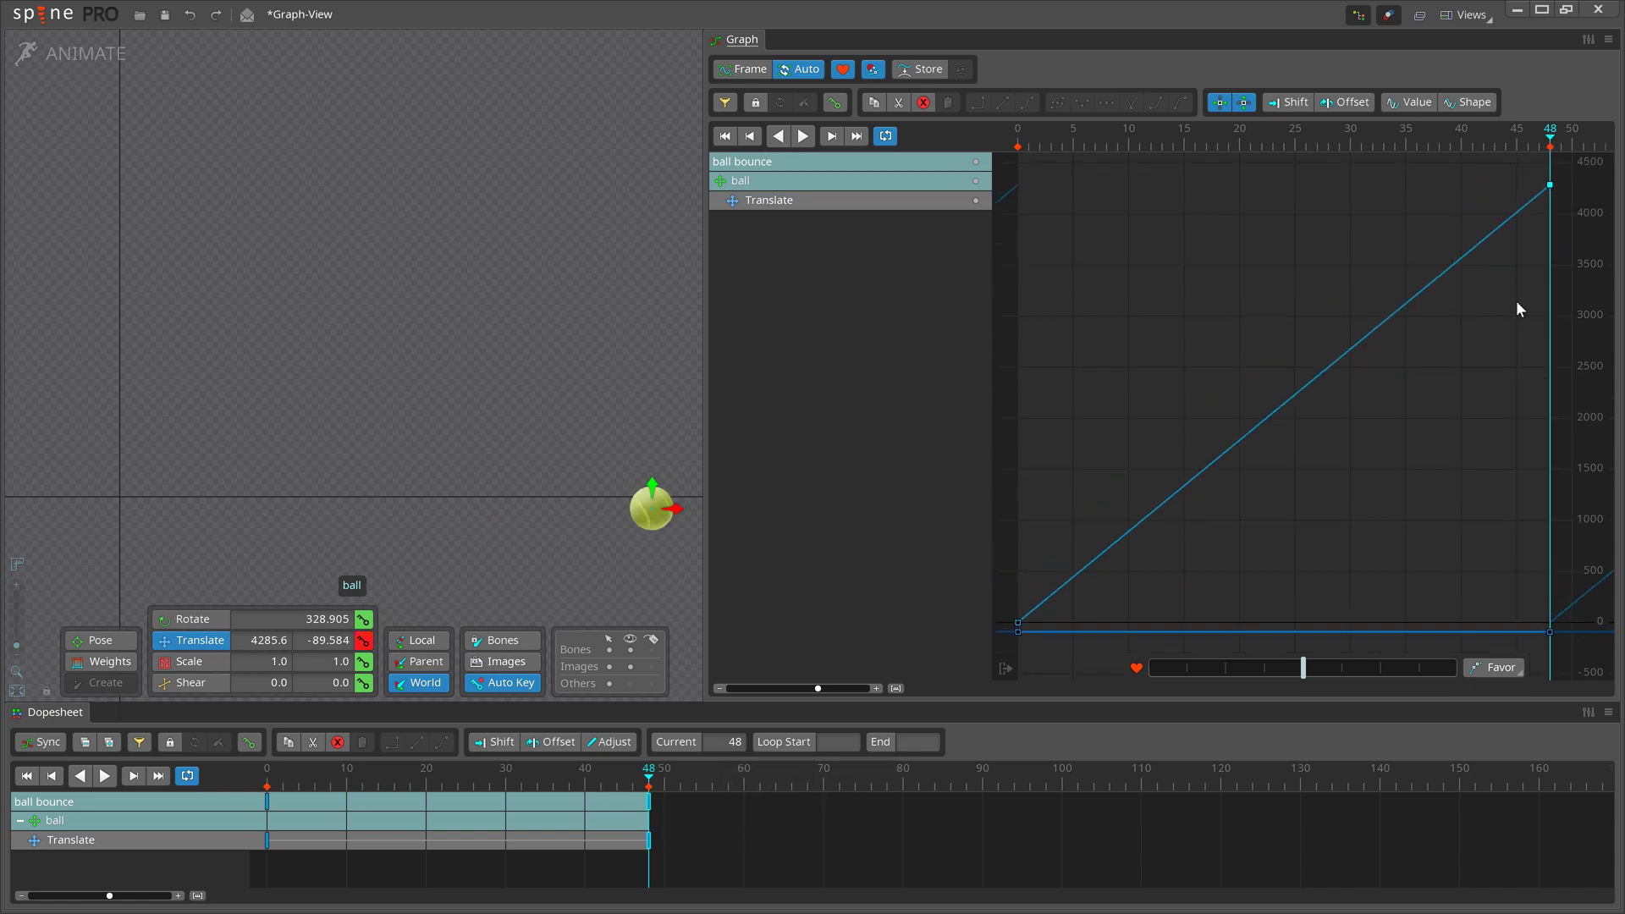
pyautogui.hotkey('alt', 't')
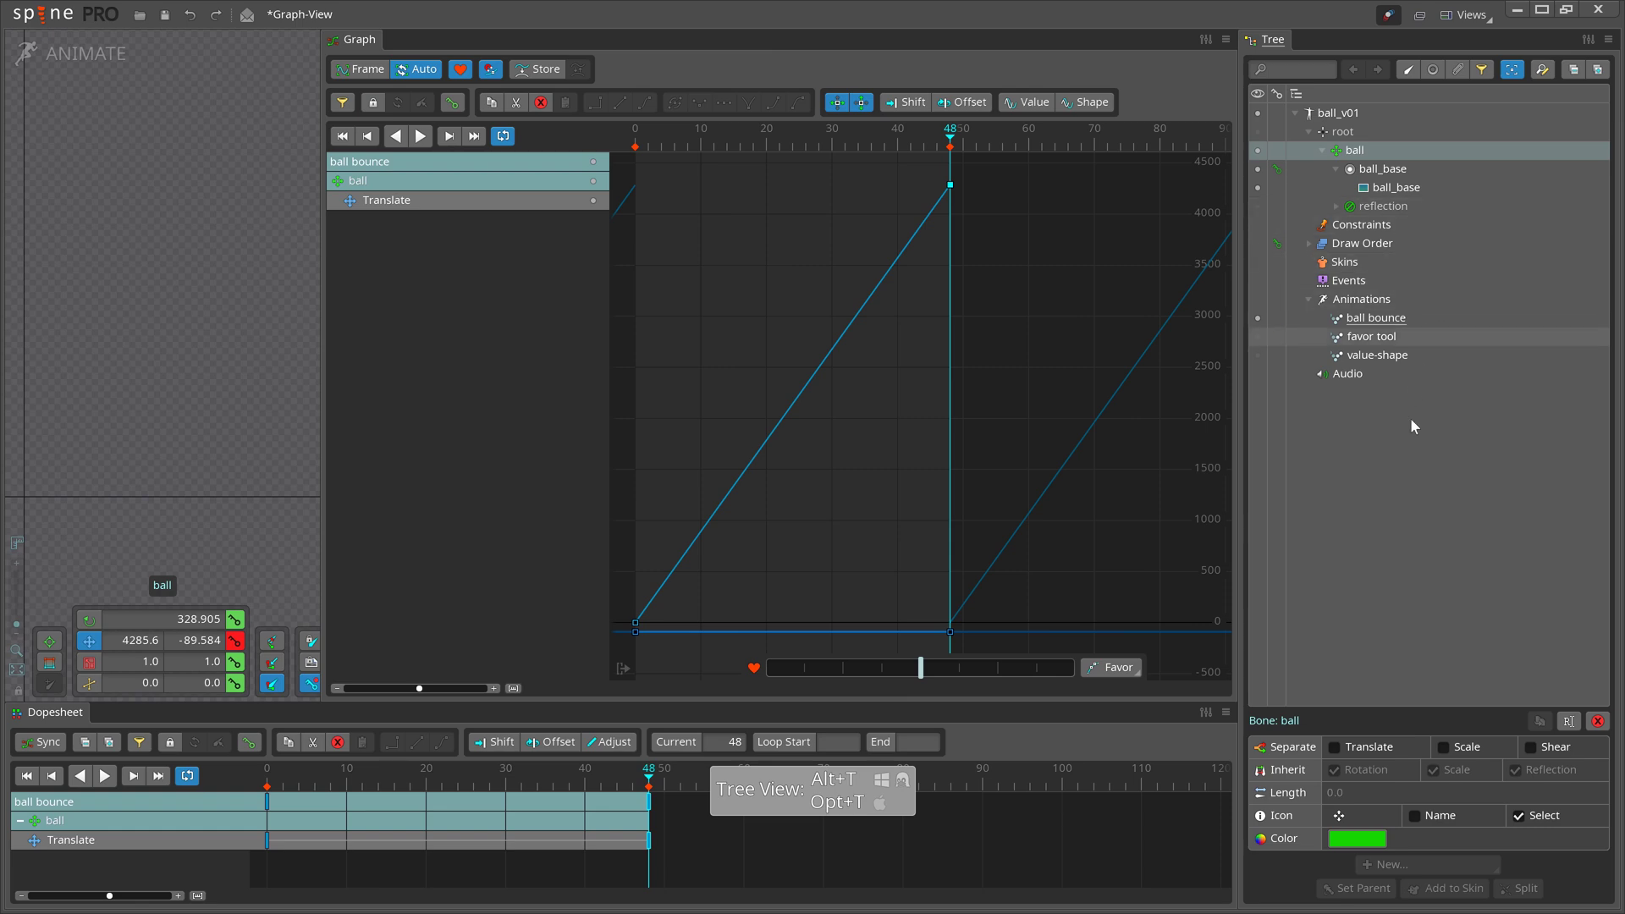
# Enable Separate Translate on the ball bone, hide the Tree, and fit the curve in the Graph.
pyautogui.click(1334, 749)
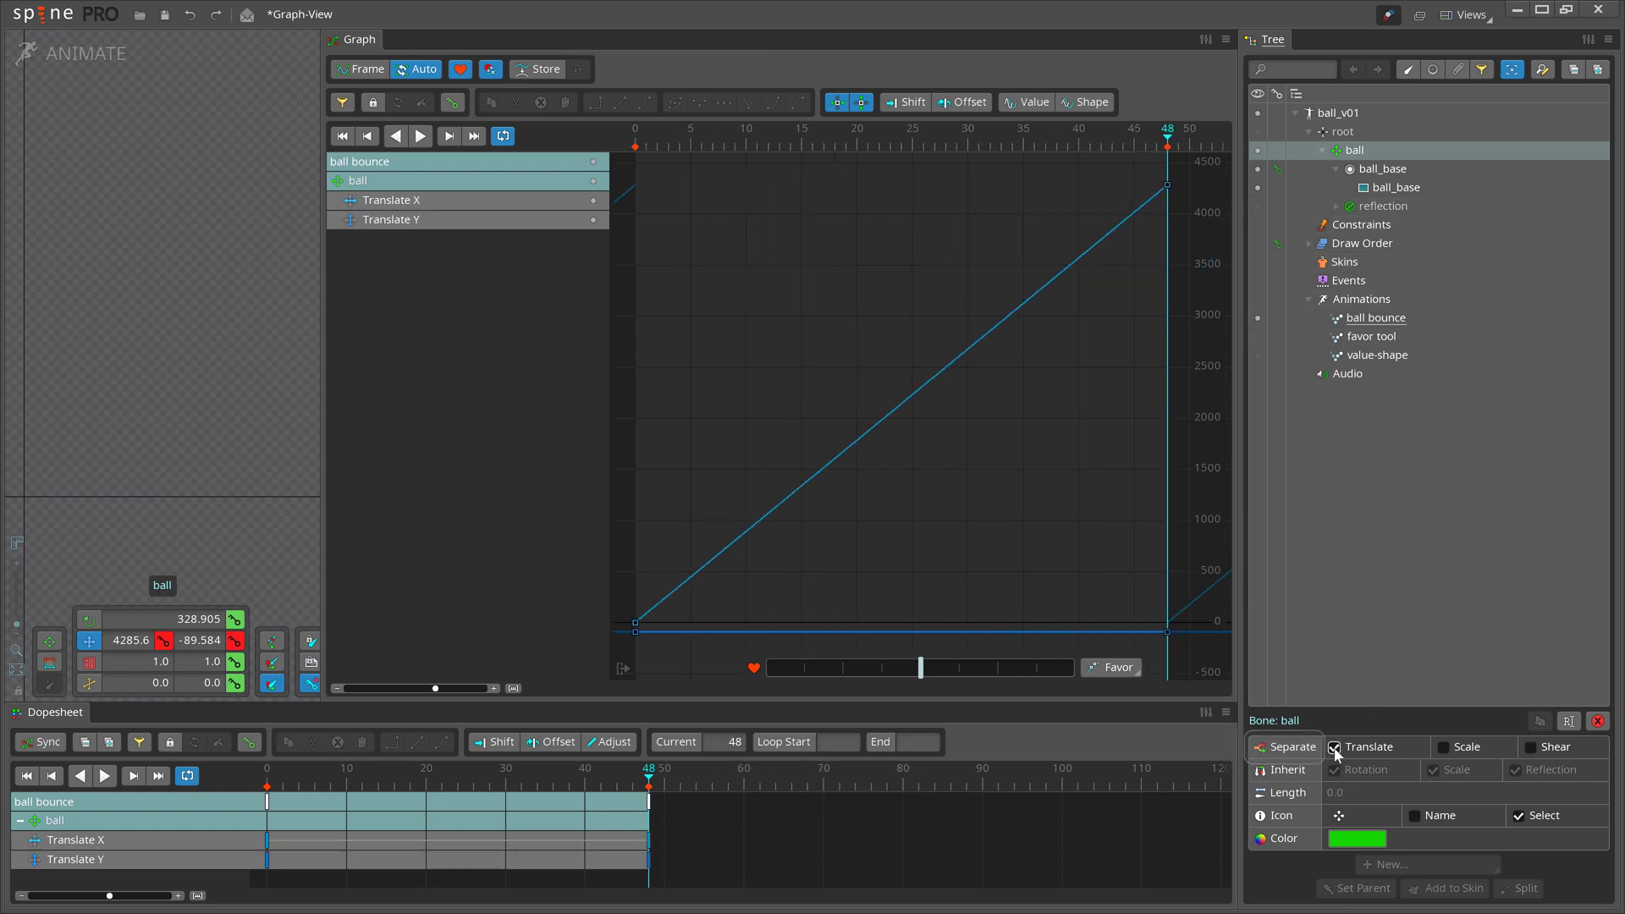
pyautogui.hotkey('alt', 't')
pyautogui.press('f')
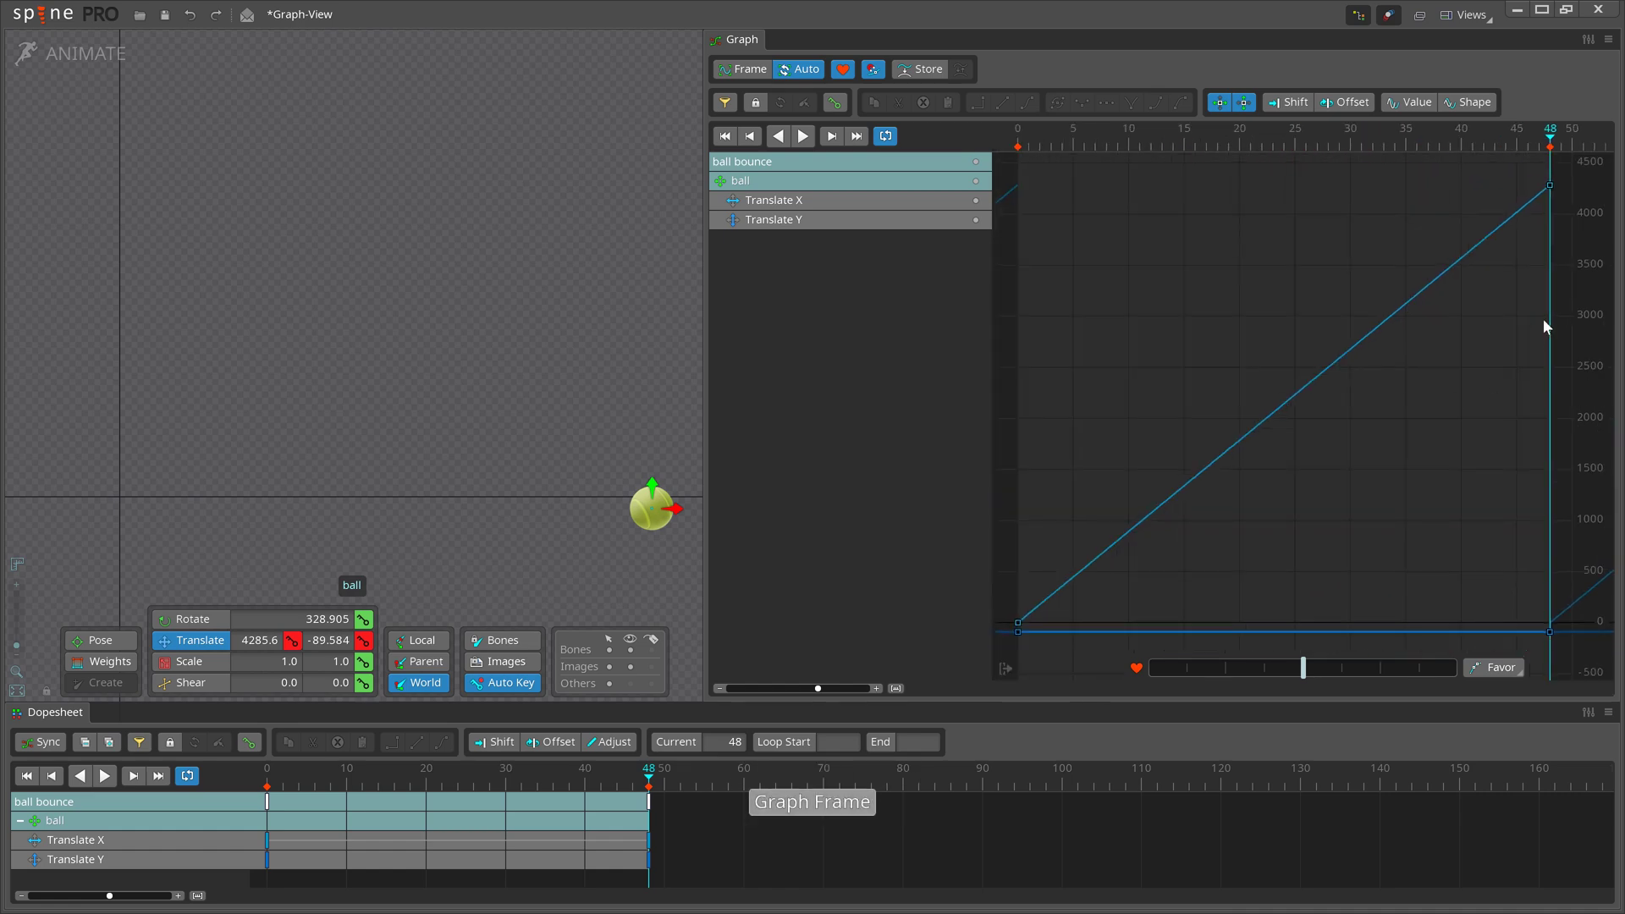
# Test dragging the separate X and Y end keys earlier, undoing each move.
pyautogui.moveTo(1551, 186); pyautogui.dragTo(1471, 414)
pyautogui.hotkey('ctrl', 'z')
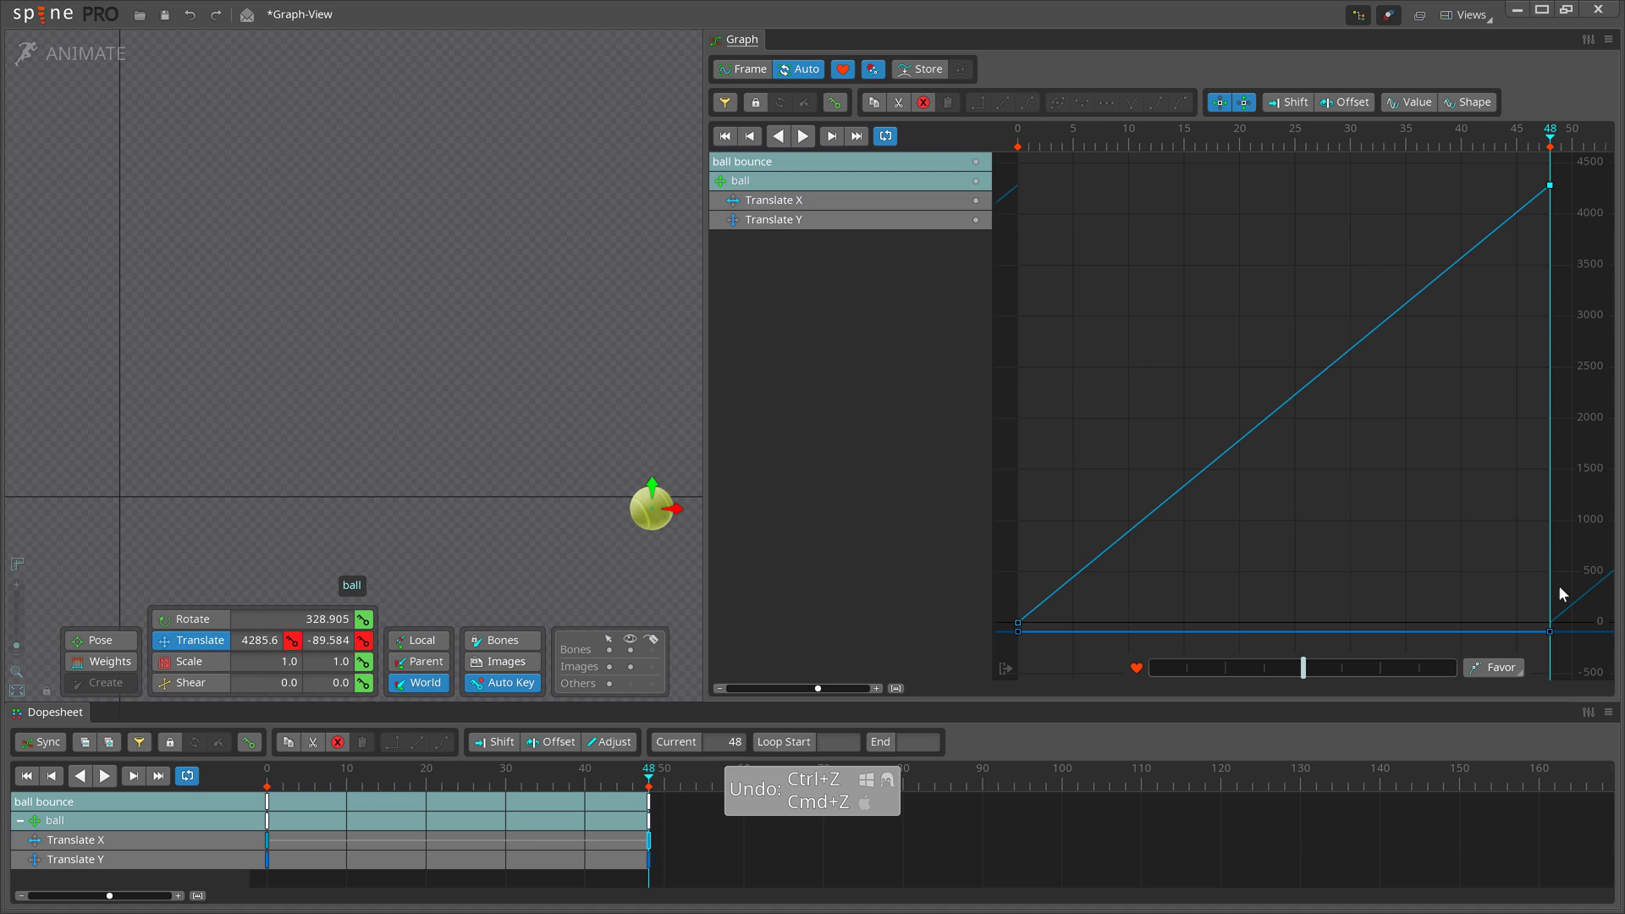
pyautogui.moveTo(1542, 633); pyautogui.dragTo(1422, 410)
pyautogui.hotkey('ctrl', 'z')
# Undo the translate separation, then review Settings > Behavior > Graph and cancel without saving.
pyautogui.click(653, 791)
pyautogui.hotkey('ctrl', 'z')
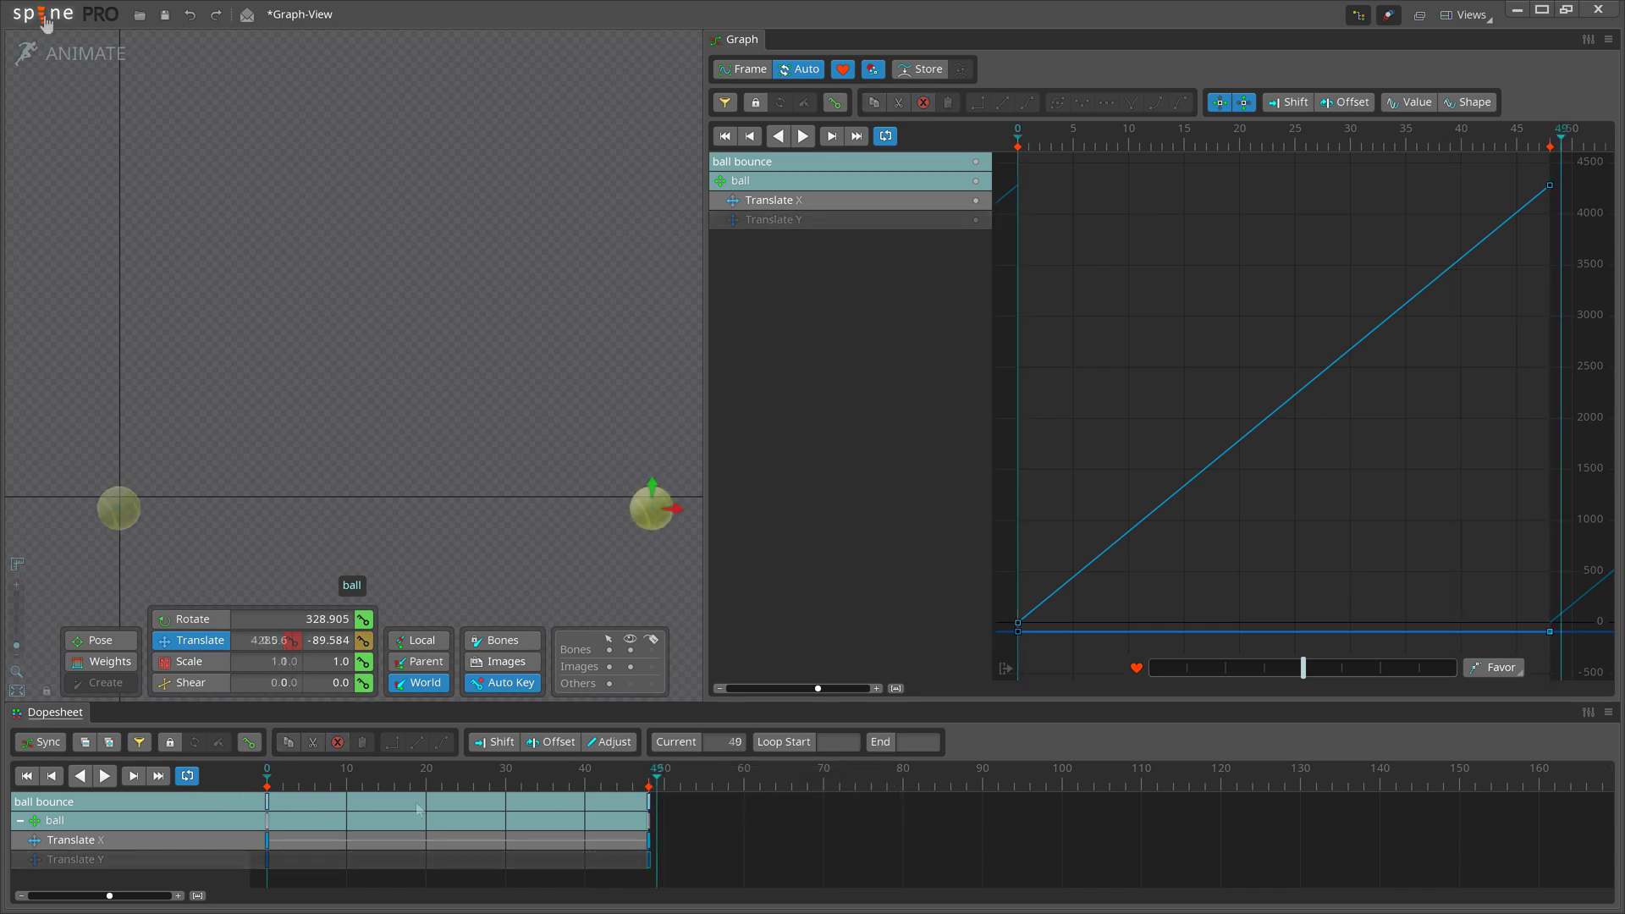
pyautogui.click(42, 14)
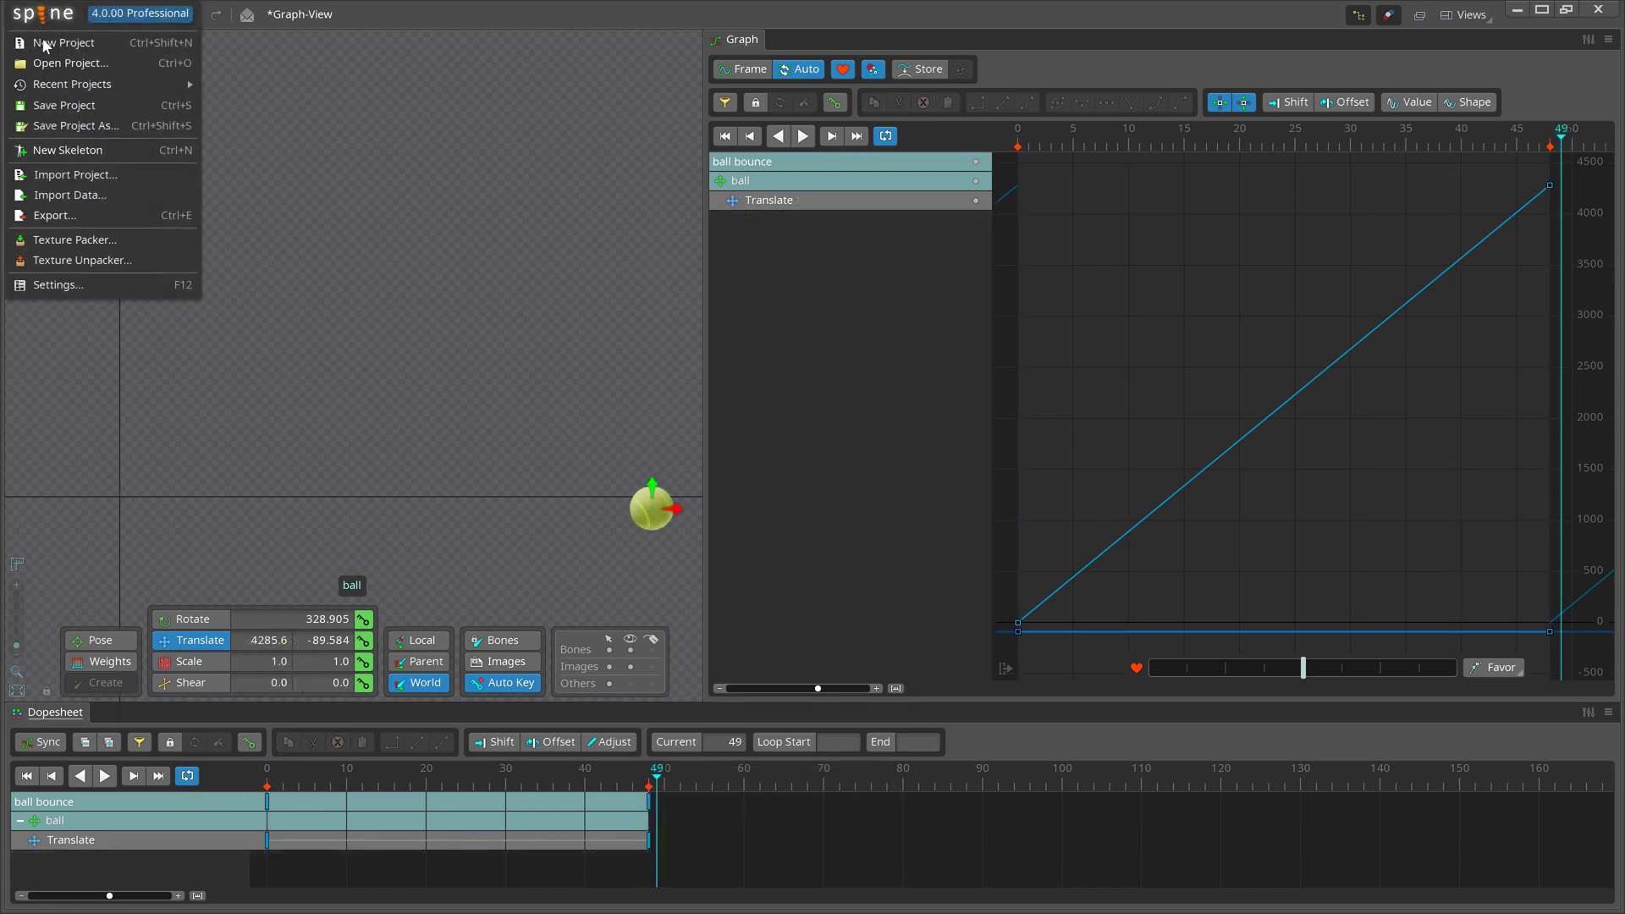
pyautogui.click(54, 285)
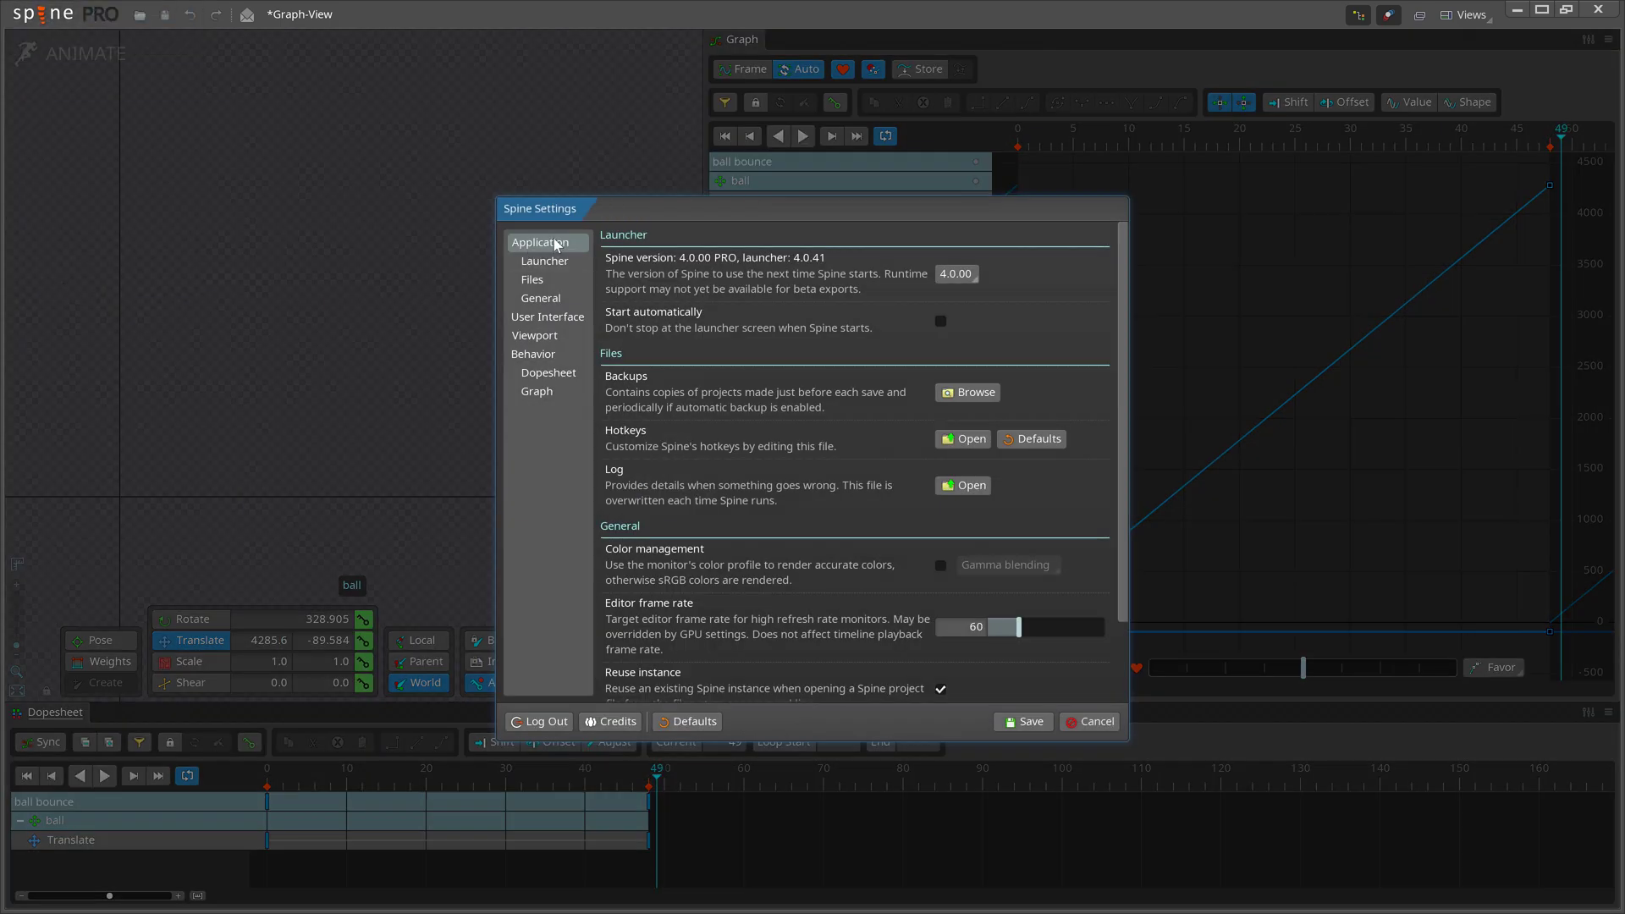
pyautogui.click(546, 392)
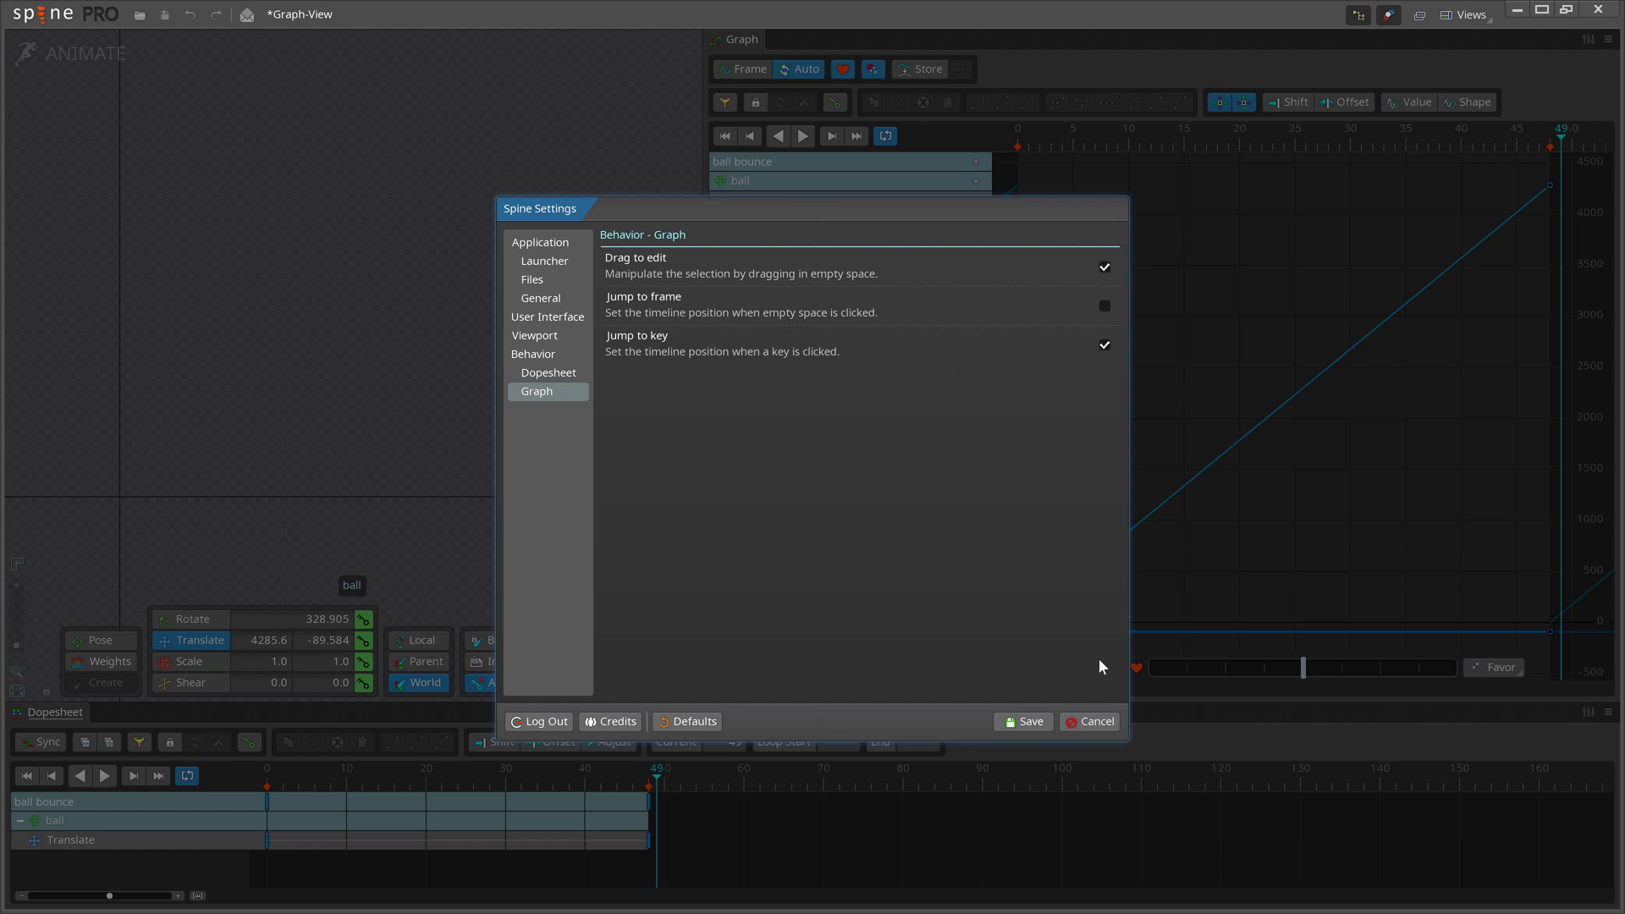
pyautogui.click(1090, 724)
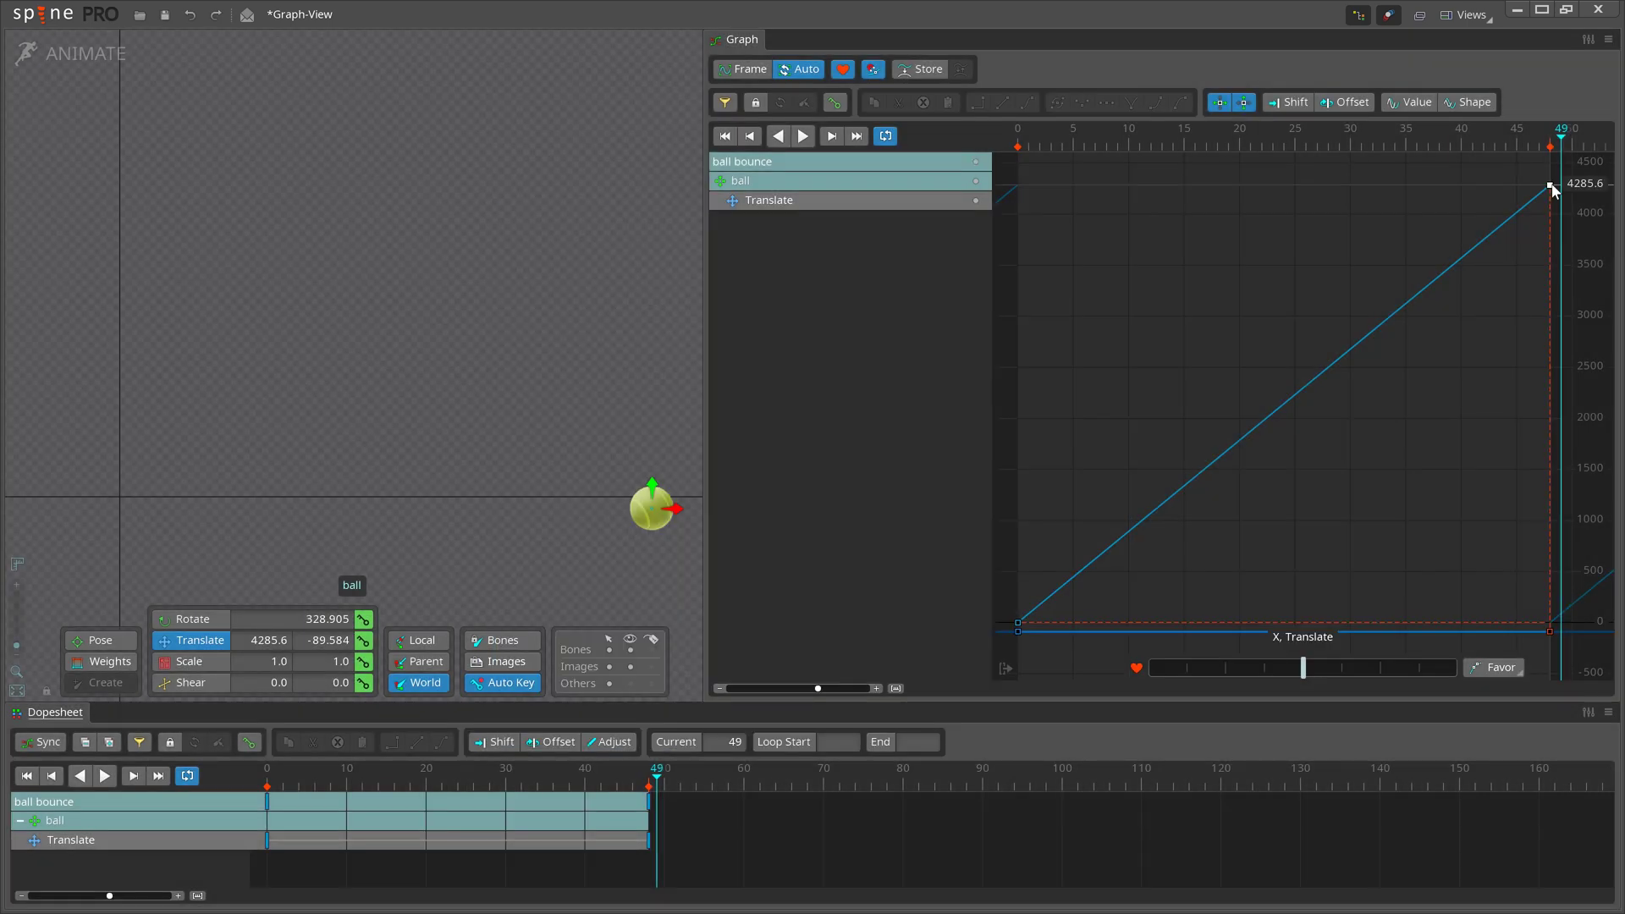
# Try moving the frame-48 key to earlier frames, undoing each move.
pyautogui.moveTo(1551, 185); pyautogui.dragTo(1384, 188)
pyautogui.hotkey('ctrl', 'z')
pyautogui.hotkey('ctrl', 'z')
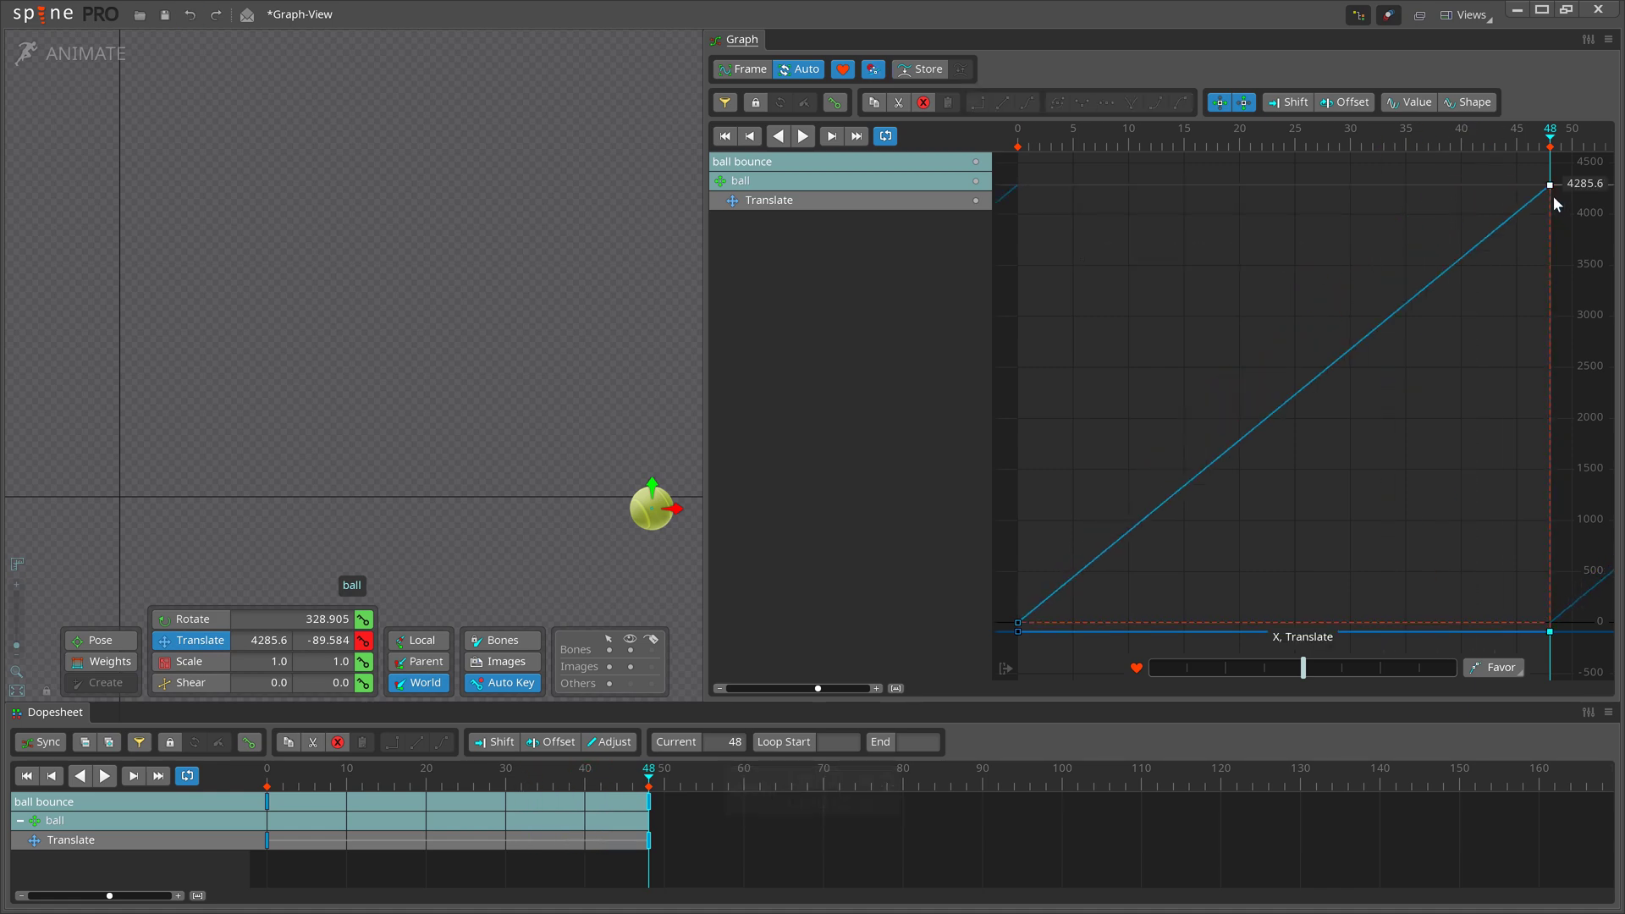
pyautogui.moveTo(1556, 184); pyautogui.dragTo(1461, 217)
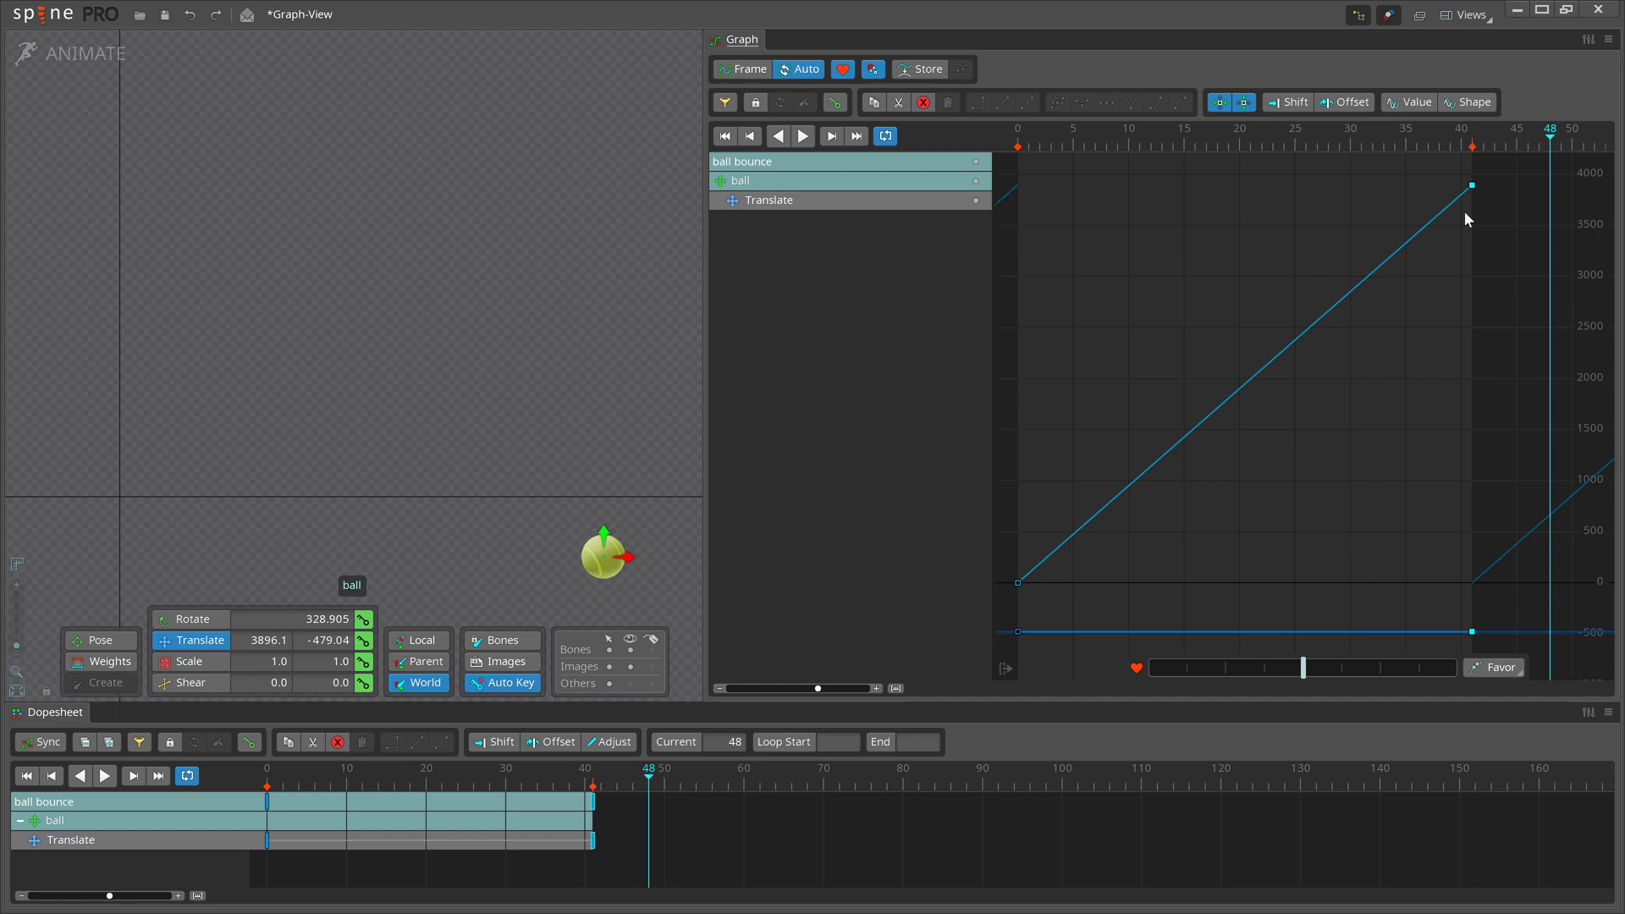
pyautogui.hotkey('ctrl', 'z')
# Delete the ball's frame-48 translate key.
pyautogui.click(1550, 185)
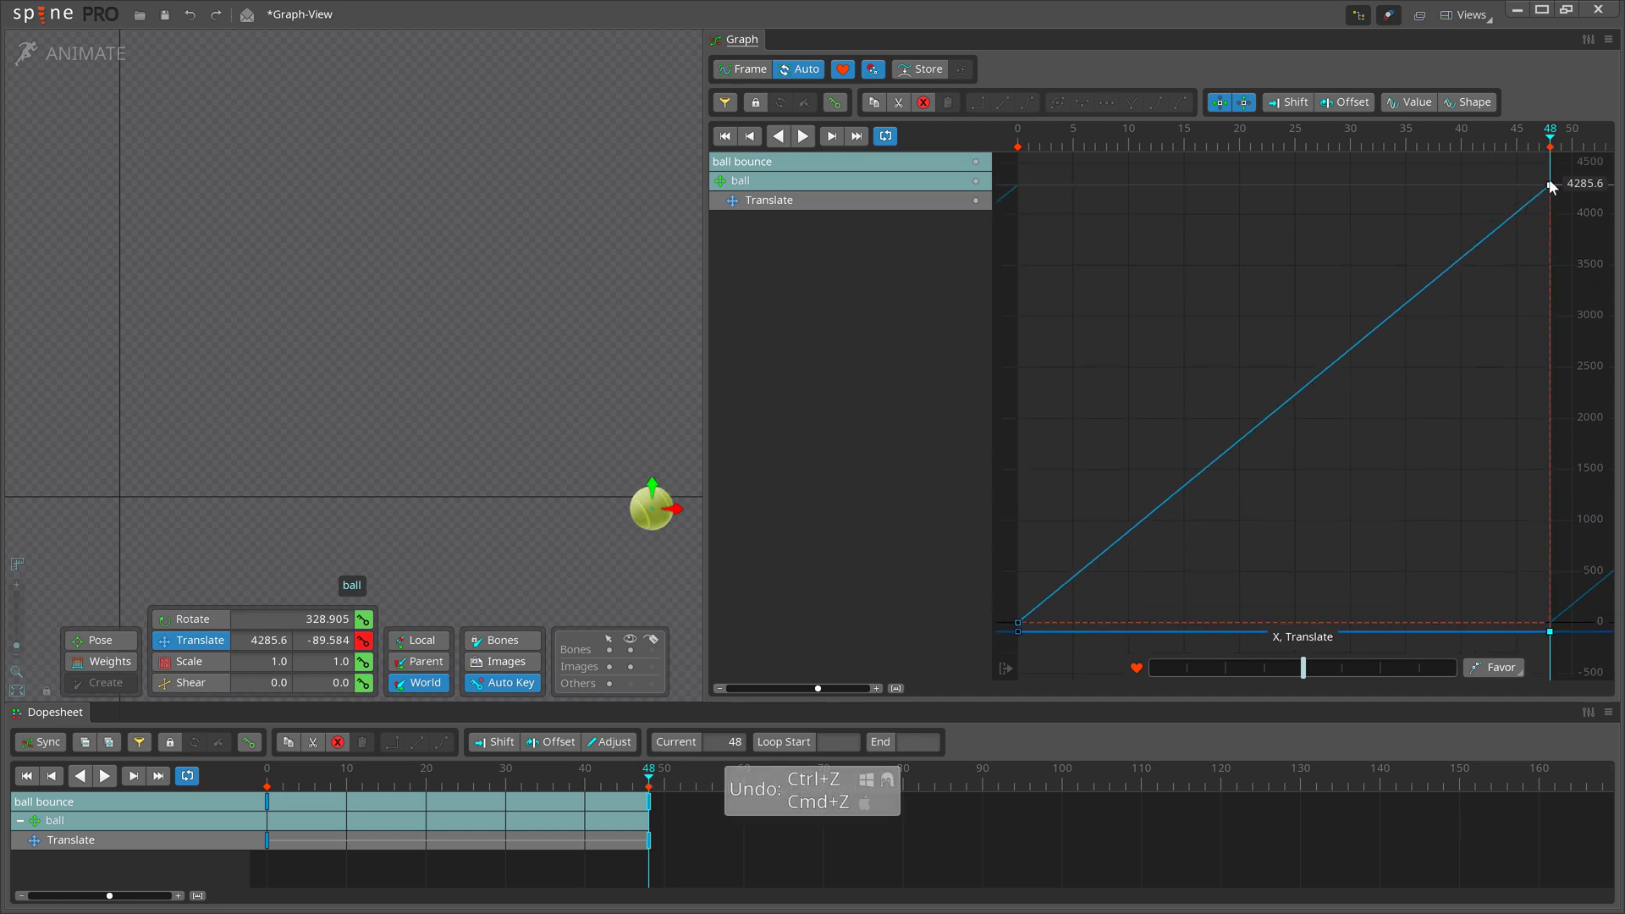
pyautogui.press('Delete')
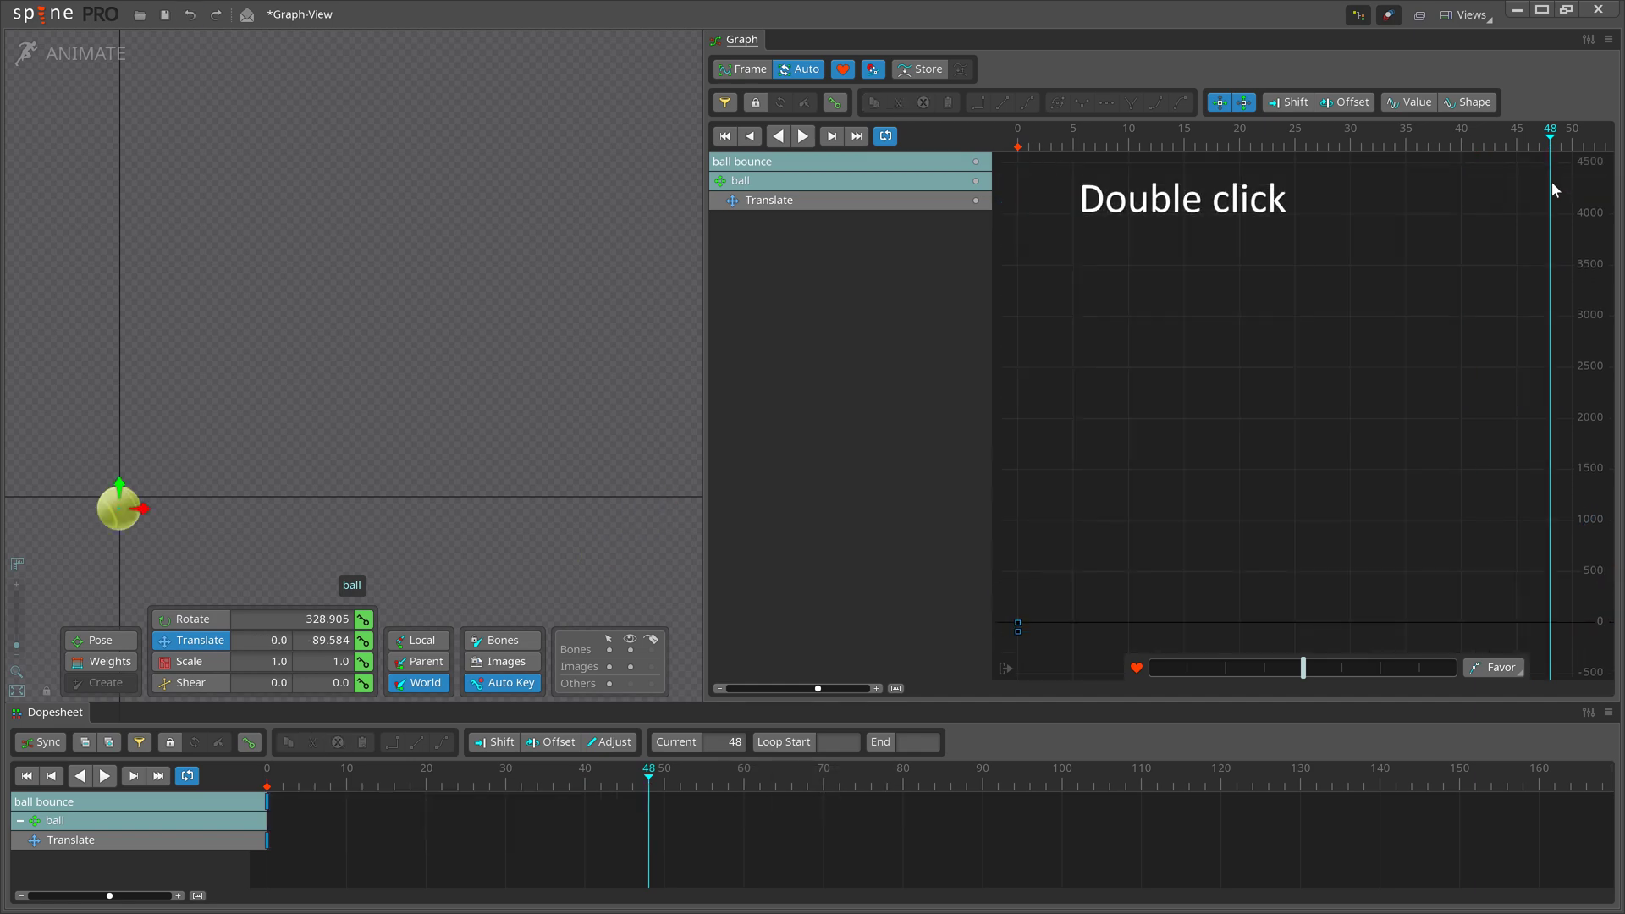
pyautogui.hotkey('ctrl', 'z')
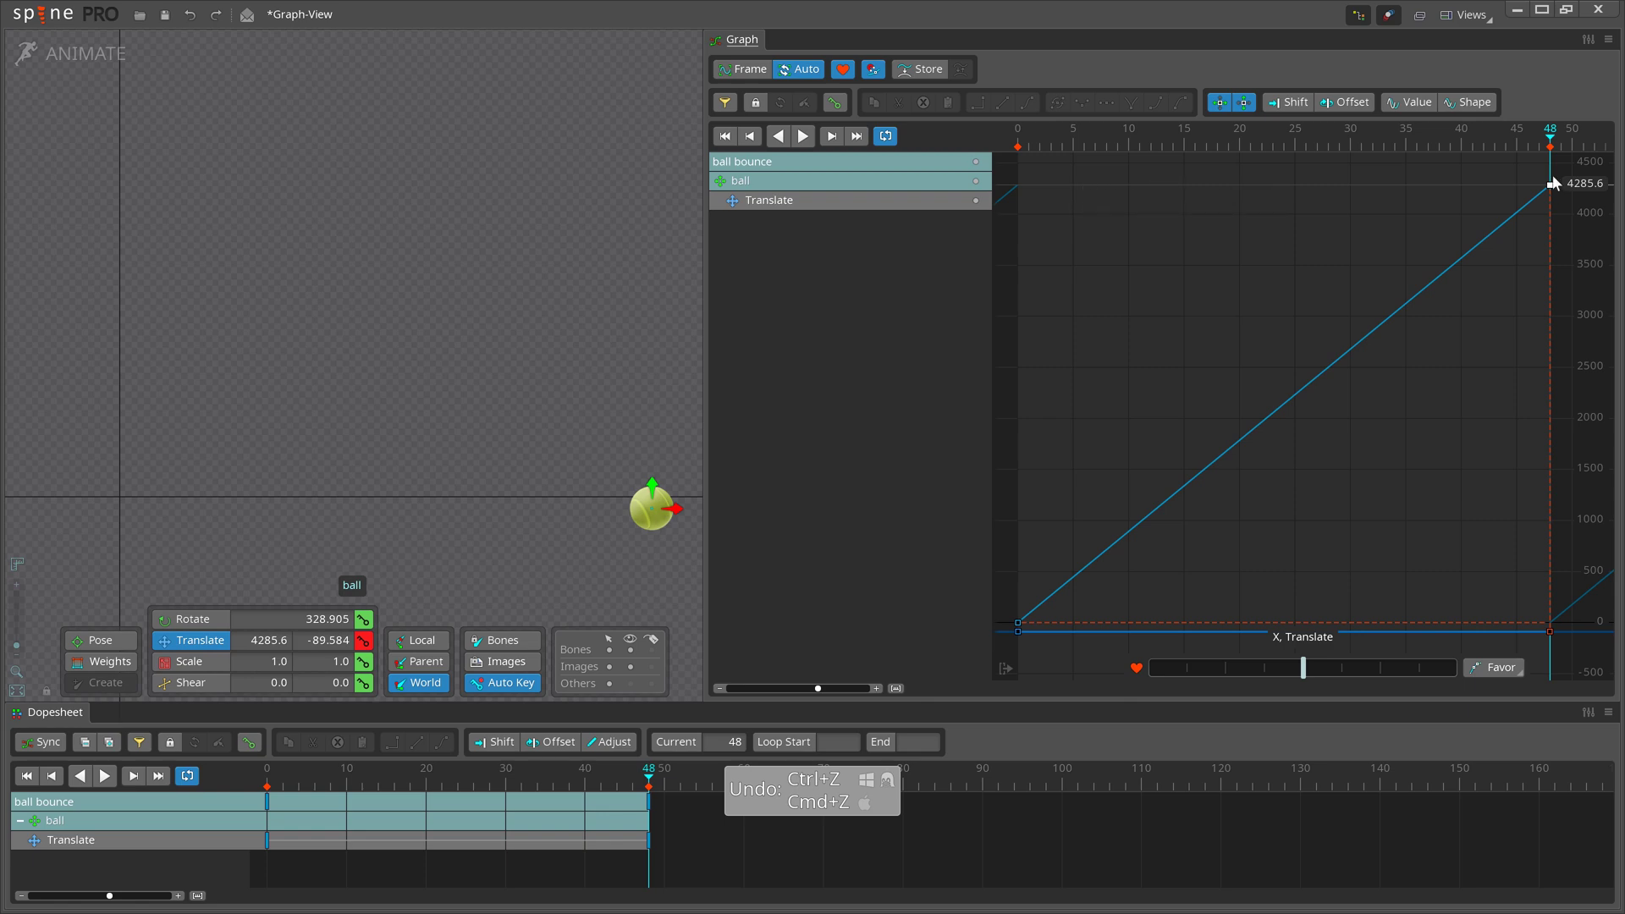
pyautogui.press('Delete')
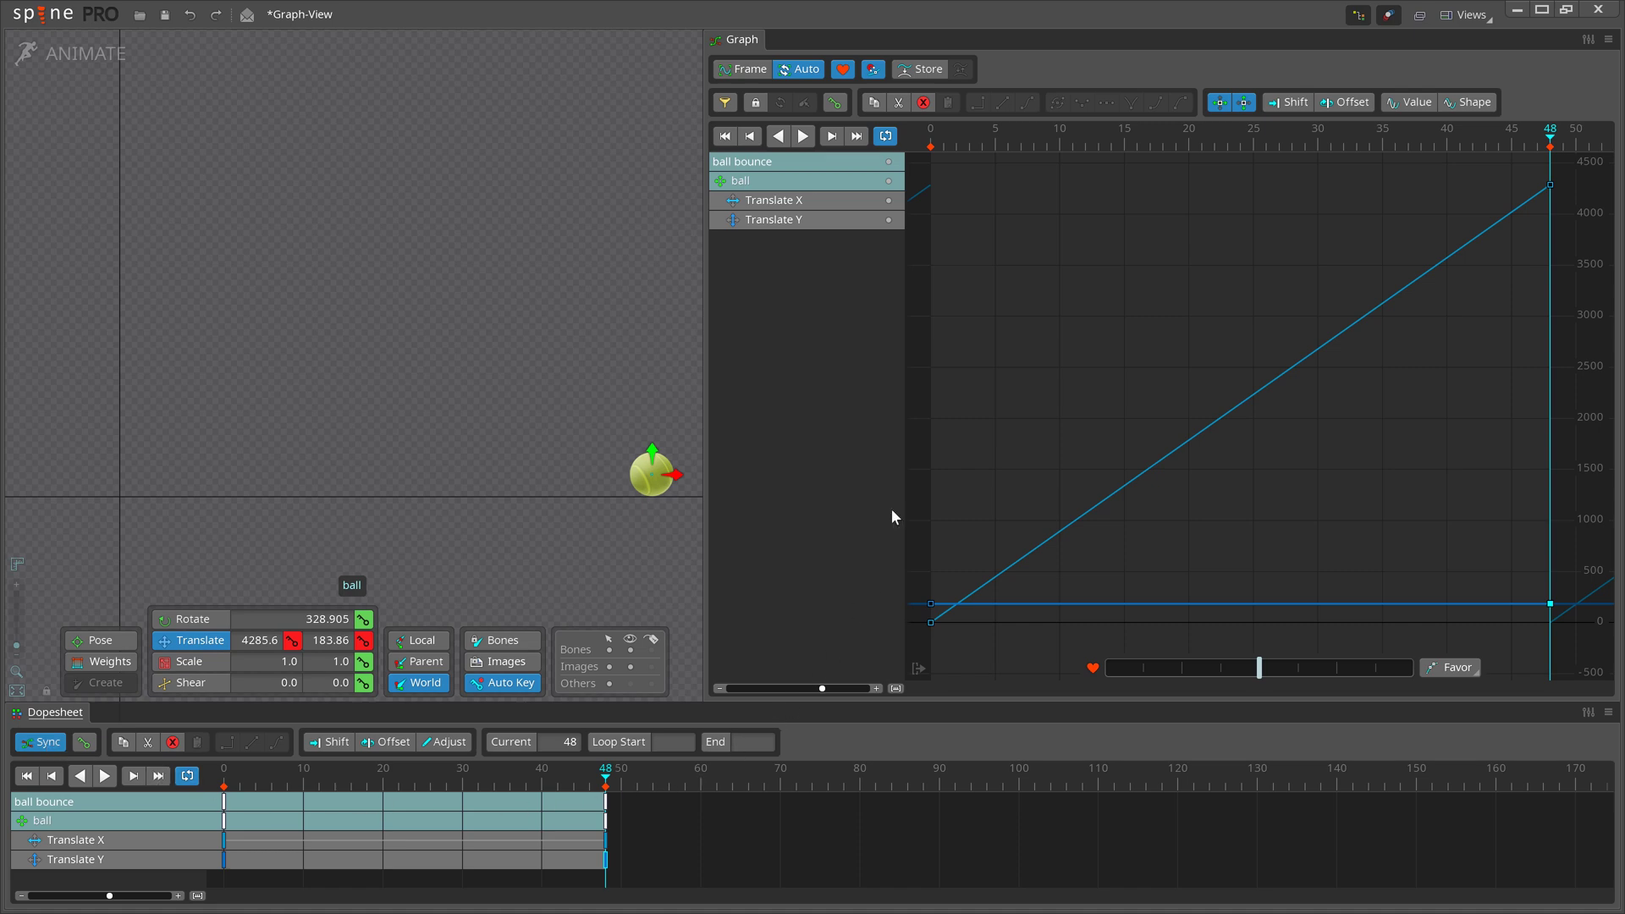
# Isolate the Translate X curve in the graph.
pyautogui.click(889, 200)
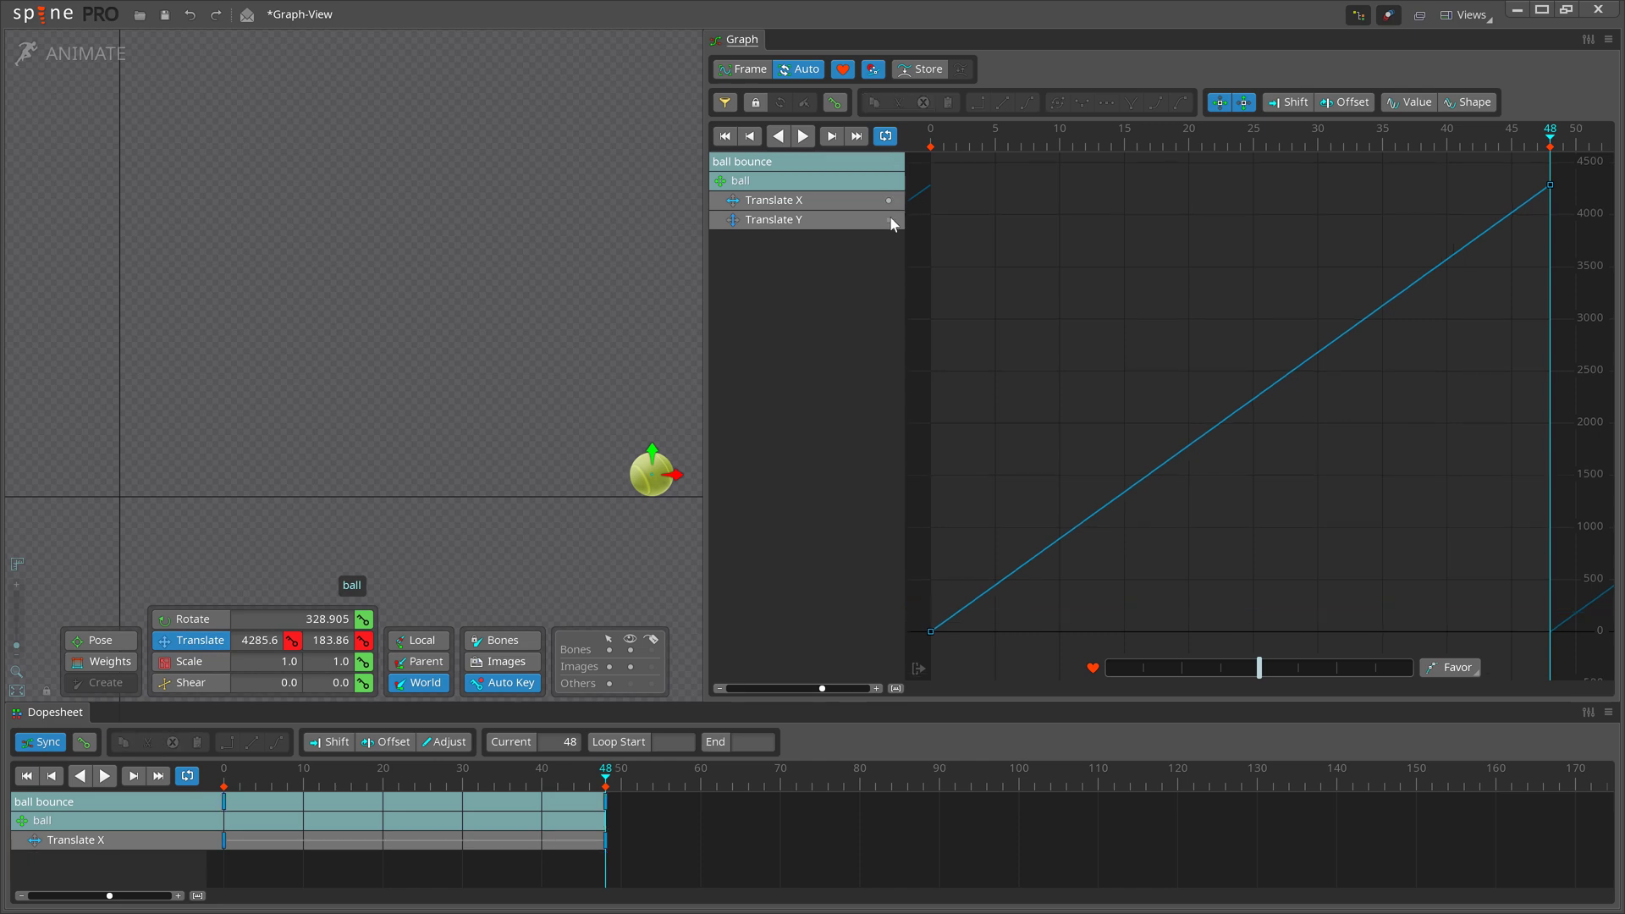
pyautogui.click(890, 220)
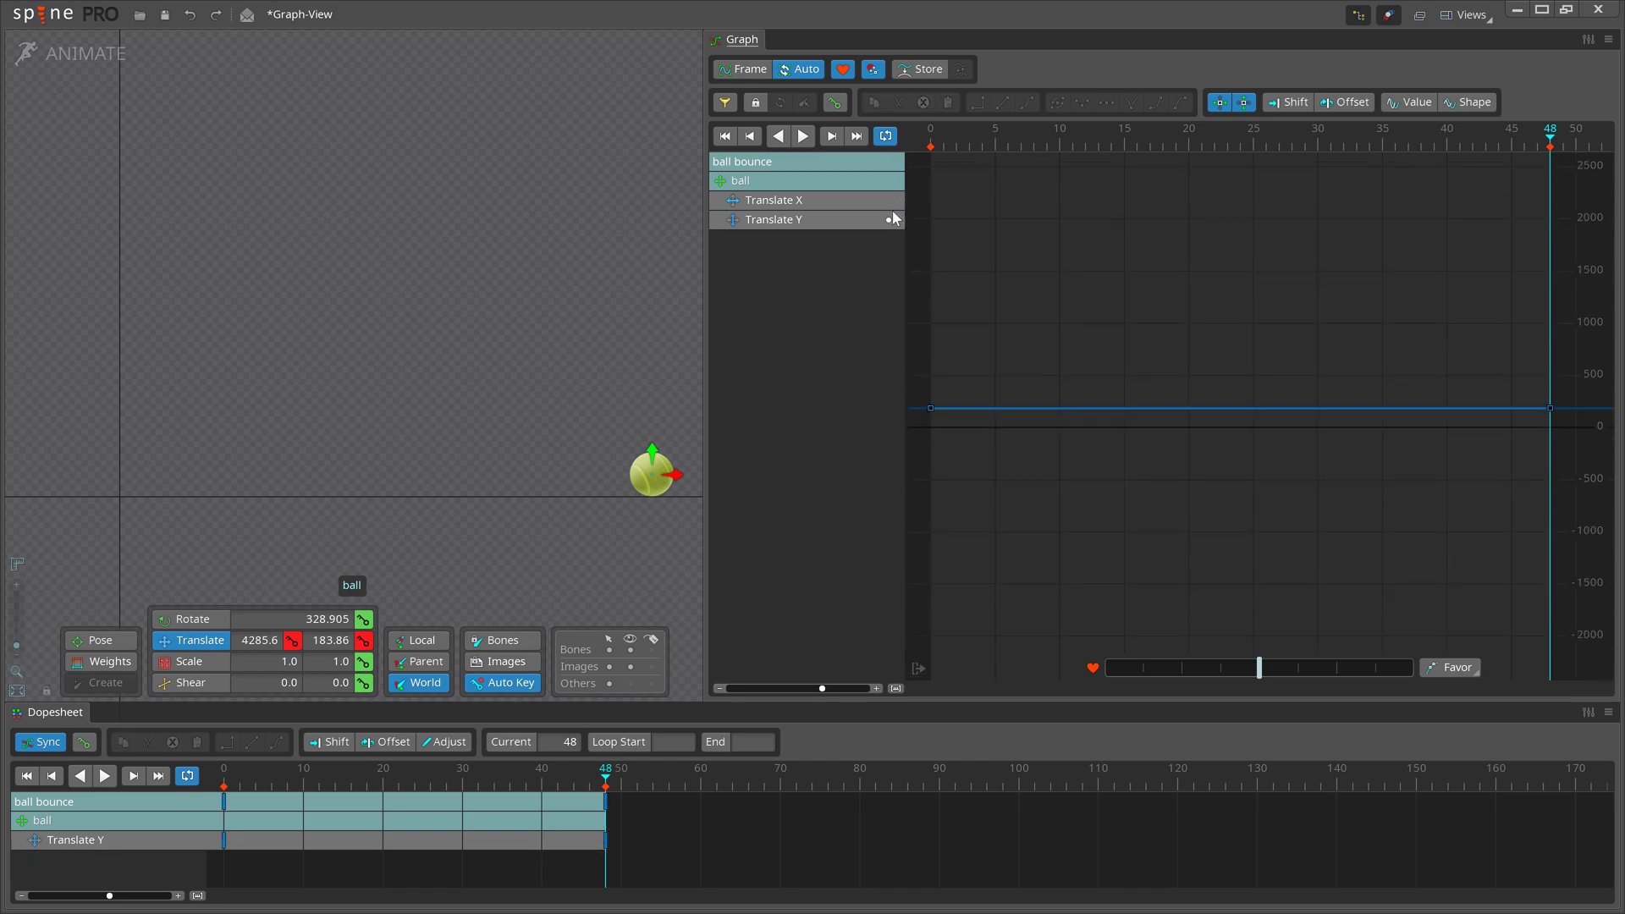
pyautogui.click(894, 205)
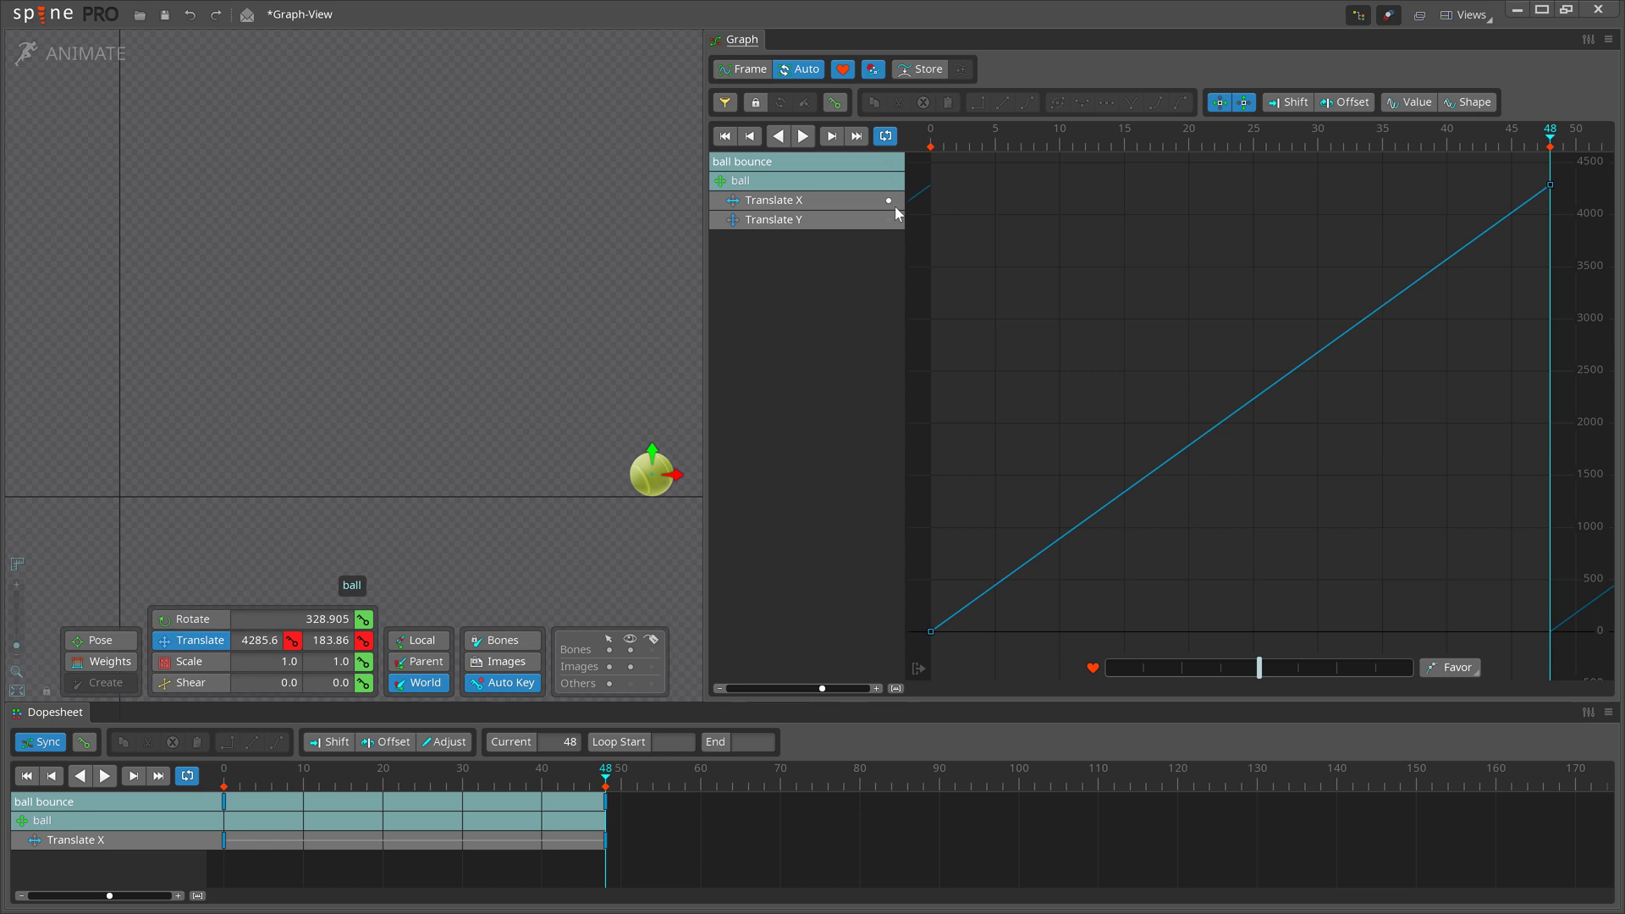
# Dock the Graph full-width above the Dopesheet and move the playhead to frame 7.
pyautogui.moveTo(738, 46); pyautogui.dragTo(257, 607)
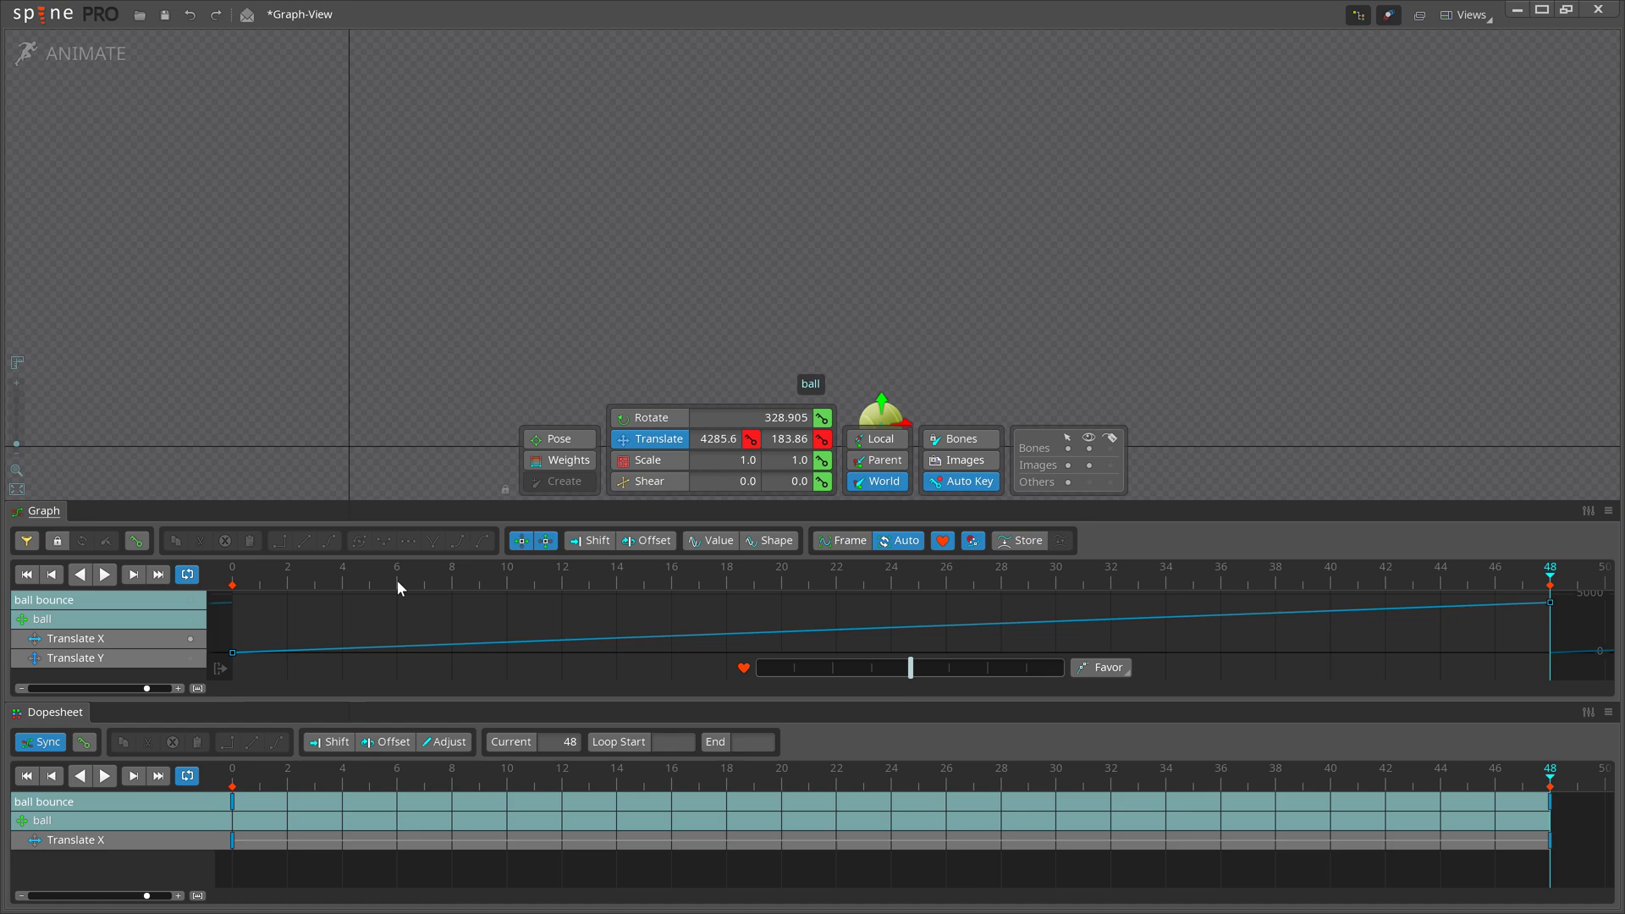
pyautogui.moveTo(398, 581)
pyautogui.mouseDown()
pyautogui.moveTo(343, 585)
pyautogui.moveTo(429, 584)
pyautogui.mouseUp()
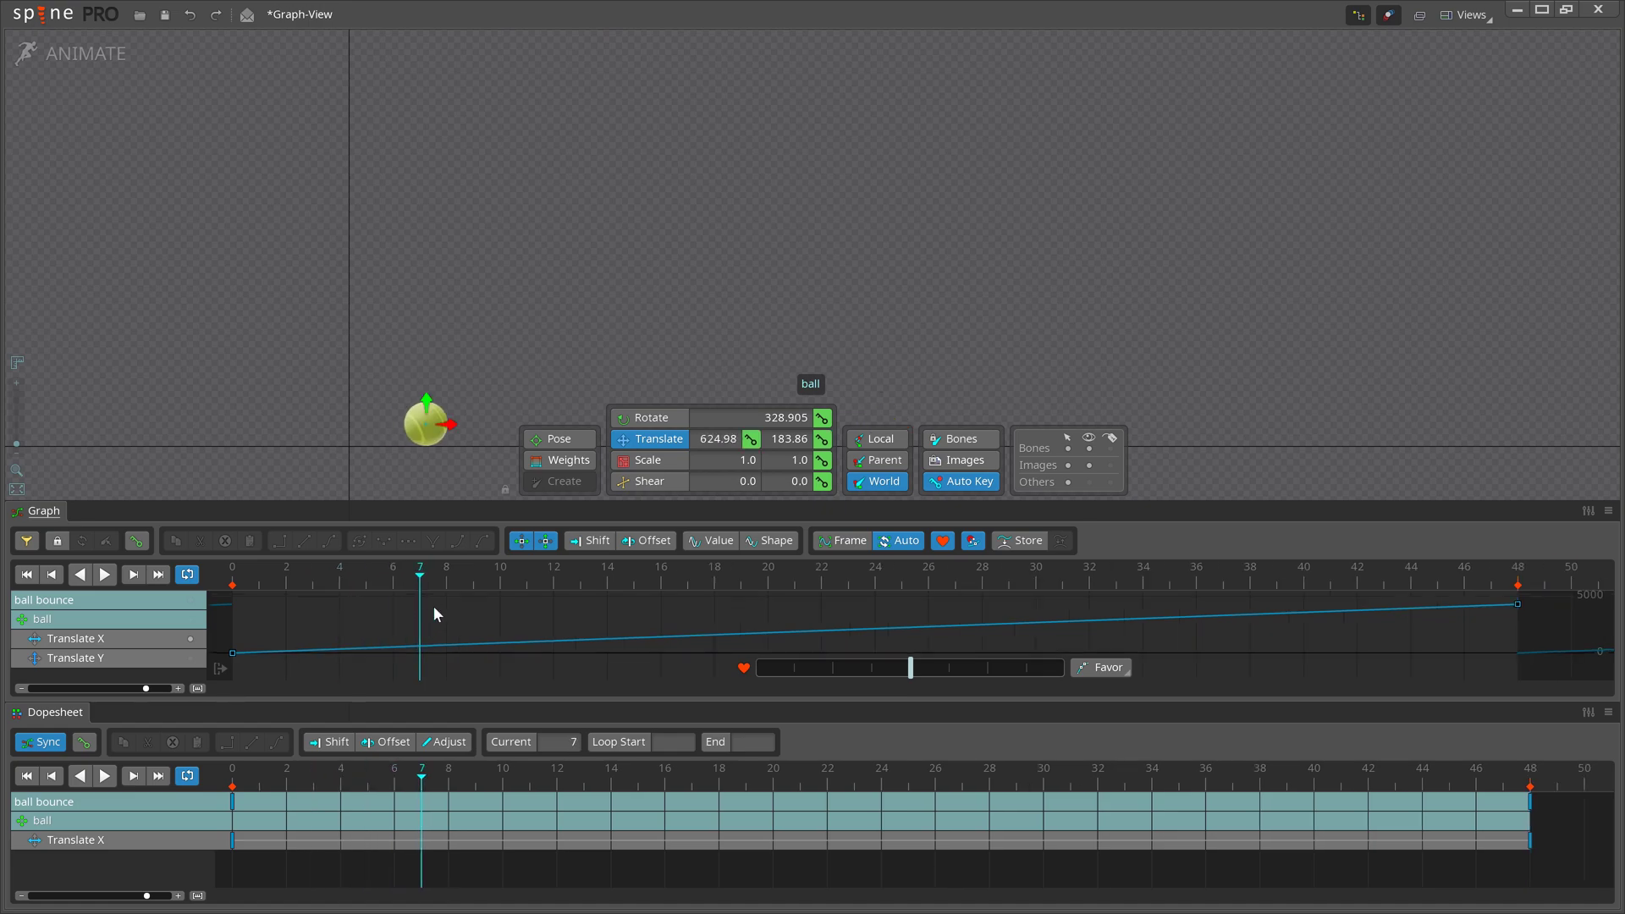
pyautogui.scroll(-5, 357, 598)
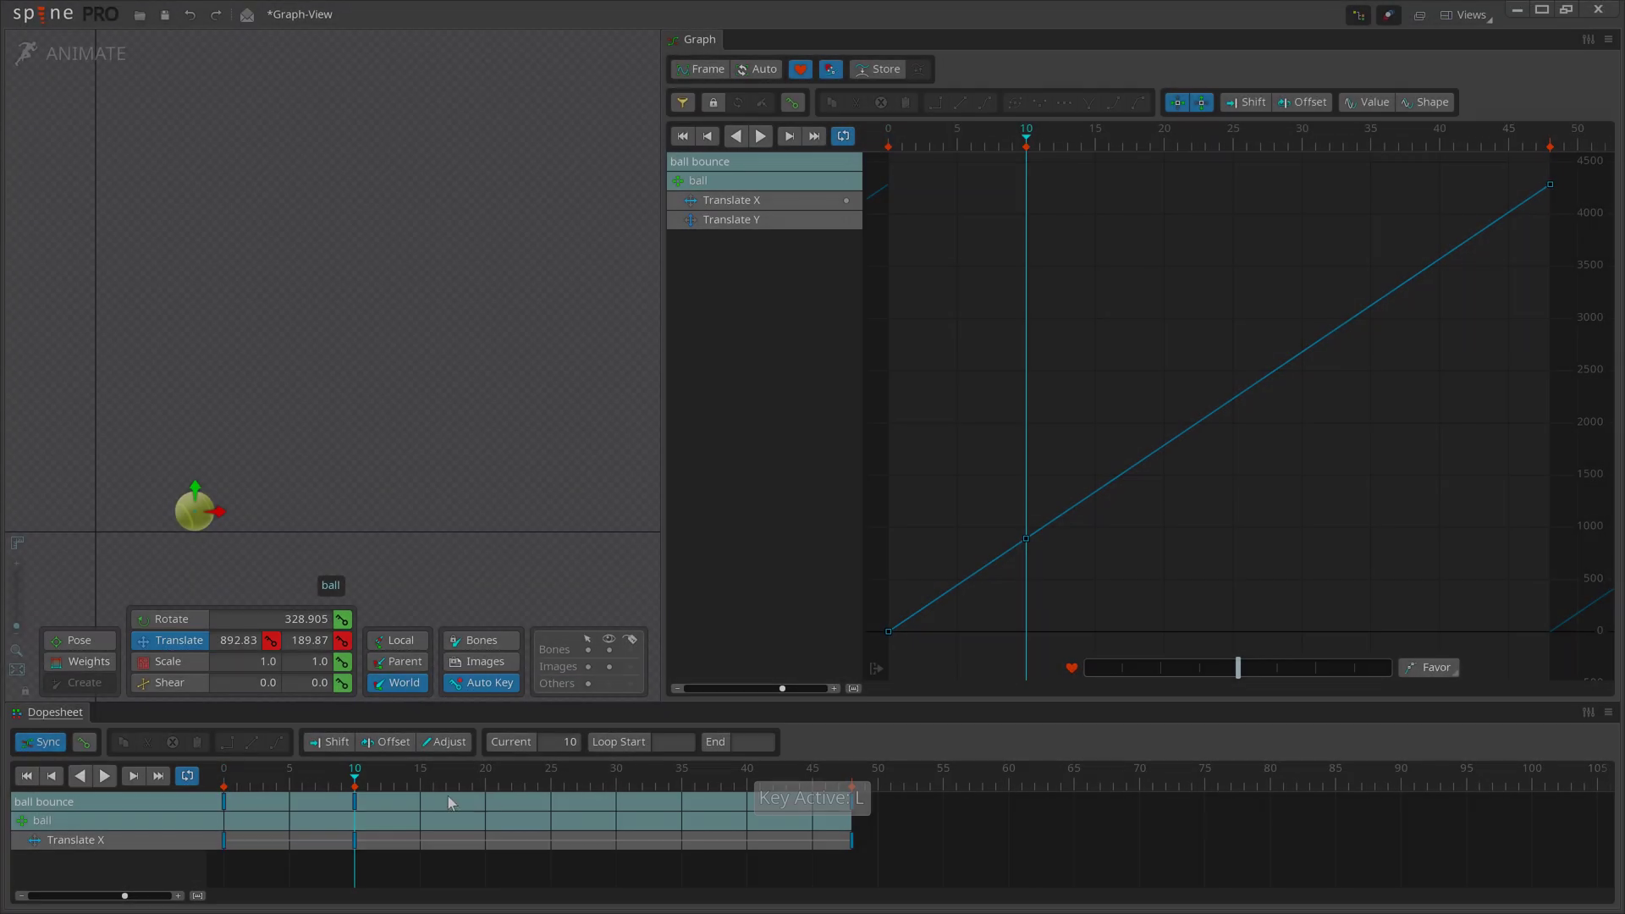
# Key the ball's X position at several frames, including 33 and 37, and play it back.
pyautogui.press('l')
pyautogui.moveTo(449, 777); pyautogui.dragTo(708, 779)
pyautogui.press('l')
pyautogui.press('l')
pyautogui.press('l')
pyautogui.press('s')
pyautogui.press('s')
pyautogui.press('s')
pyautogui.press('s')
pyautogui.press('s')
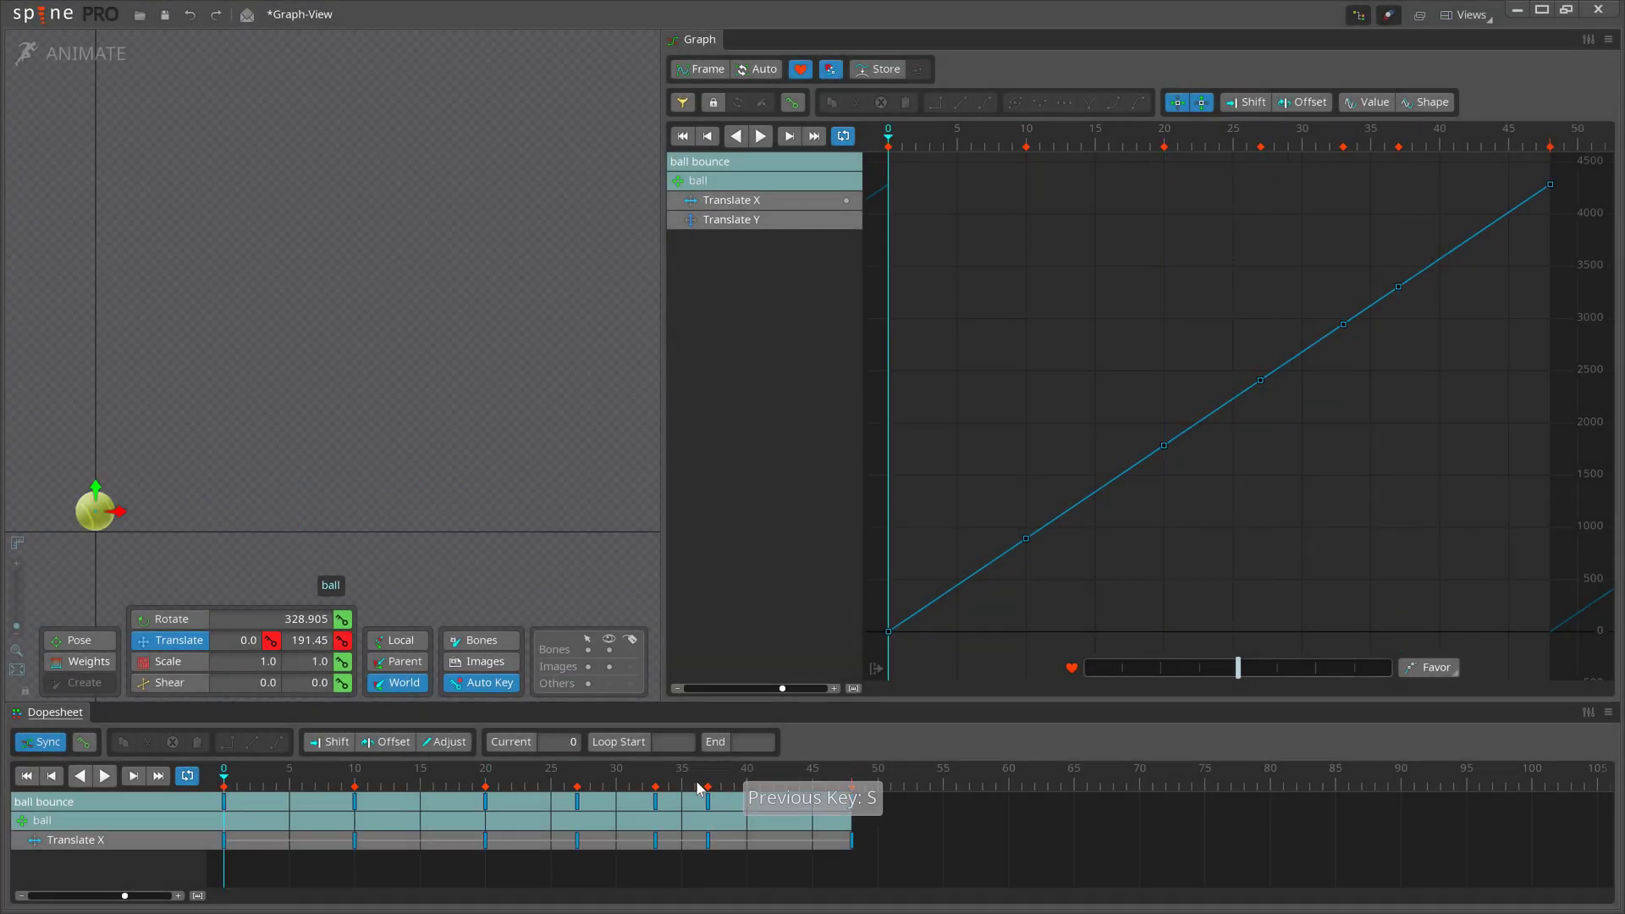
pyautogui.press('space')
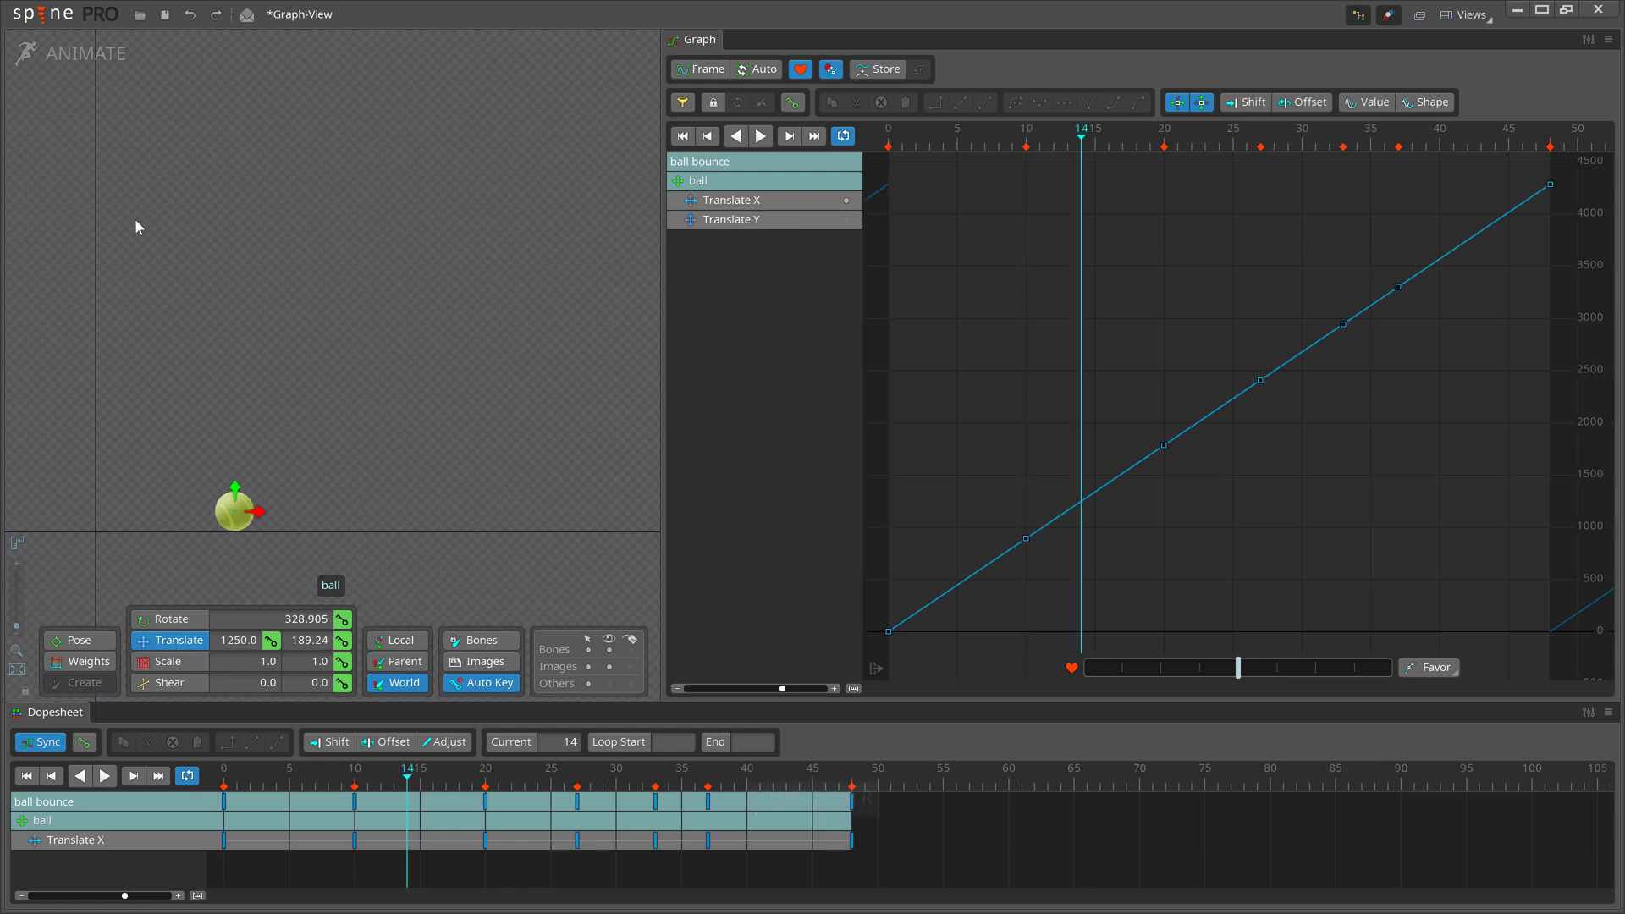
# Lower the first bounce and key smaller Y bounces at frames 24 and 30.
pyautogui.click(847, 221)
pyautogui.moveTo(245, 341); pyautogui.dragTo(246, 365)
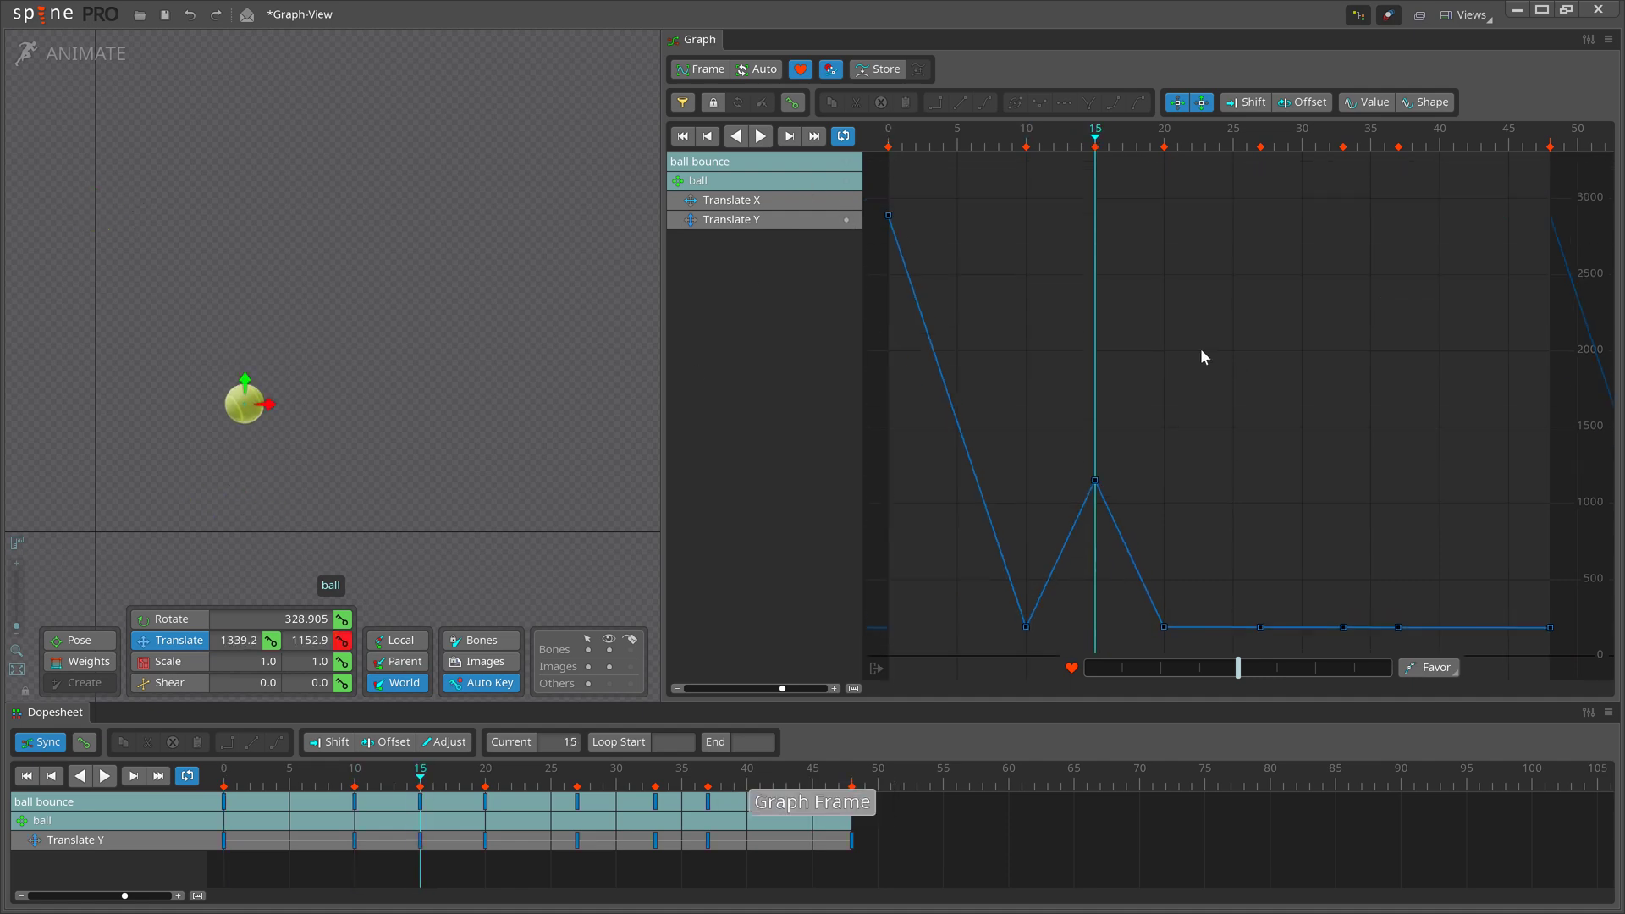
pyautogui.press('space')
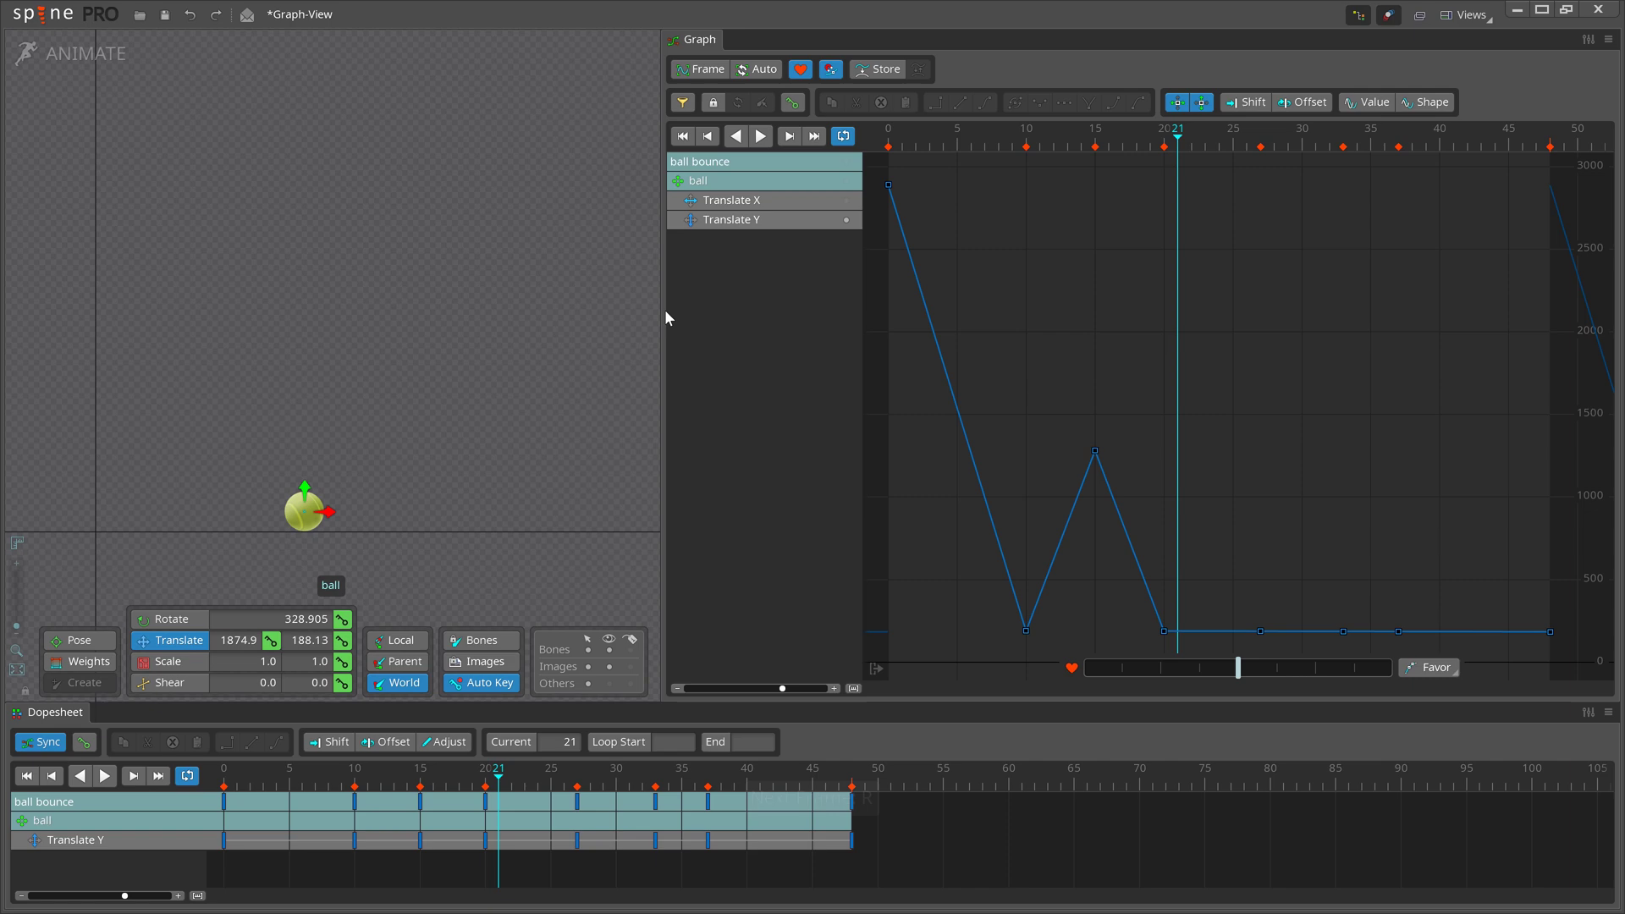
pyautogui.press('space')
pyautogui.moveTo(330, 478); pyautogui.dragTo(328, 422)
pyautogui.press('r')
pyautogui.press('r')
pyautogui.press('r')
pyautogui.press('r')
pyautogui.press('r')
pyautogui.press('r')
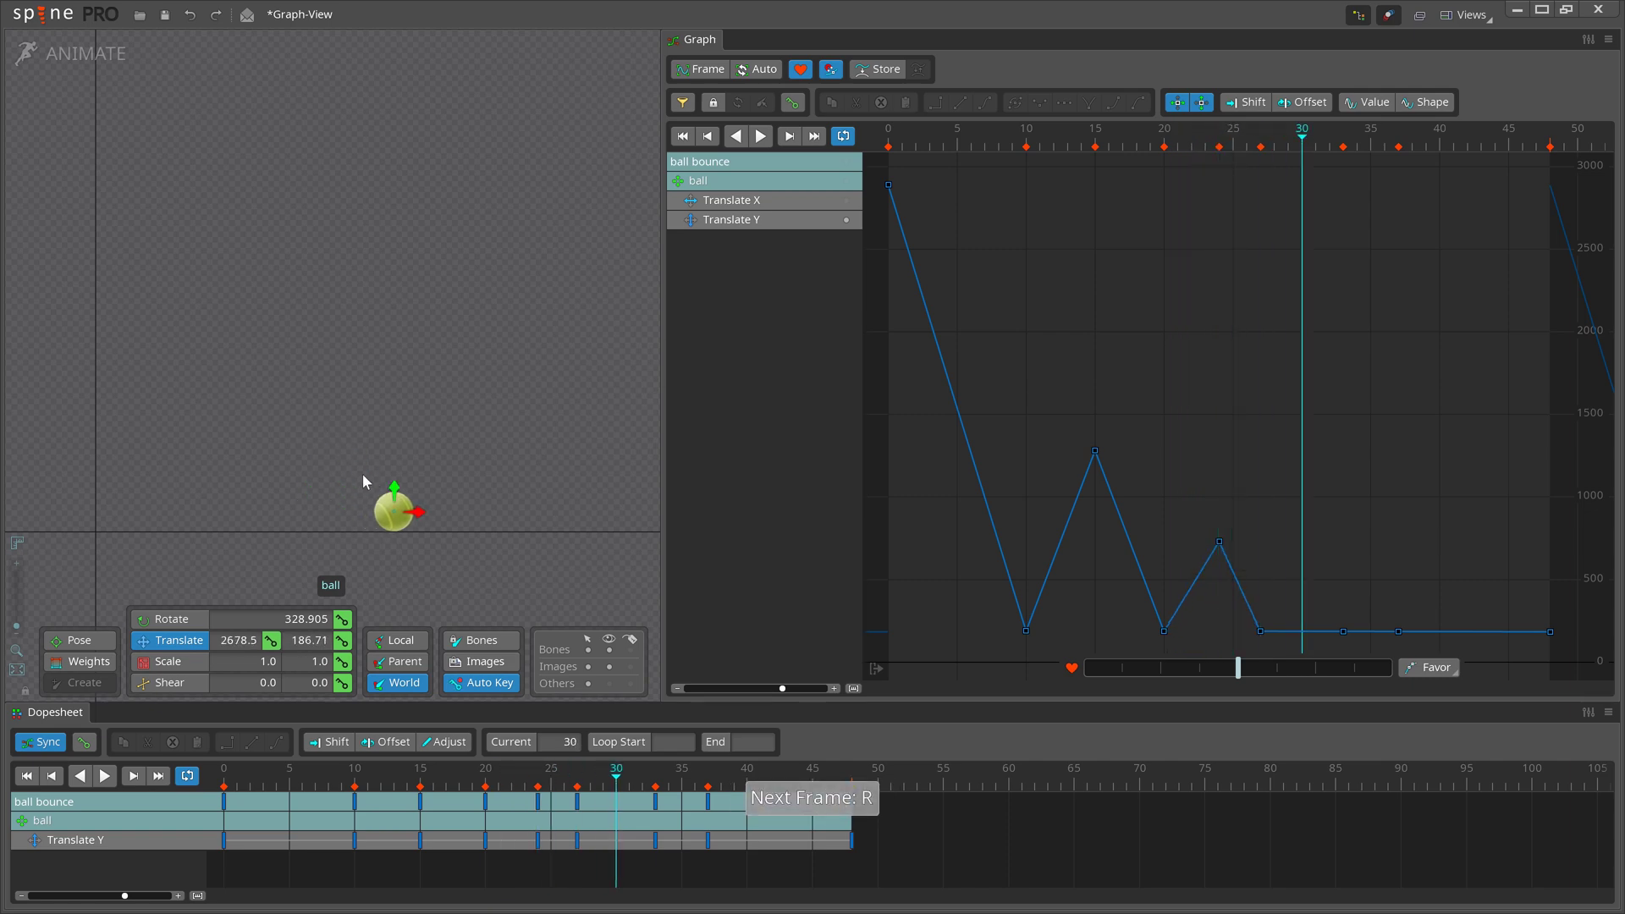
pyautogui.moveTo(362, 482); pyautogui.dragTo(438, 475)
pyautogui.press('r')
pyautogui.press('r')
pyautogui.press('r')
pyautogui.press('r')
pyautogui.press('r')
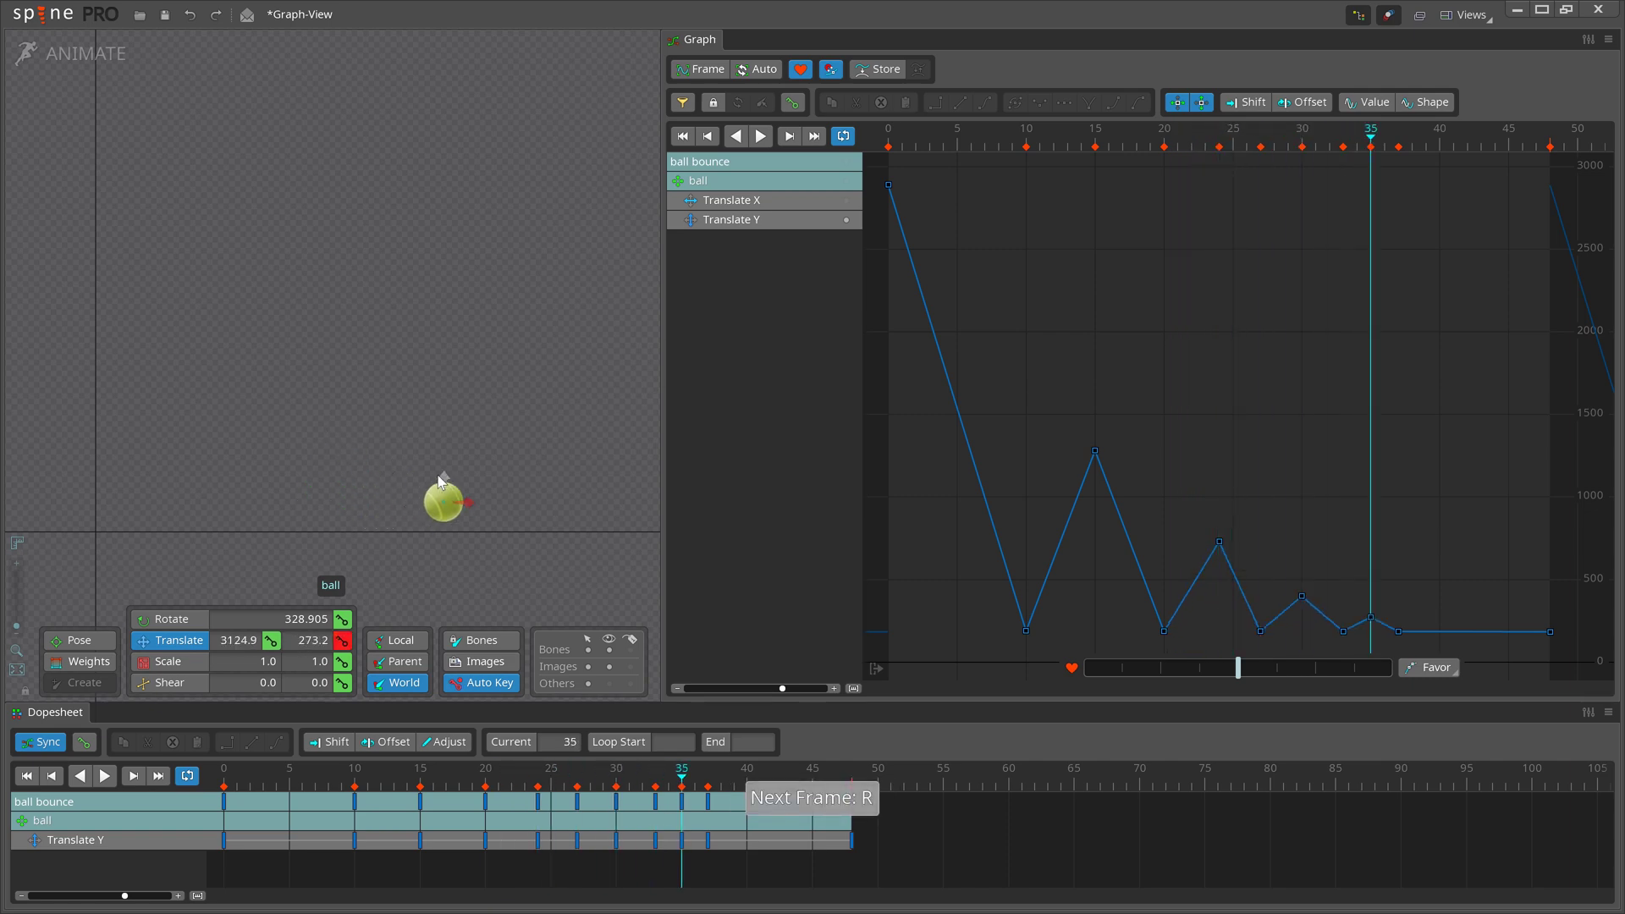
# Delete the five middle Translate X keys, leaving only frames 0 and 48.
pyautogui.click(731, 200)
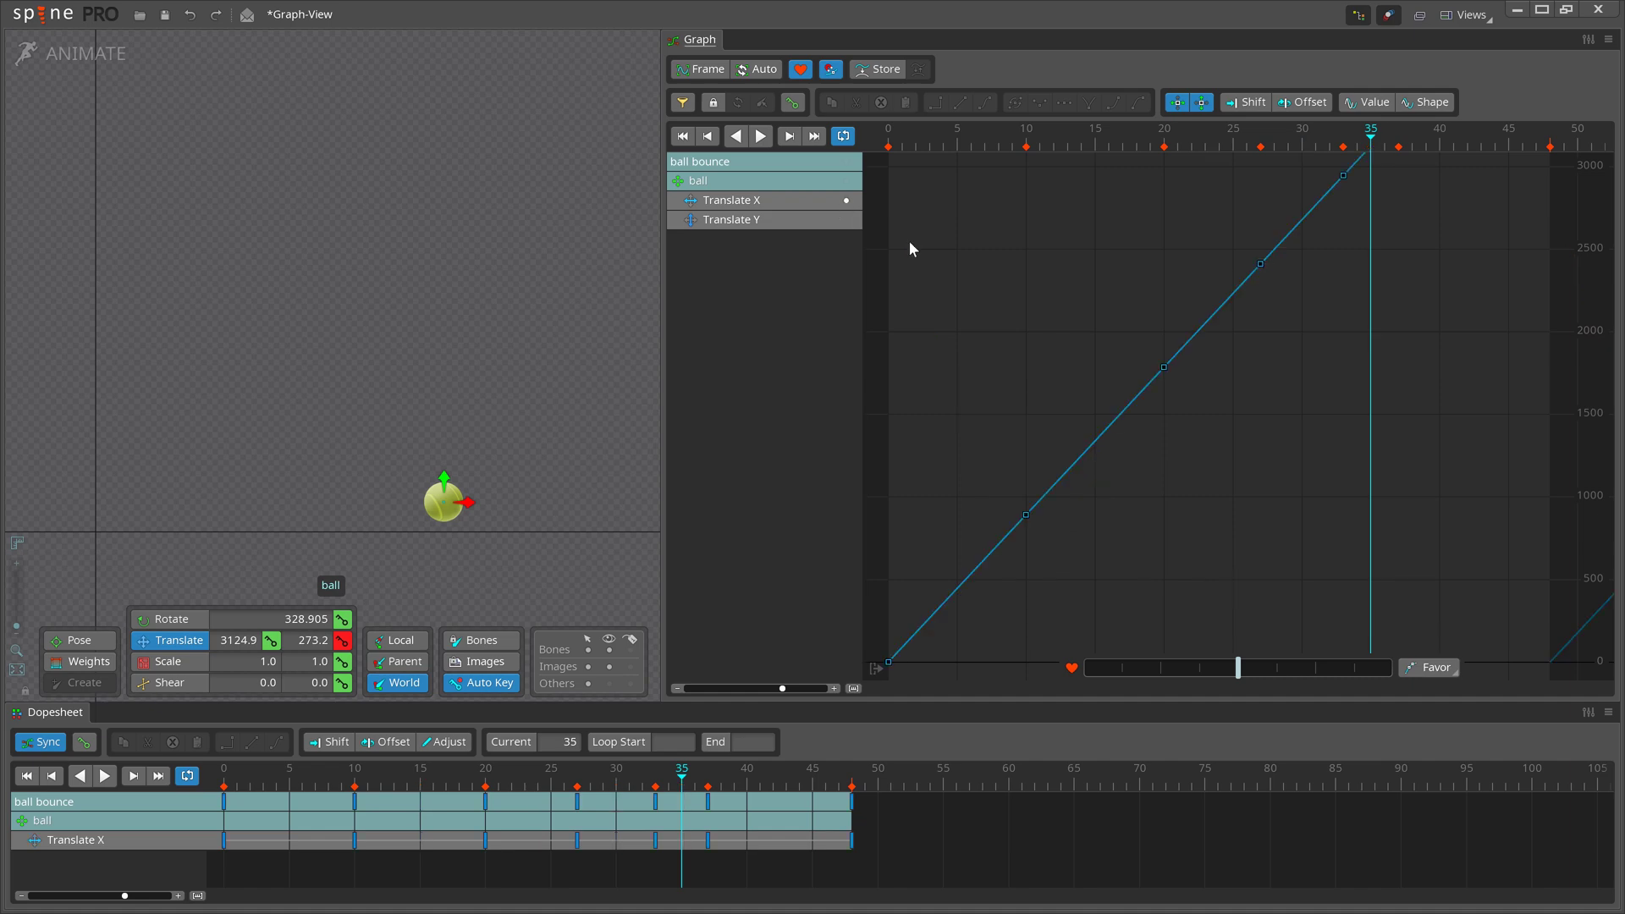
pyautogui.press('f')
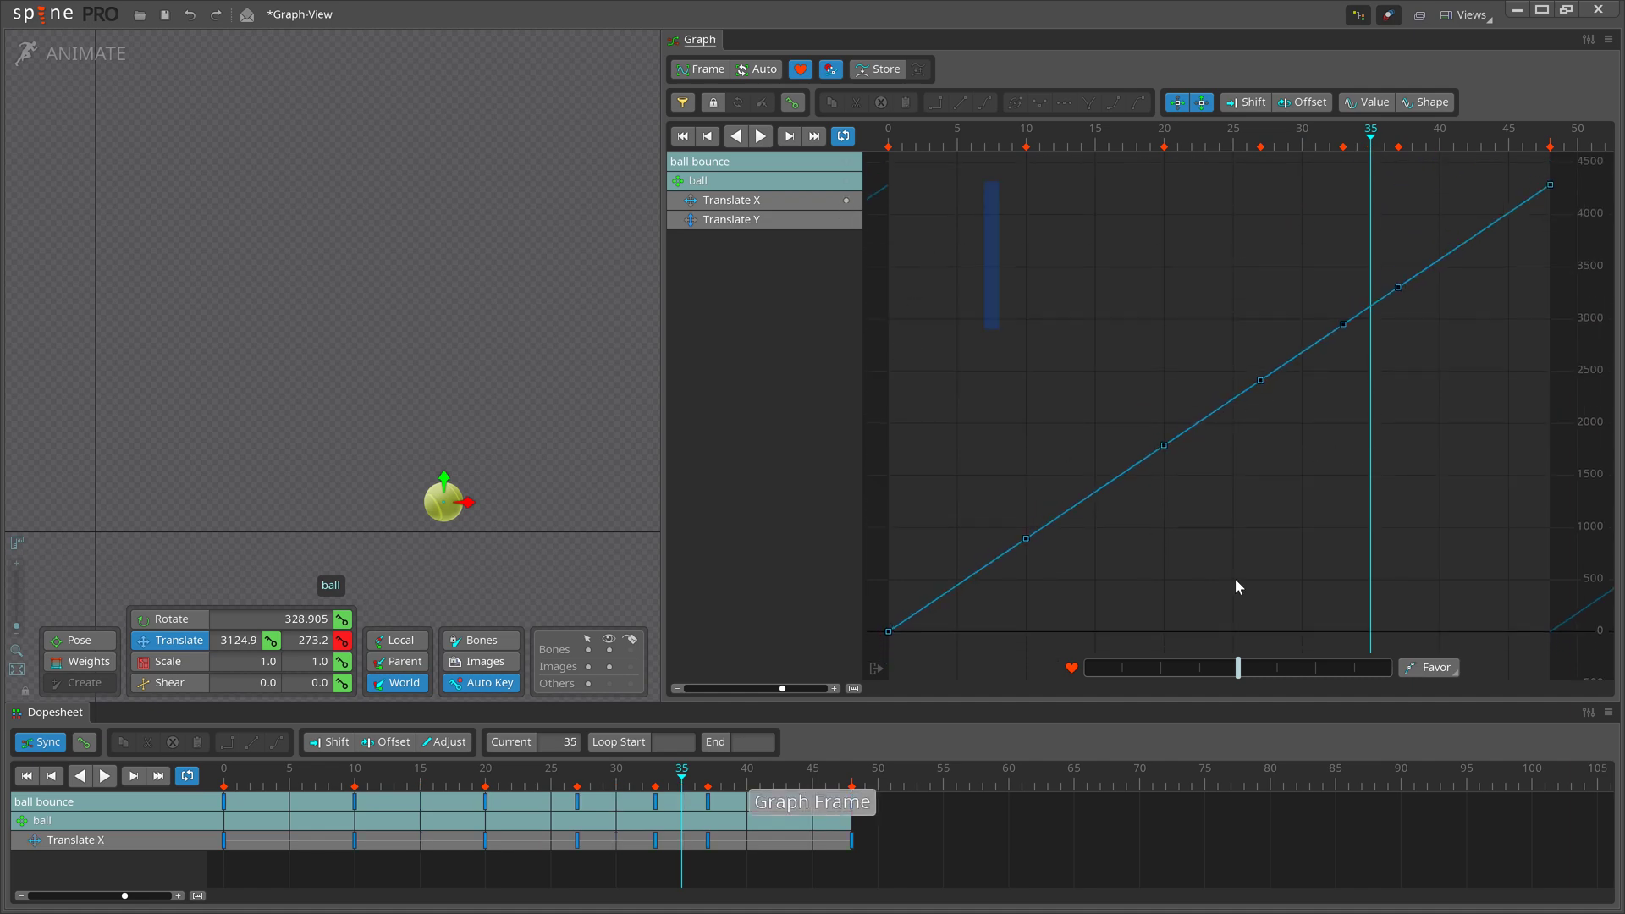
pyautogui.moveTo(1236, 577); pyautogui.dragTo(1471, 657)
pyautogui.press('Delete')
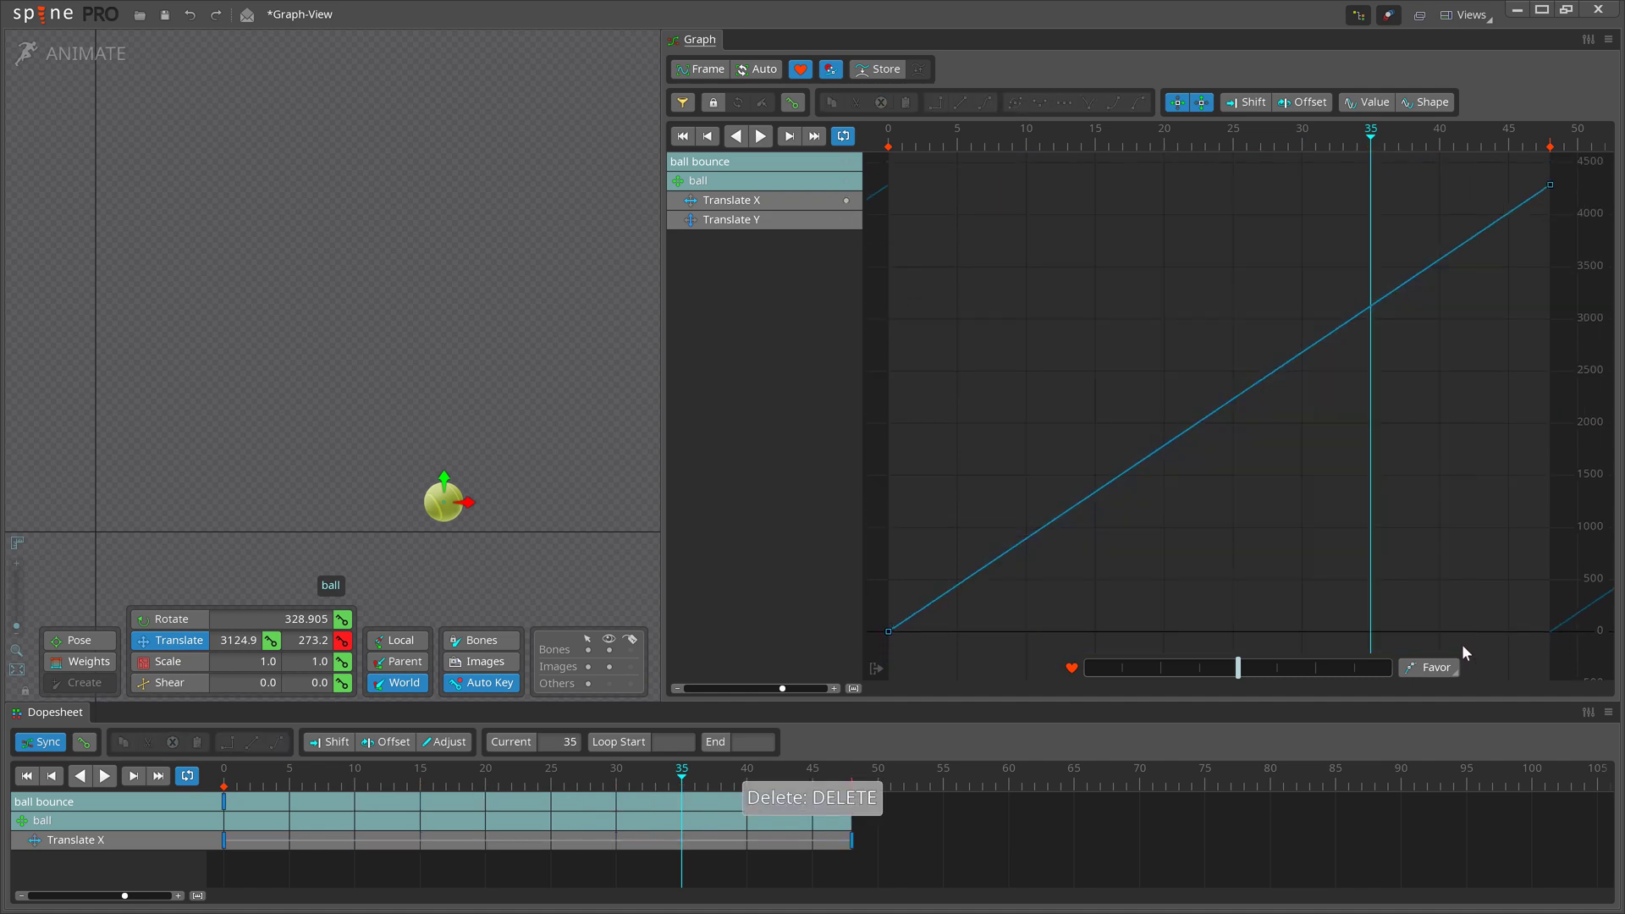
# Try Bezier and a bent handle on the frame-0 Translate Y key, then undo the handle change.
pyautogui.click(835, 221)
pyautogui.click(888, 330)
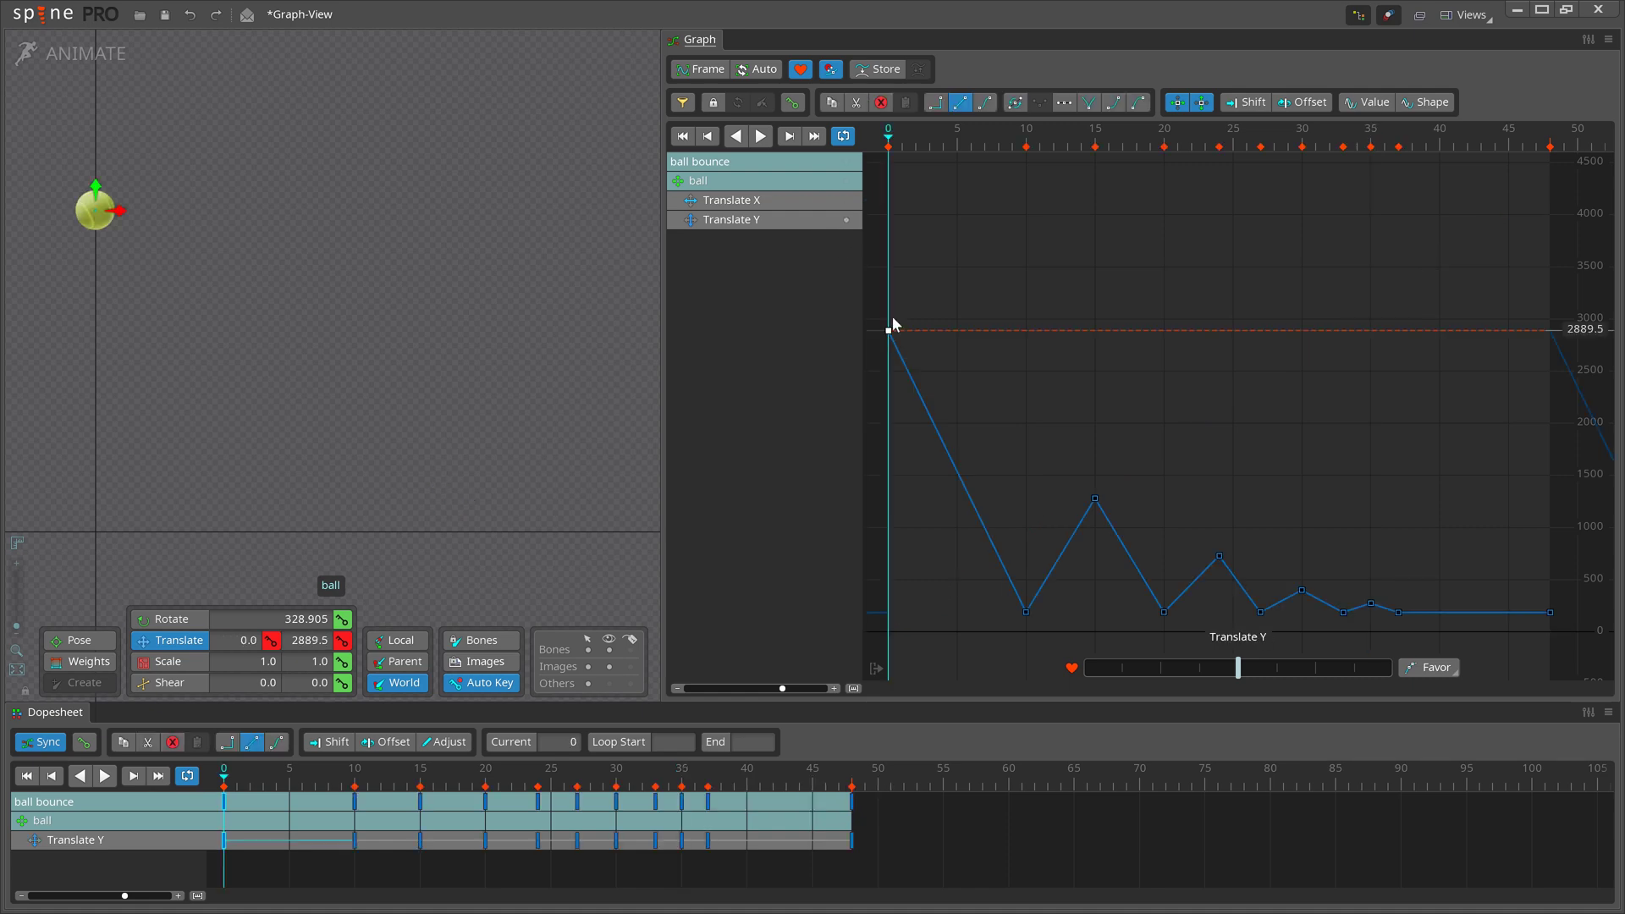
pyautogui.click(985, 105)
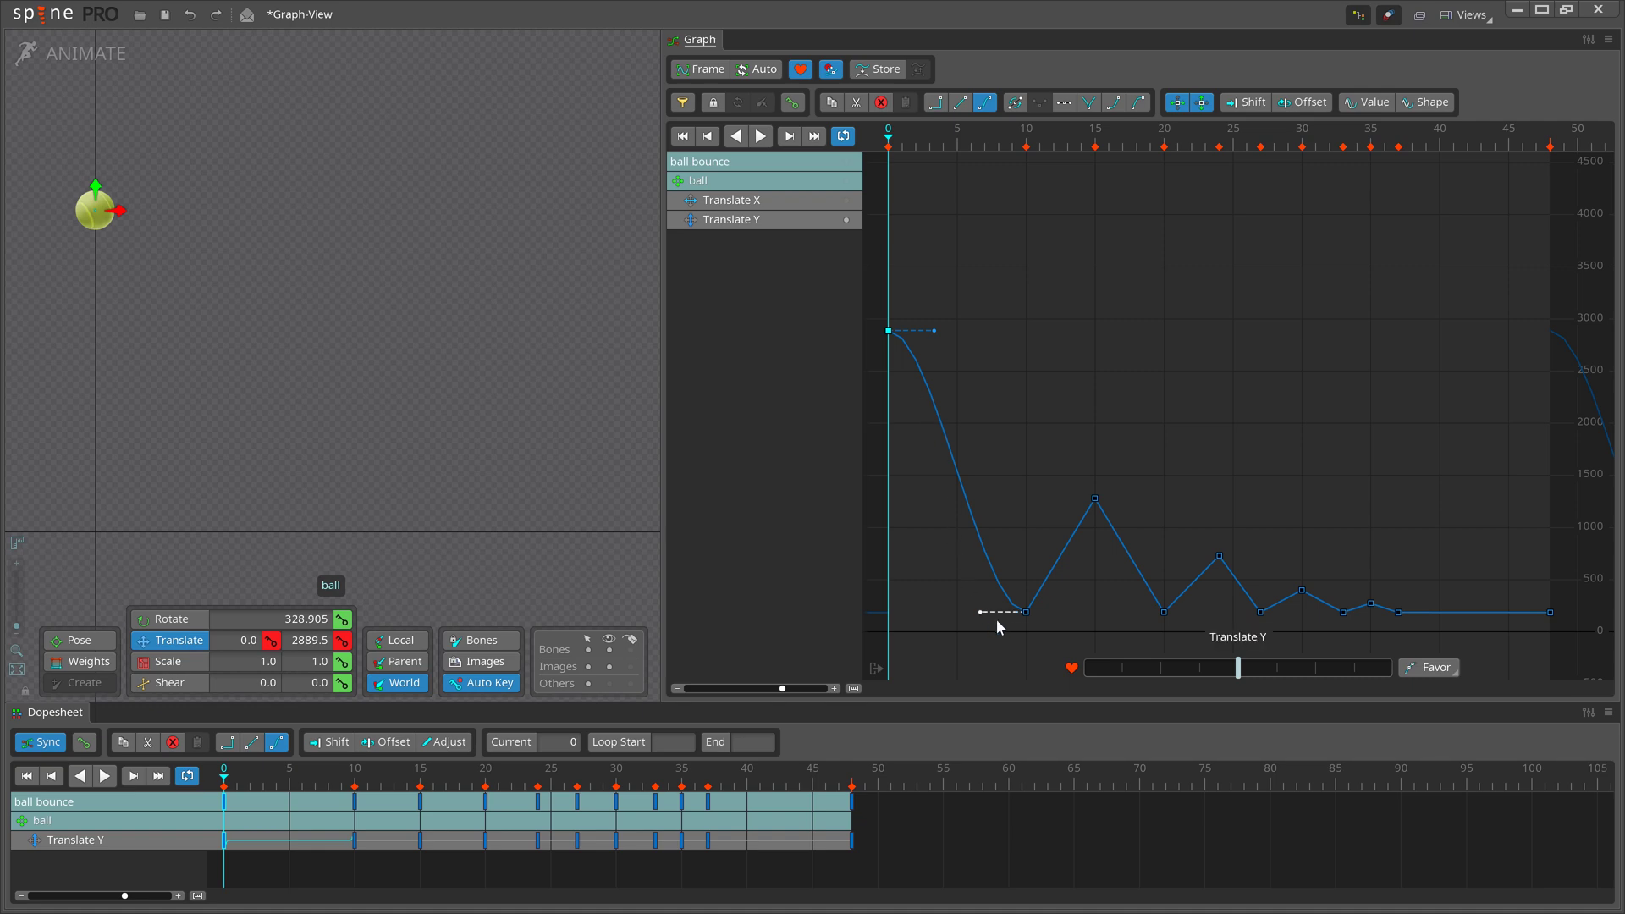
pyautogui.click(960, 103)
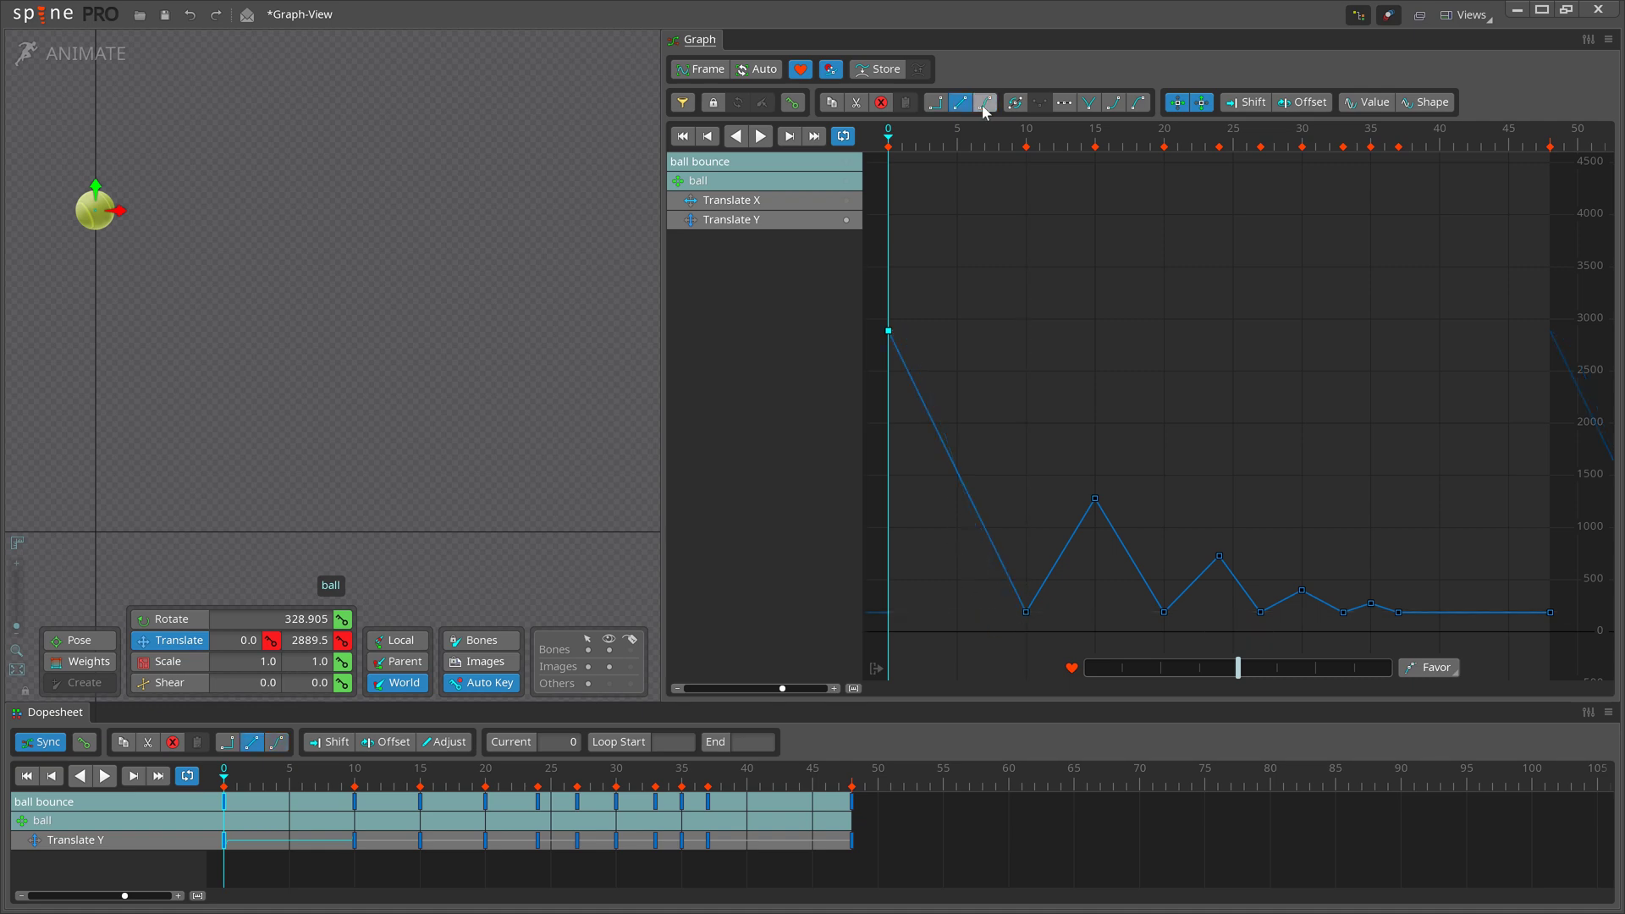
pyautogui.click(984, 105)
pyautogui.click(933, 335)
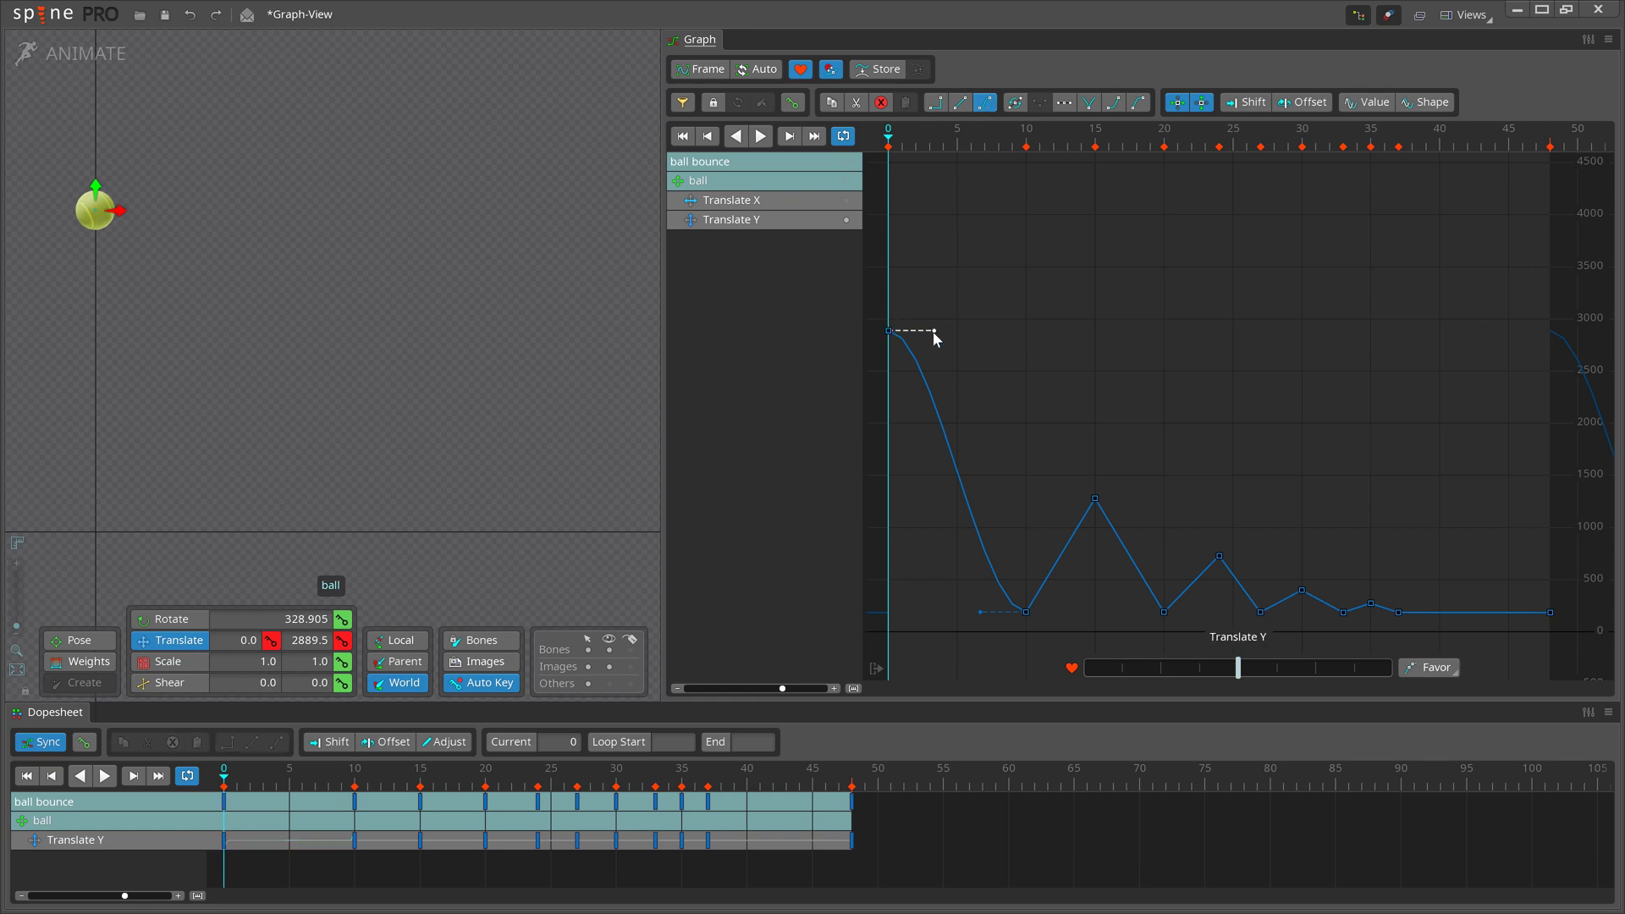
pyautogui.moveTo(934, 333); pyautogui.dragTo(1026, 333)
pyautogui.hotkey('ctrl', 'z')
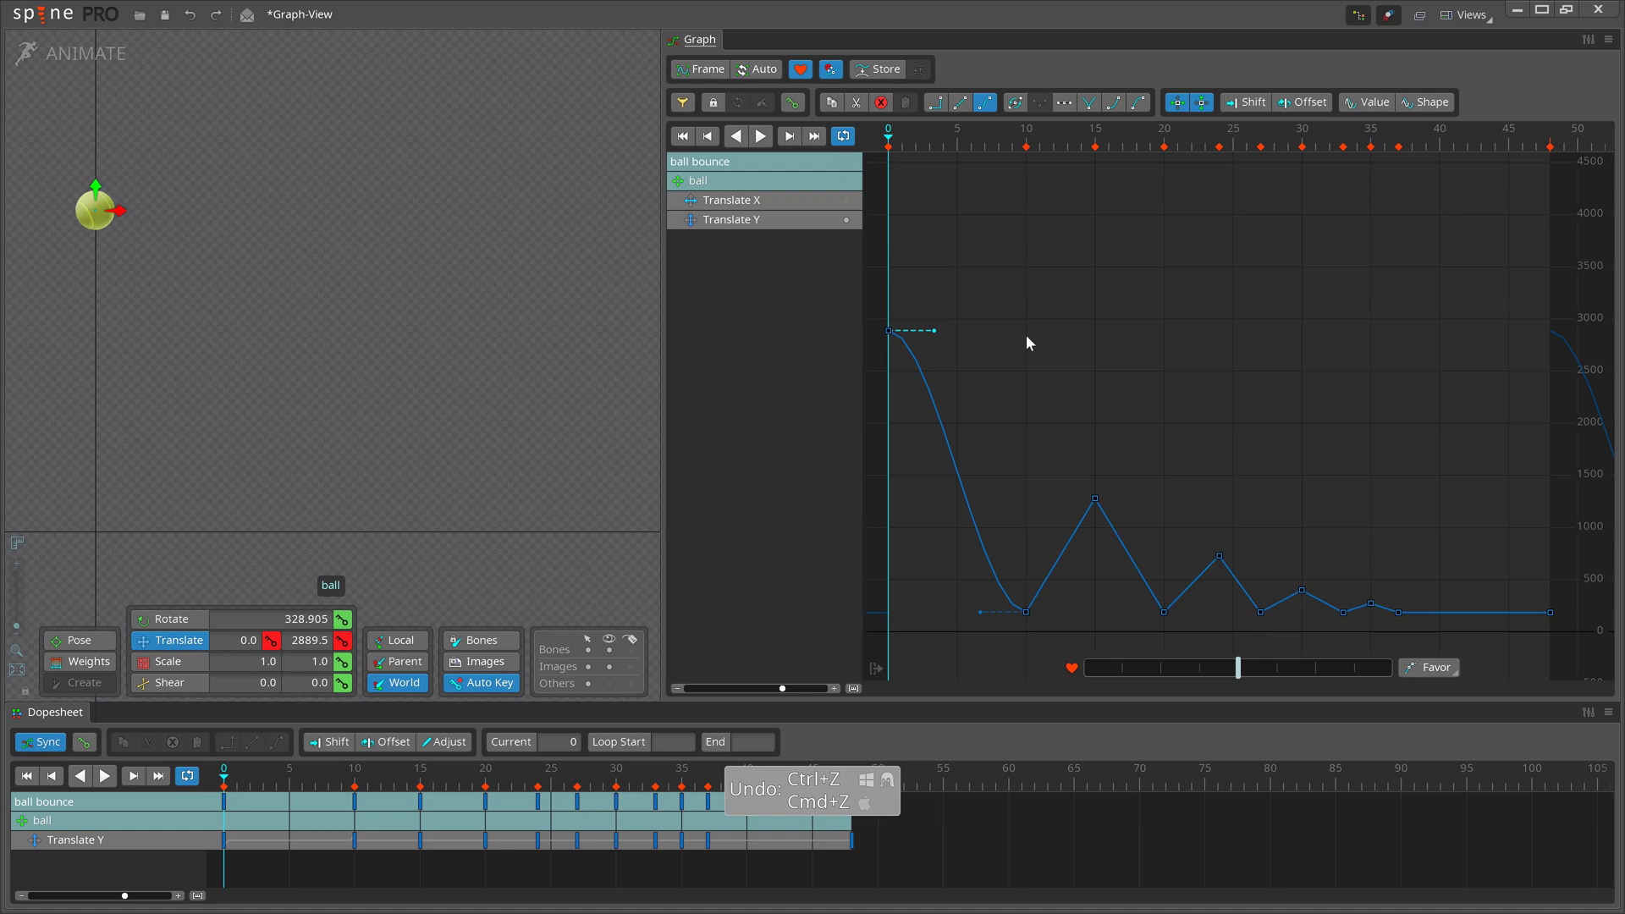
# Test extra Translate keys at frames 1, 2 and 8, then undo them all.
pyautogui.click(961, 102)
pyautogui.press('r')
pyautogui.press('r')
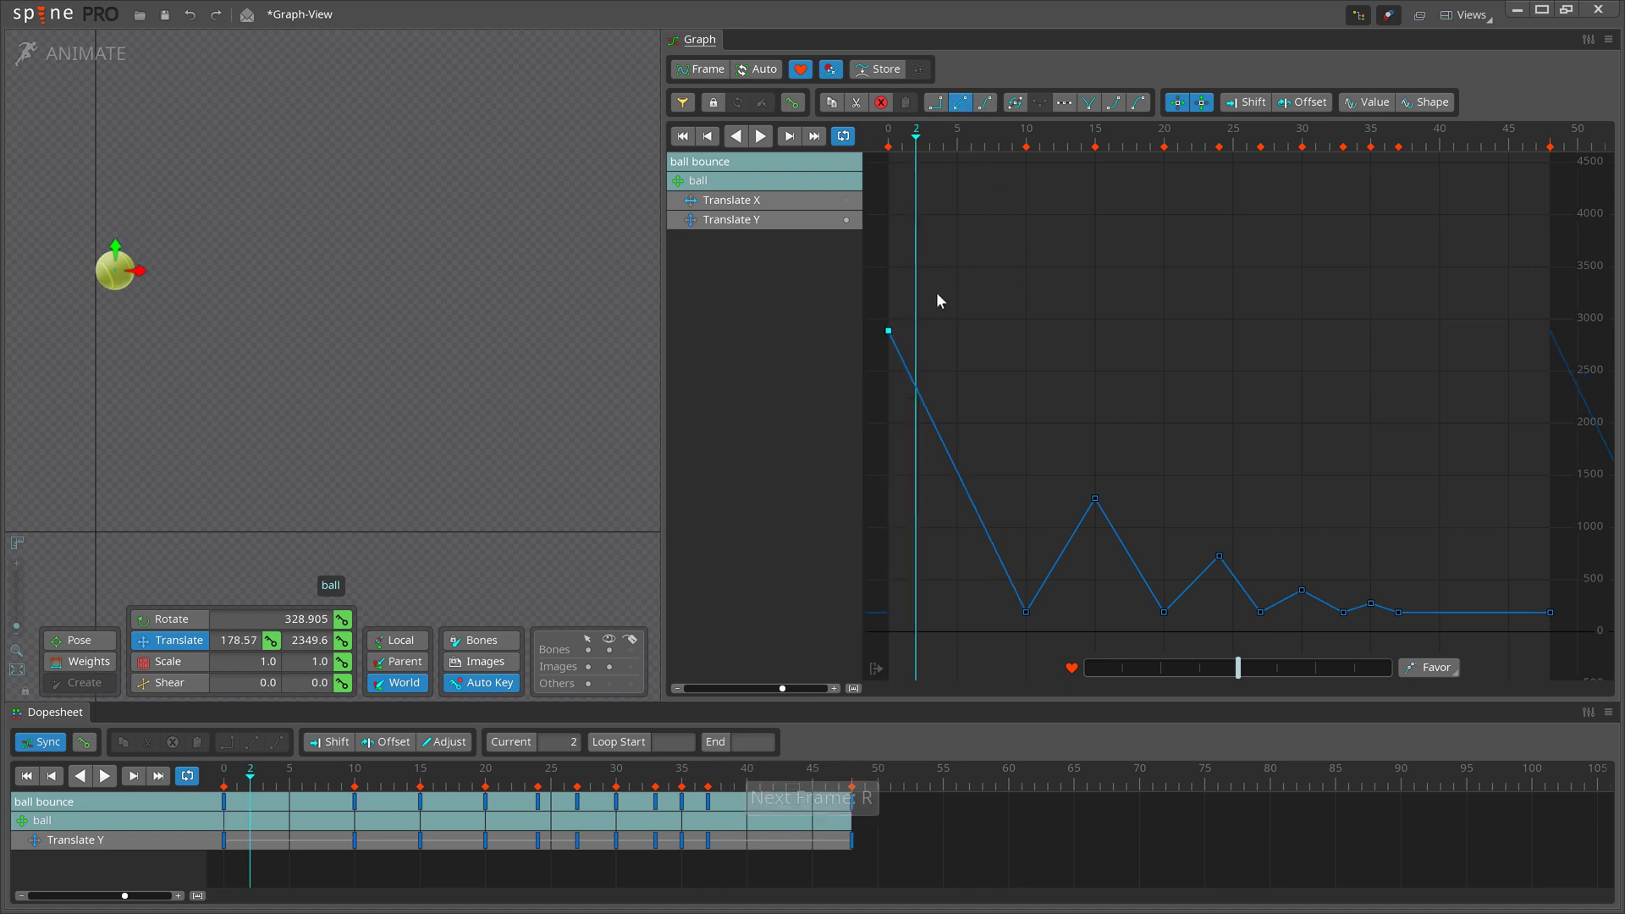
pyautogui.press('l')
pyautogui.moveTo(917, 388); pyautogui.dragTo(918, 345)
pyautogui.press('e')
pyautogui.press('l')
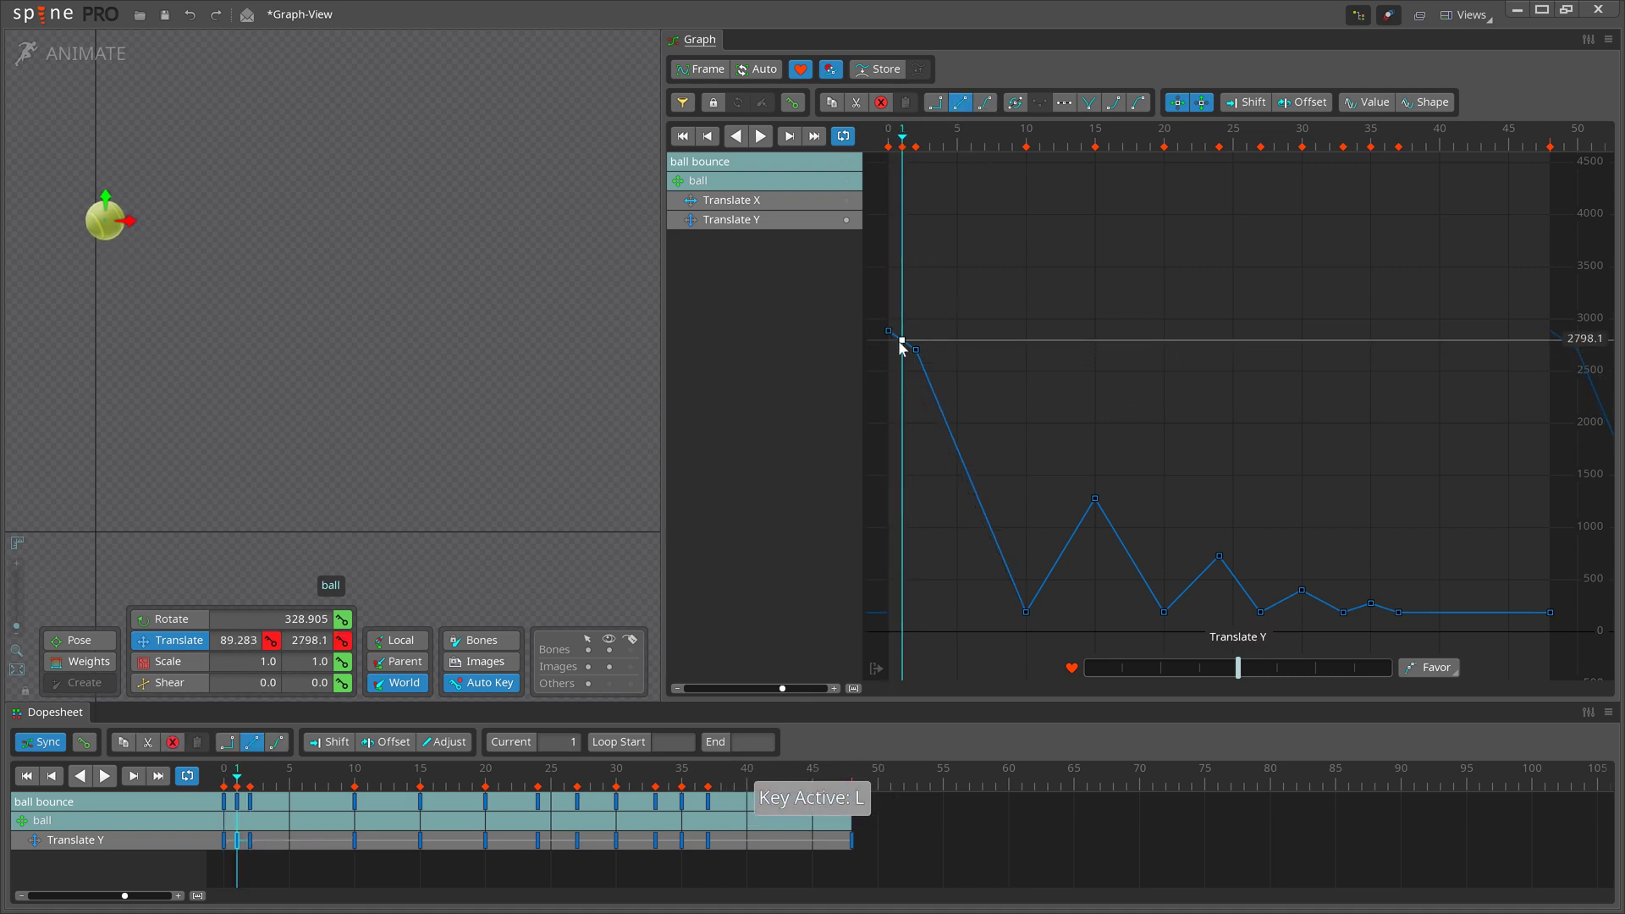
pyautogui.press('r')
pyautogui.press('r')
pyautogui.press('r')
pyautogui.press('r')
pyautogui.press('r')
pyautogui.press('r')
pyautogui.press('r')
pyautogui.press('l')
pyautogui.moveTo(997, 586); pyautogui.dragTo(996, 627)
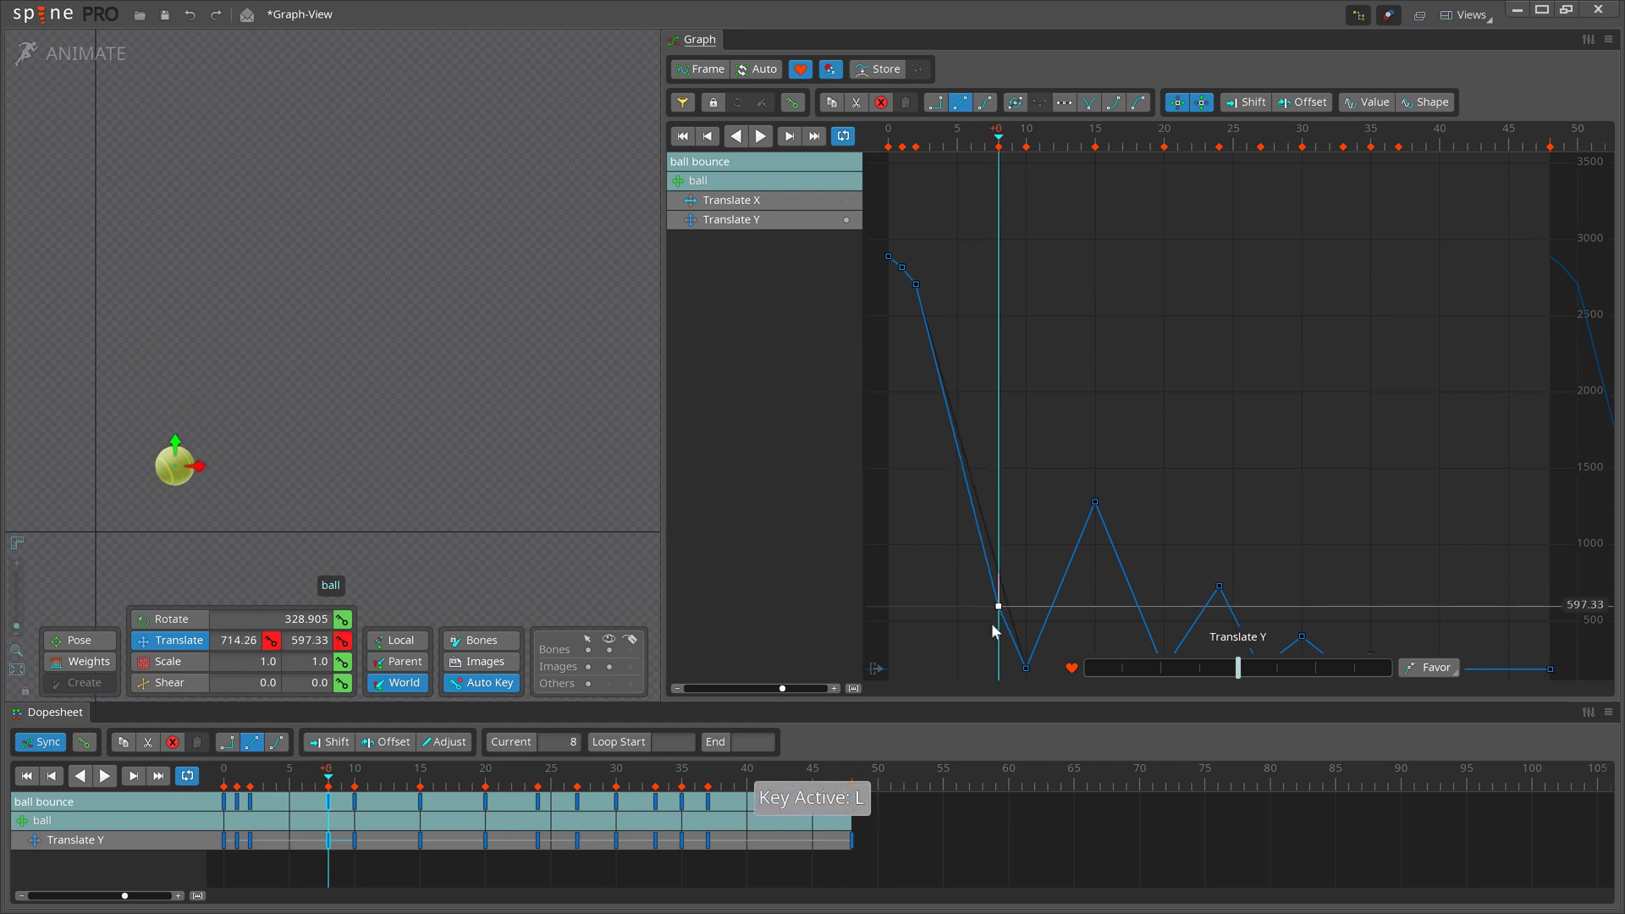
pyautogui.hotkey('ctrl', 'z')
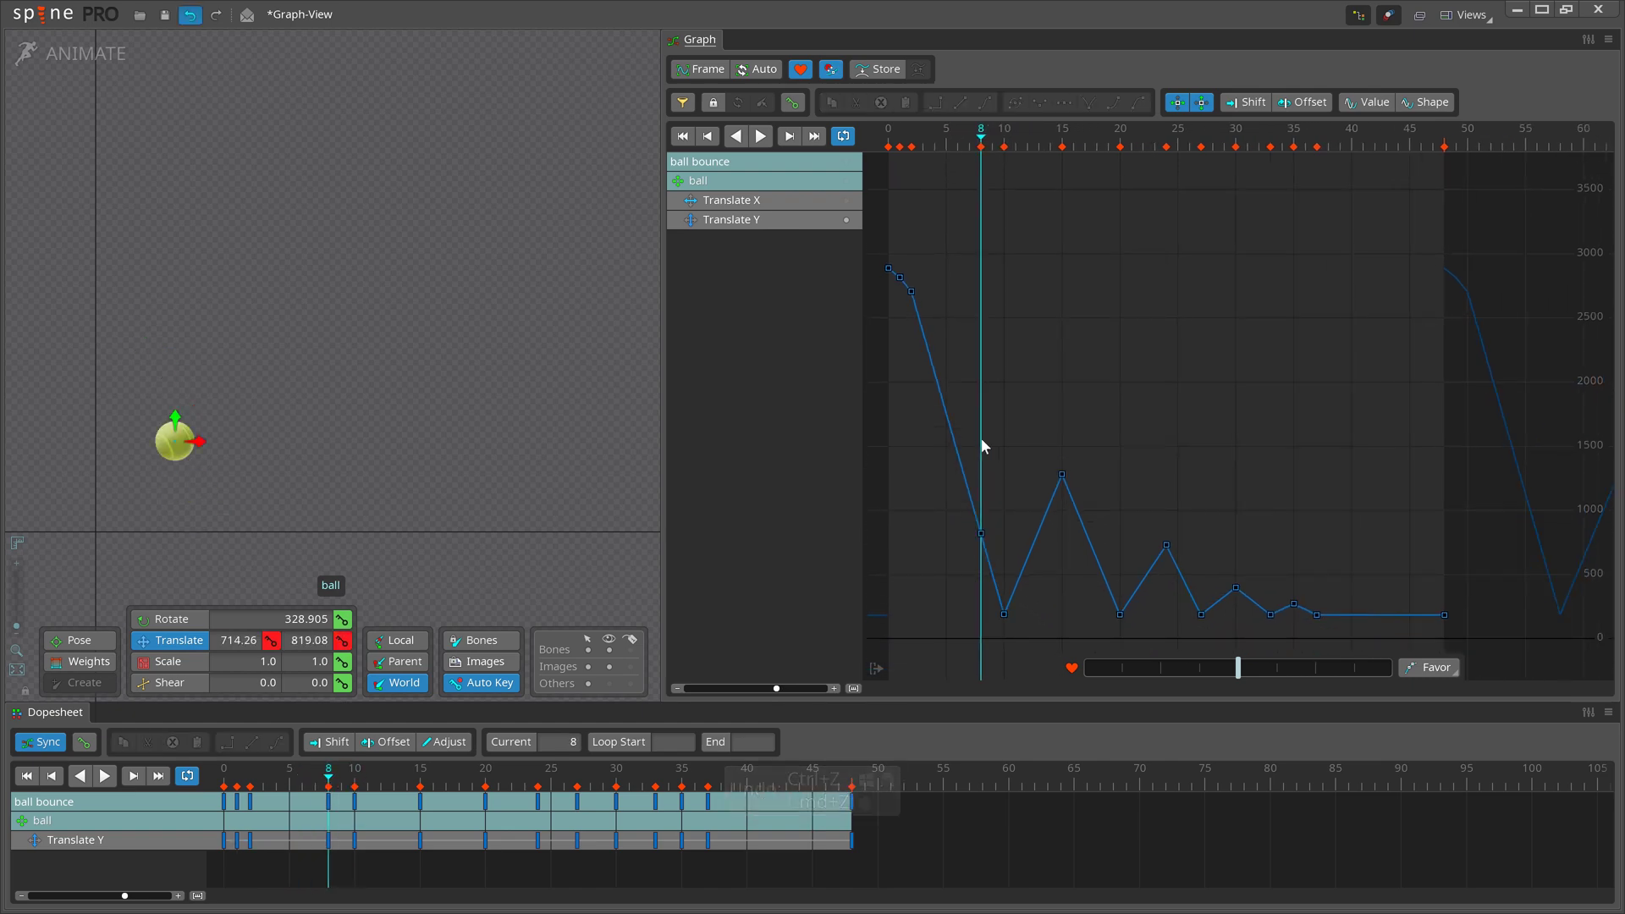
pyautogui.hotkey('ctrl', 'z')
pyautogui.hotkey('ctrl', 'z')
pyautogui.hotkey('ctrl', 'z')
# Set all Translate Y keys to Bezier and lengthen the frame-15 peak's right handle.
pyautogui.hotkey('ctrl', 'a')
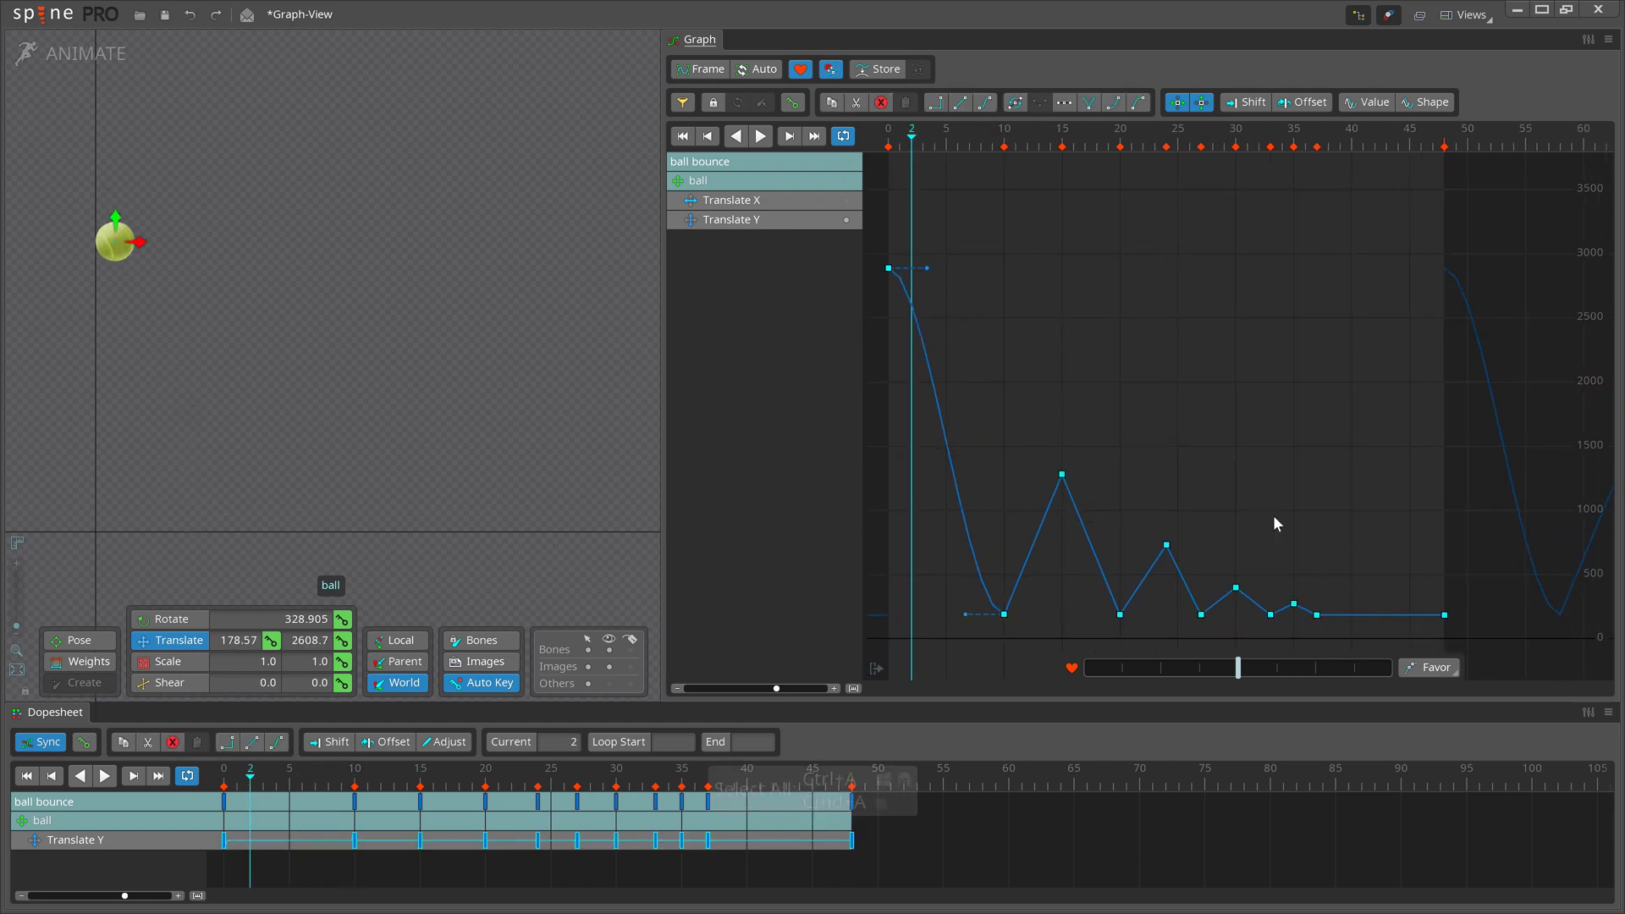
pyautogui.click(986, 110)
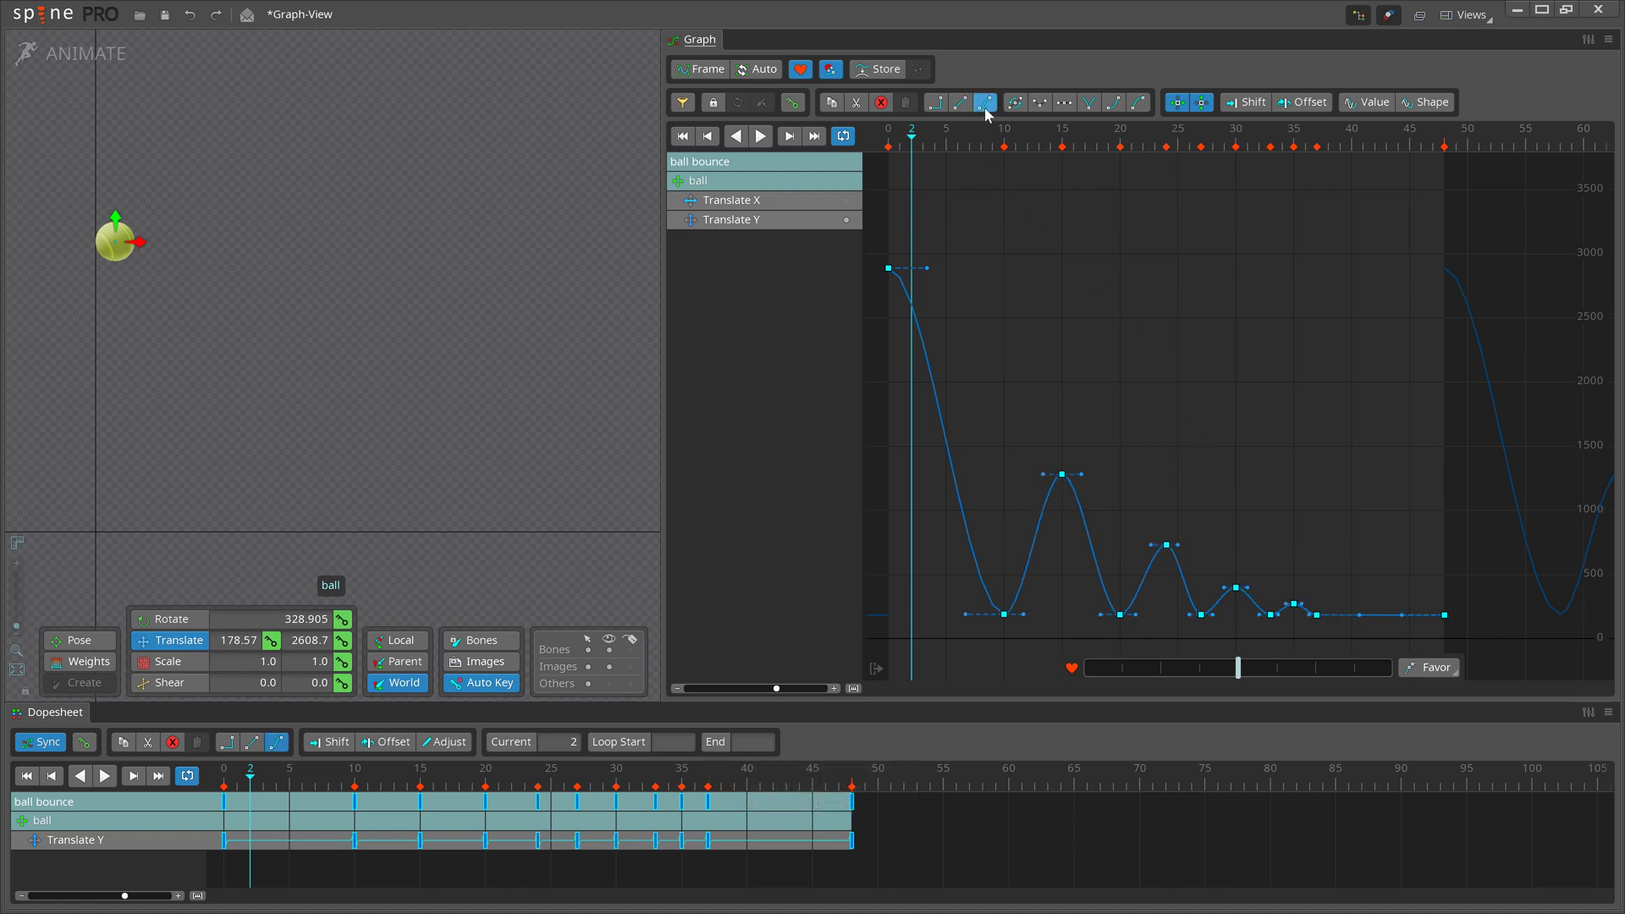
pyautogui.click(1082, 474)
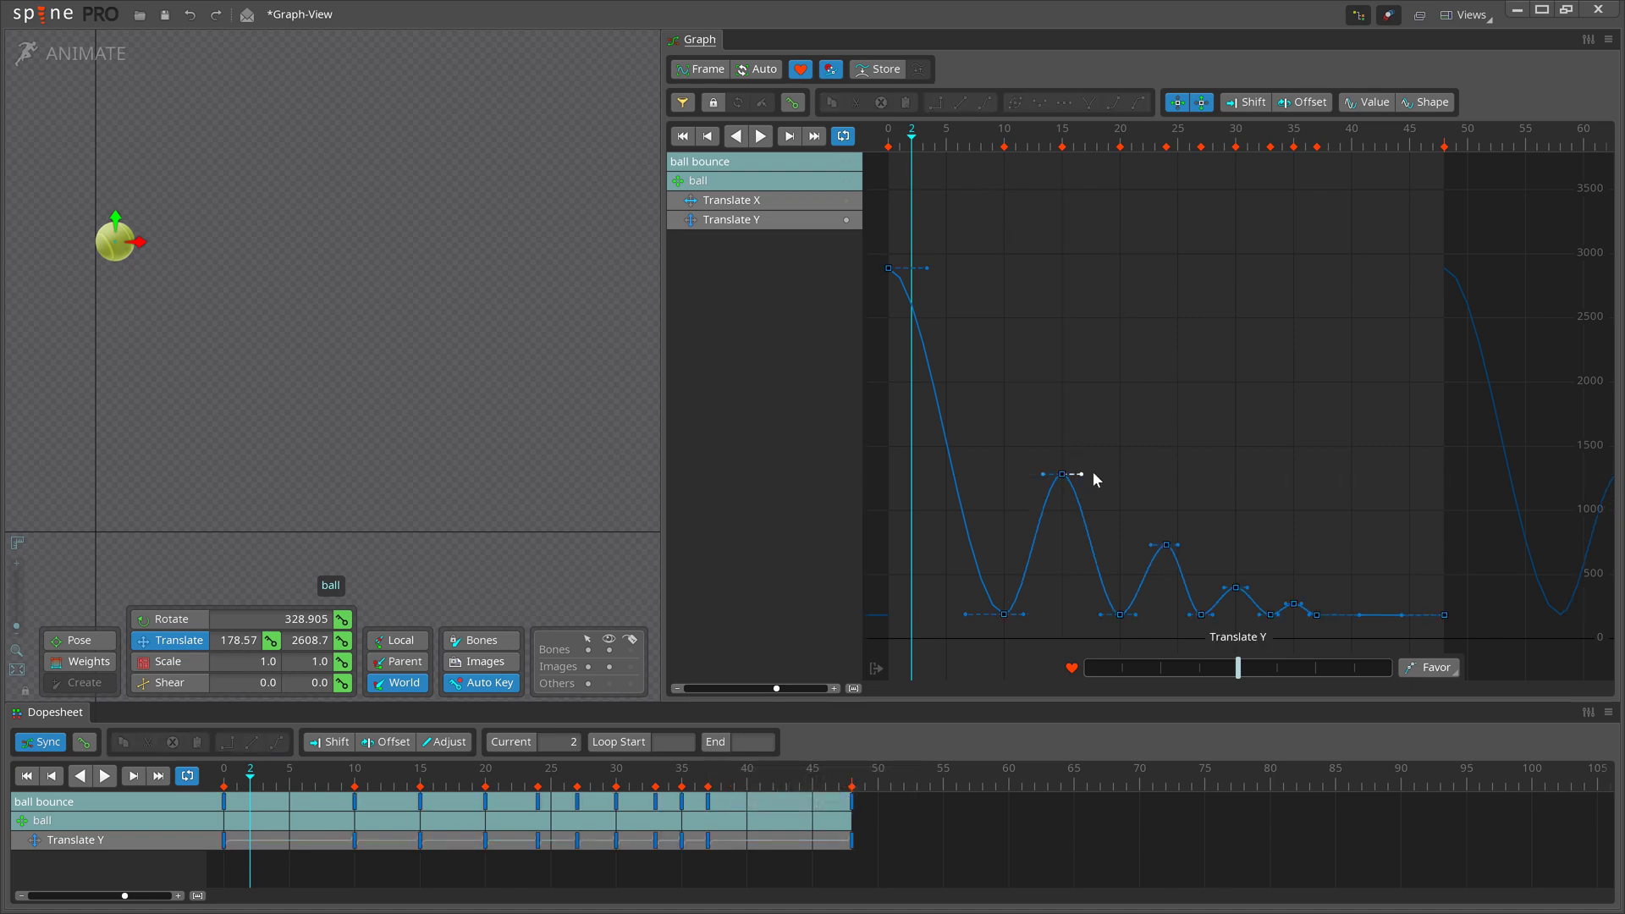
pyautogui.moveTo(1086, 474); pyautogui.dragTo(1163, 475)
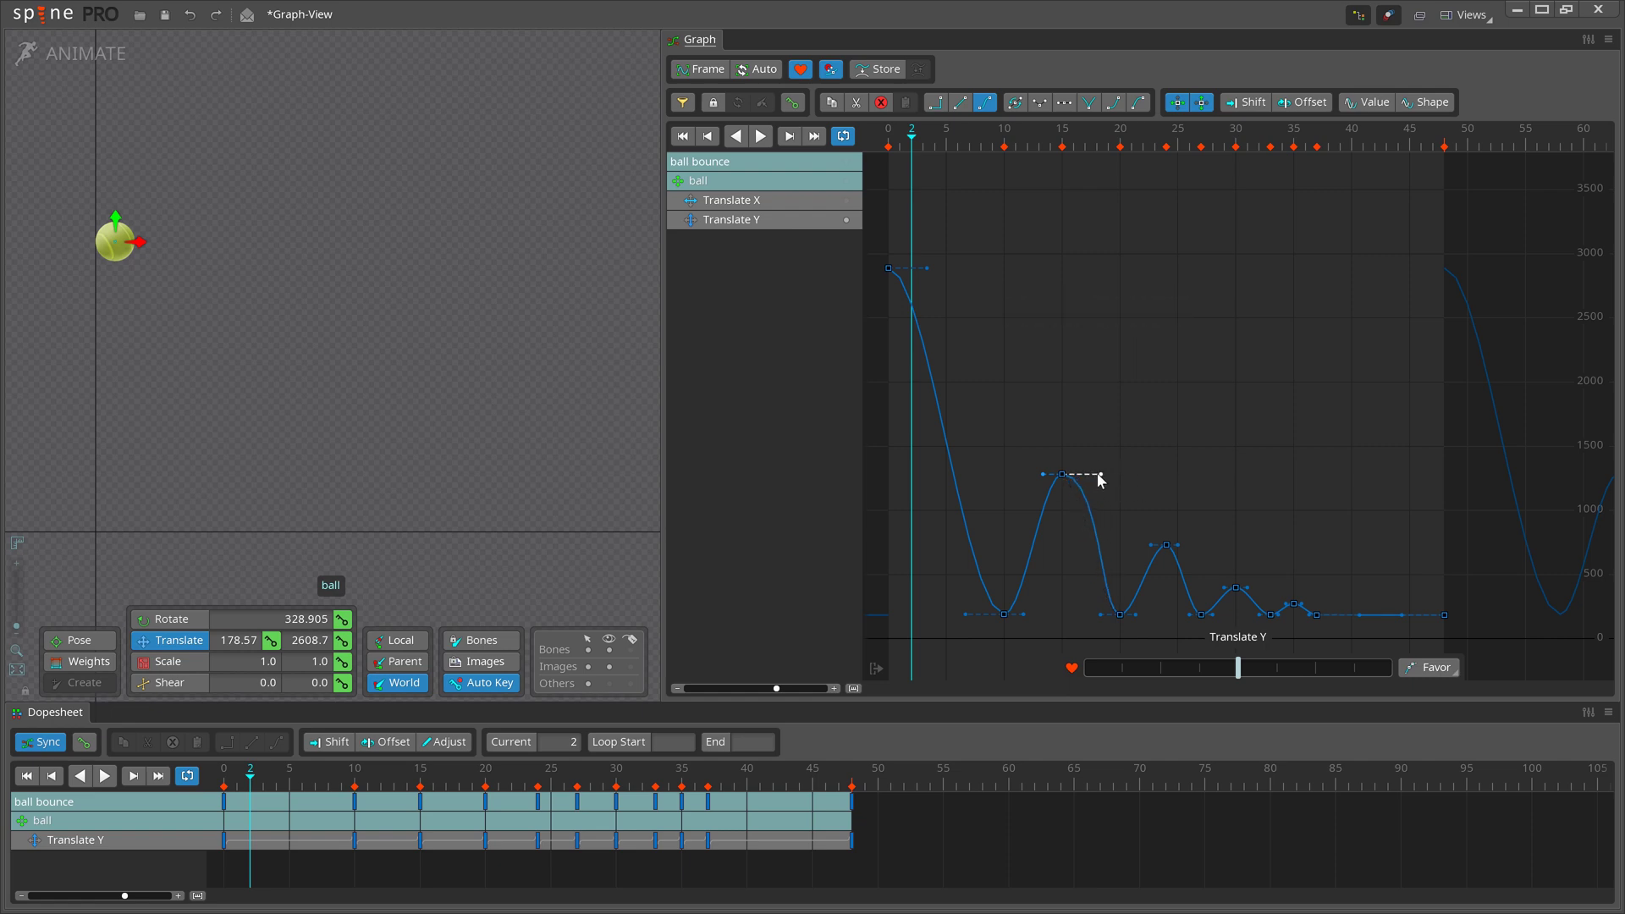
pyautogui.moveTo(1099, 474)
pyautogui.mouseDown()
pyautogui.moveTo(1134, 474)
pyautogui.moveTo(1084, 476)
pyautogui.moveTo(1144, 475)
pyautogui.moveTo(1101, 476)
pyautogui.mouseUp()
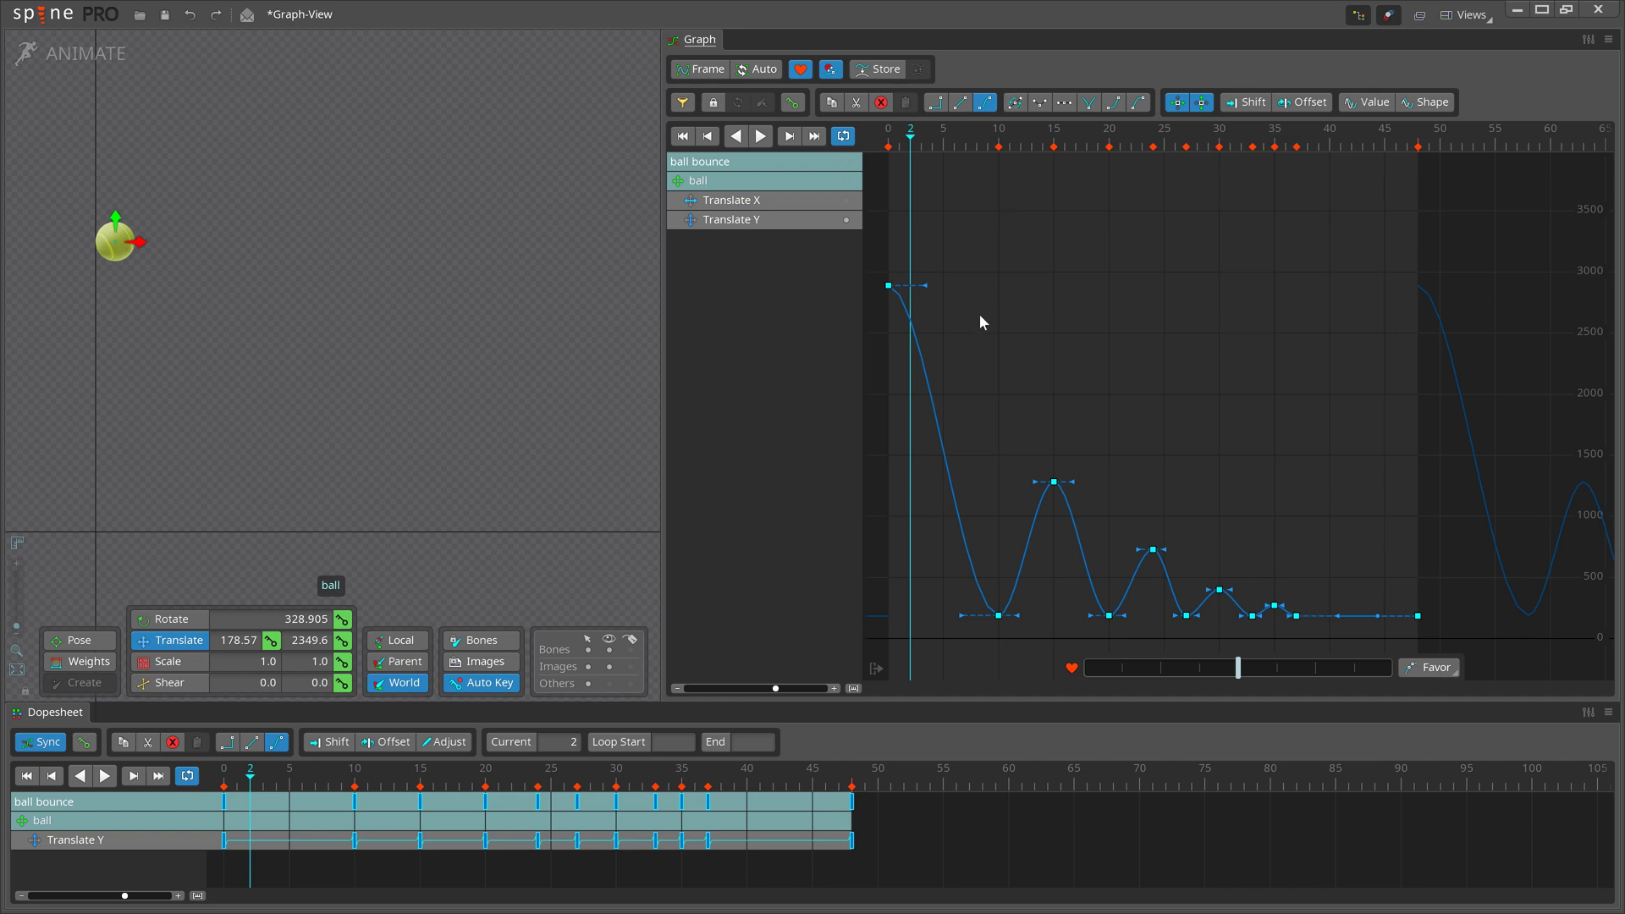
pyautogui.press('r')
pyautogui.press('r')
pyautogui.press('r')
pyautogui.press('l')
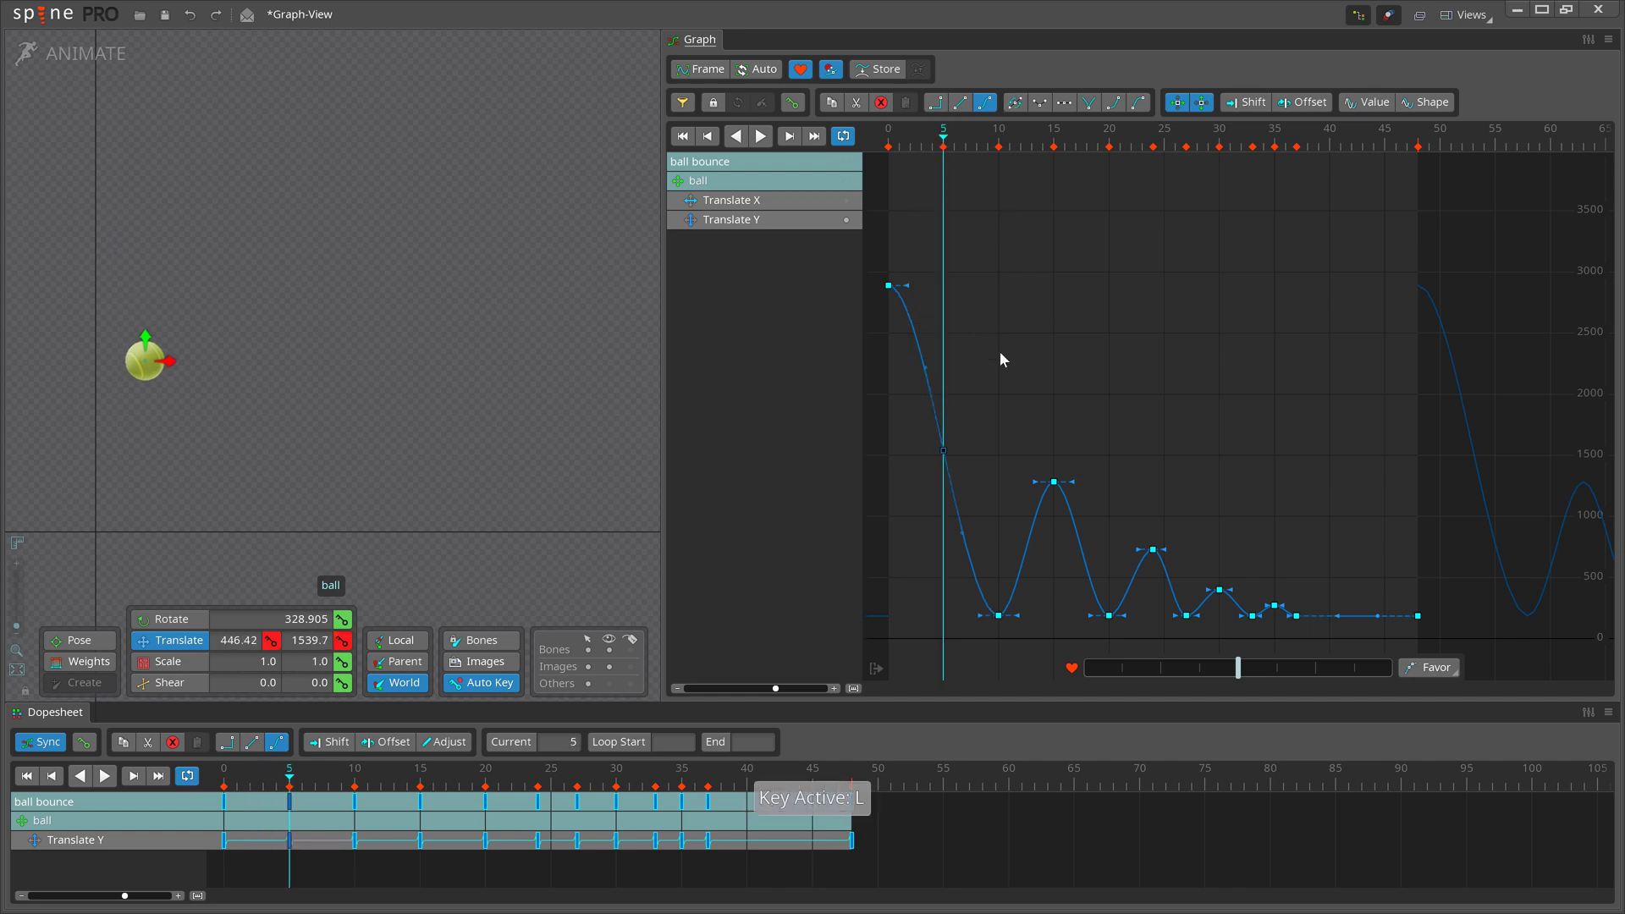
pyautogui.click(1015, 103)
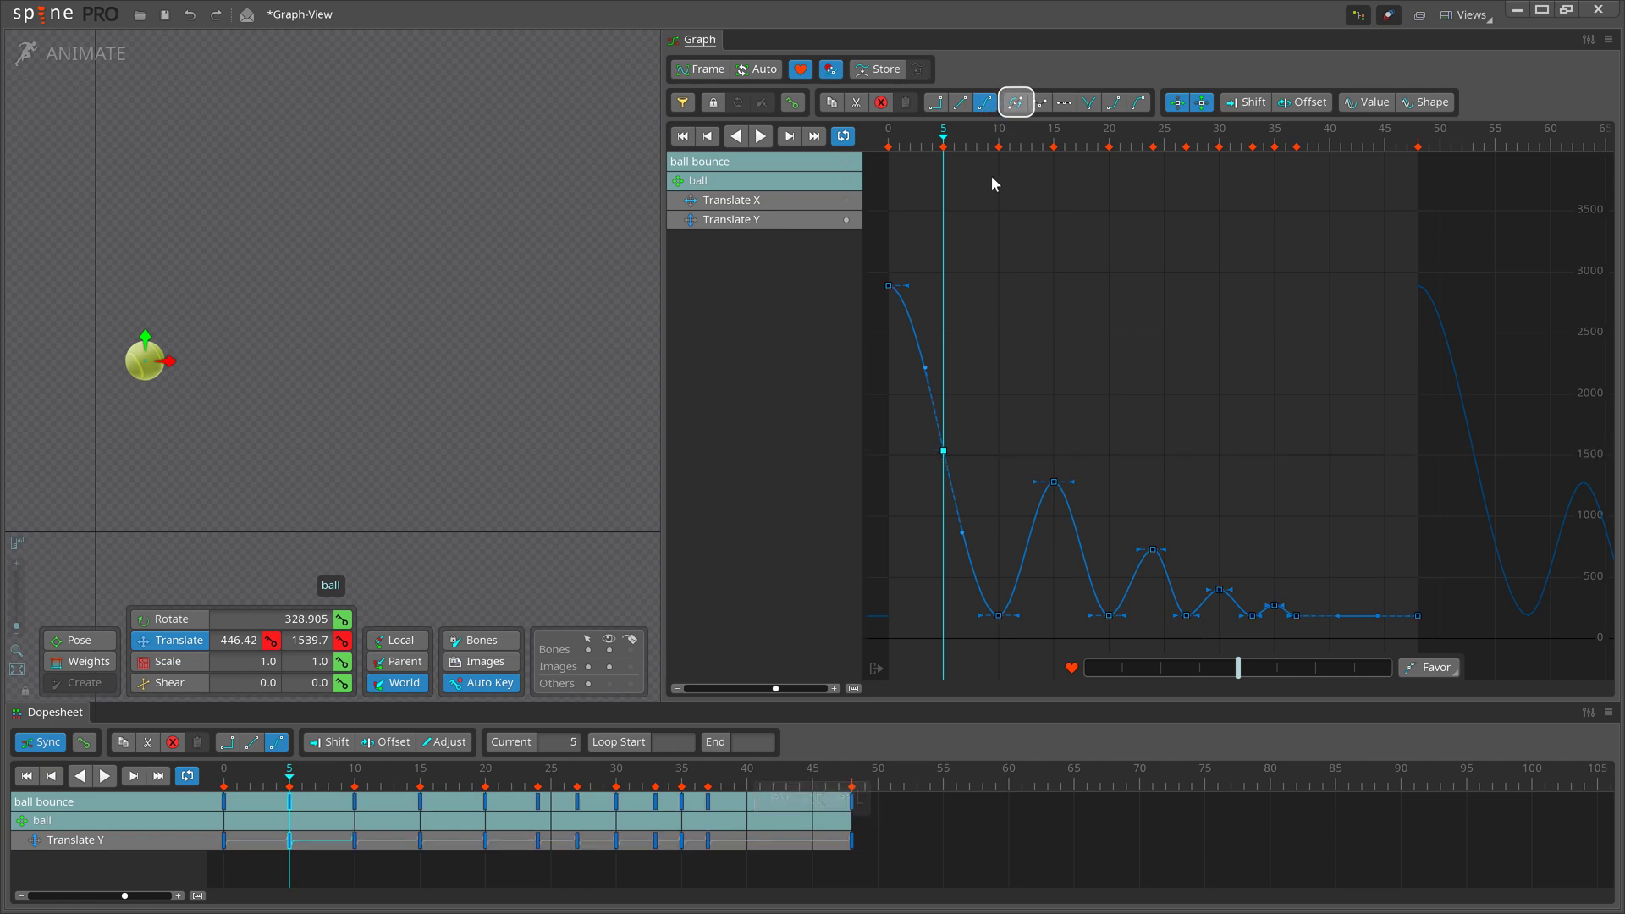
pyautogui.click(923, 393)
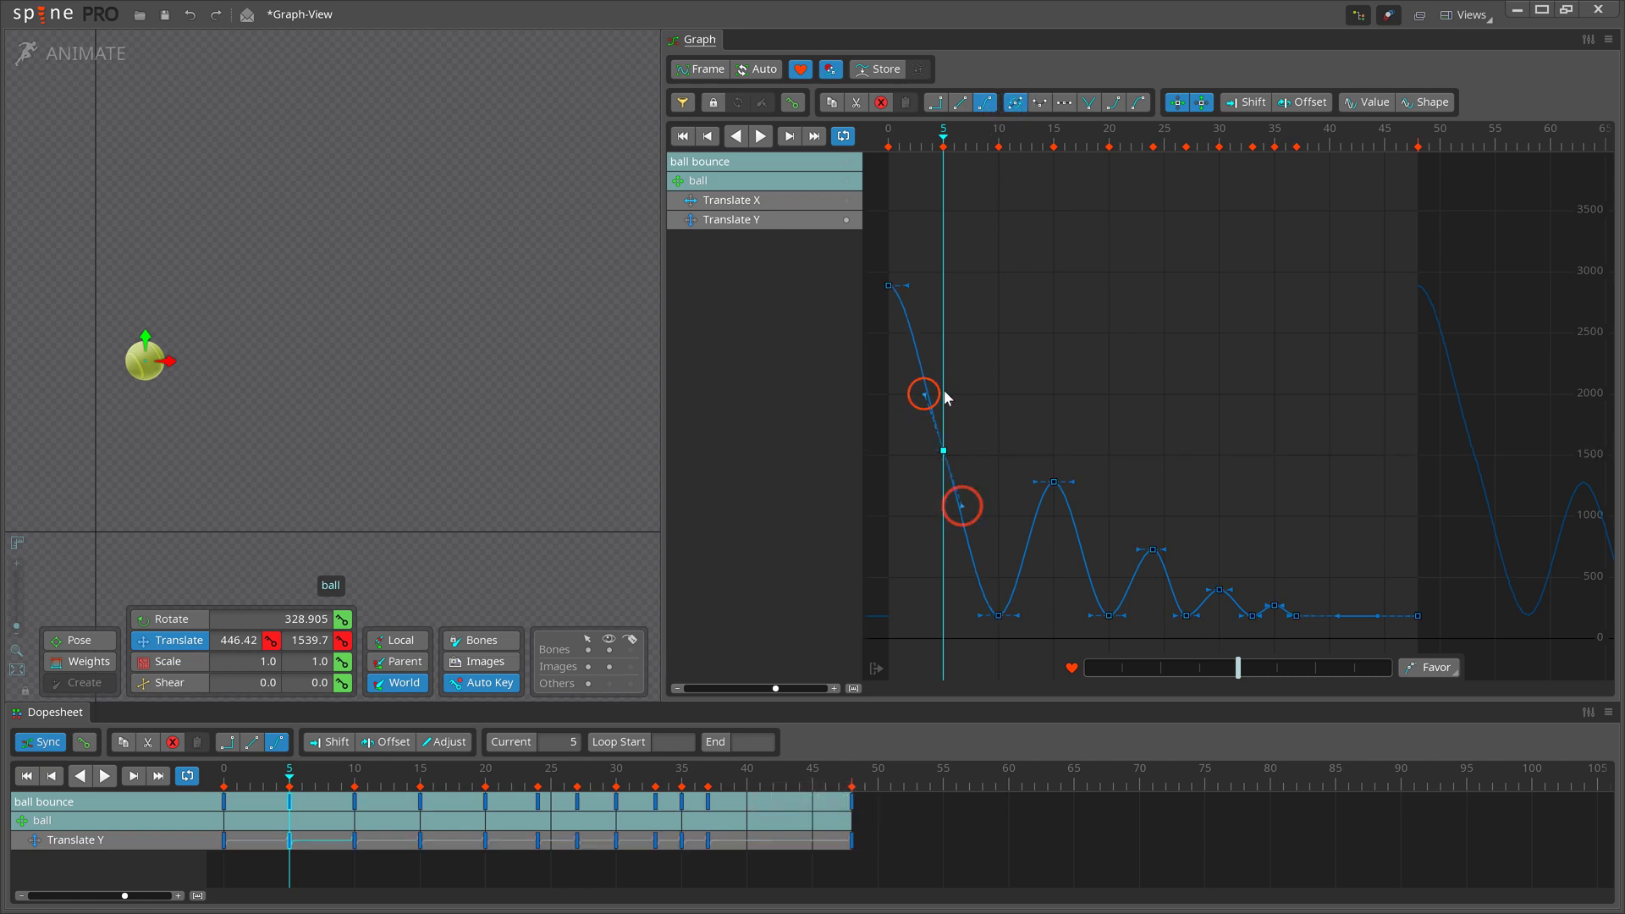
pyautogui.moveTo(943, 450); pyautogui.dragTo(957, 385)
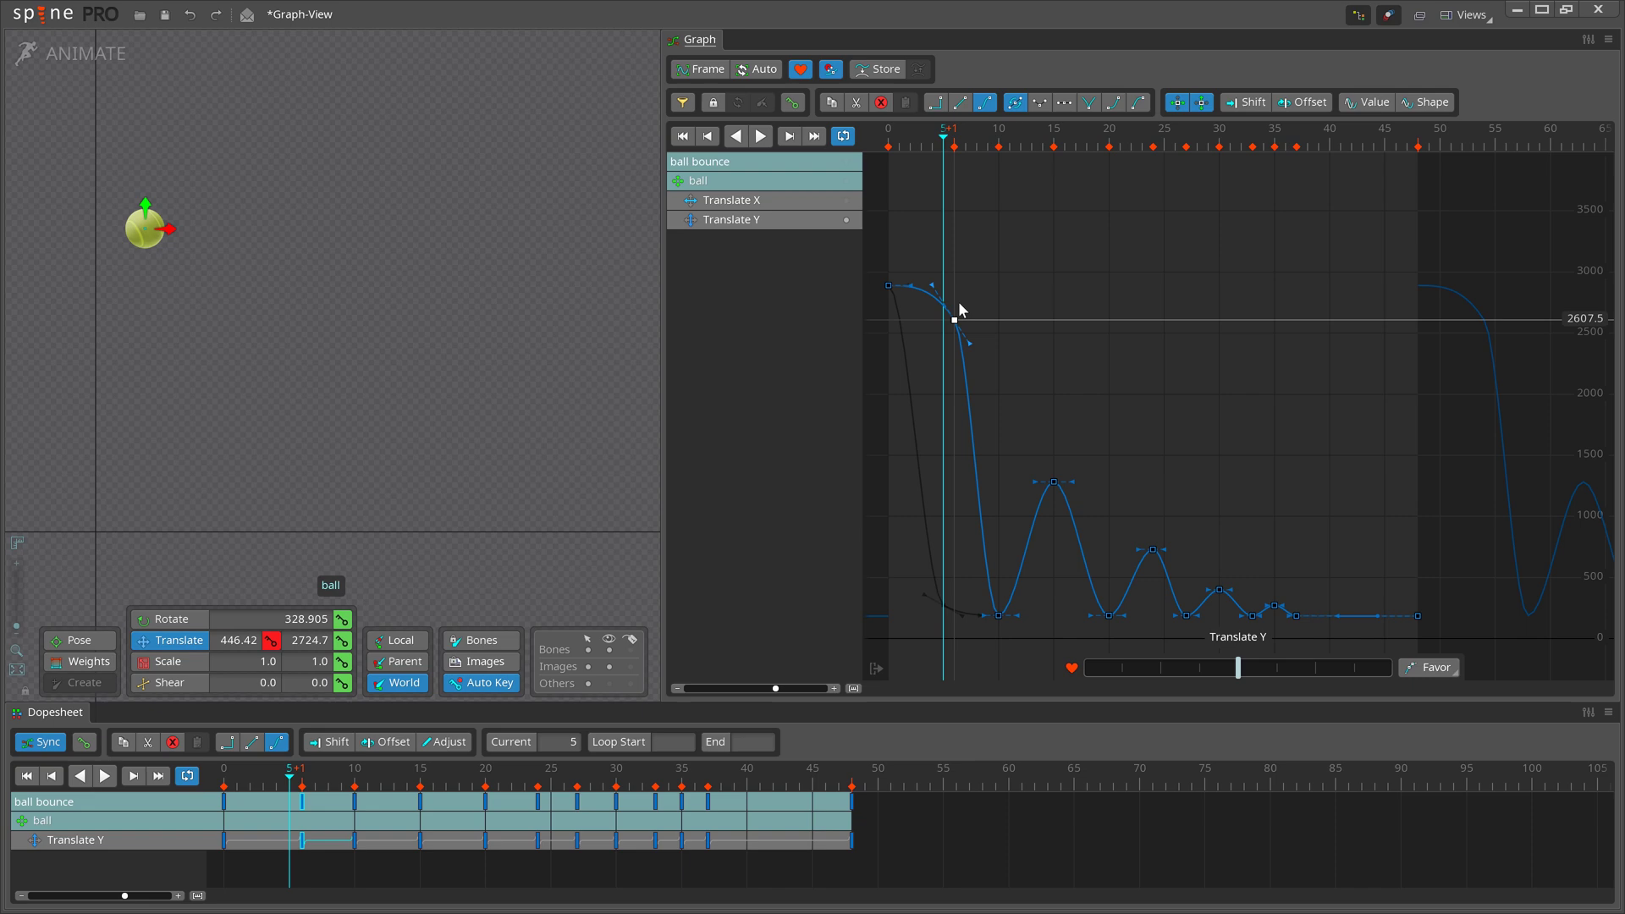
pyautogui.moveTo(960, 307); pyautogui.dragTo(1007, 395)
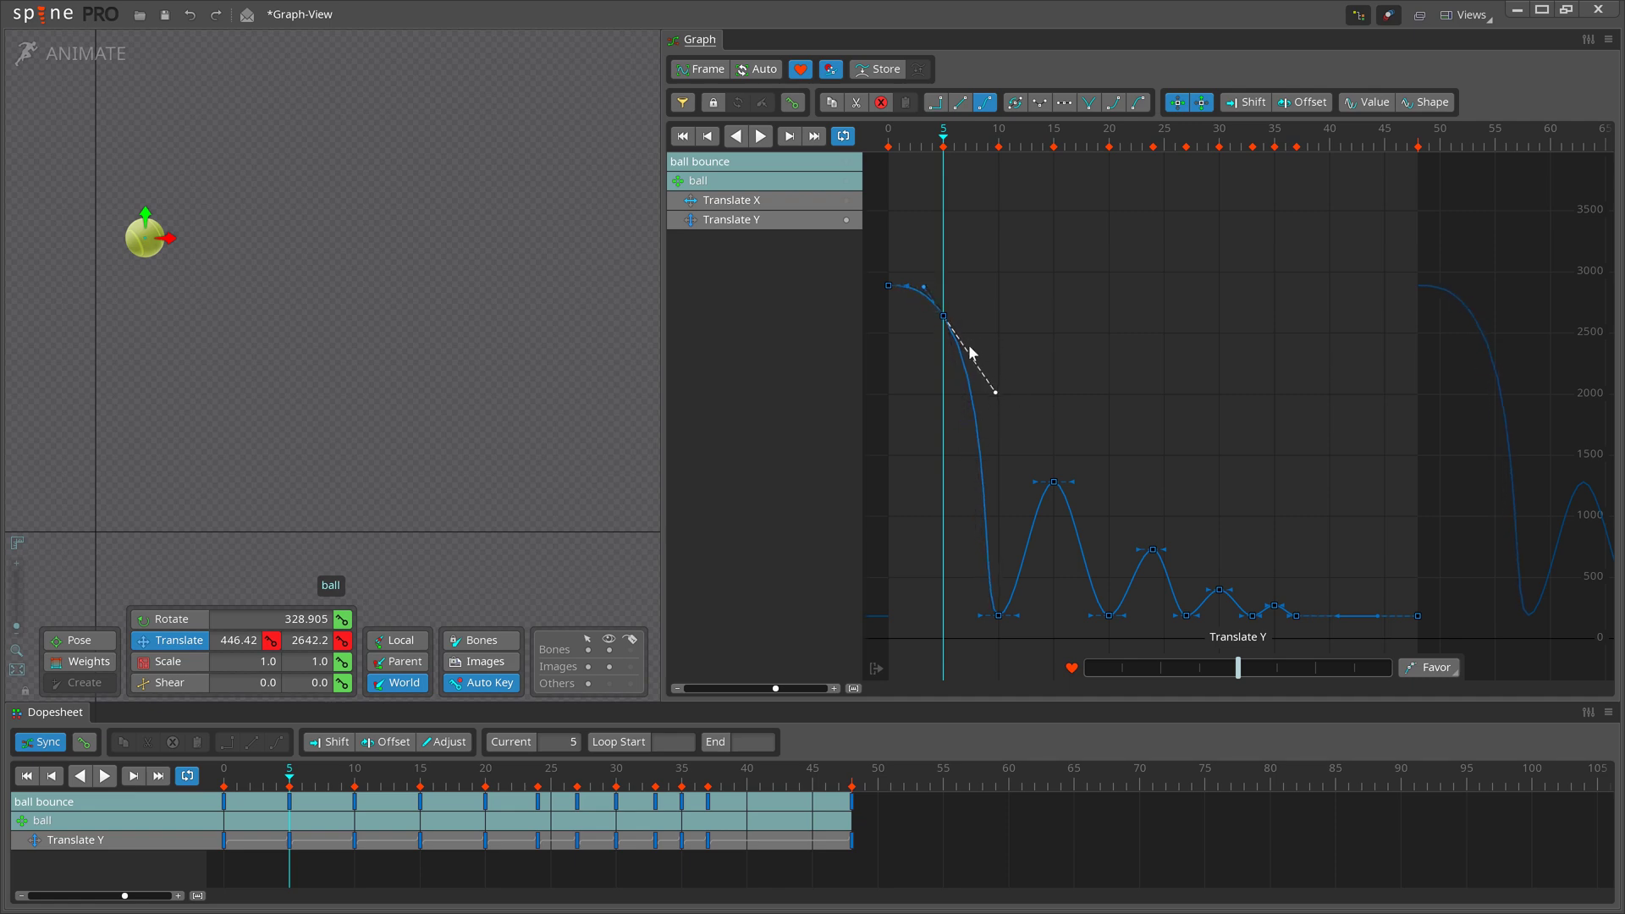
pyautogui.click(945, 318)
pyautogui.press('Delete')
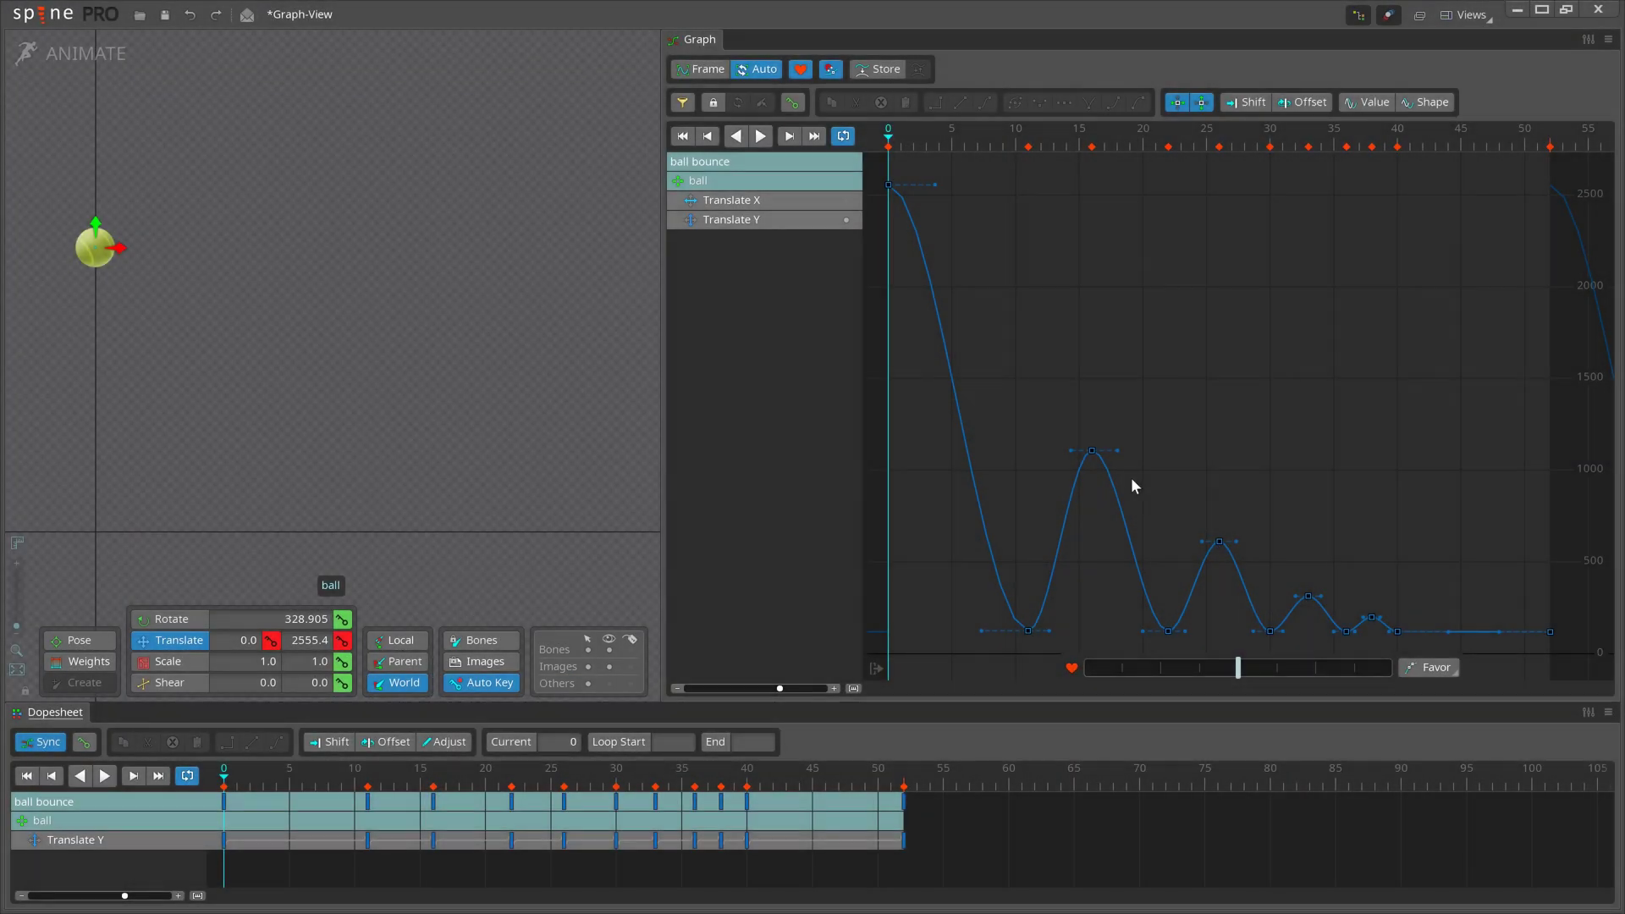
# Reshape the frame-16 peak's right handle, then bend its left handle independently to break the tangent.
pyautogui.click(1119, 451)
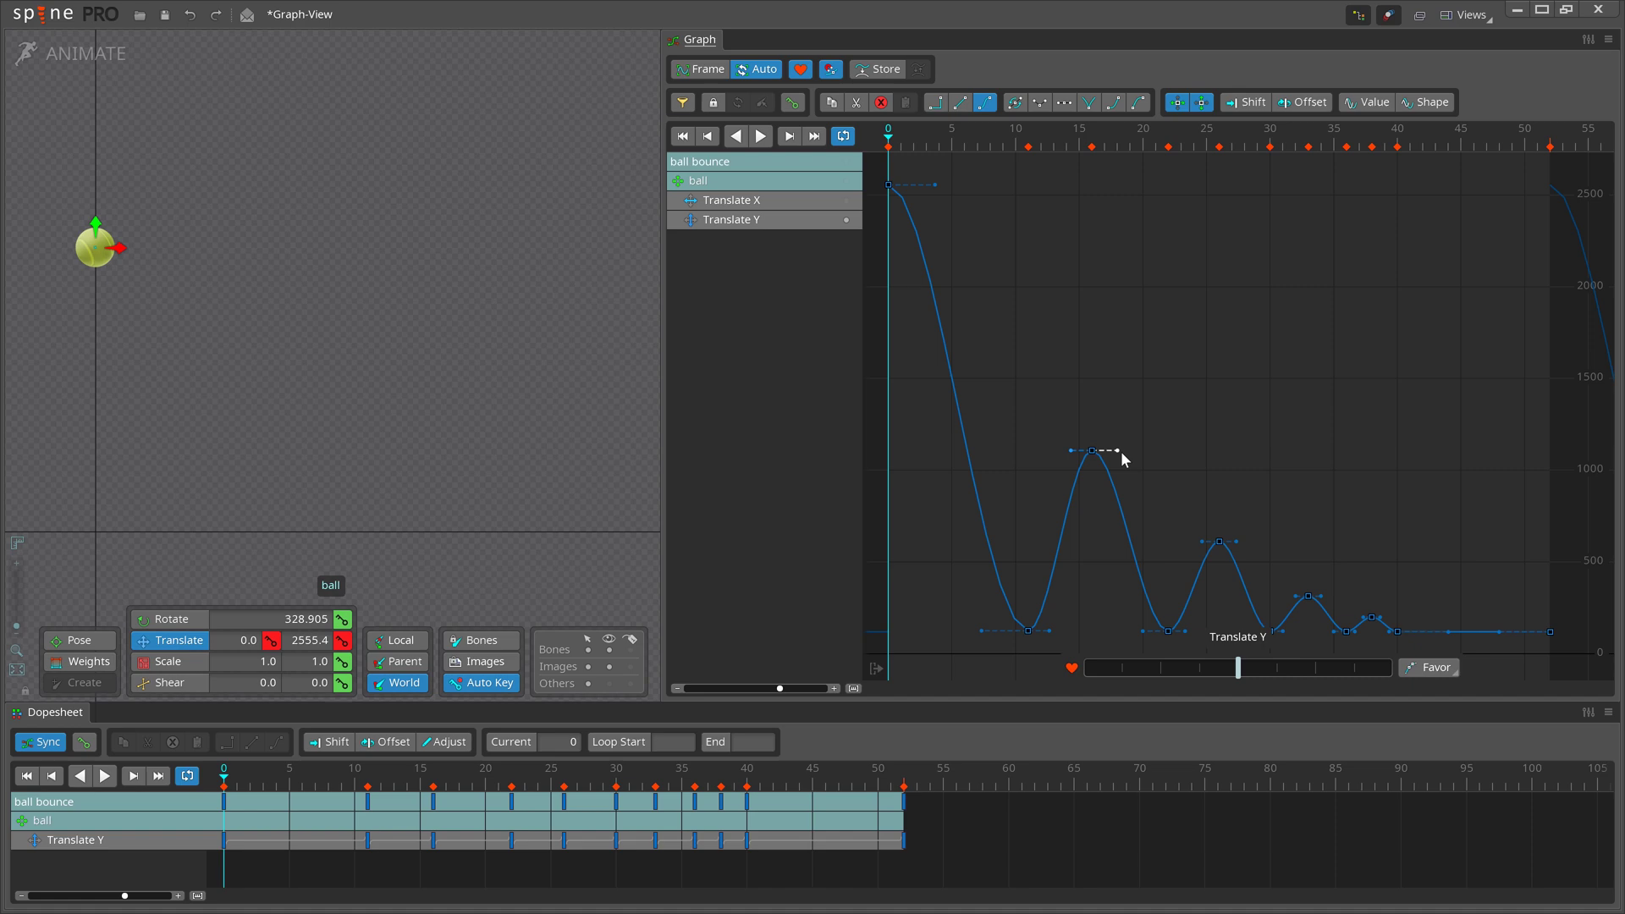
pyautogui.moveTo(1119, 451); pyautogui.dragTo(1175, 381)
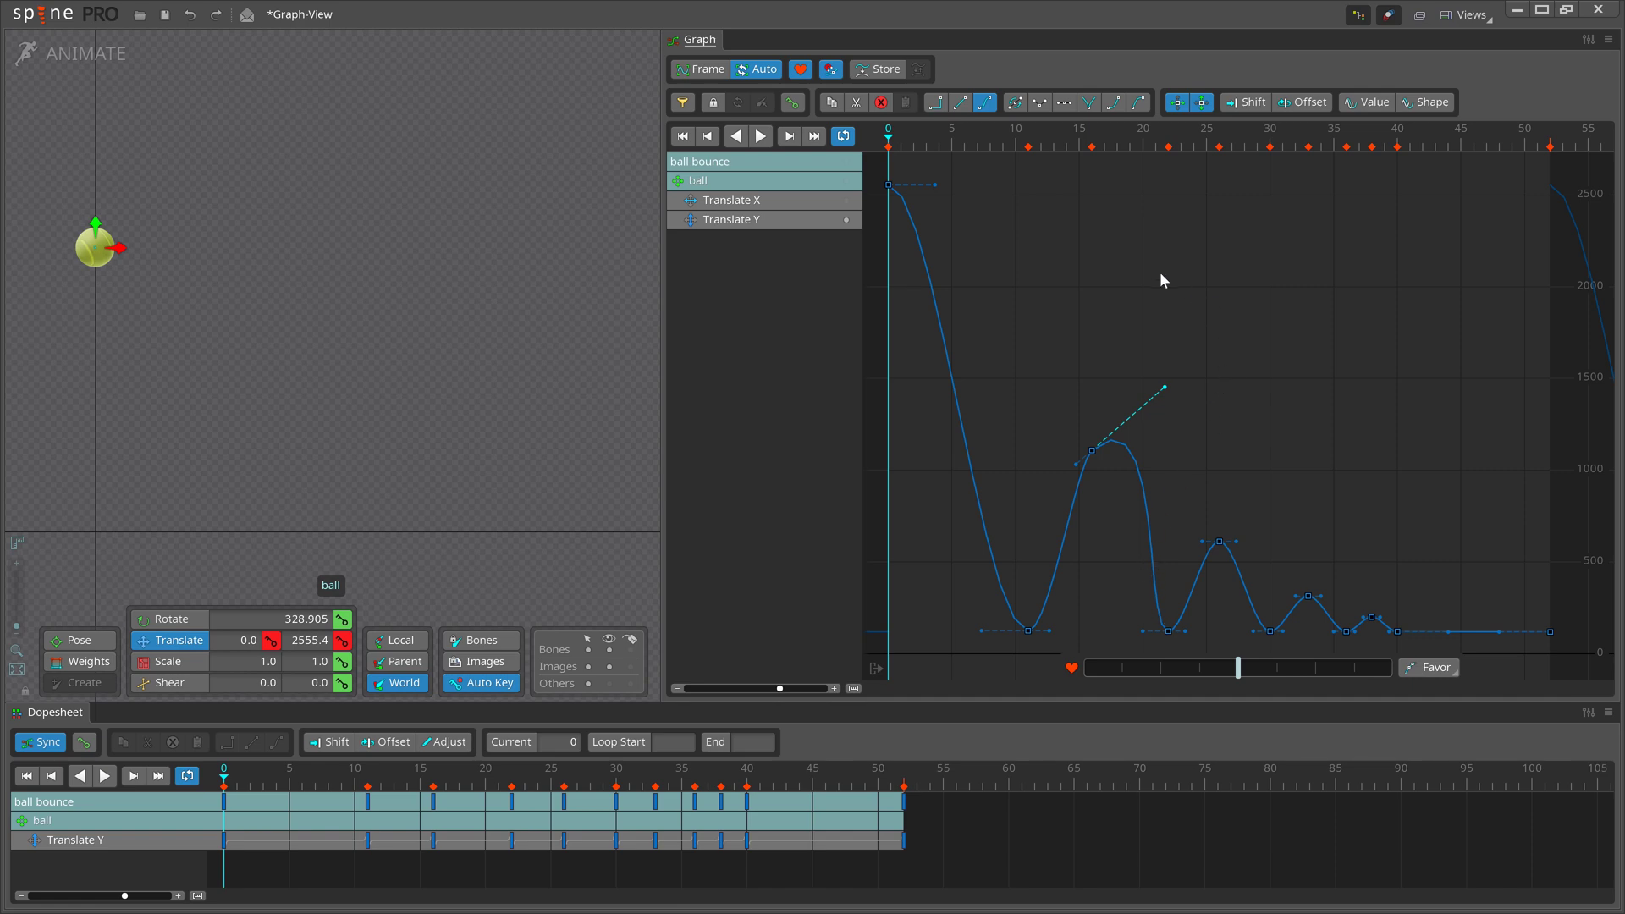
pyautogui.click(1041, 105)
pyautogui.moveTo(1165, 382); pyautogui.dragTo(1164, 339)
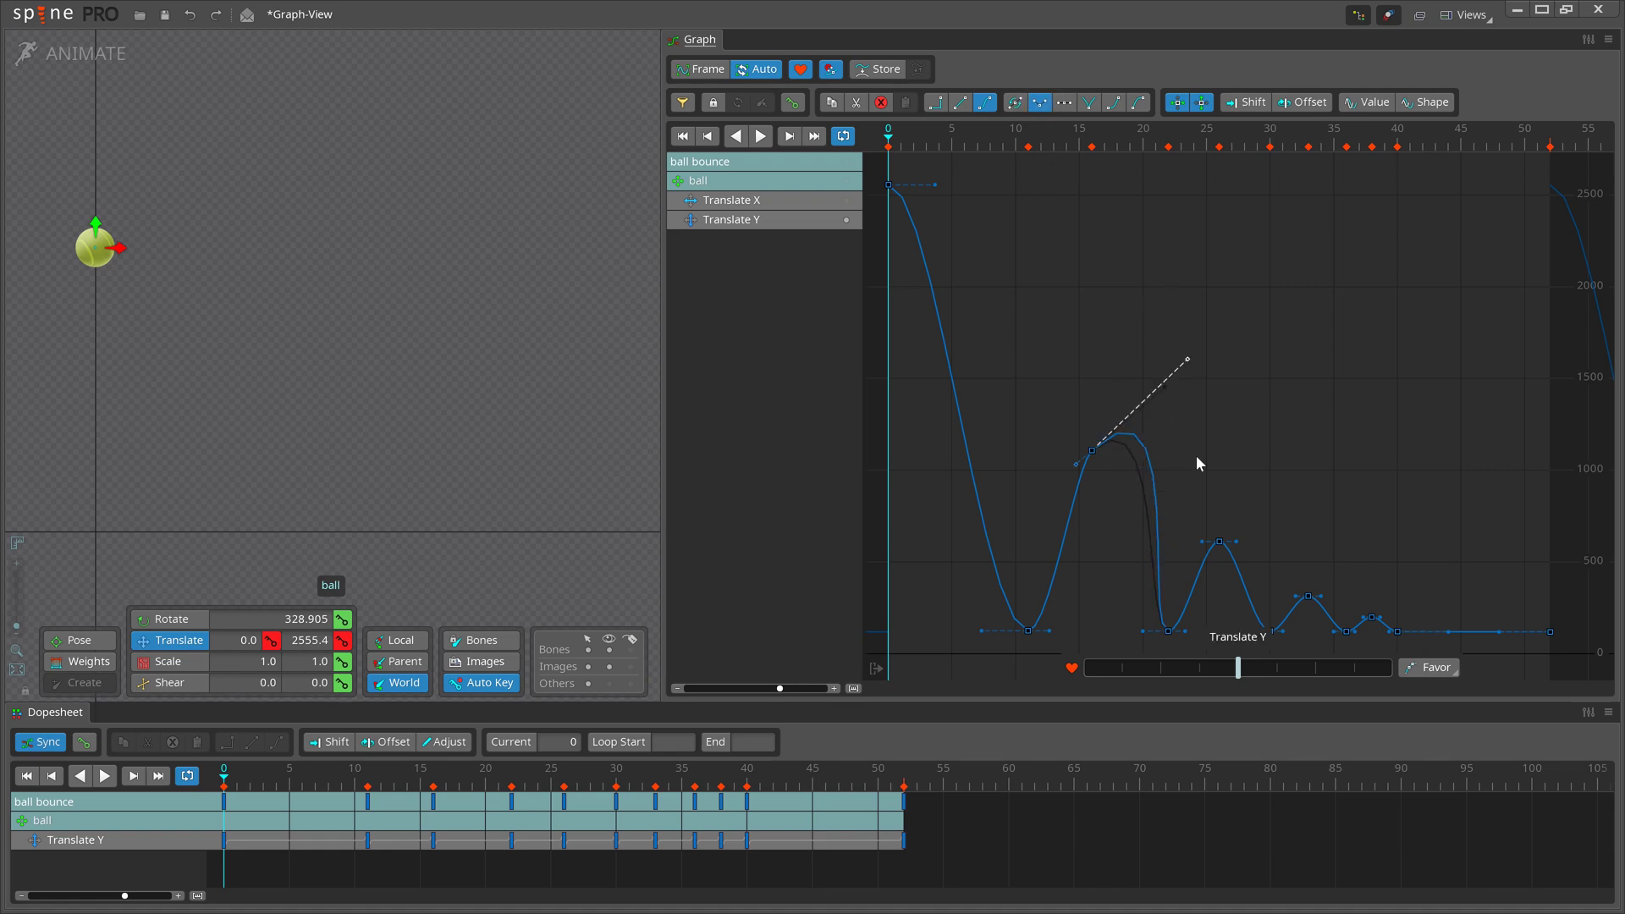
pyautogui.hotkey('ctrl', 'z')
pyautogui.moveTo(1075, 464); pyautogui.dragTo(994, 334)
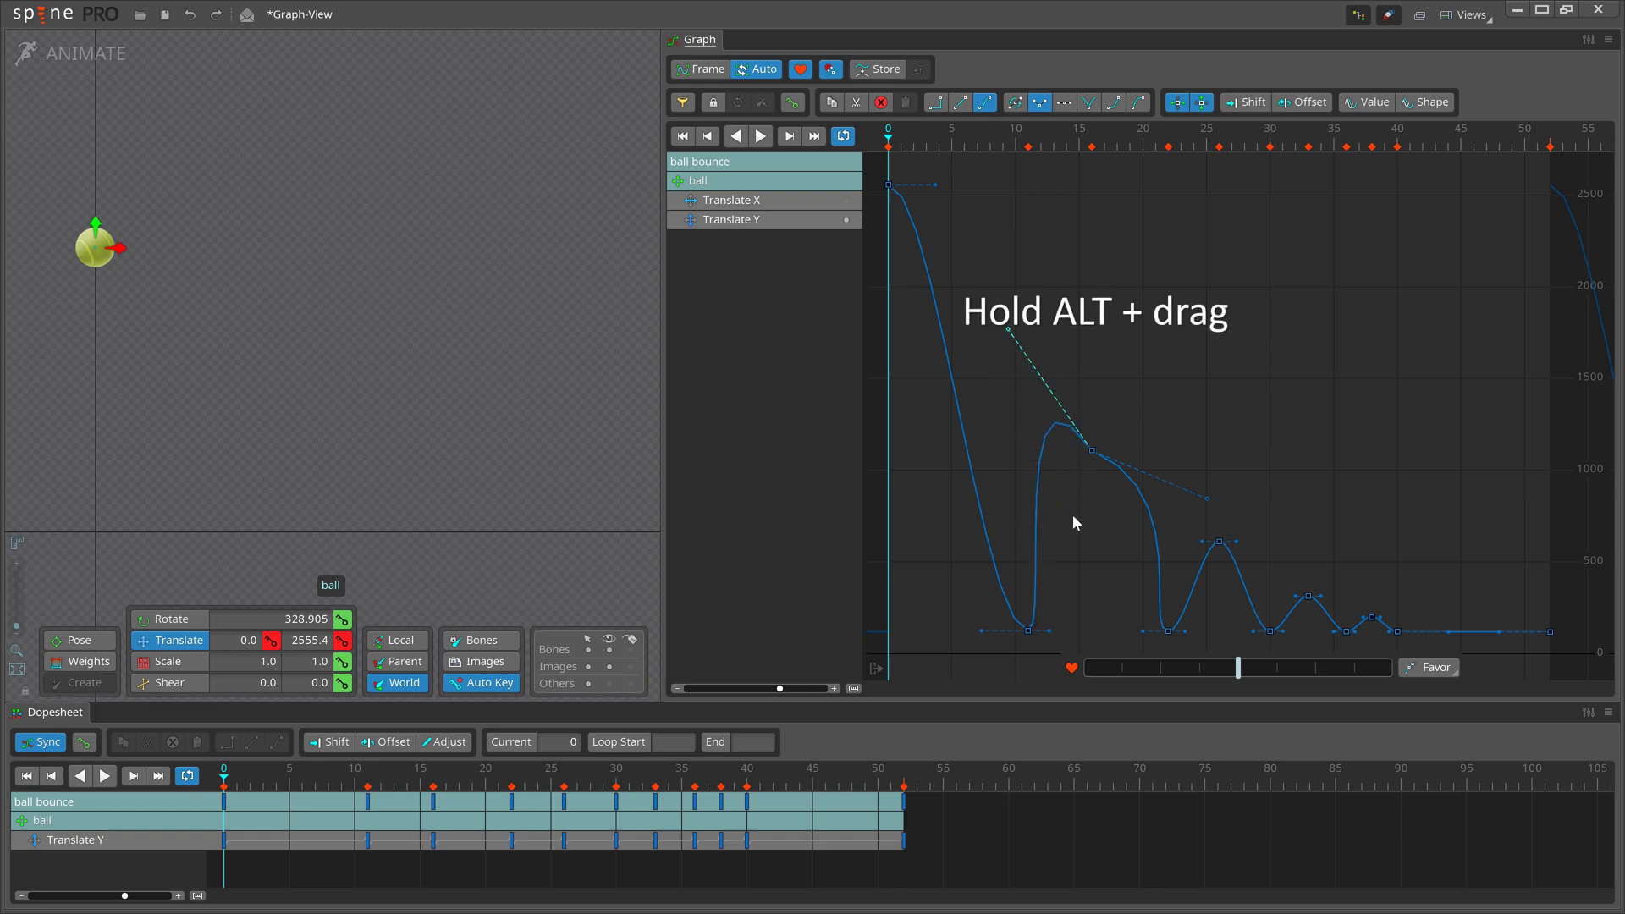
pyautogui.click(1091, 450)
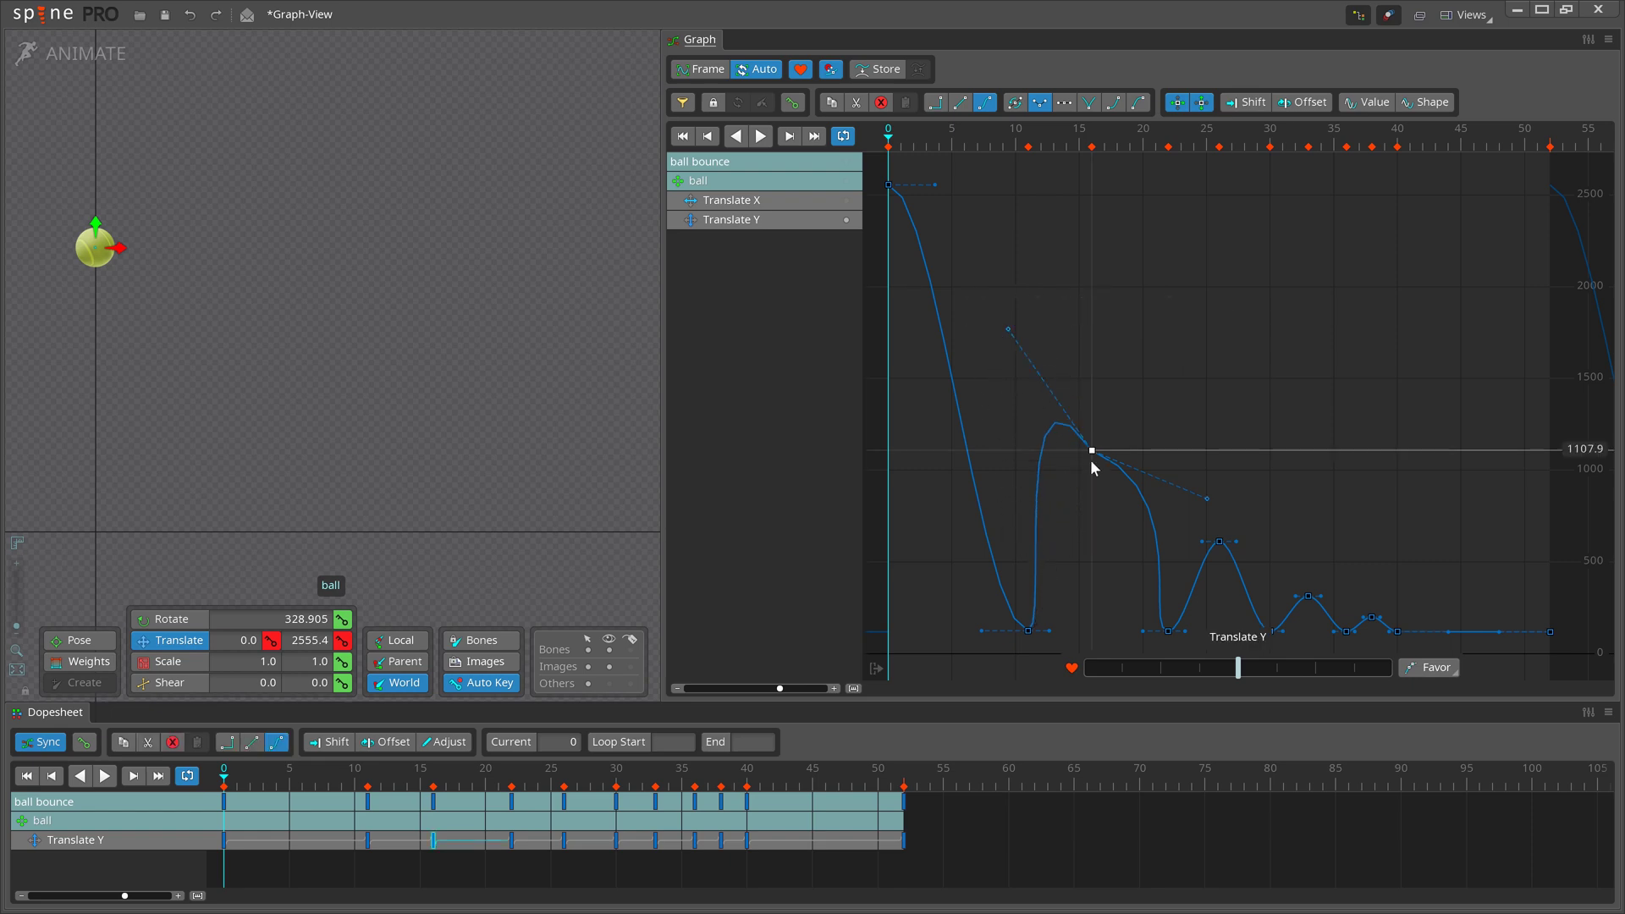
# Flatten the frame-16 peak's tangents and give the frame-11 ground key a sharp V shape.
pyautogui.click(1067, 104)
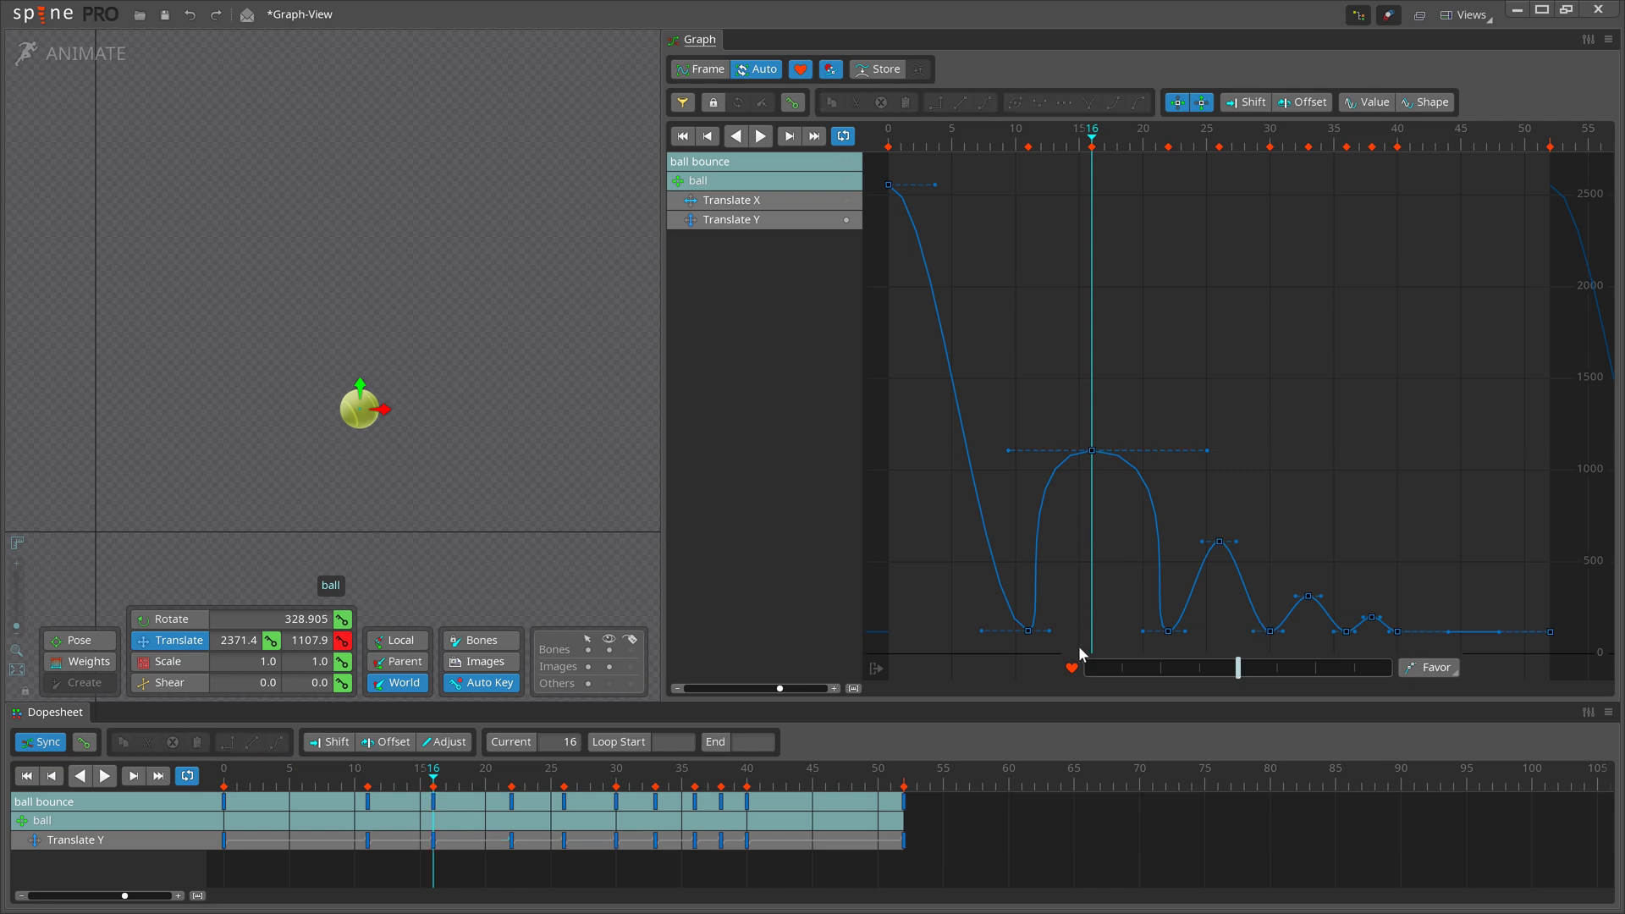
pyautogui.click(1027, 631)
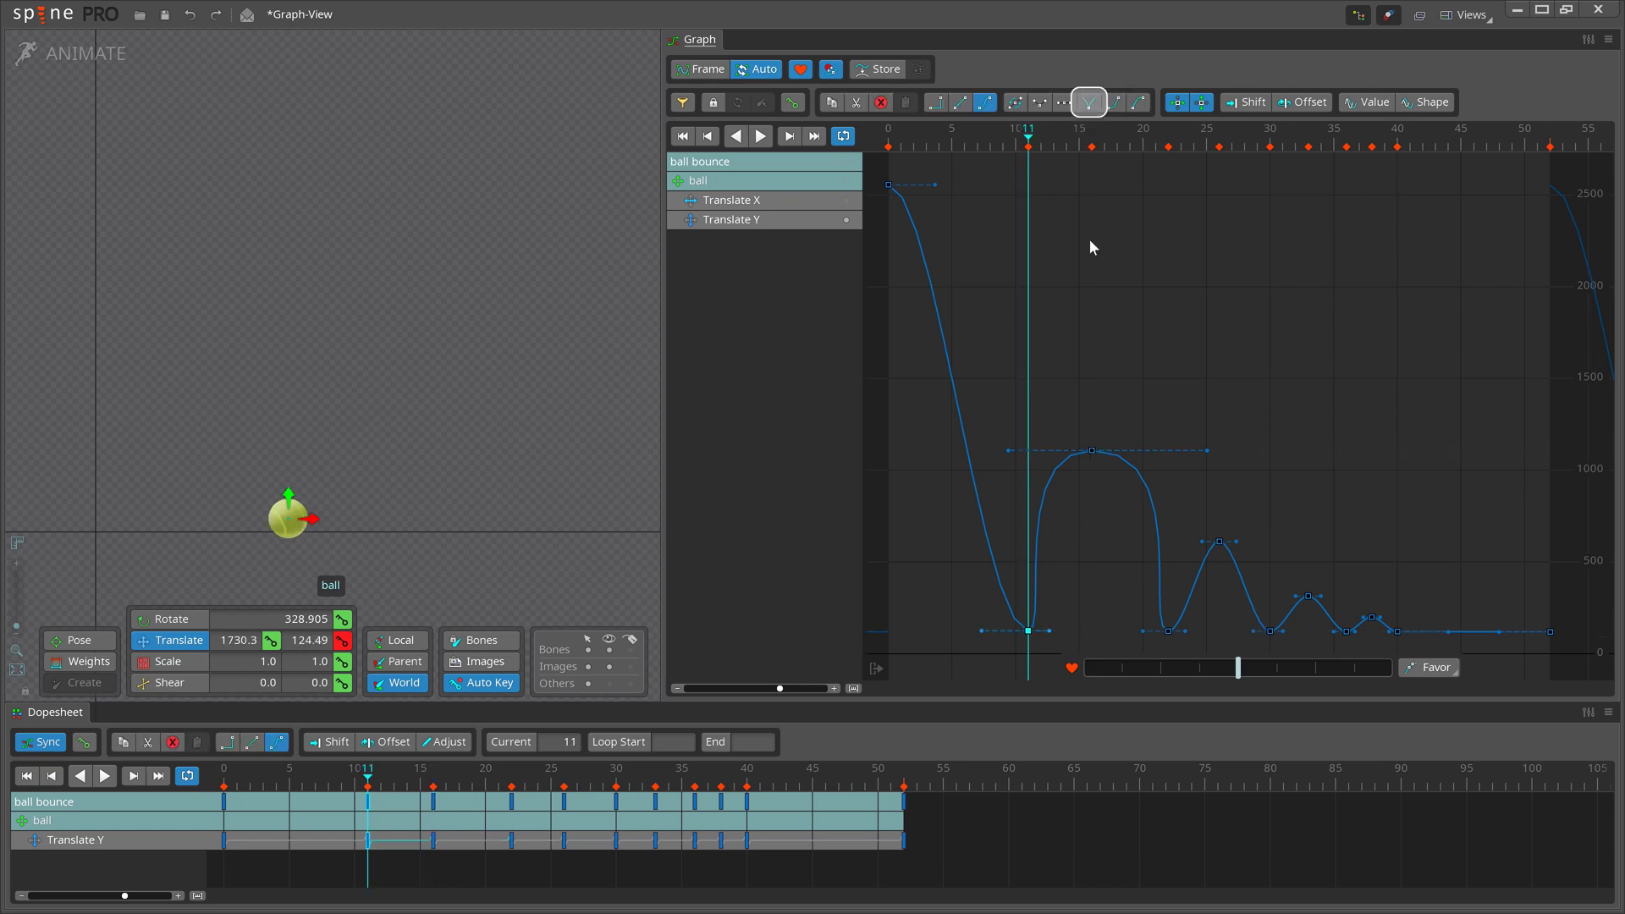
pyautogui.click(1091, 107)
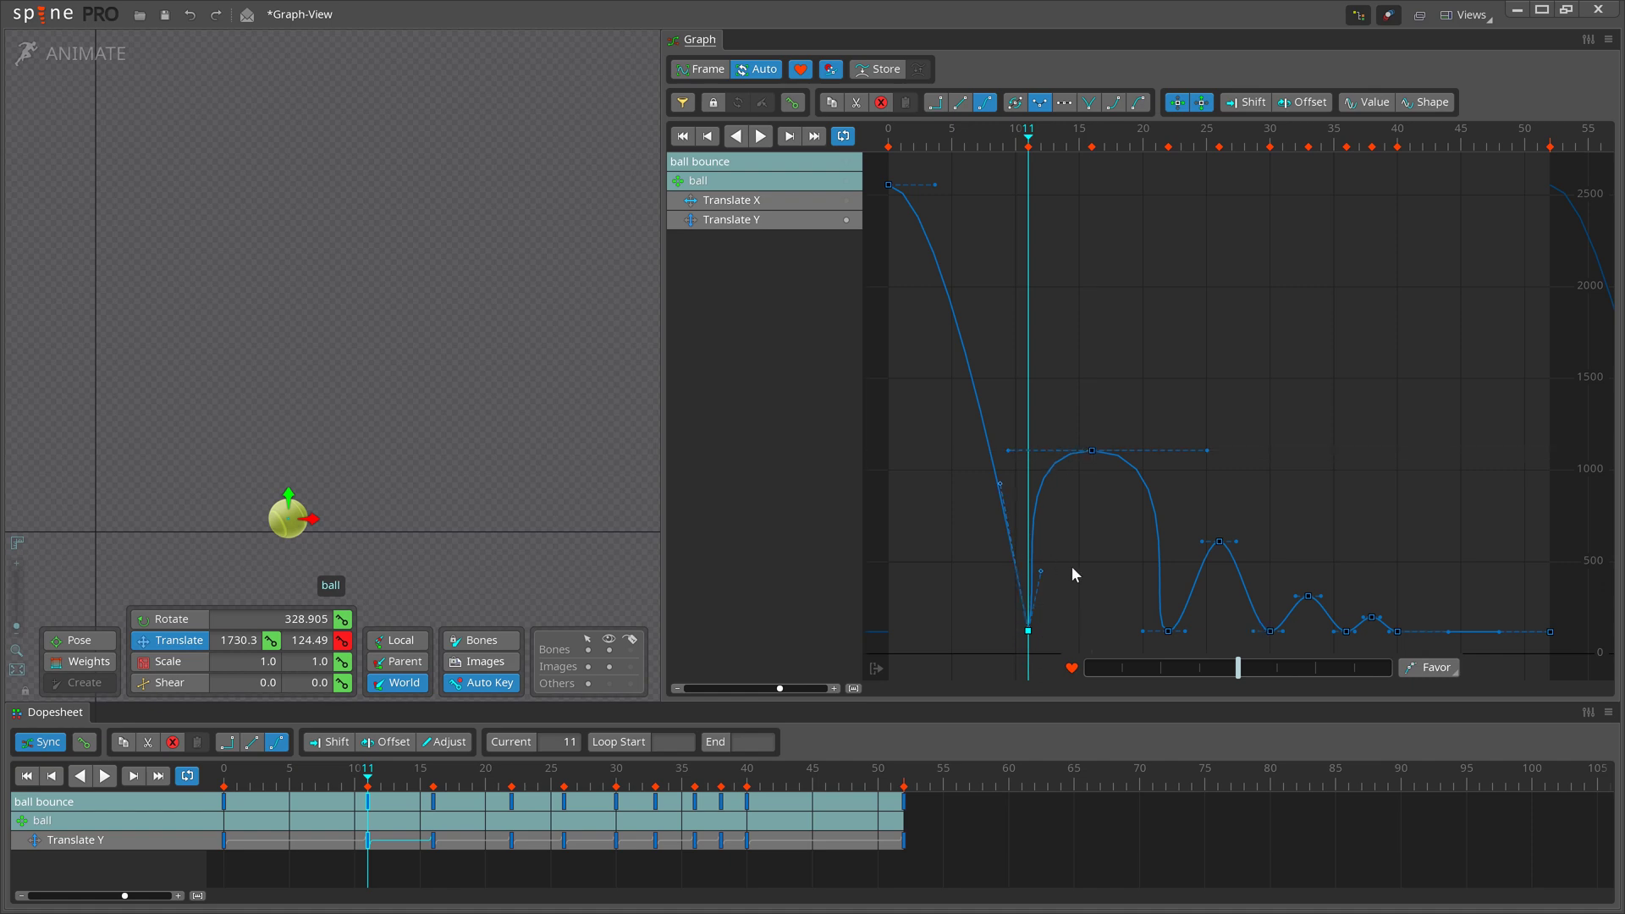
# Reshape the ground bounce keys and smooth the frame-16 peak with shorter tangent handles.
pyautogui.click(1260, 590)
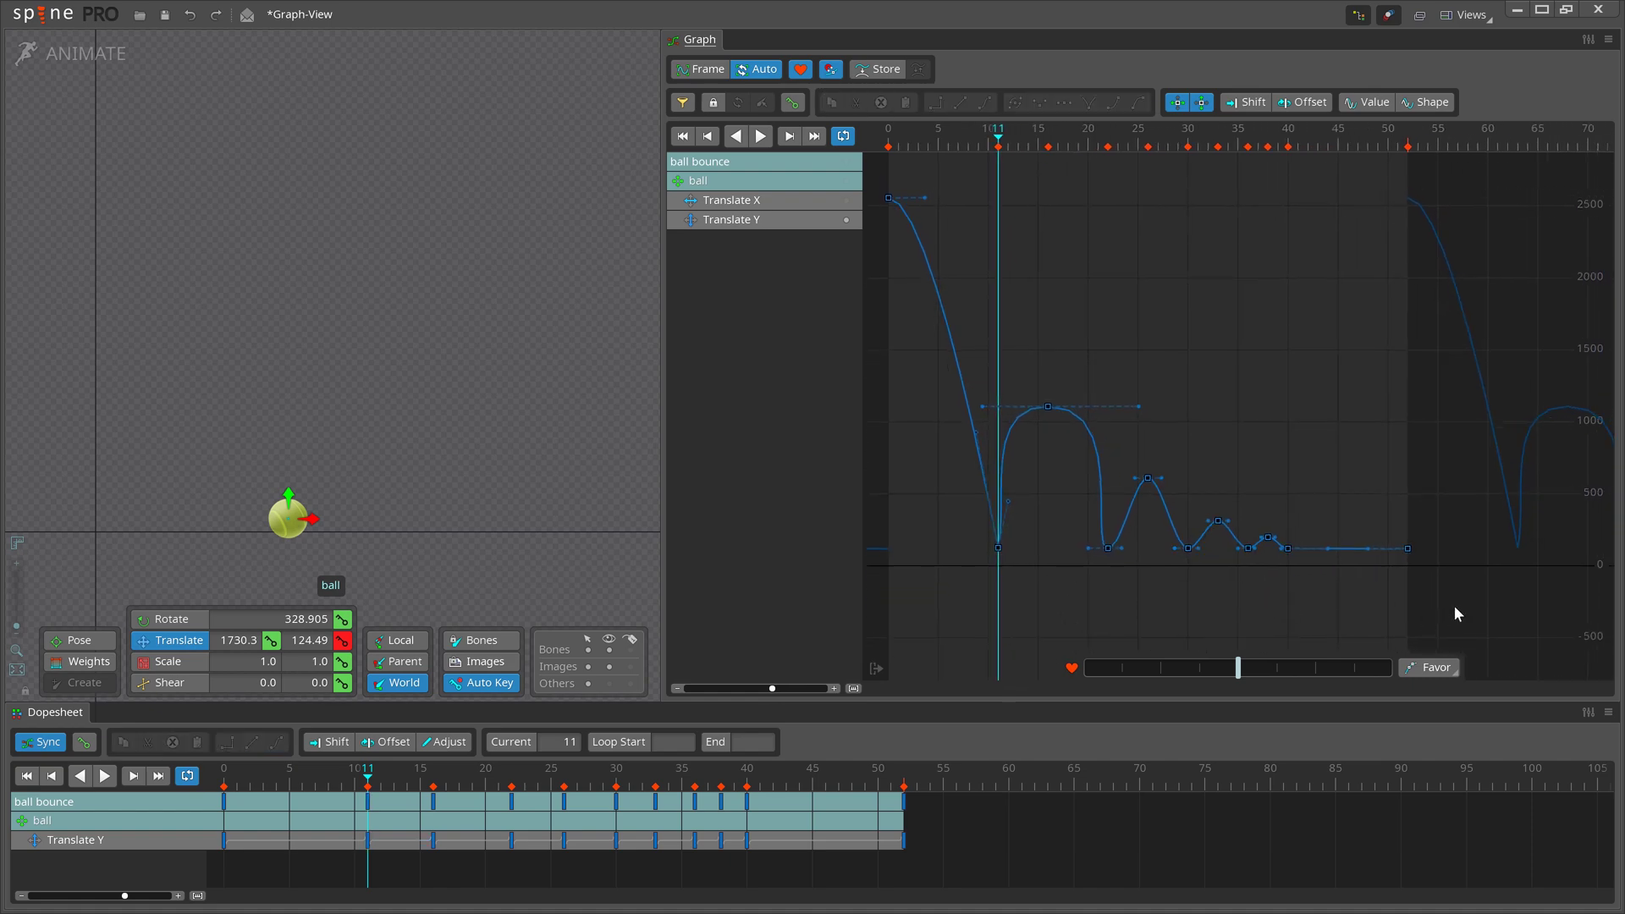
pyautogui.moveTo(1344, 589); pyautogui.dragTo(967, 542)
pyautogui.click(1090, 102)
pyautogui.click(1048, 406)
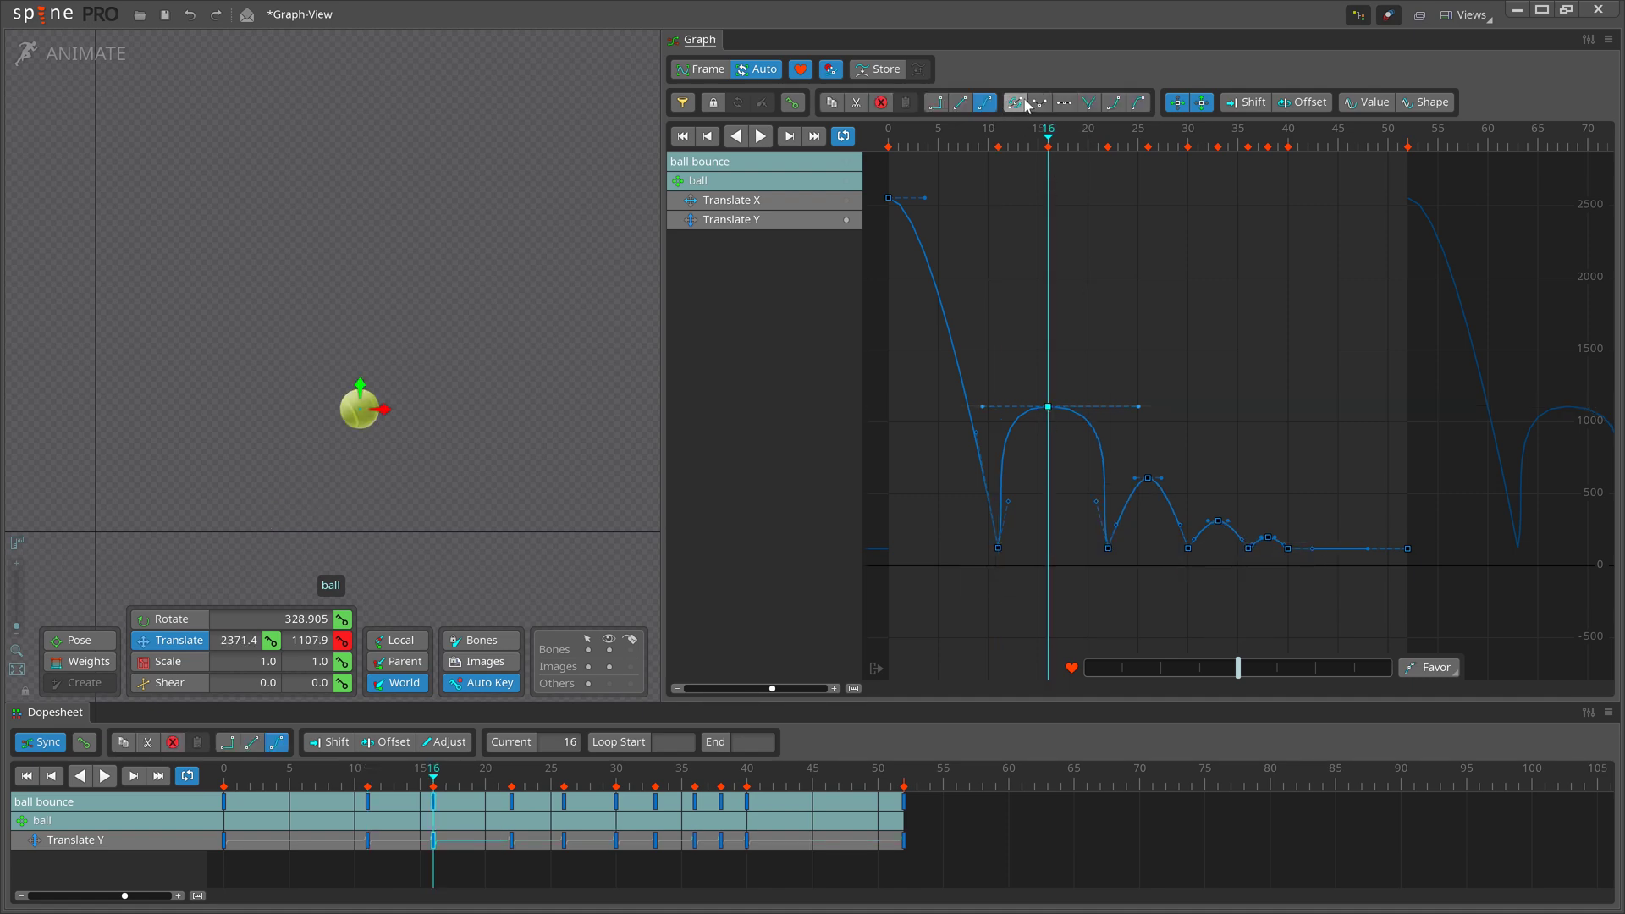
pyautogui.click(1027, 103)
pyautogui.moveTo(1077, 406); pyautogui.dragTo(1092, 406)
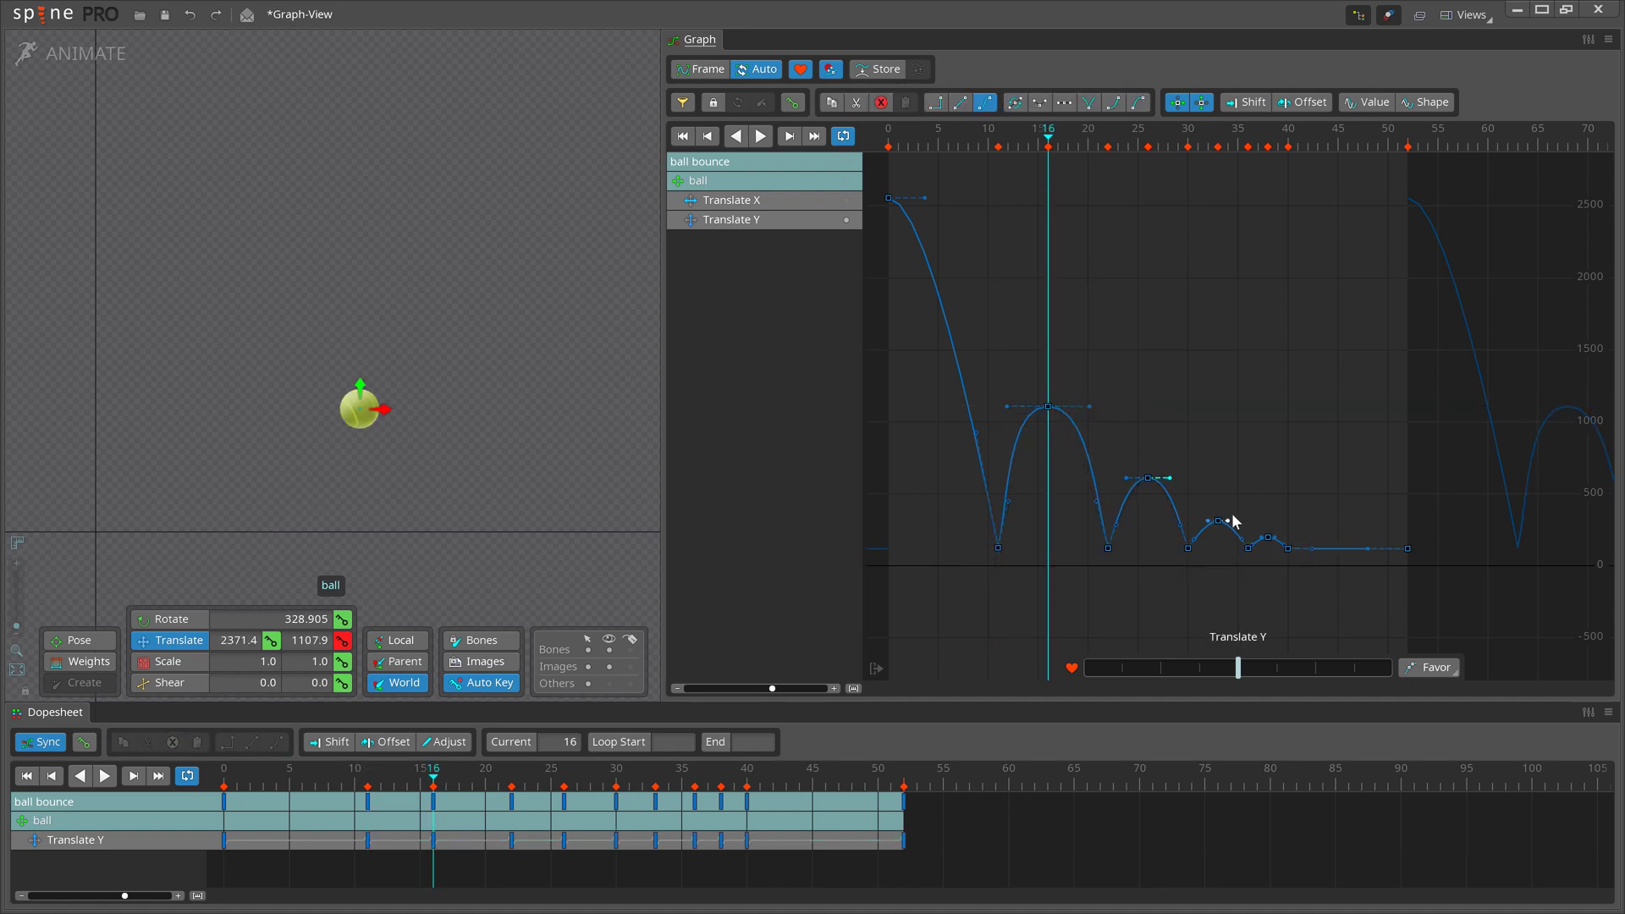
pyautogui.click(1195, 474)
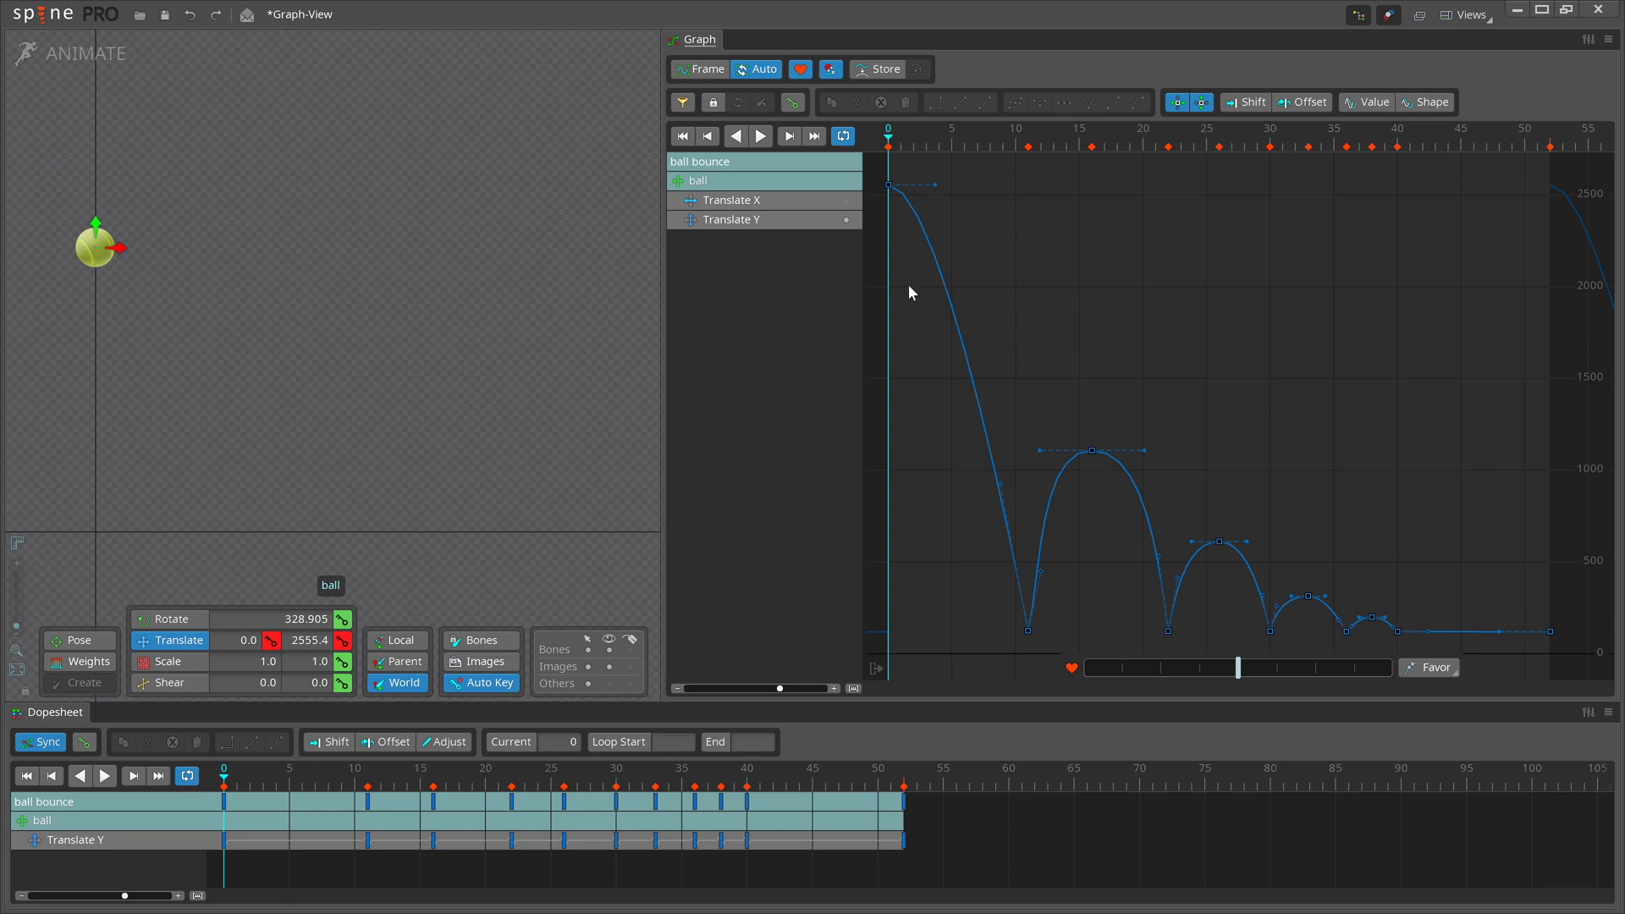
pyautogui.click(847, 200)
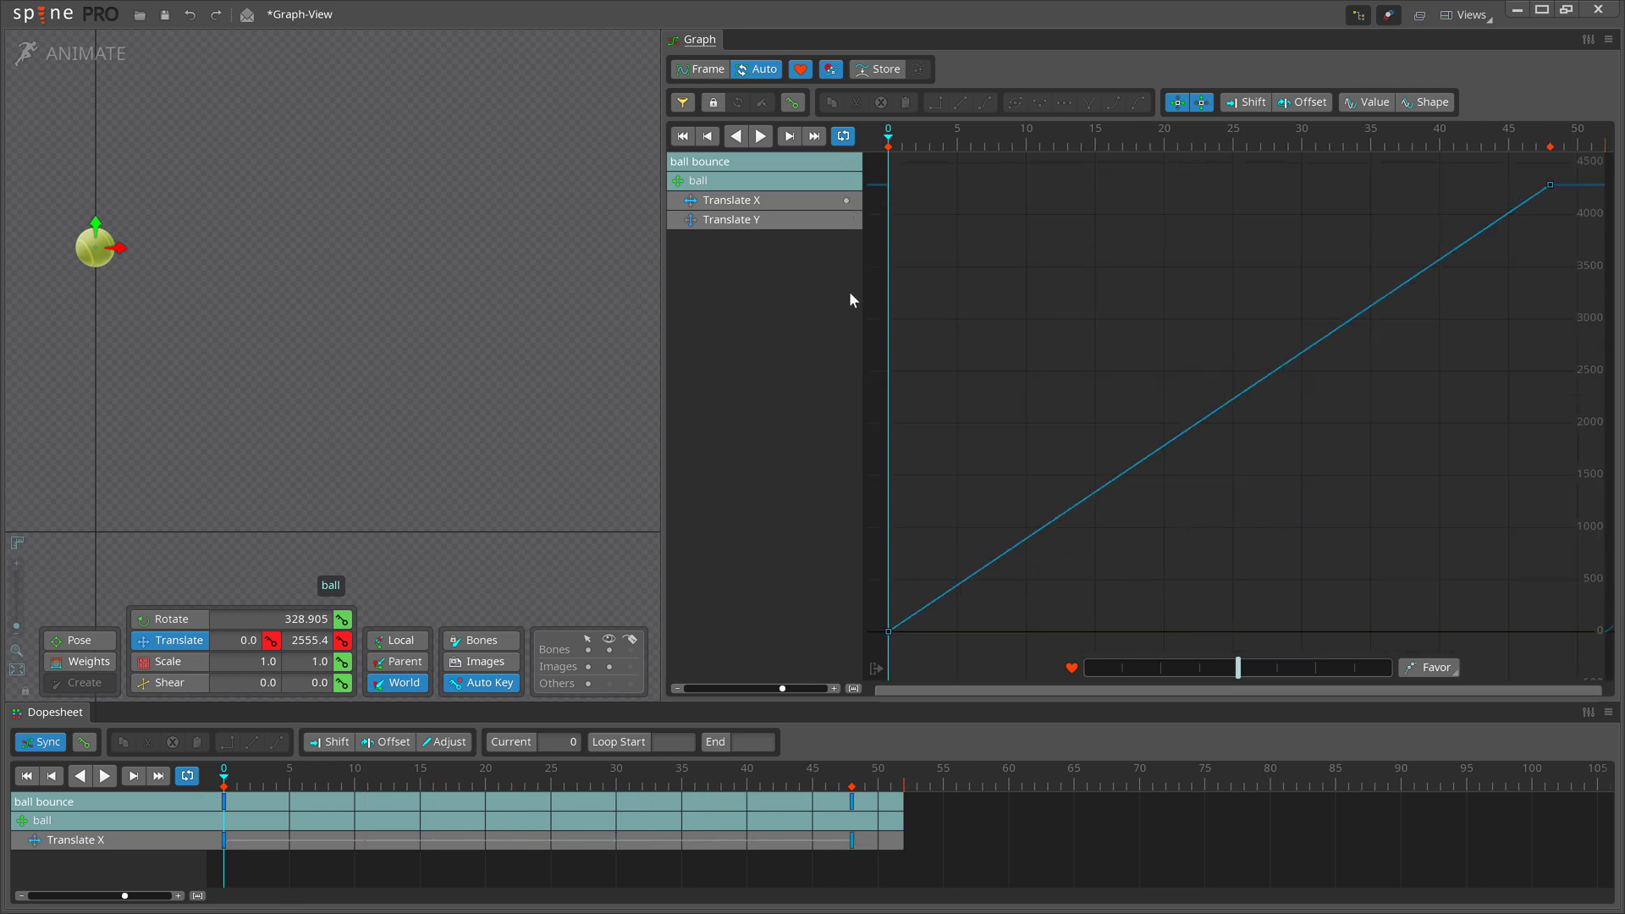
# Make the Translate X curve ease out, flattening into 4285.6 at frame 48.
pyautogui.click(888, 631)
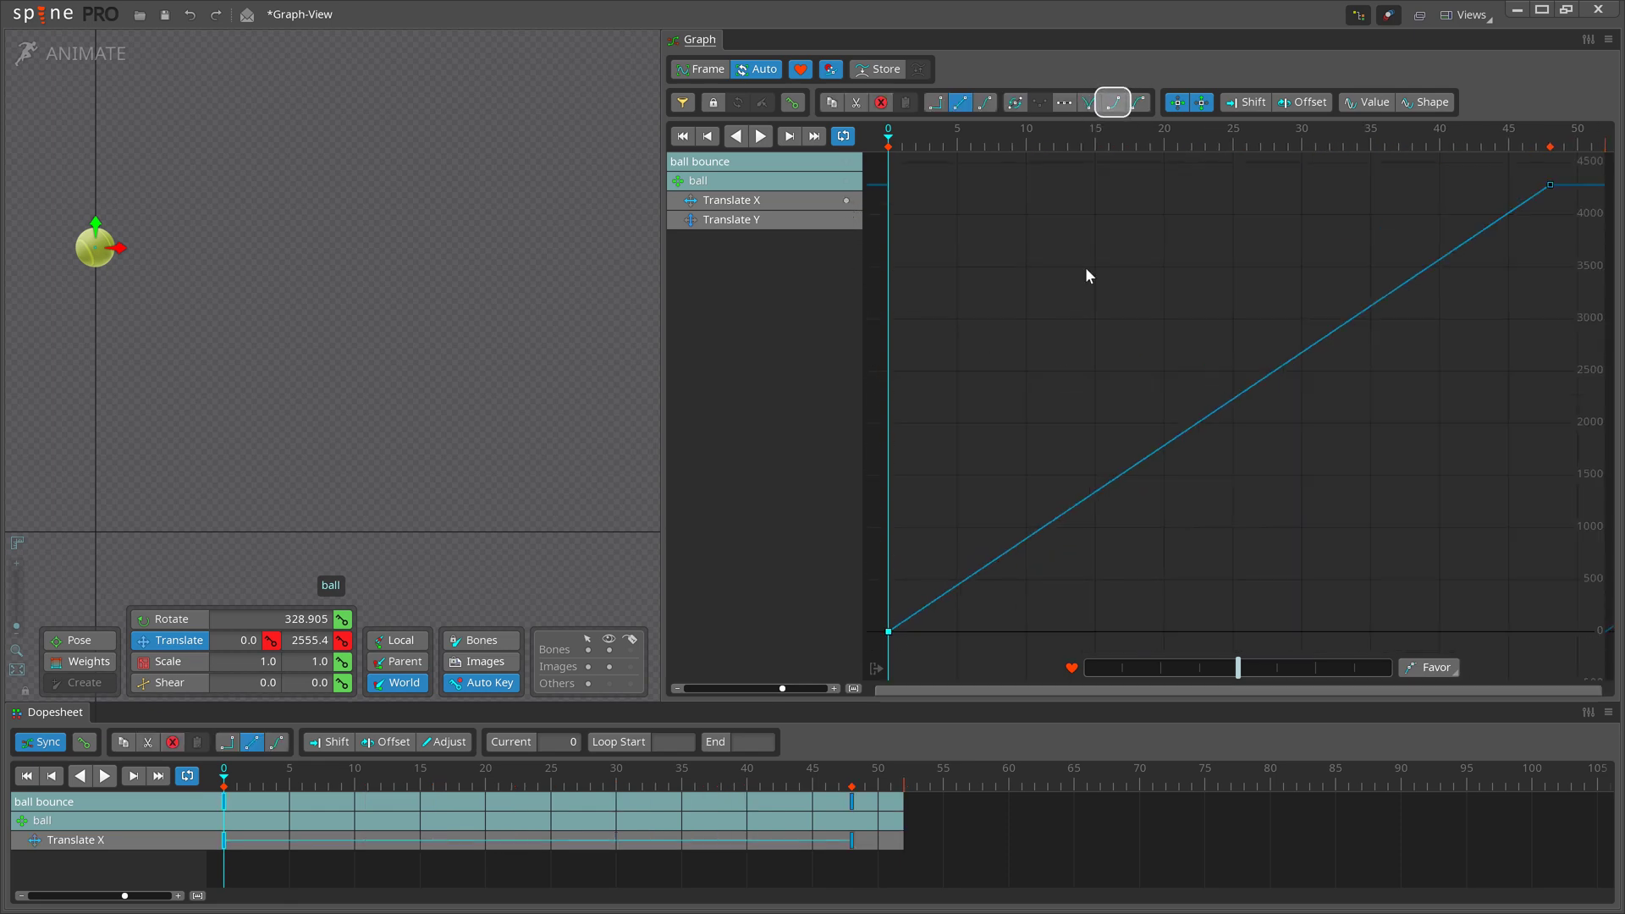
pyautogui.click(1108, 106)
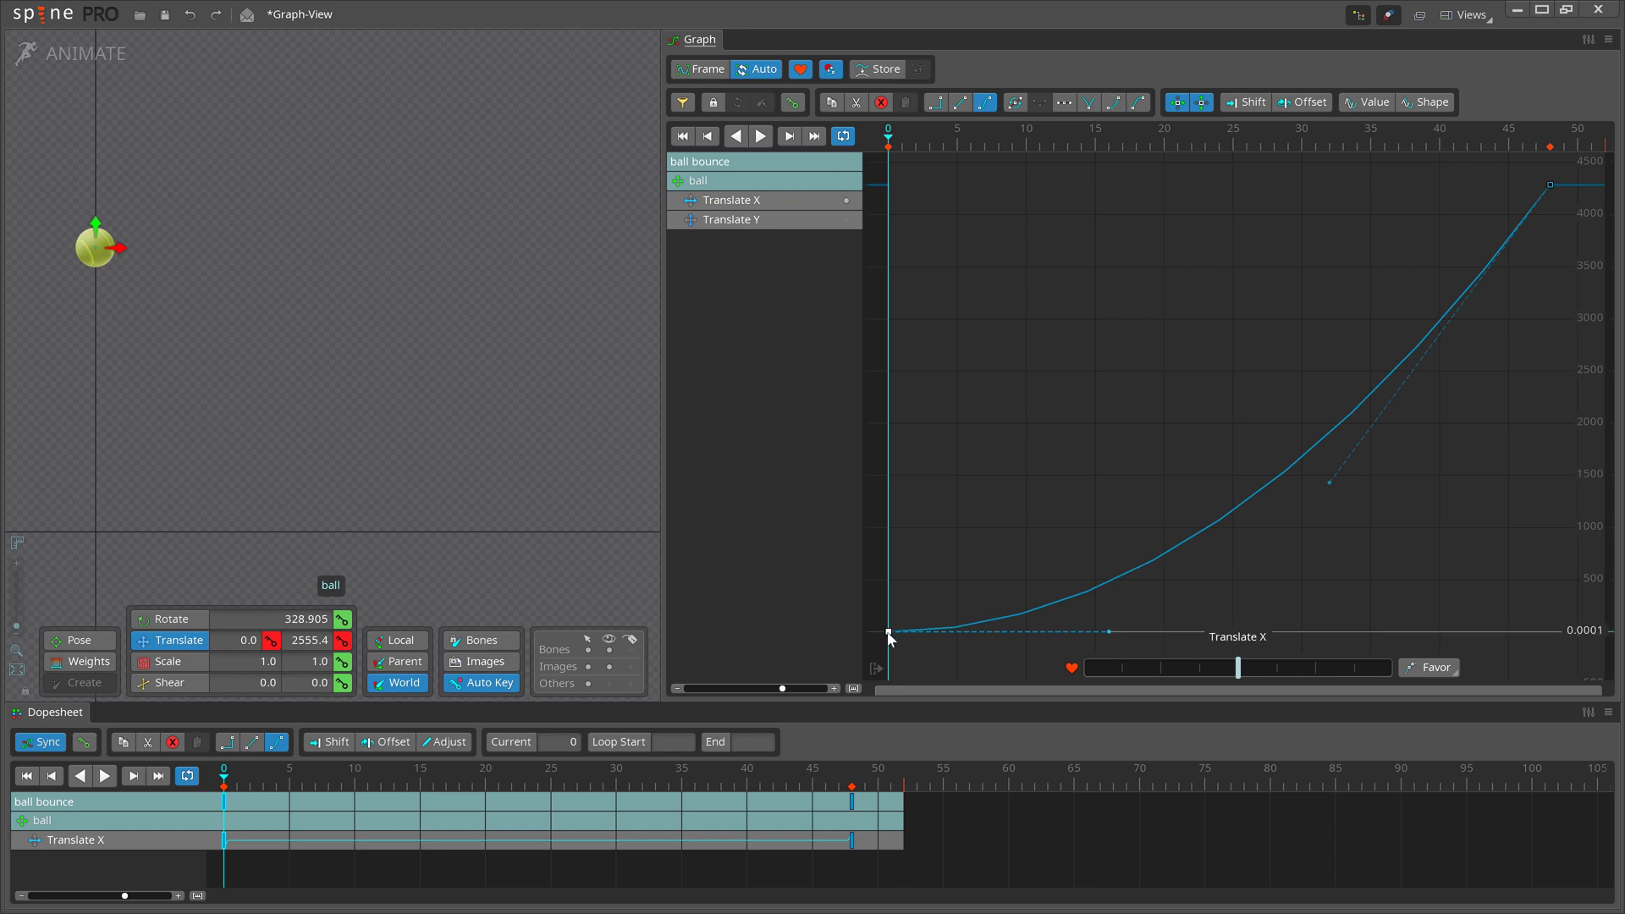
pyautogui.click(1538, 211)
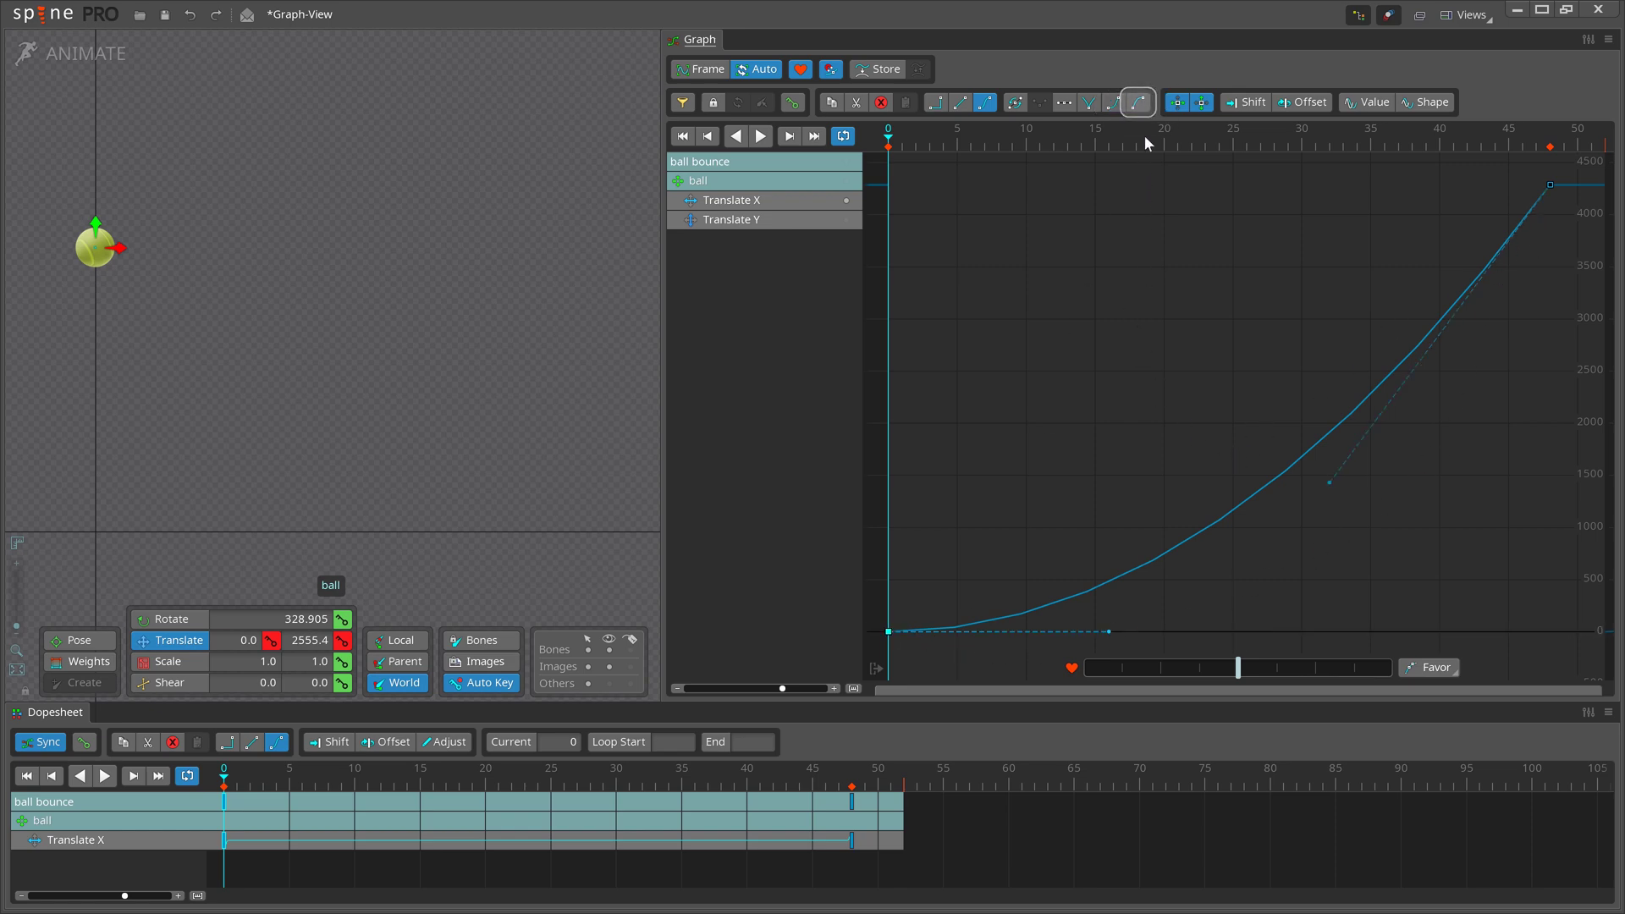
pyautogui.click(1140, 104)
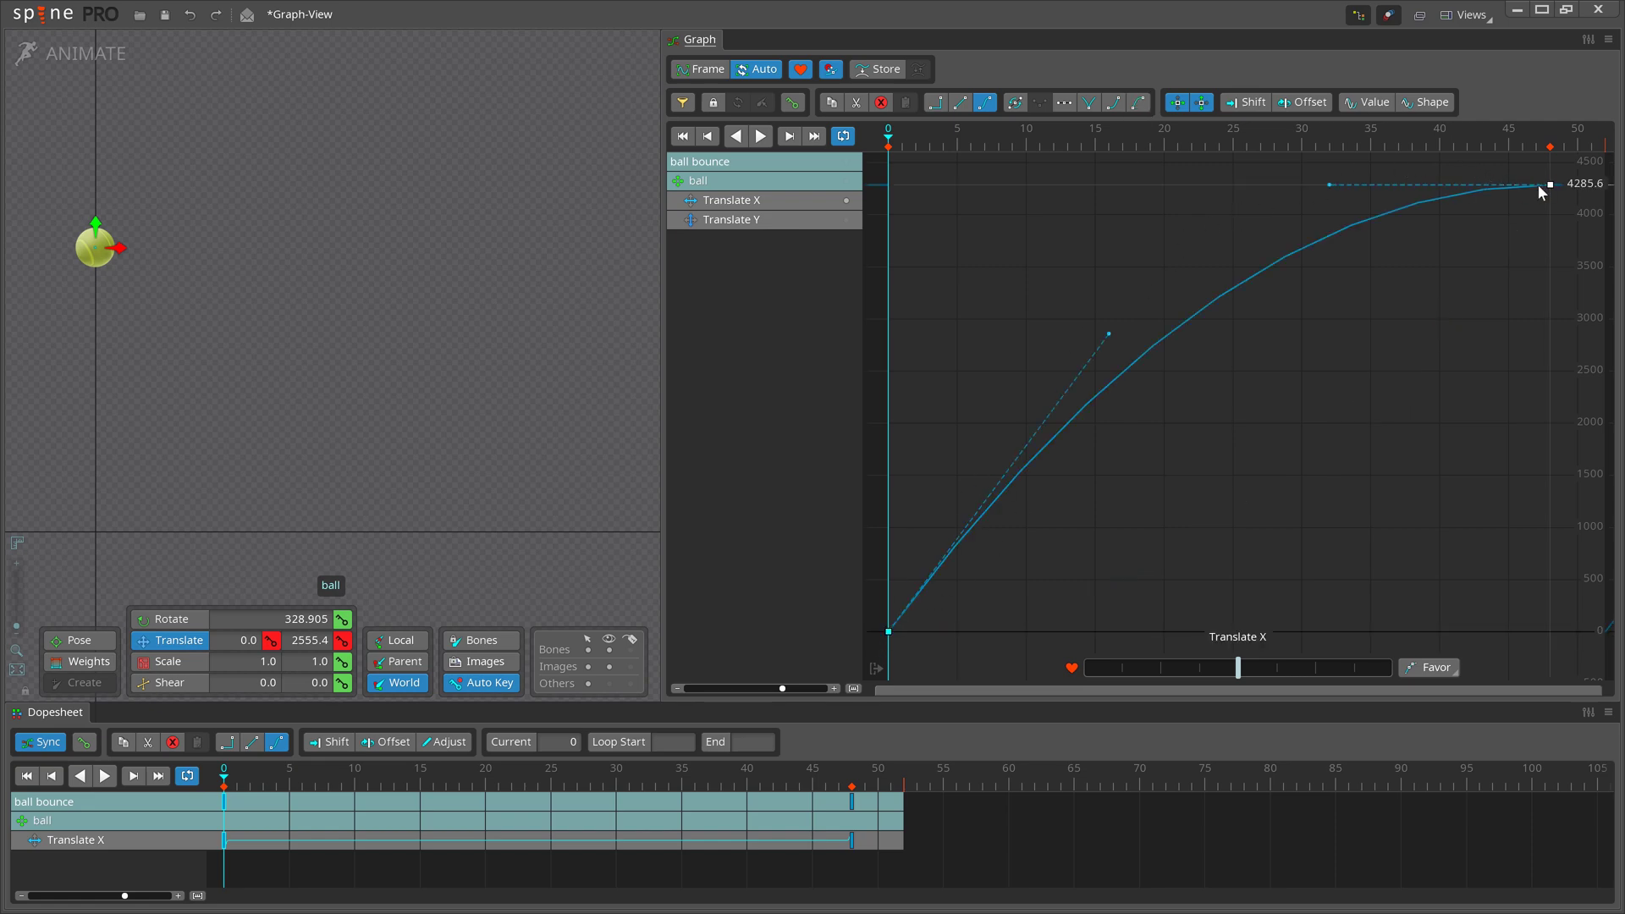
# Box-select the Translate Y keys, stretch them to end near frame 62 and scale the heights lower.
pyautogui.click(850, 226)
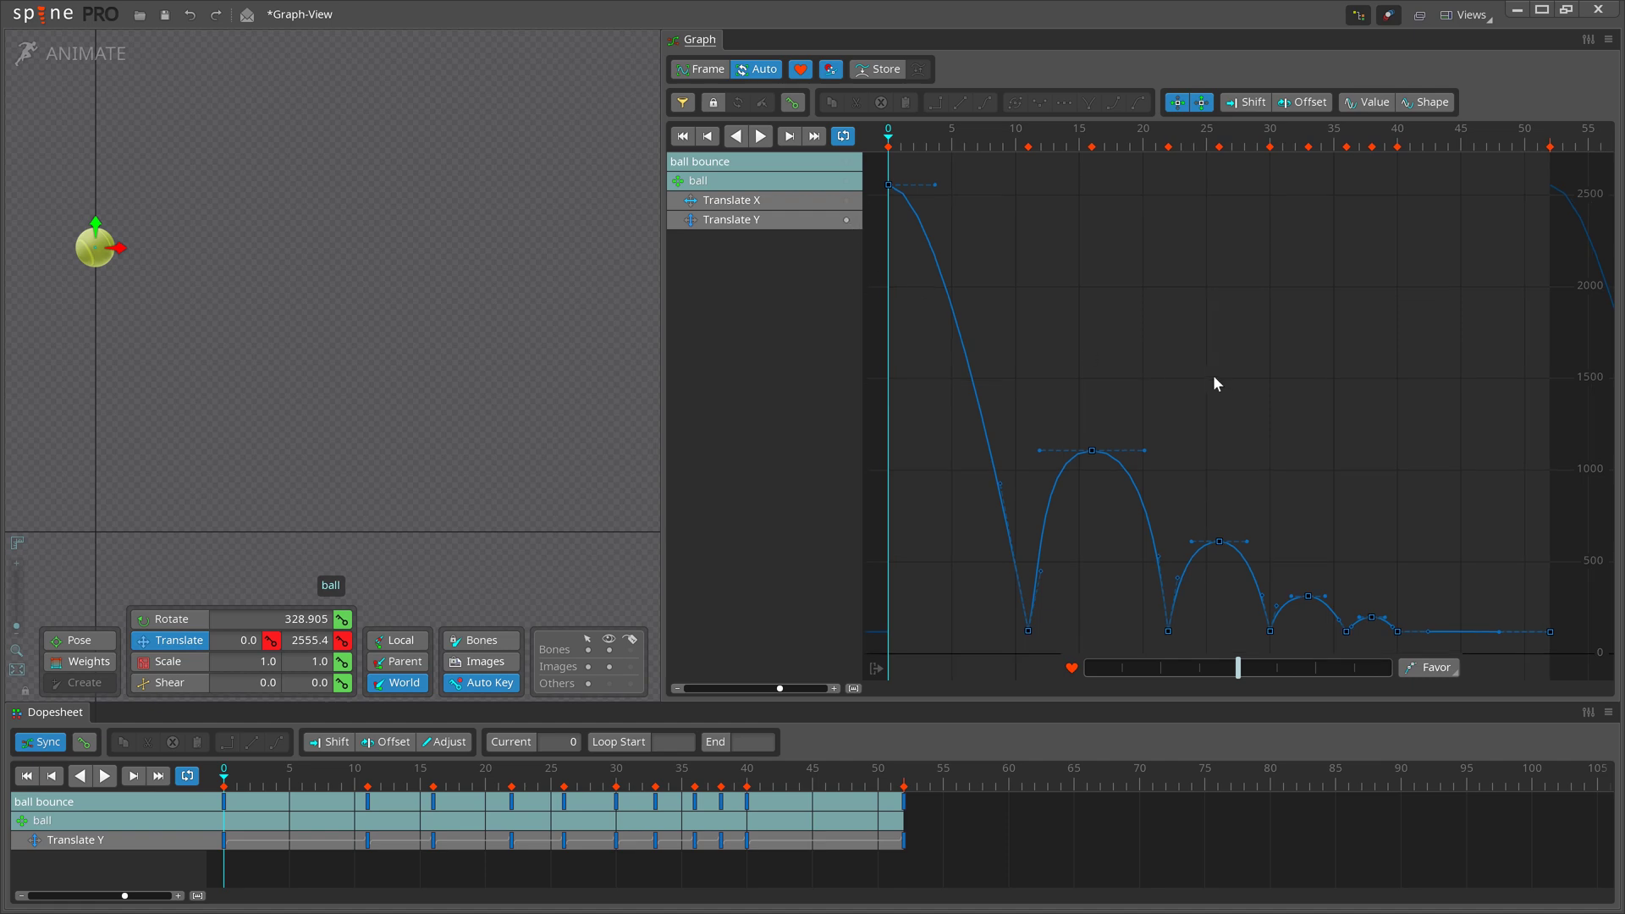
pyautogui.scroll(-5, 1194, 438)
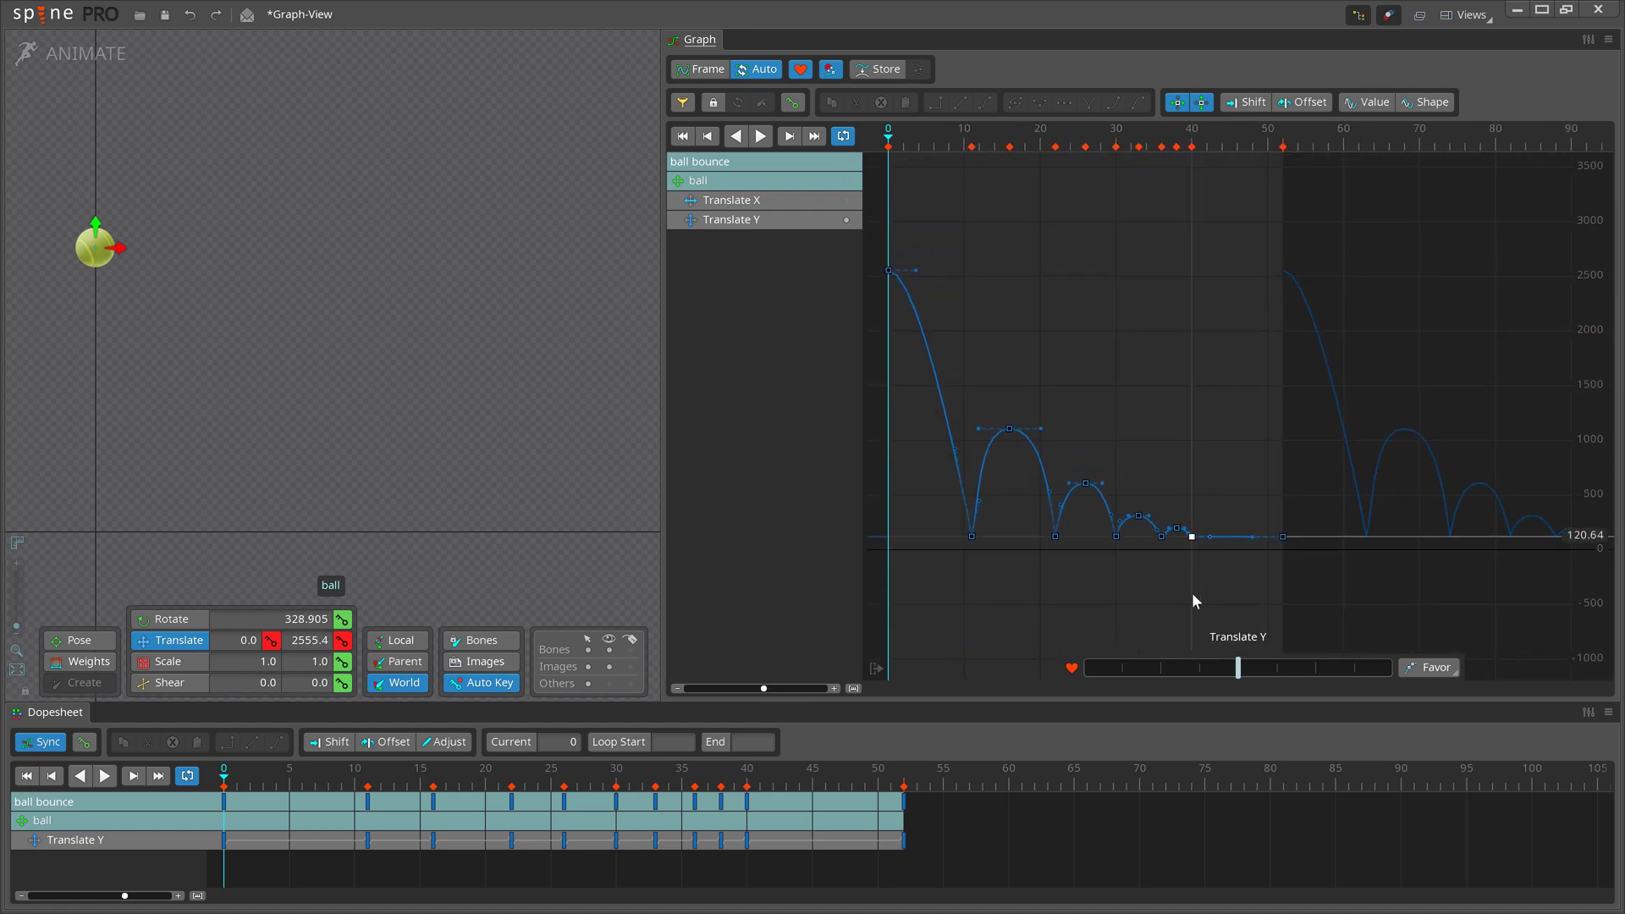
pyautogui.moveTo(1317, 616); pyautogui.dragTo(675, 165)
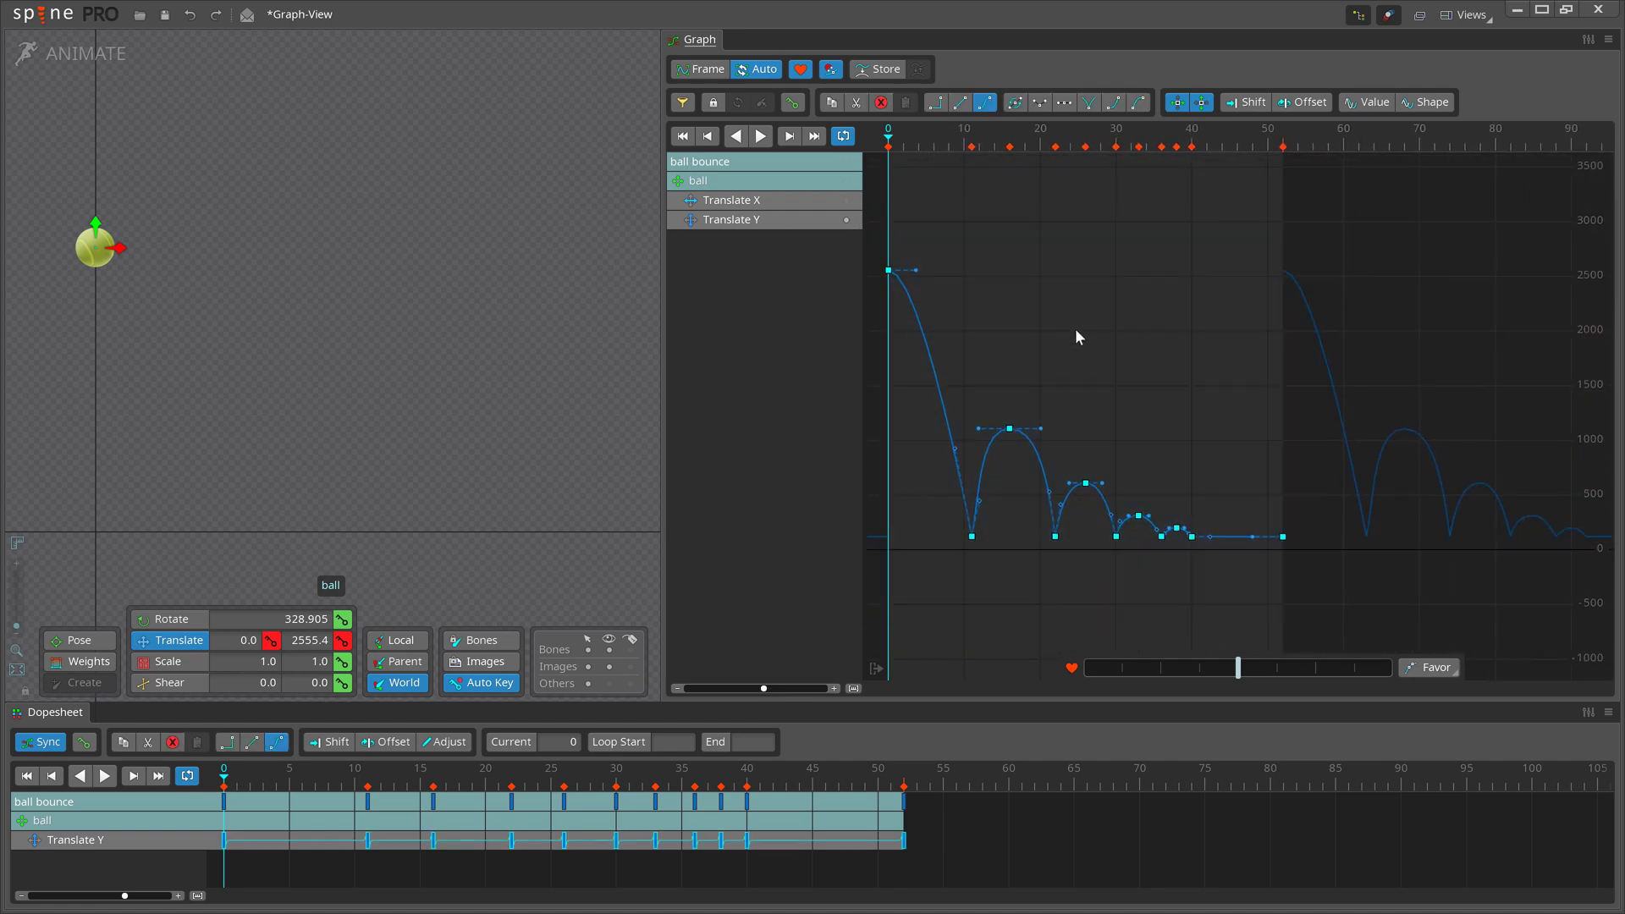
pyautogui.click(1236, 588)
pyautogui.moveTo(1313, 599); pyautogui.dragTo(803, 259)
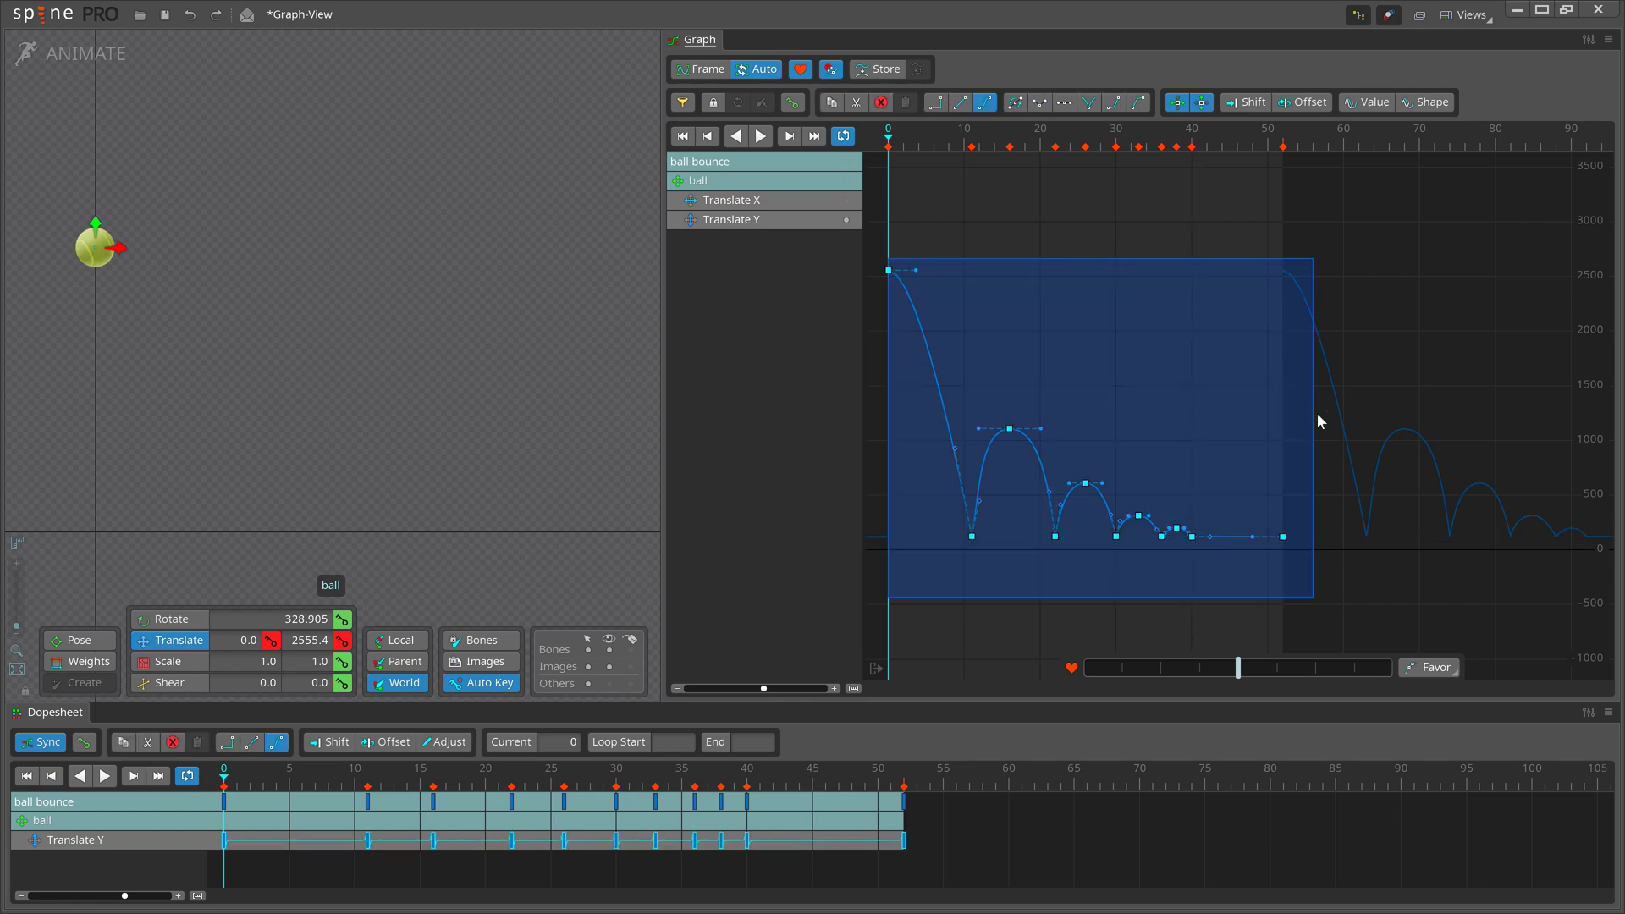
pyautogui.moveTo(1311, 414); pyautogui.dragTo(1397, 415)
pyautogui.moveTo(1191, 254)
pyautogui.mouseDown()
pyautogui.moveTo(1196, 128)
pyautogui.moveTo(1186, 280)
pyautogui.mouseUp()
pyautogui.moveTo(1211, 592); pyautogui.dragTo(1211, 663)
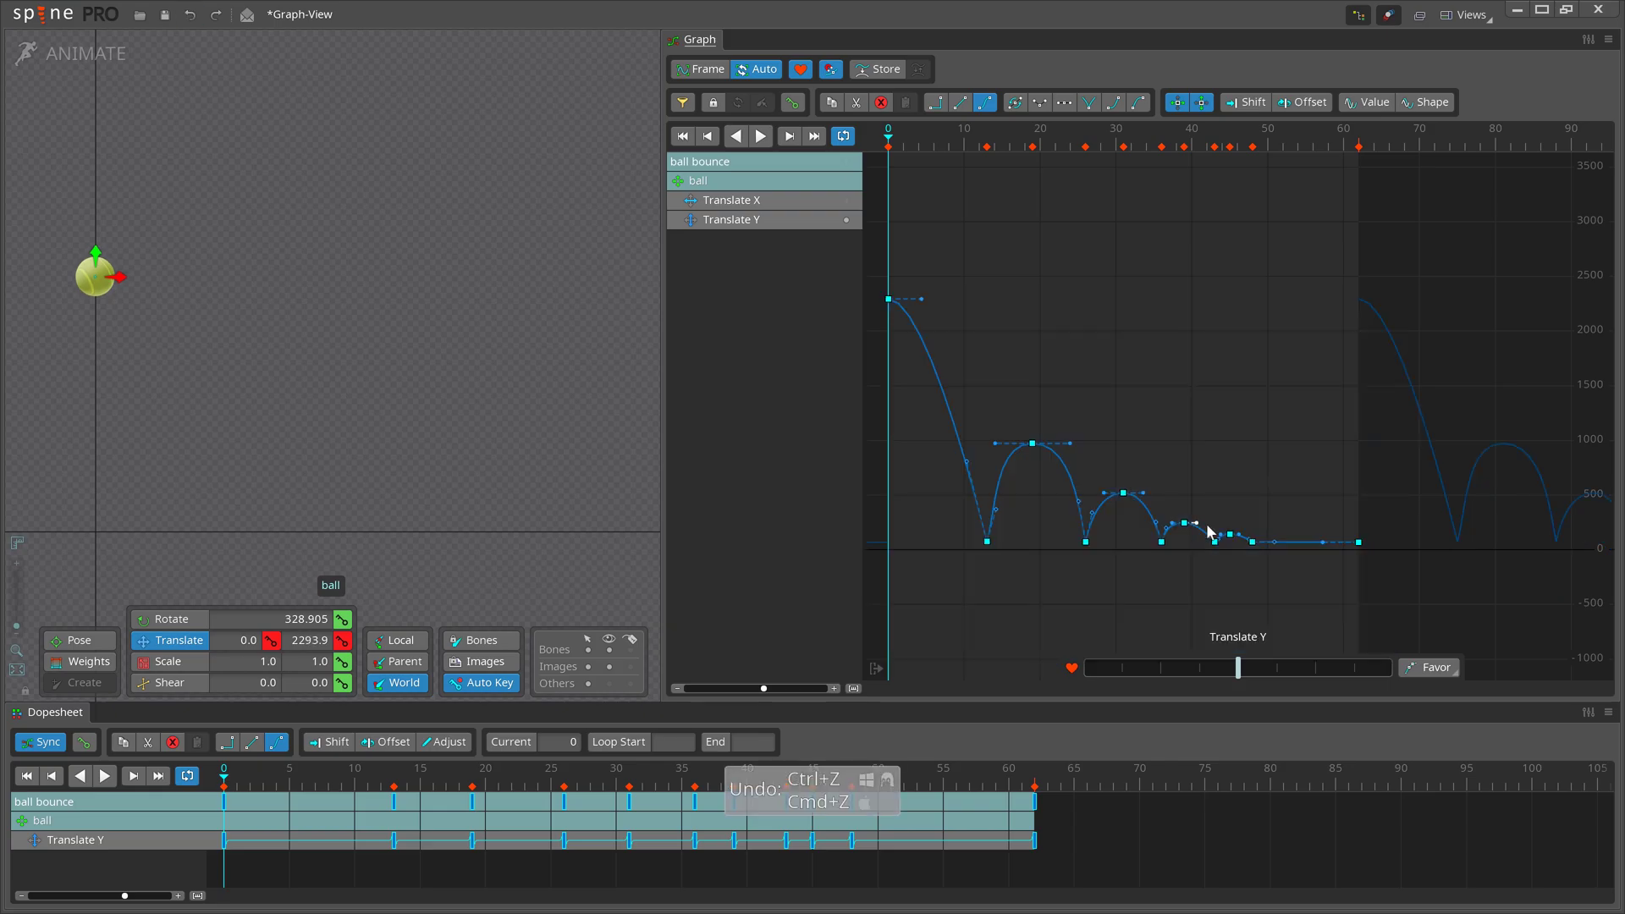
# Undo the stretch, lower the first rebound peak to about 519 and a later peak to 247.
pyautogui.hotkey('ctrl', 'z')
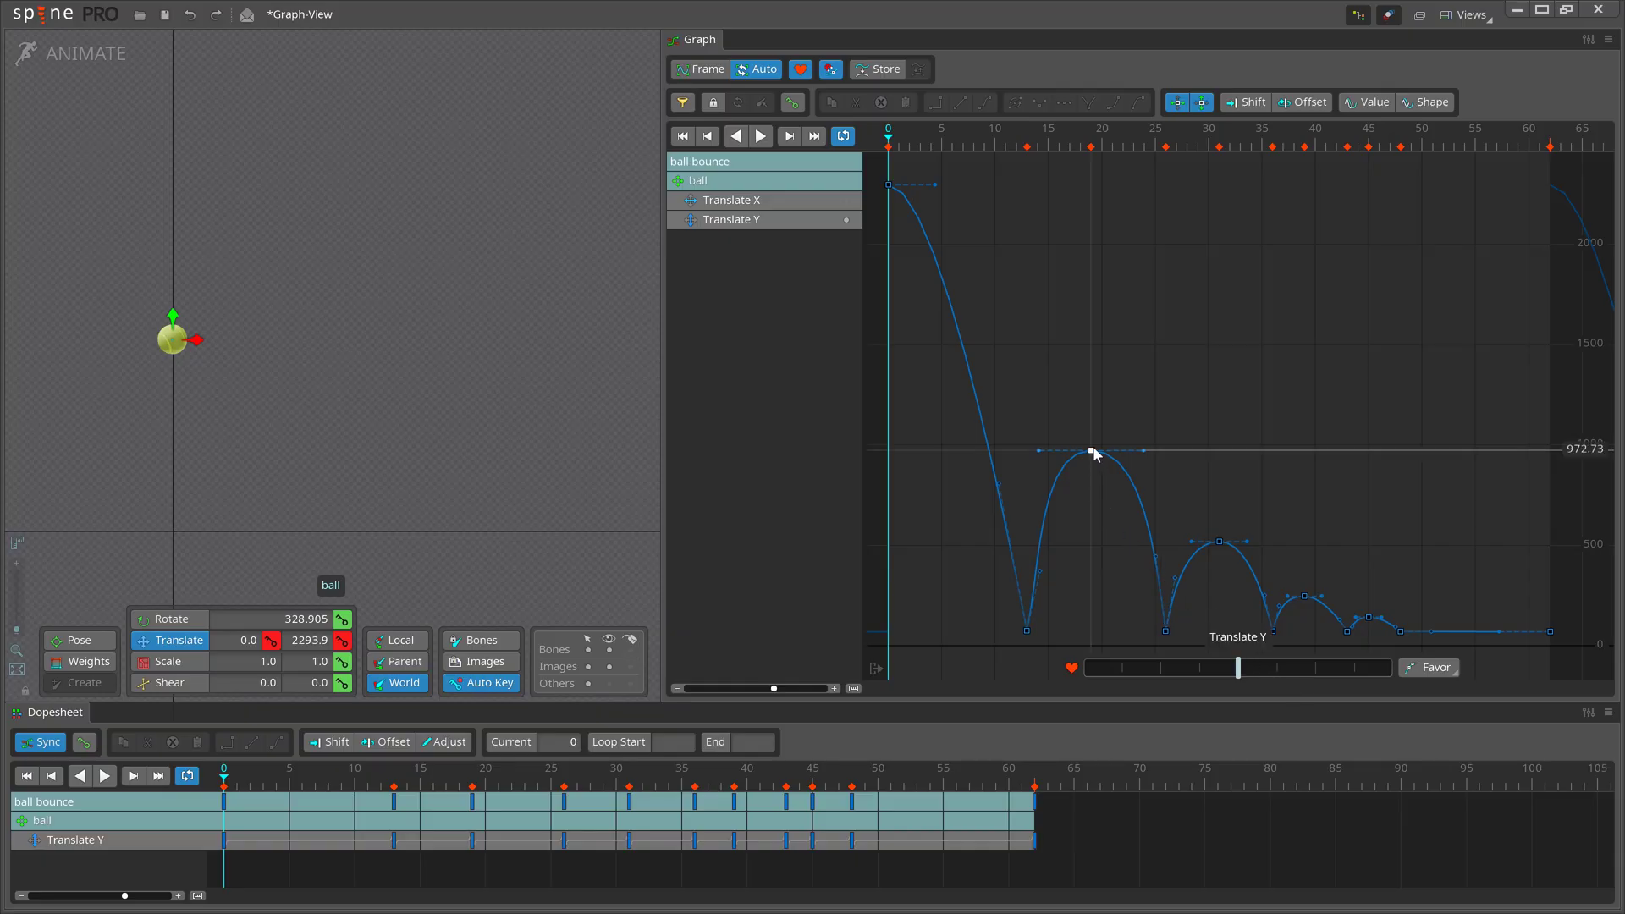
pyautogui.moveTo(1092, 453)
pyautogui.mouseDown()
pyautogui.moveTo(1095, 291)
pyautogui.moveTo(1083, 525)
pyautogui.moveTo(1091, 446)
pyautogui.moveTo(1197, 443)
pyautogui.moveTo(1034, 442)
pyautogui.moveTo(1097, 440)
pyautogui.mouseUp()
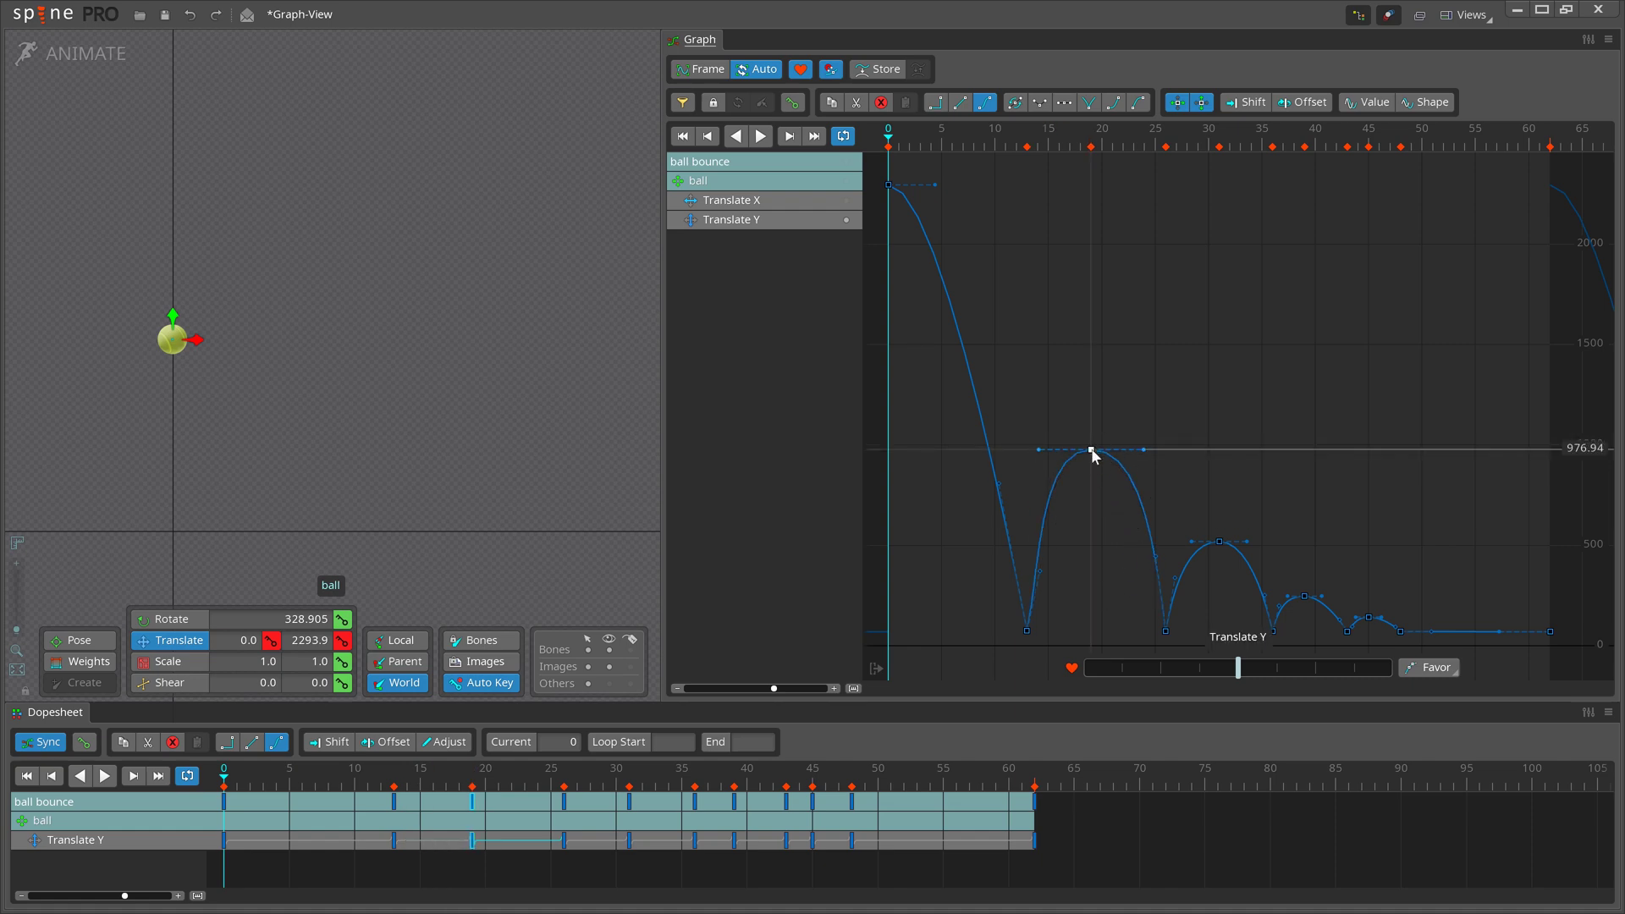
pyautogui.moveTo(1091, 450)
pyautogui.mouseDown()
pyautogui.moveTo(1088, 370)
pyautogui.moveTo(1089, 496)
pyautogui.moveTo(1096, 451)
pyautogui.mouseUp()
pyautogui.click(1027, 632)
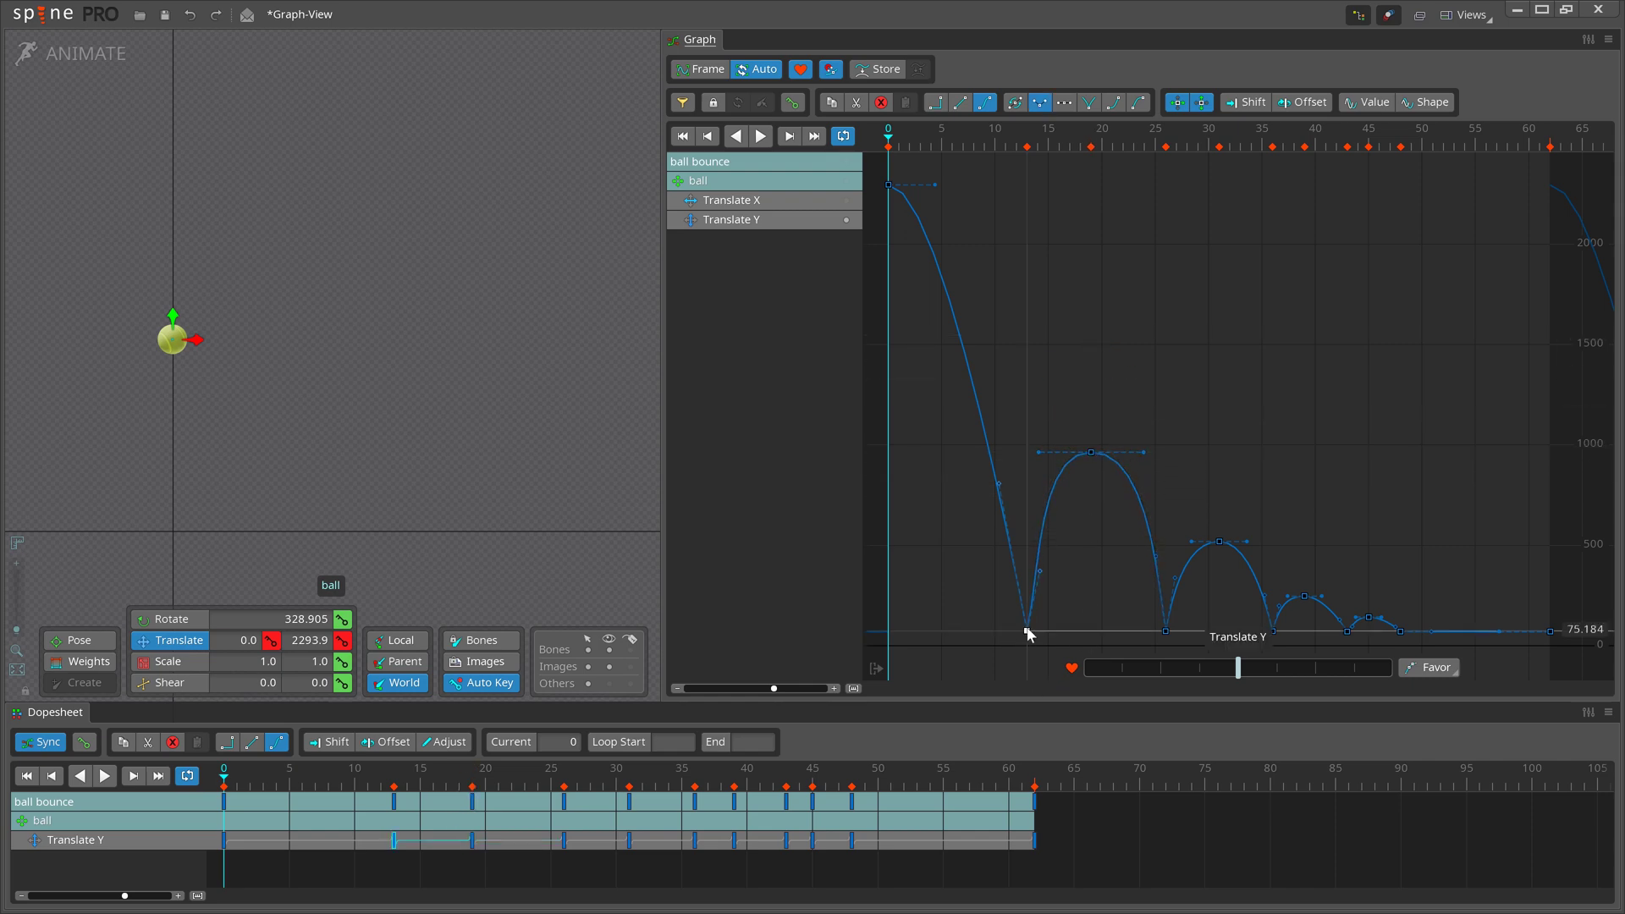
pyautogui.moveTo(1028, 633)
pyautogui.mouseDown()
pyautogui.moveTo(1065, 632)
pyautogui.moveTo(981, 632)
pyautogui.moveTo(1028, 632)
pyautogui.mouseUp()
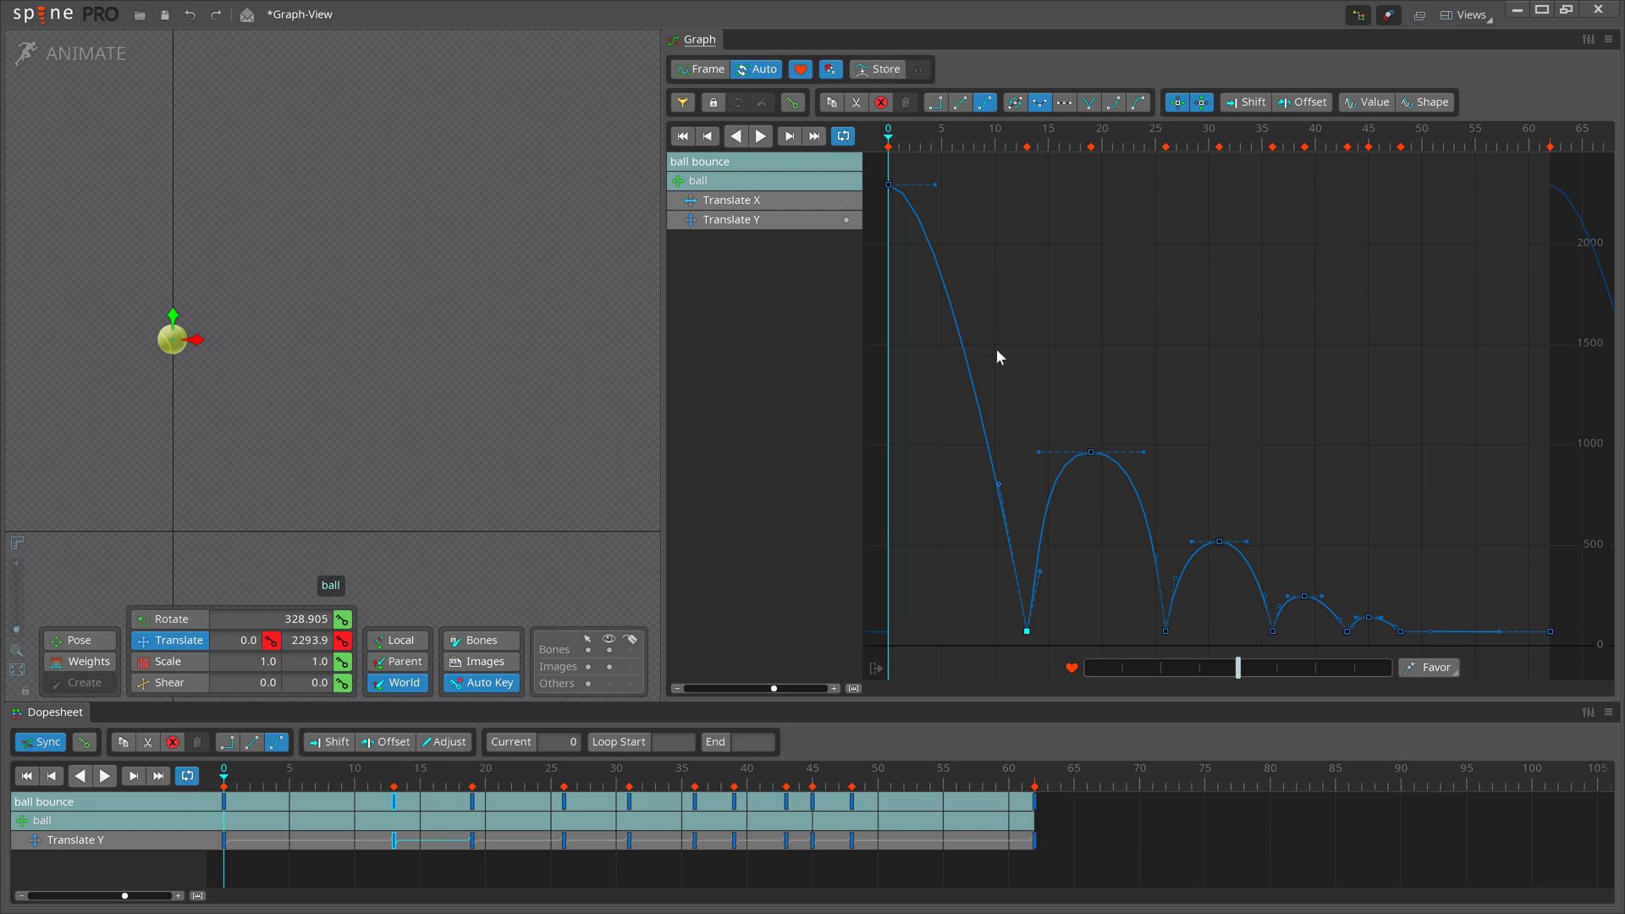
pyautogui.moveTo(1091, 453); pyautogui.dragTo(1082, 552)
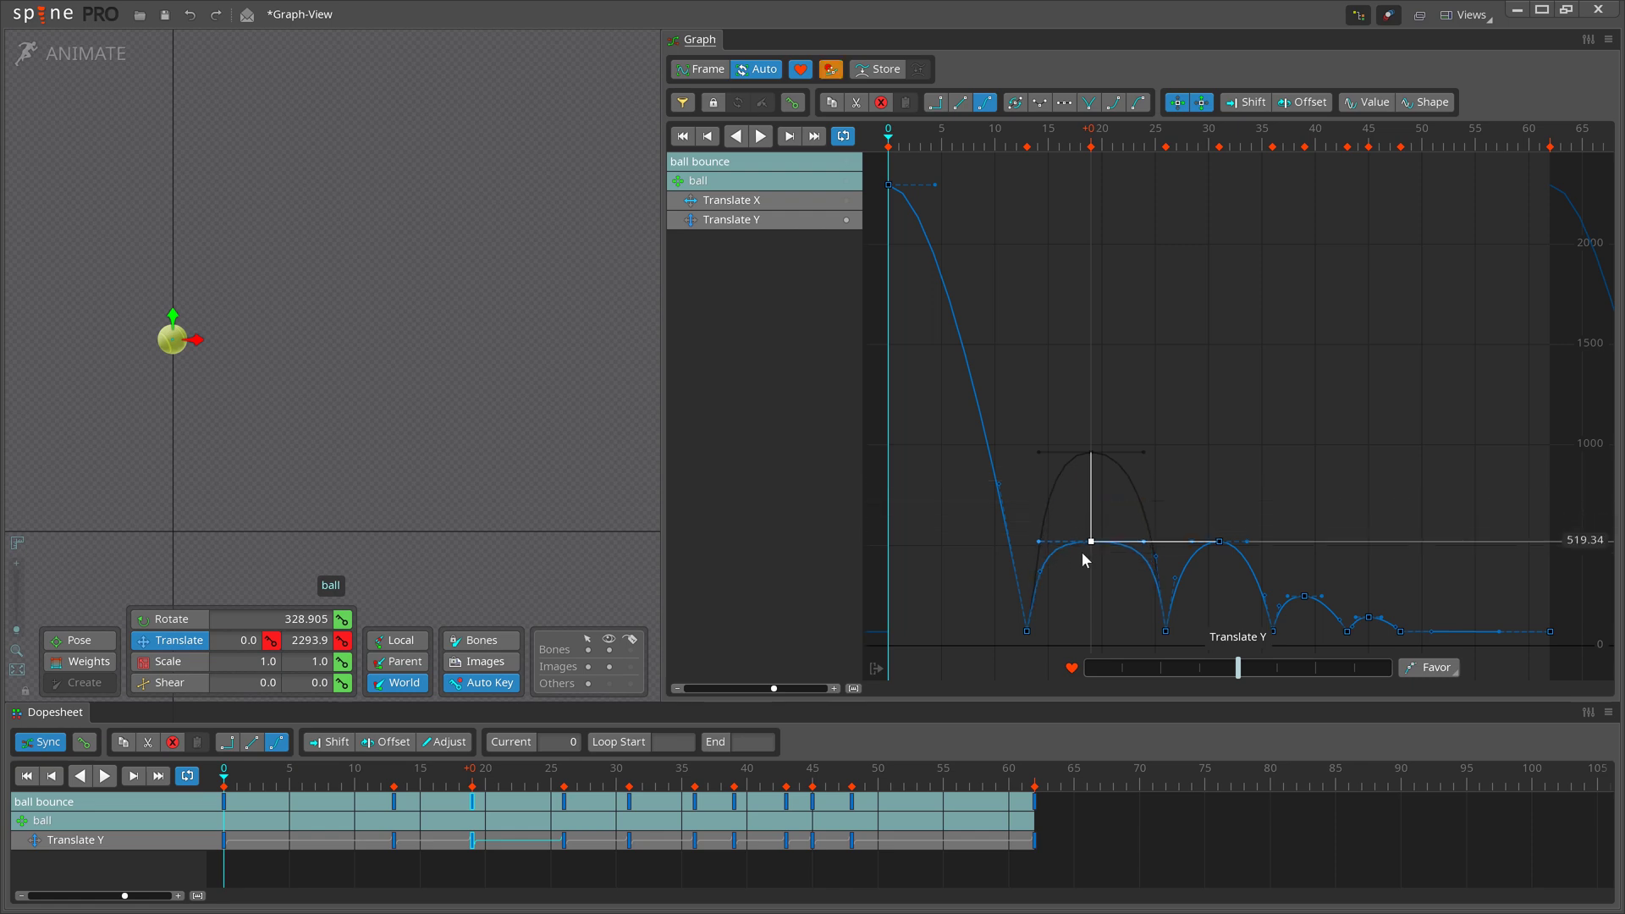
pyautogui.click(1304, 597)
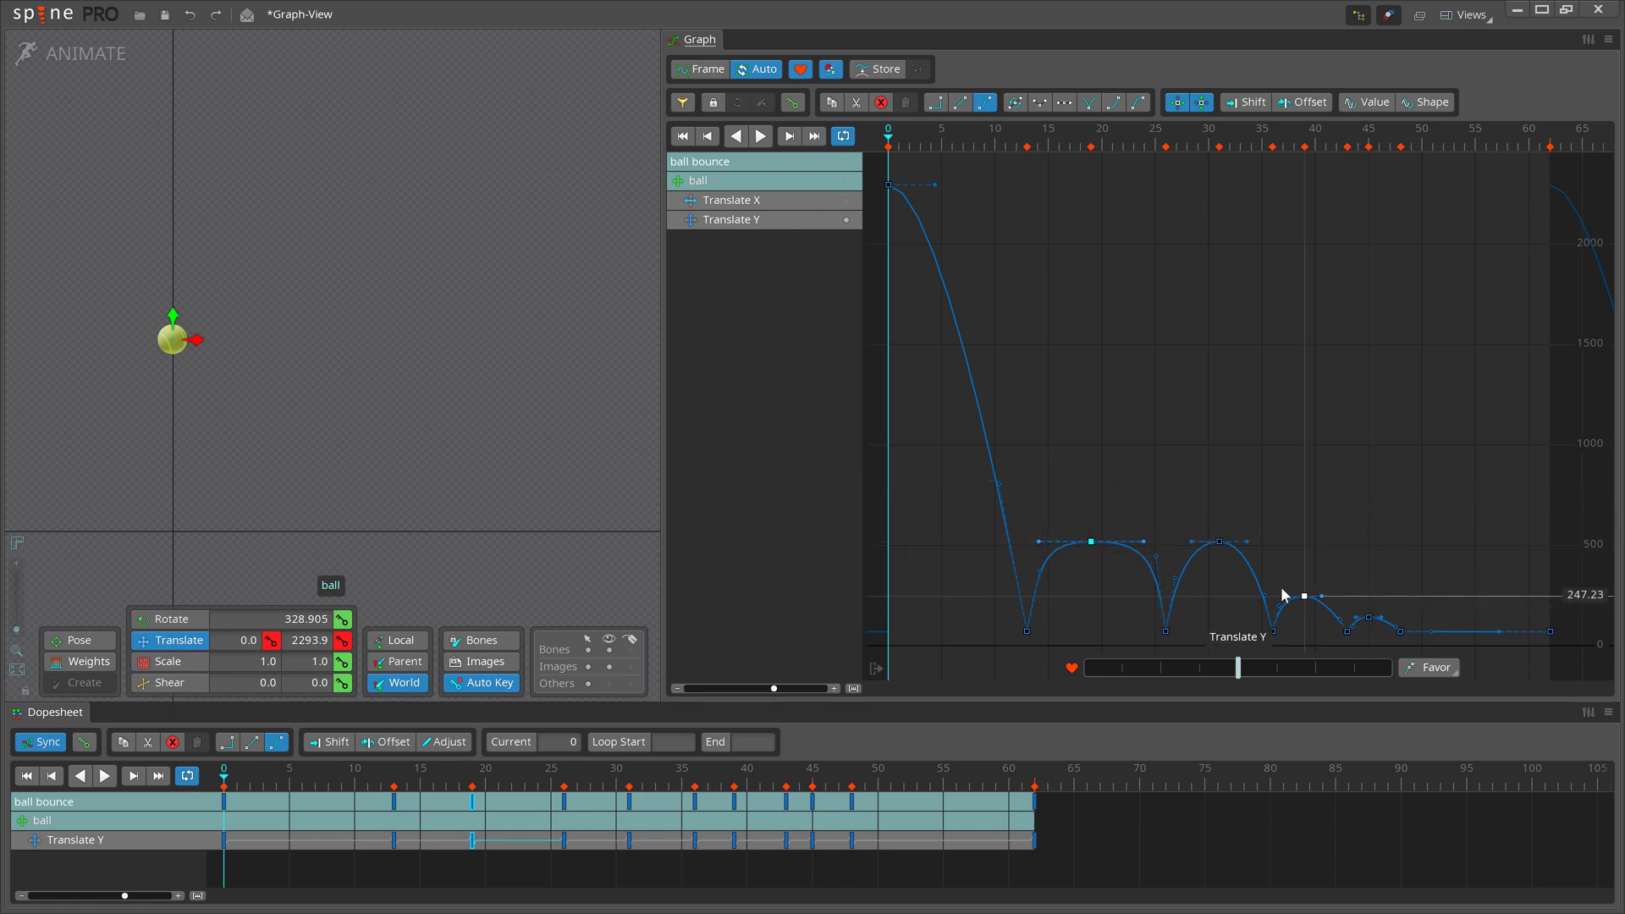
pyautogui.moveTo(1217, 541); pyautogui.dragTo(1210, 601)
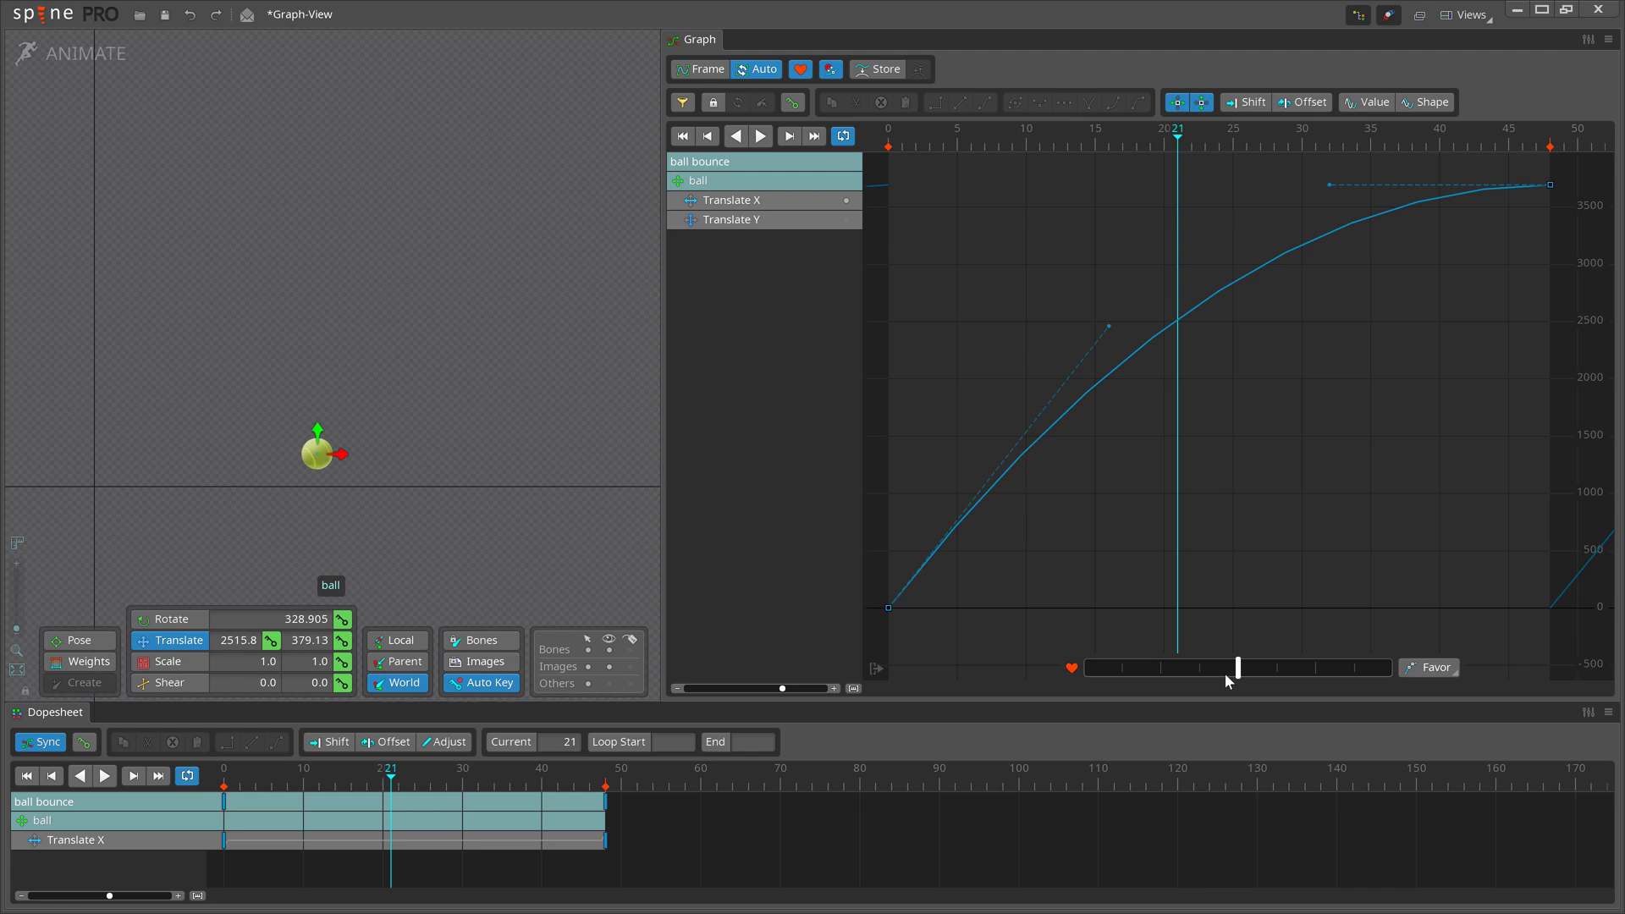
# Try biasing the Translate X ease with the favor bar, then return it to neutral.
pyautogui.click(800, 69)
pyautogui.click(800, 70)
pyautogui.moveTo(1241, 672); pyautogui.dragTo(1333, 666)
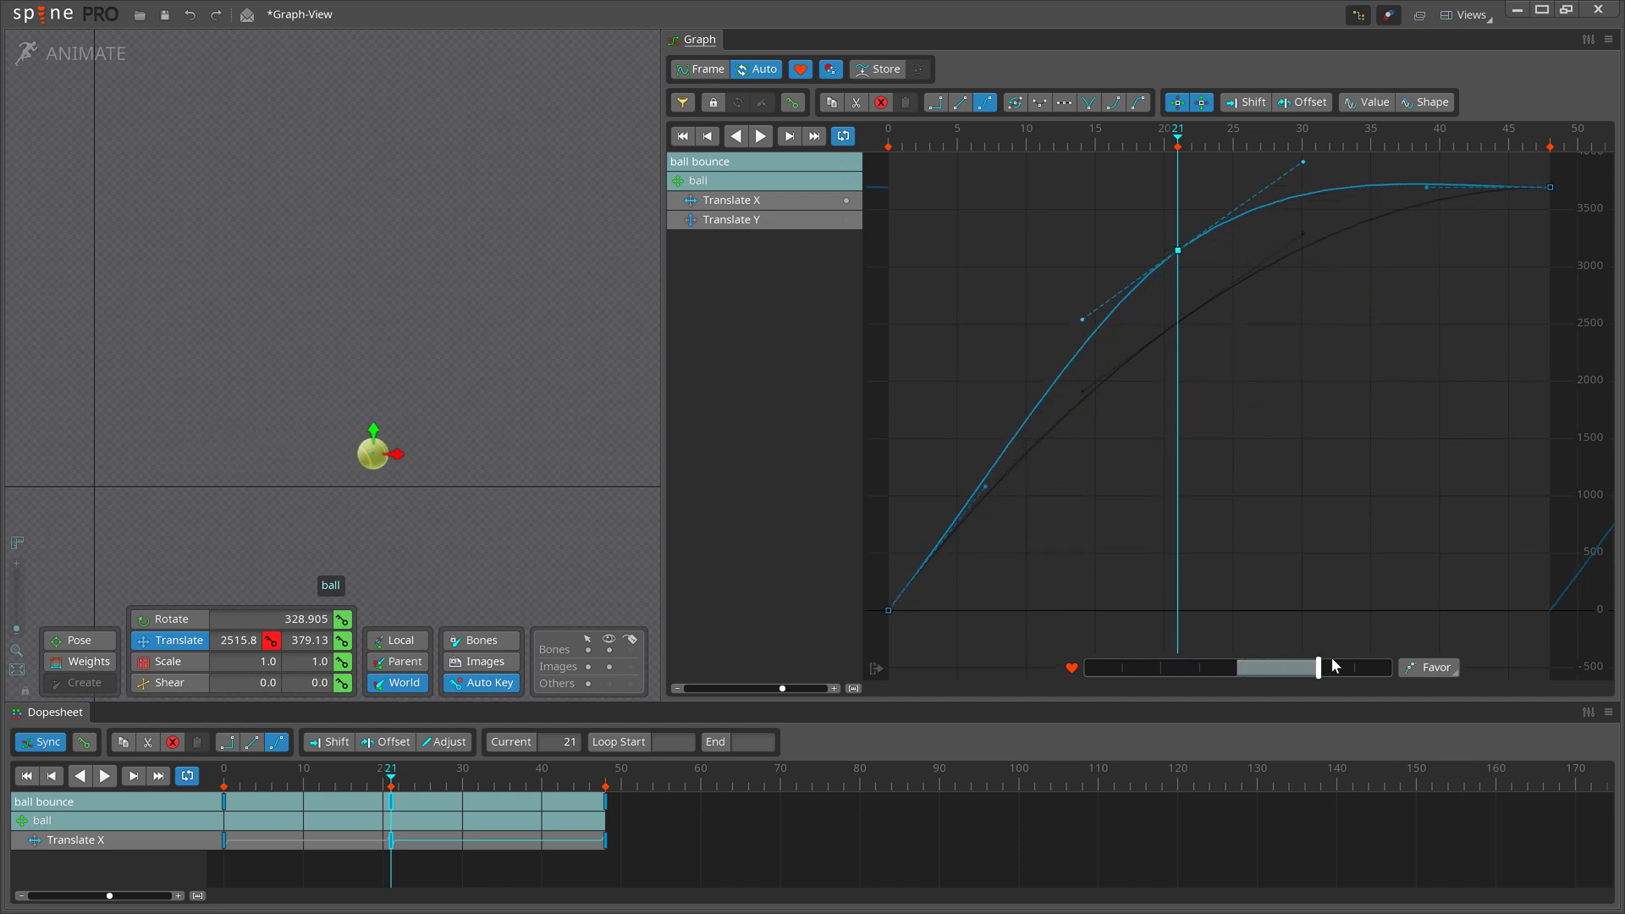
pyautogui.moveTo(1333, 666); pyautogui.dragTo(1106, 667)
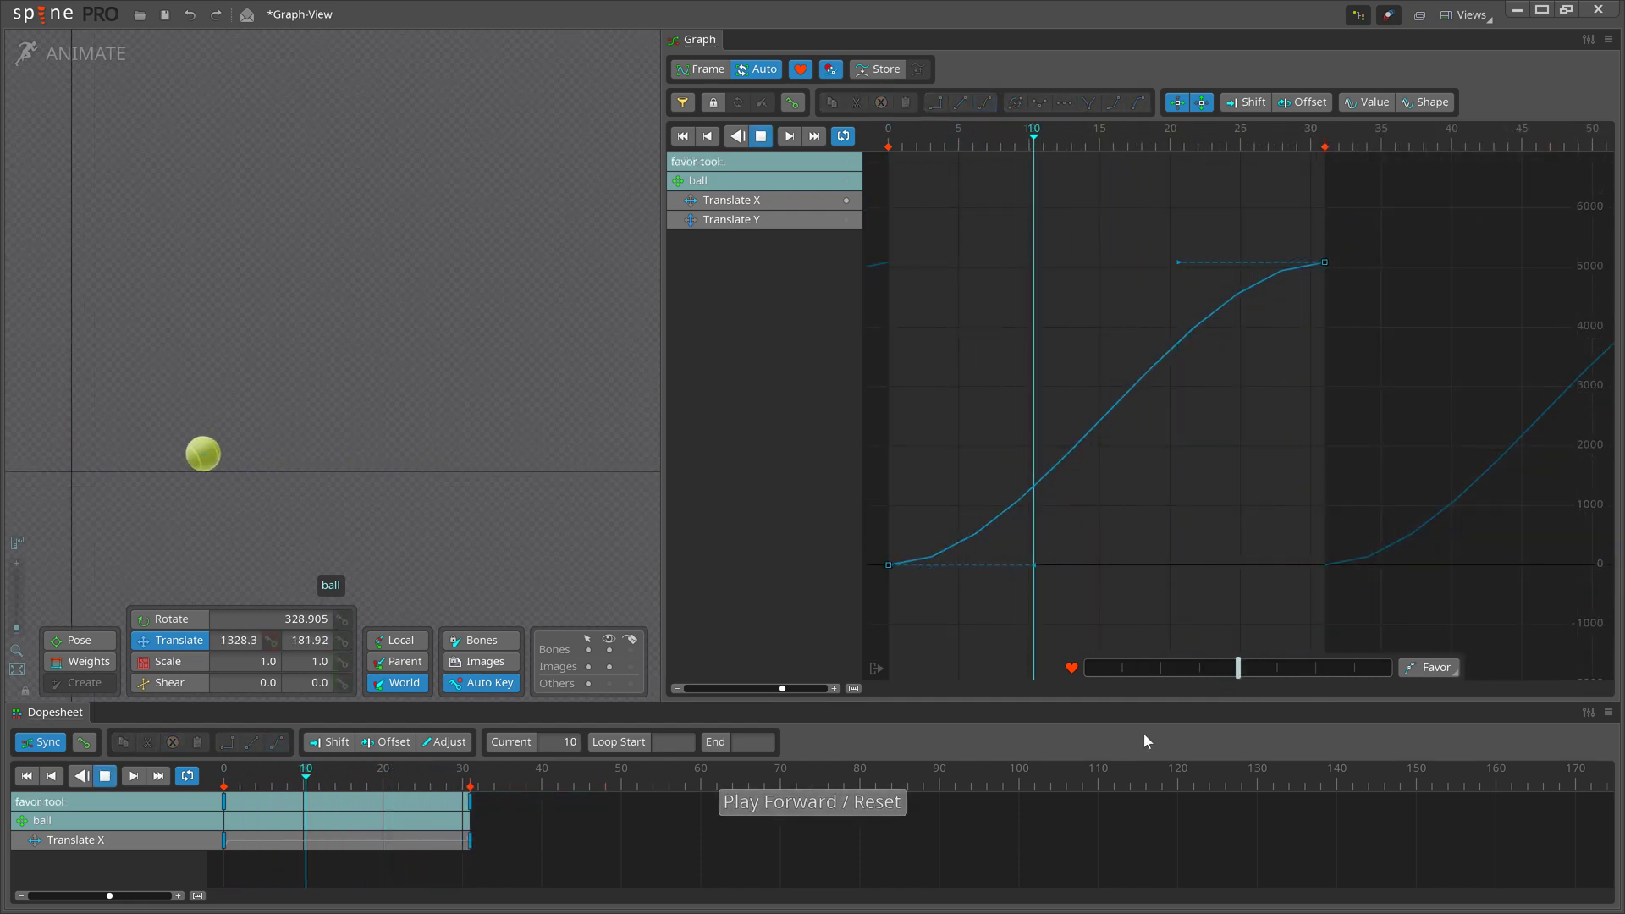
# Add a Translate X key at frame 5 with its favor pushed to one side.
pyautogui.press('space')
pyautogui.press('Right')
pyautogui.press('Right')
pyautogui.press('Right')
pyautogui.press('Right')
pyautogui.press('Right')
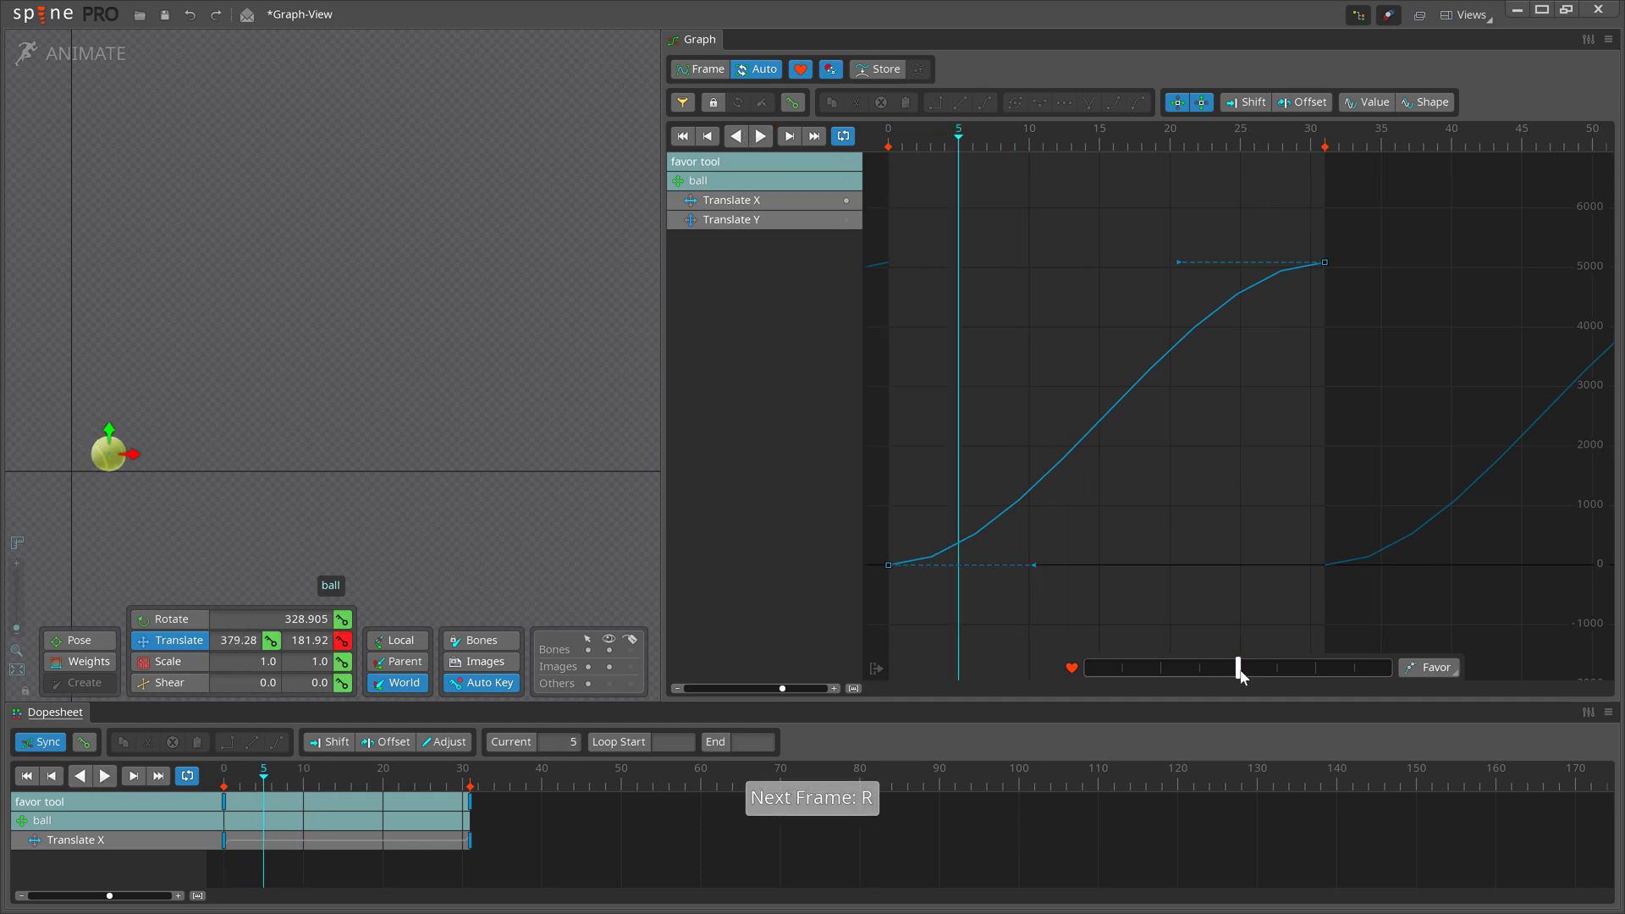
pyautogui.moveTo(1238, 669); pyautogui.dragTo(1153, 682)
# Add a favored key at frame 25, preview it, and undo a stronger favor attempt.
pyautogui.press('Right')
pyautogui.press('Right')
pyautogui.press('Right')
pyautogui.press('Right')
pyautogui.press('Right')
pyautogui.press('Right')
pyautogui.press('Right')
pyautogui.press('Right')
pyautogui.press('Right')
pyautogui.press('Right')
pyautogui.press('Right')
pyautogui.press('Right')
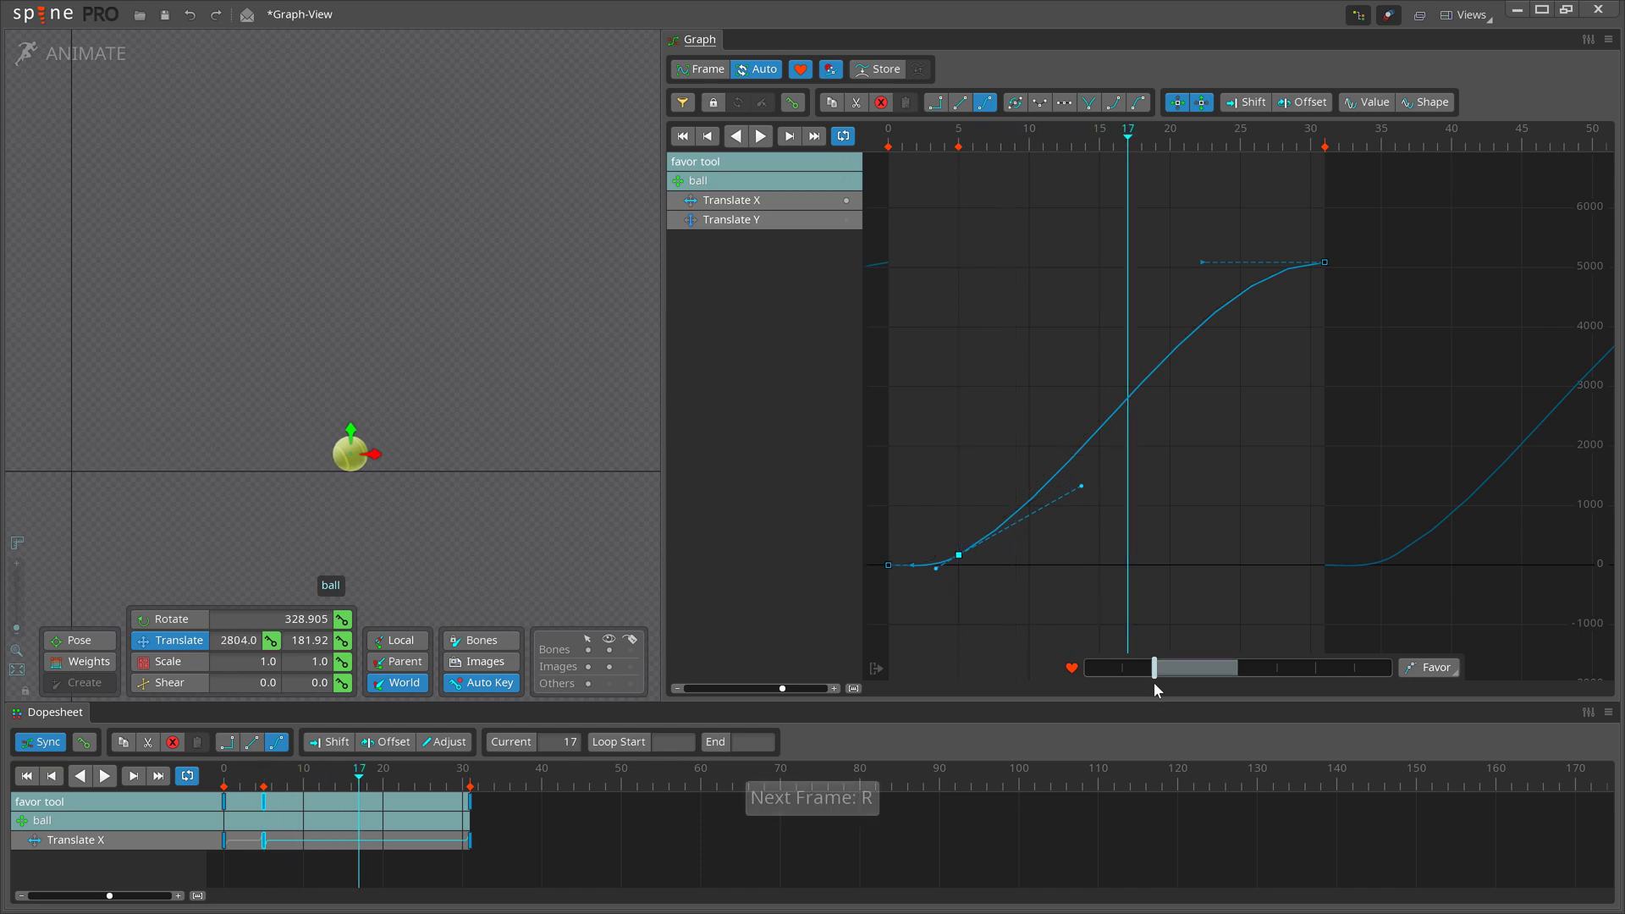
pyautogui.press('Right')
pyautogui.press('Right')
pyautogui.press('Right')
pyautogui.press('Right')
pyautogui.press('Right')
pyautogui.press('Right')
pyautogui.press('Right')
pyautogui.press('Right')
pyautogui.click(1257, 635)
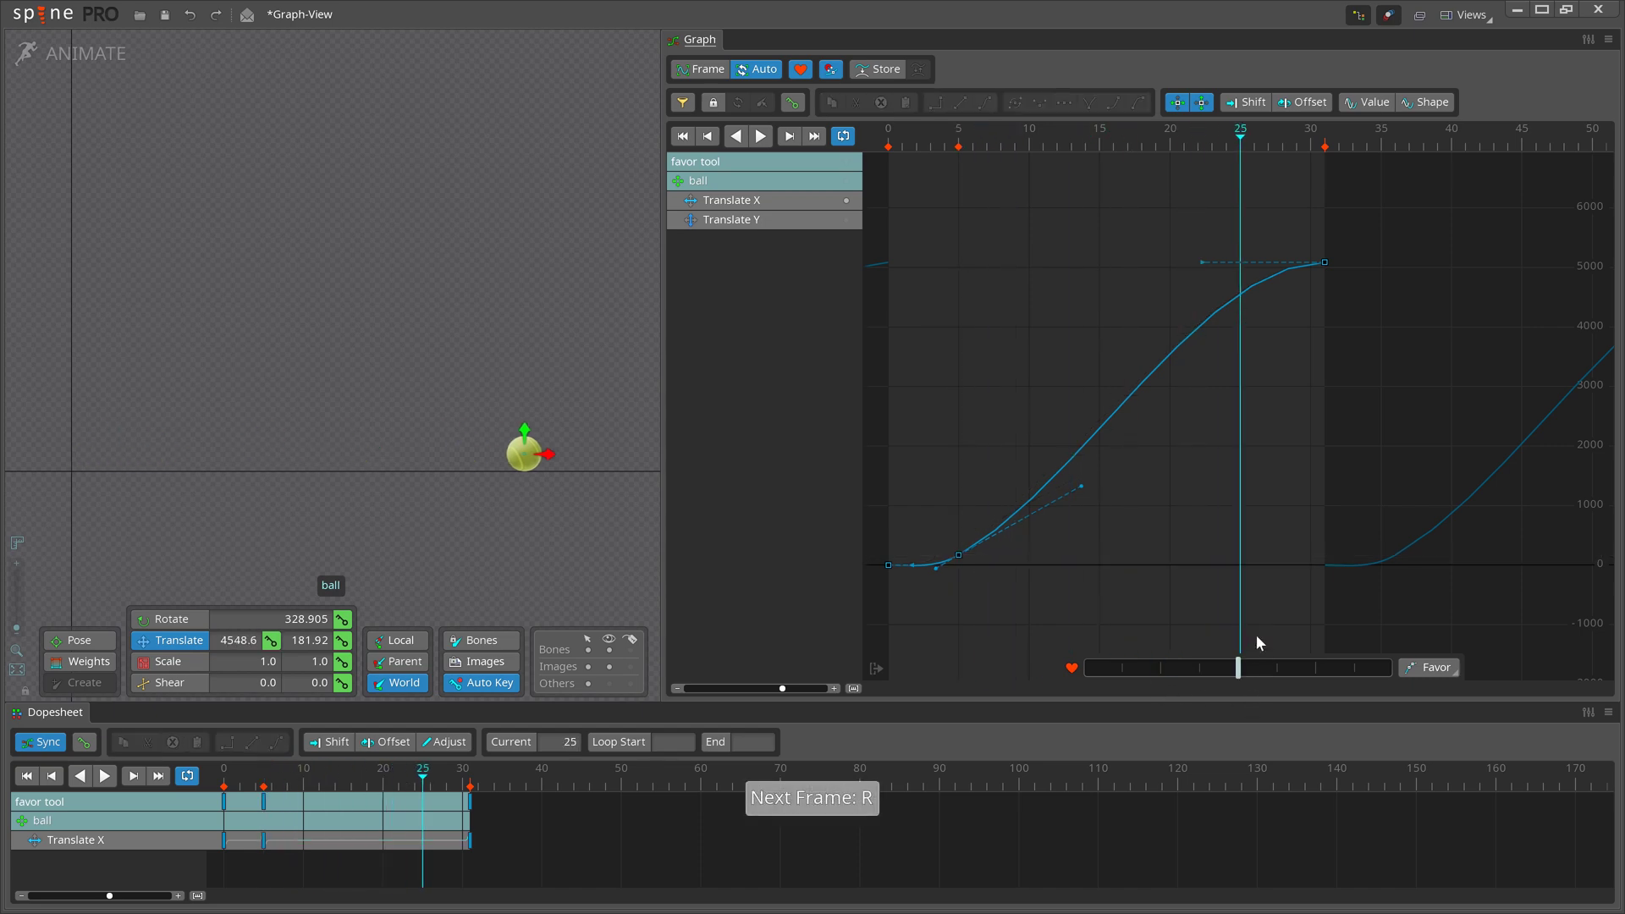
pyautogui.moveTo(1239, 667); pyautogui.dragTo(1313, 670)
pyautogui.press('l')
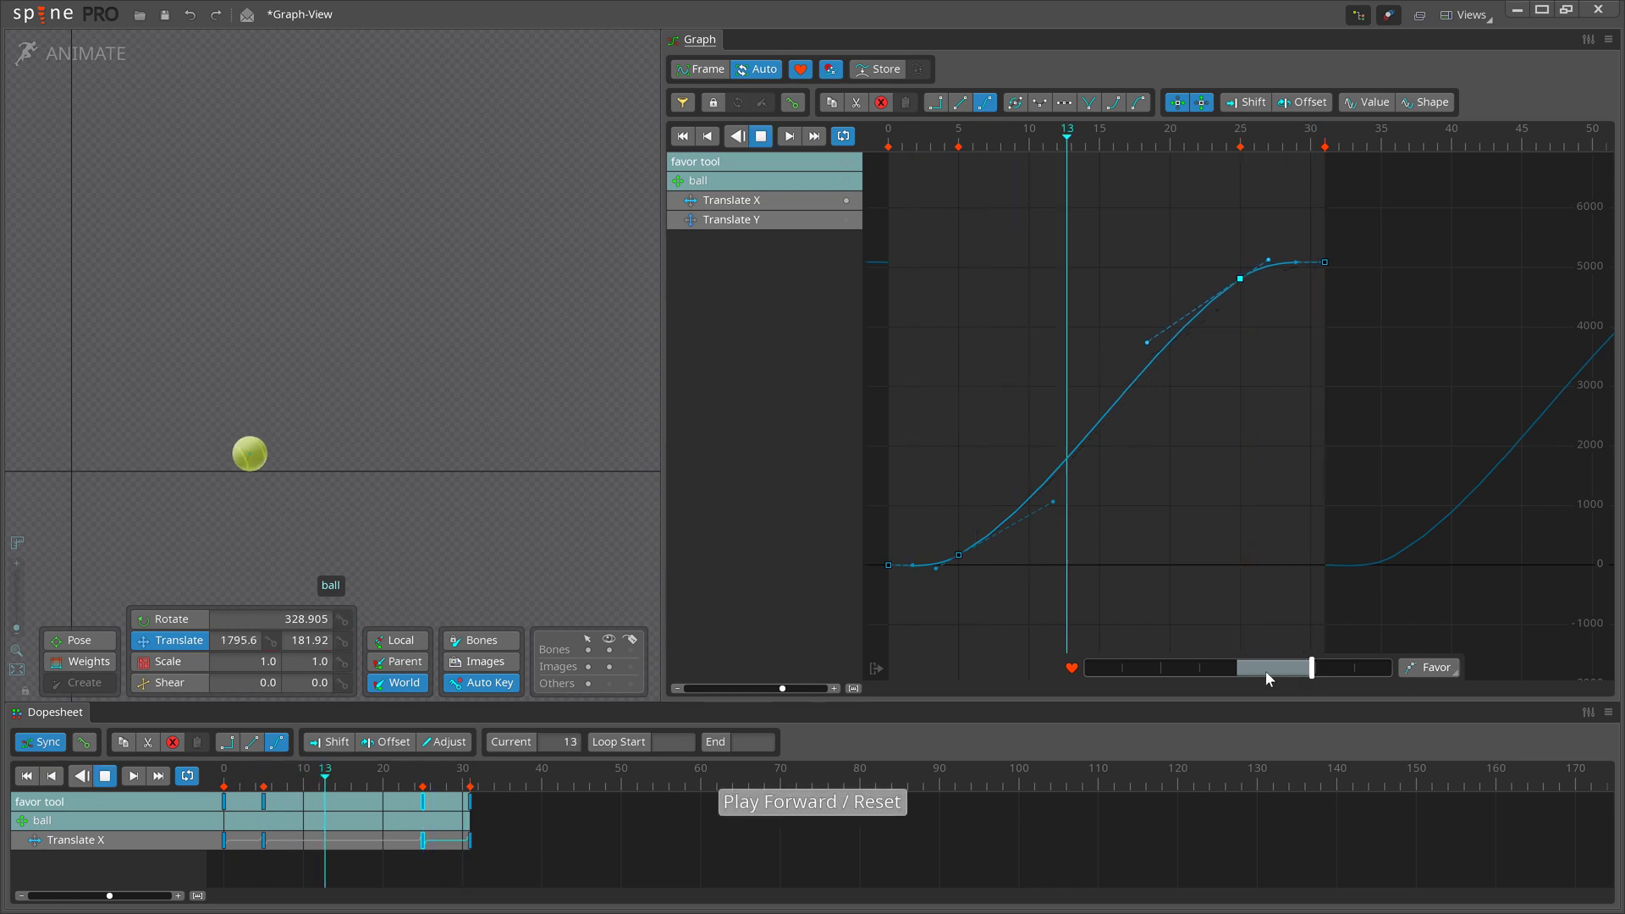
pyautogui.press('l')
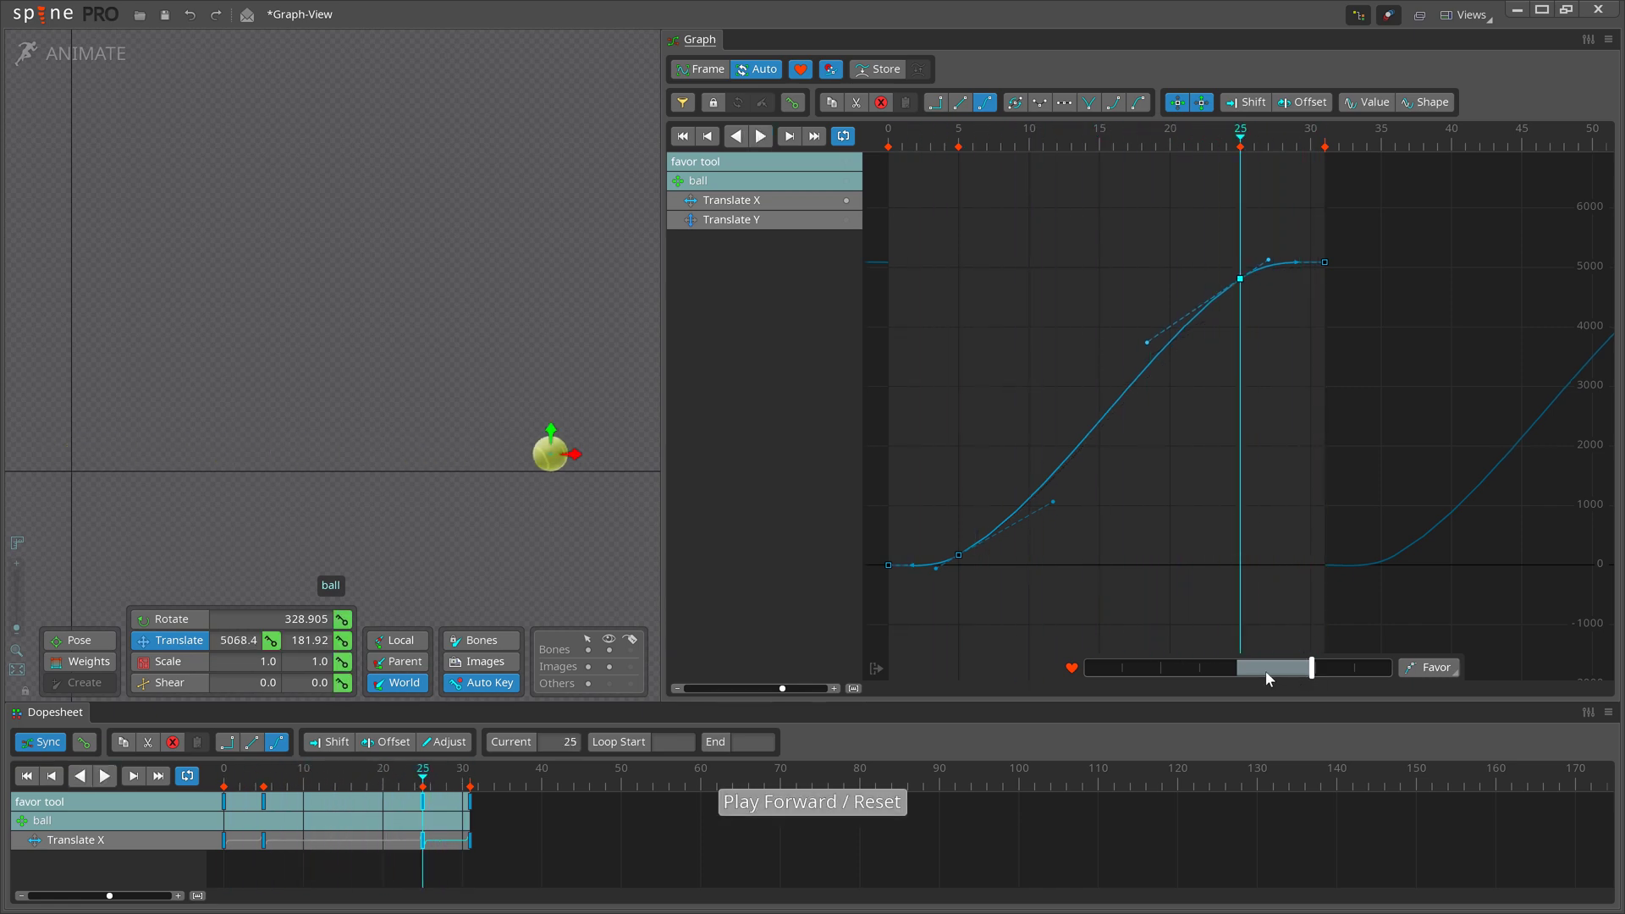
pyautogui.click(1219, 673)
pyautogui.hotkey('ctrl', 'z')
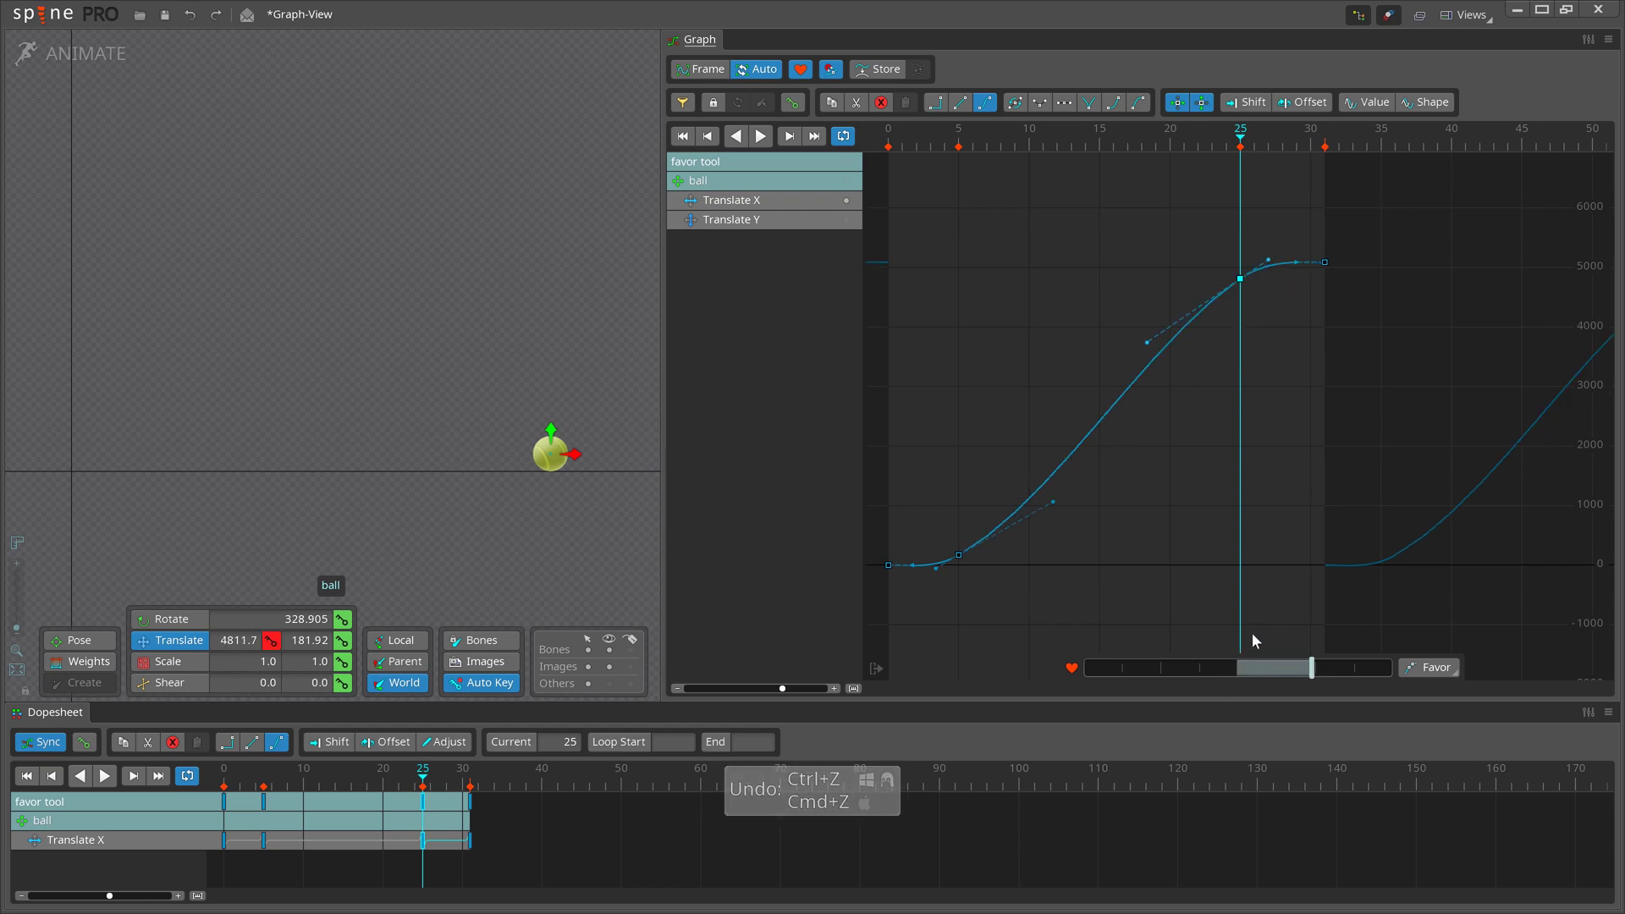
pyautogui.click(1253, 635)
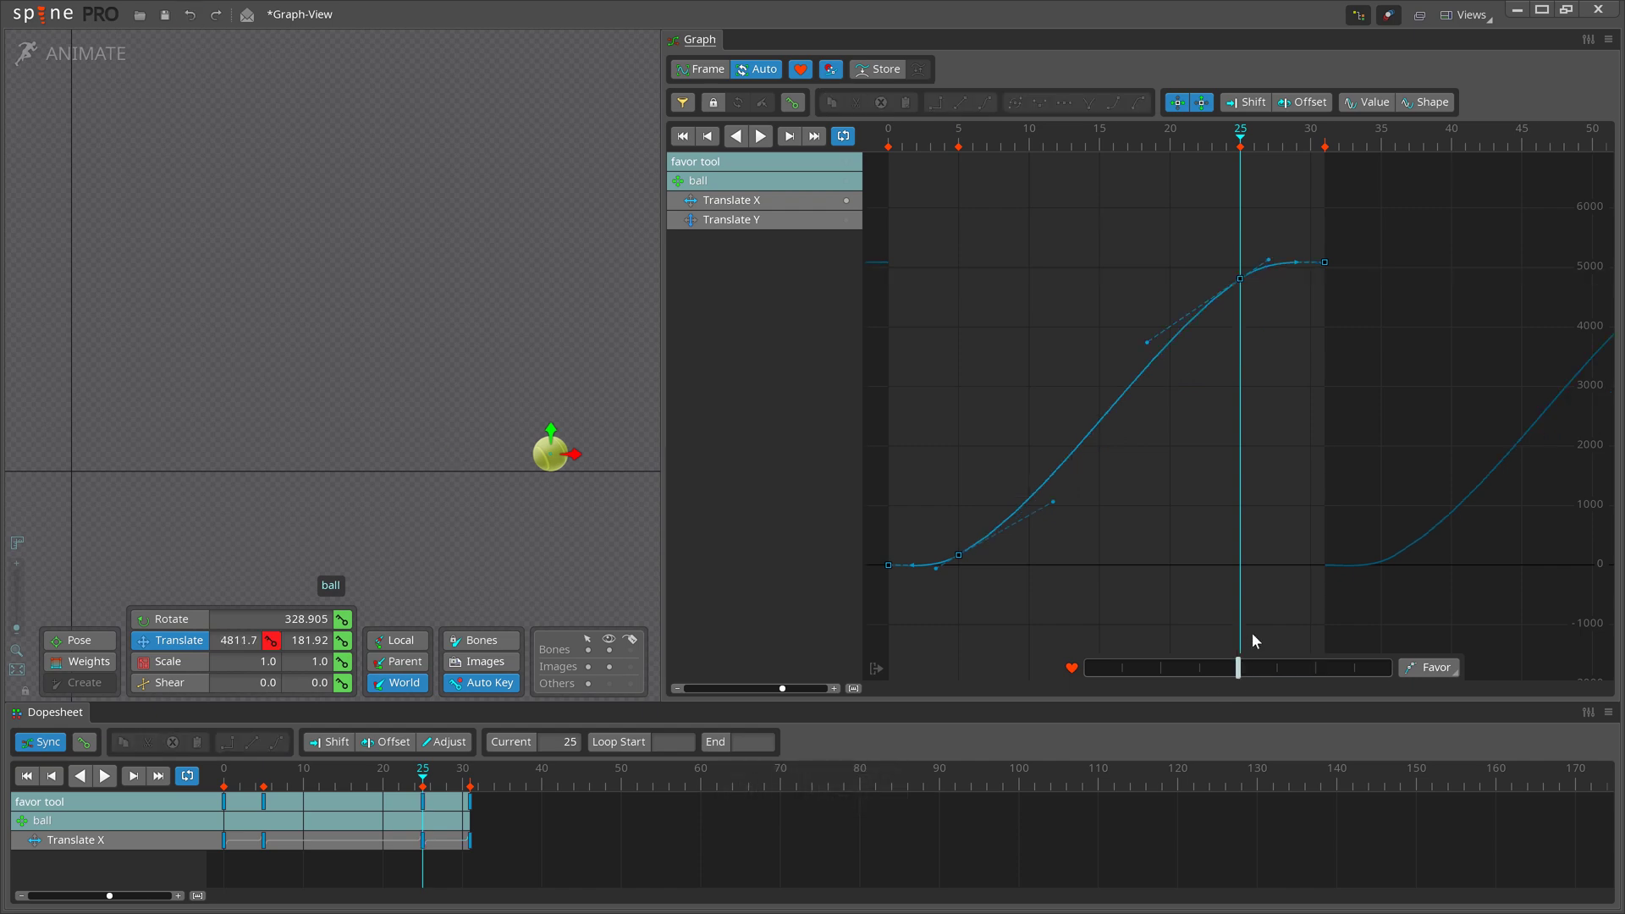
# Favor frame 25 fully for overshoot and fully ease frame 5, then lower it slightly.
pyautogui.press('s')
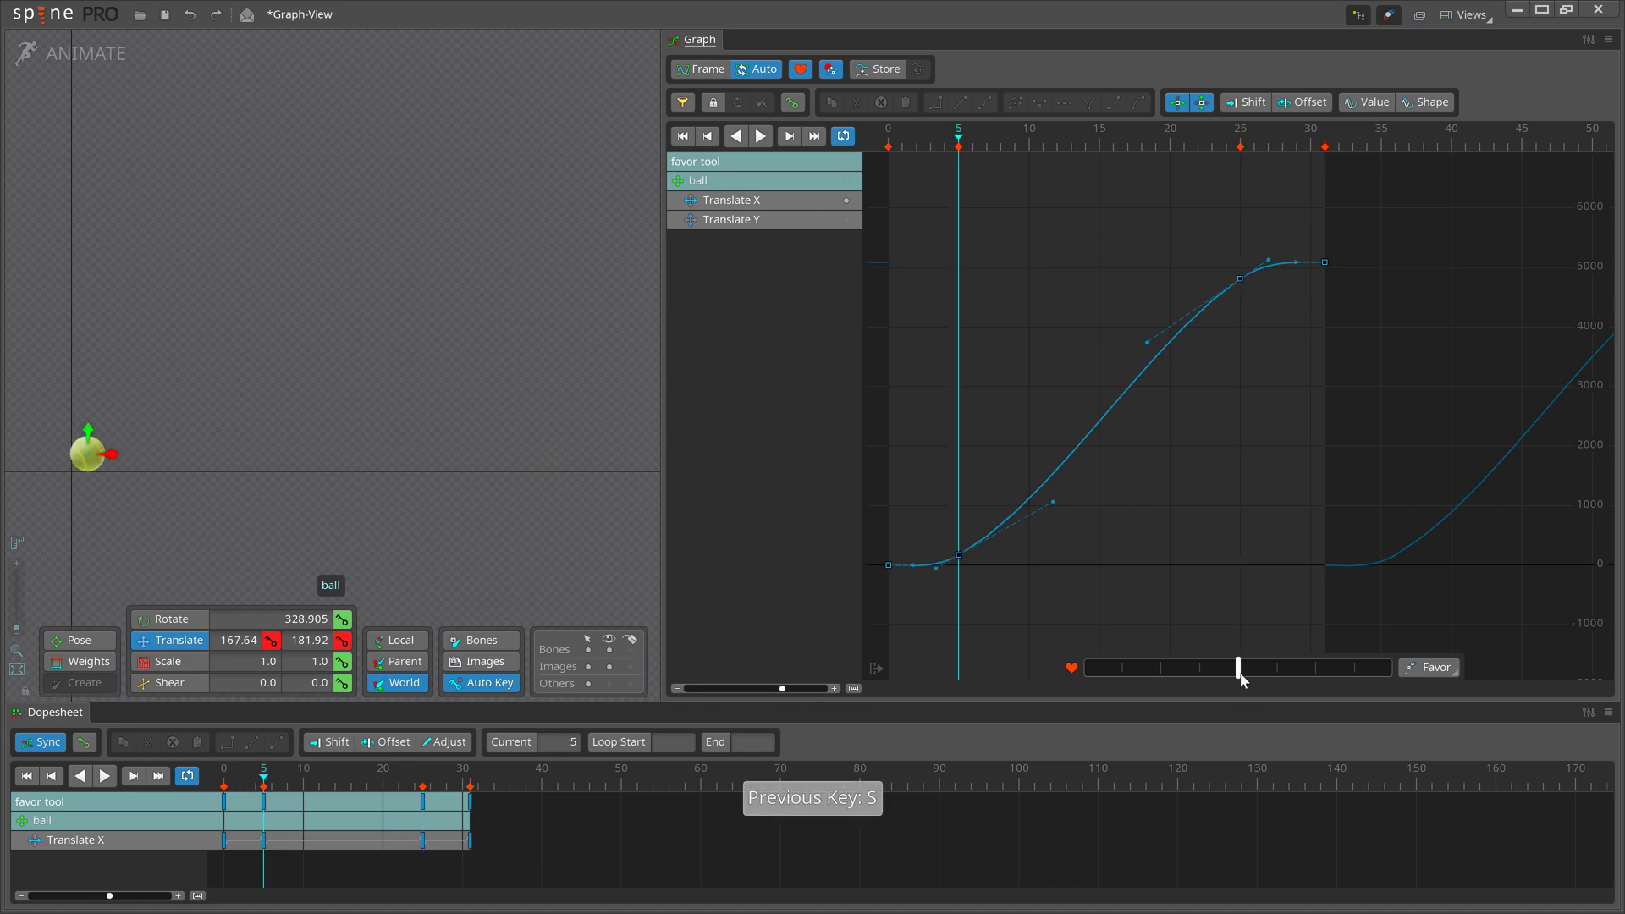
pyautogui.moveTo(1240, 677); pyautogui.dragTo(816, 687)
pyautogui.press('w')
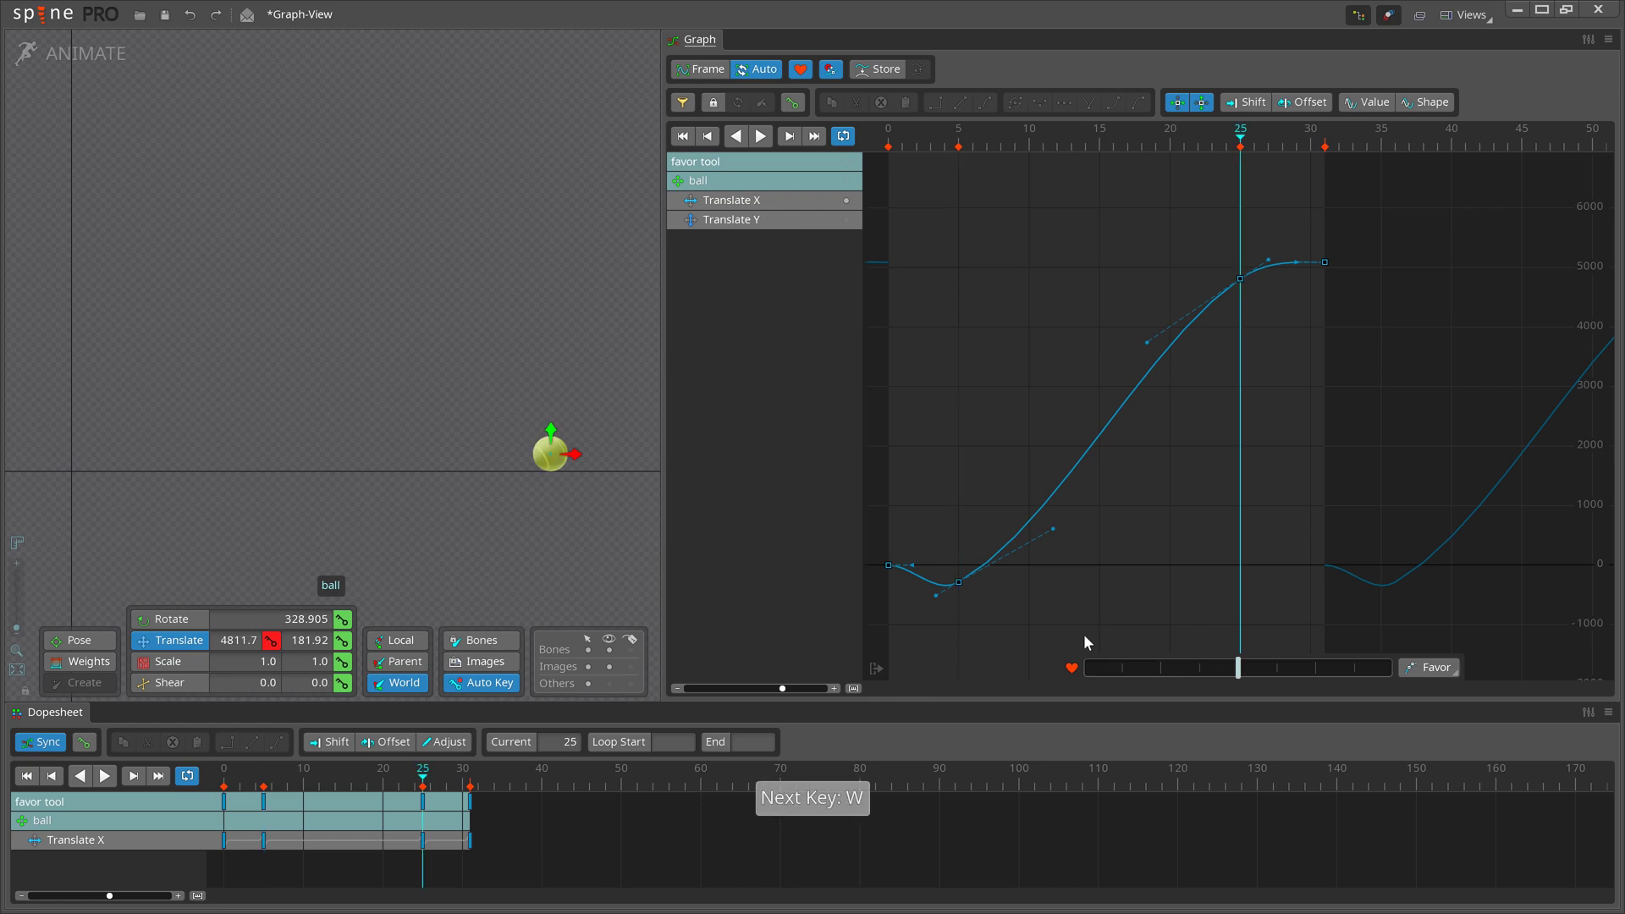
pyautogui.moveTo(1219, 662); pyautogui.dragTo(1619, 690)
pyautogui.press('-')
pyautogui.press('-')
pyautogui.press('-')
pyautogui.press('-')
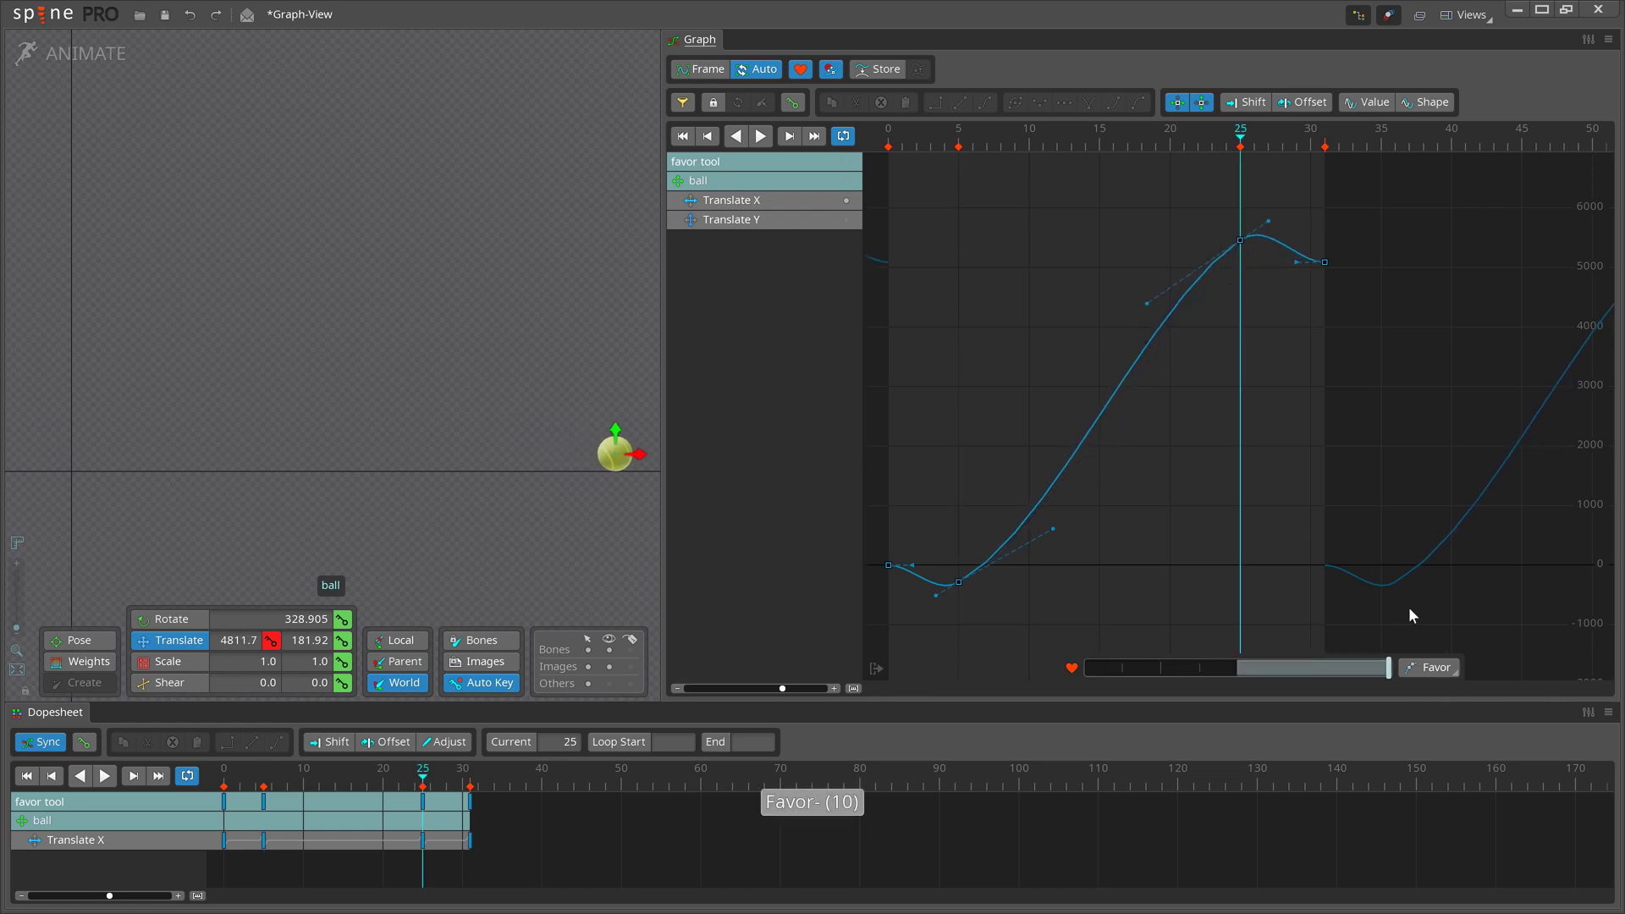
pyautogui.press('=')
pyautogui.press('=')
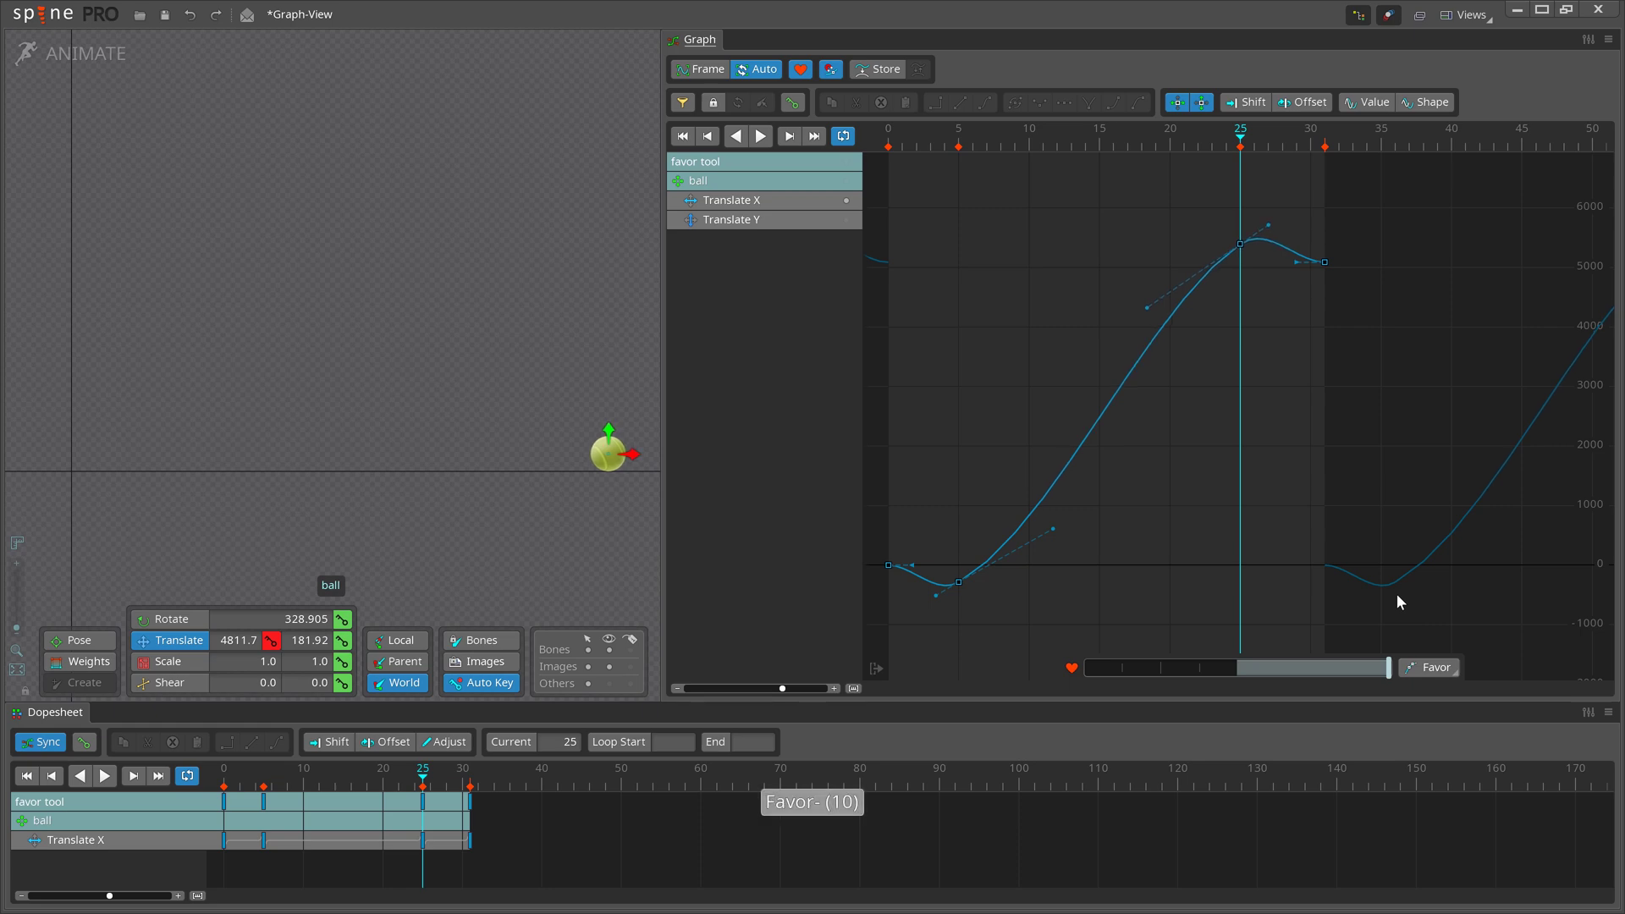
pyautogui.press('s')
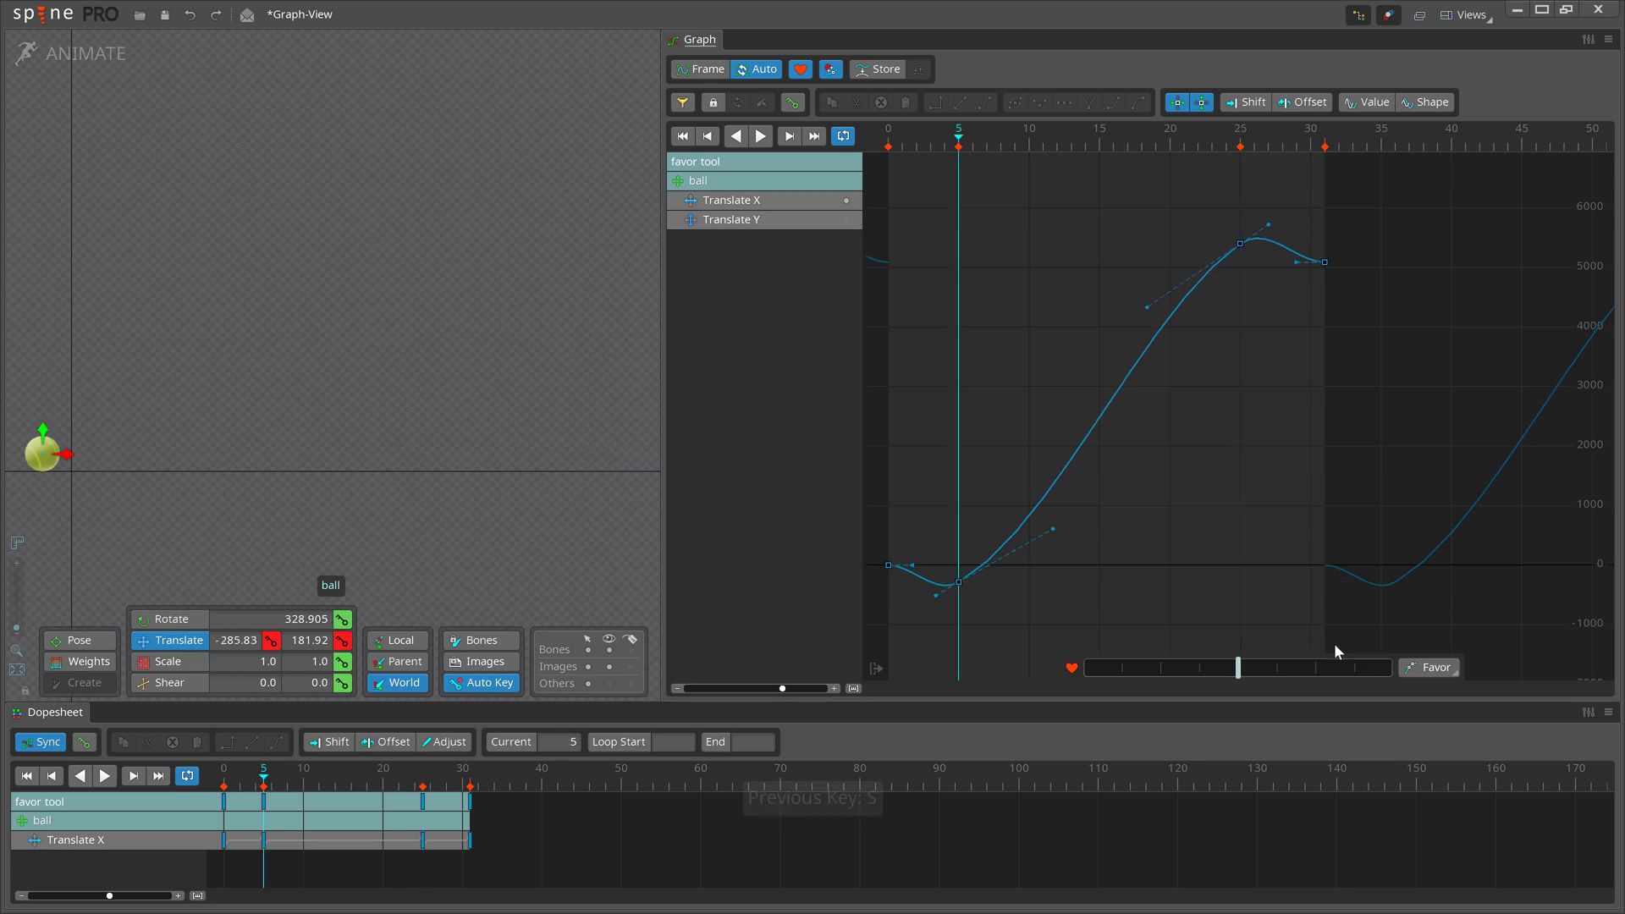
pyautogui.press('-')
pyautogui.press('-')
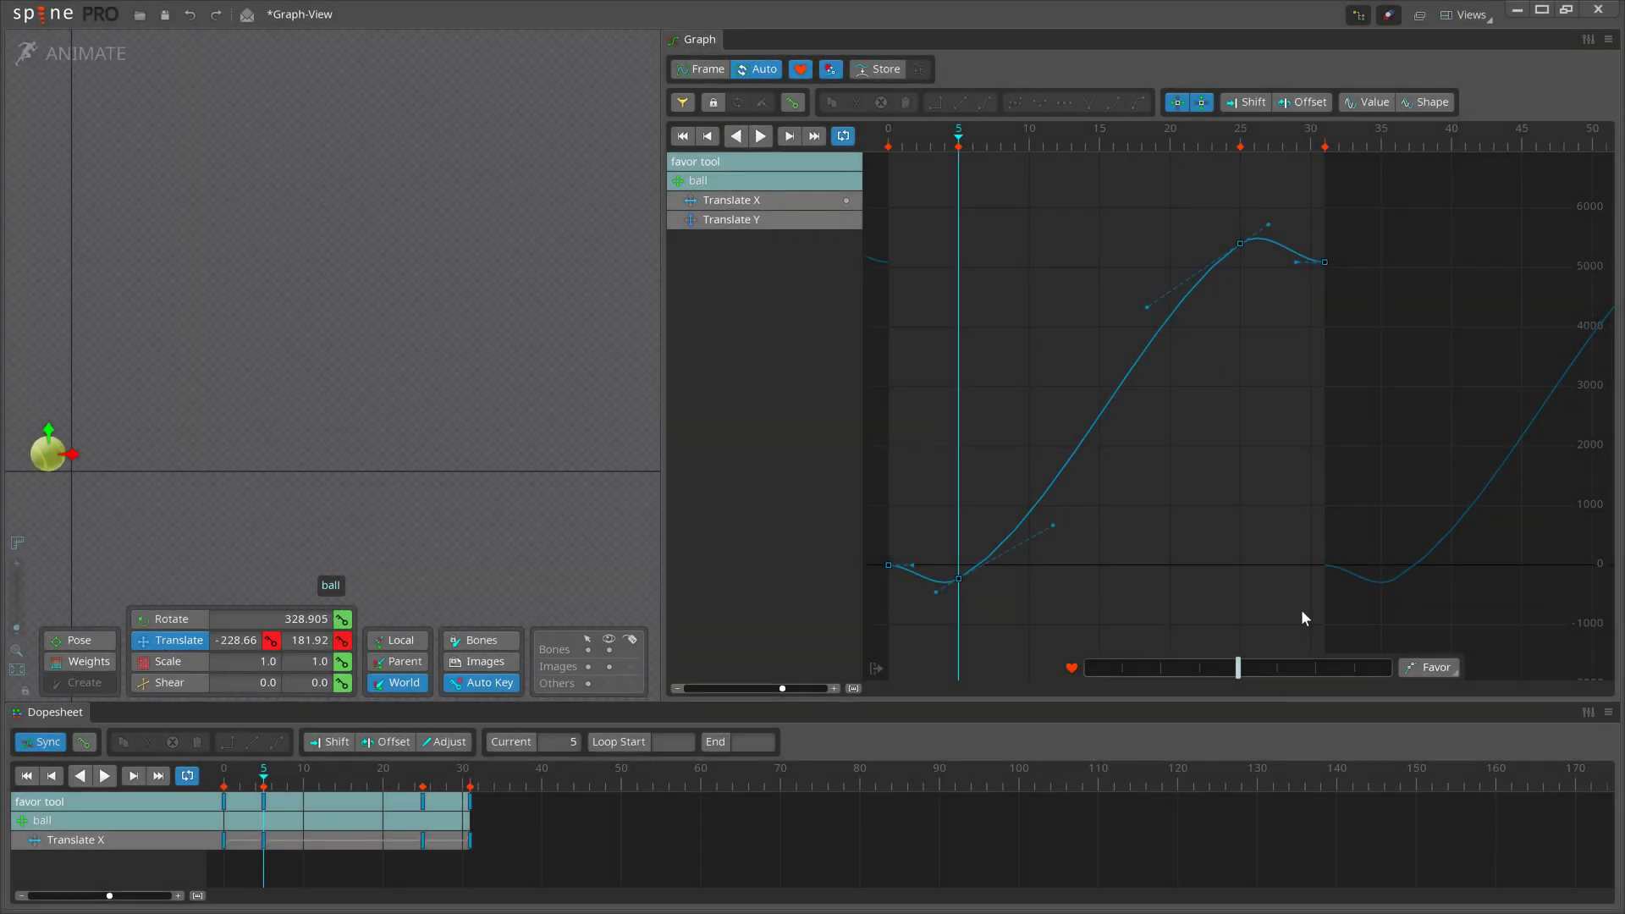
# Preview the motion and store the overshooting Translate X curve as a reference.
pyautogui.click(894, 75)
pyautogui.press('l')
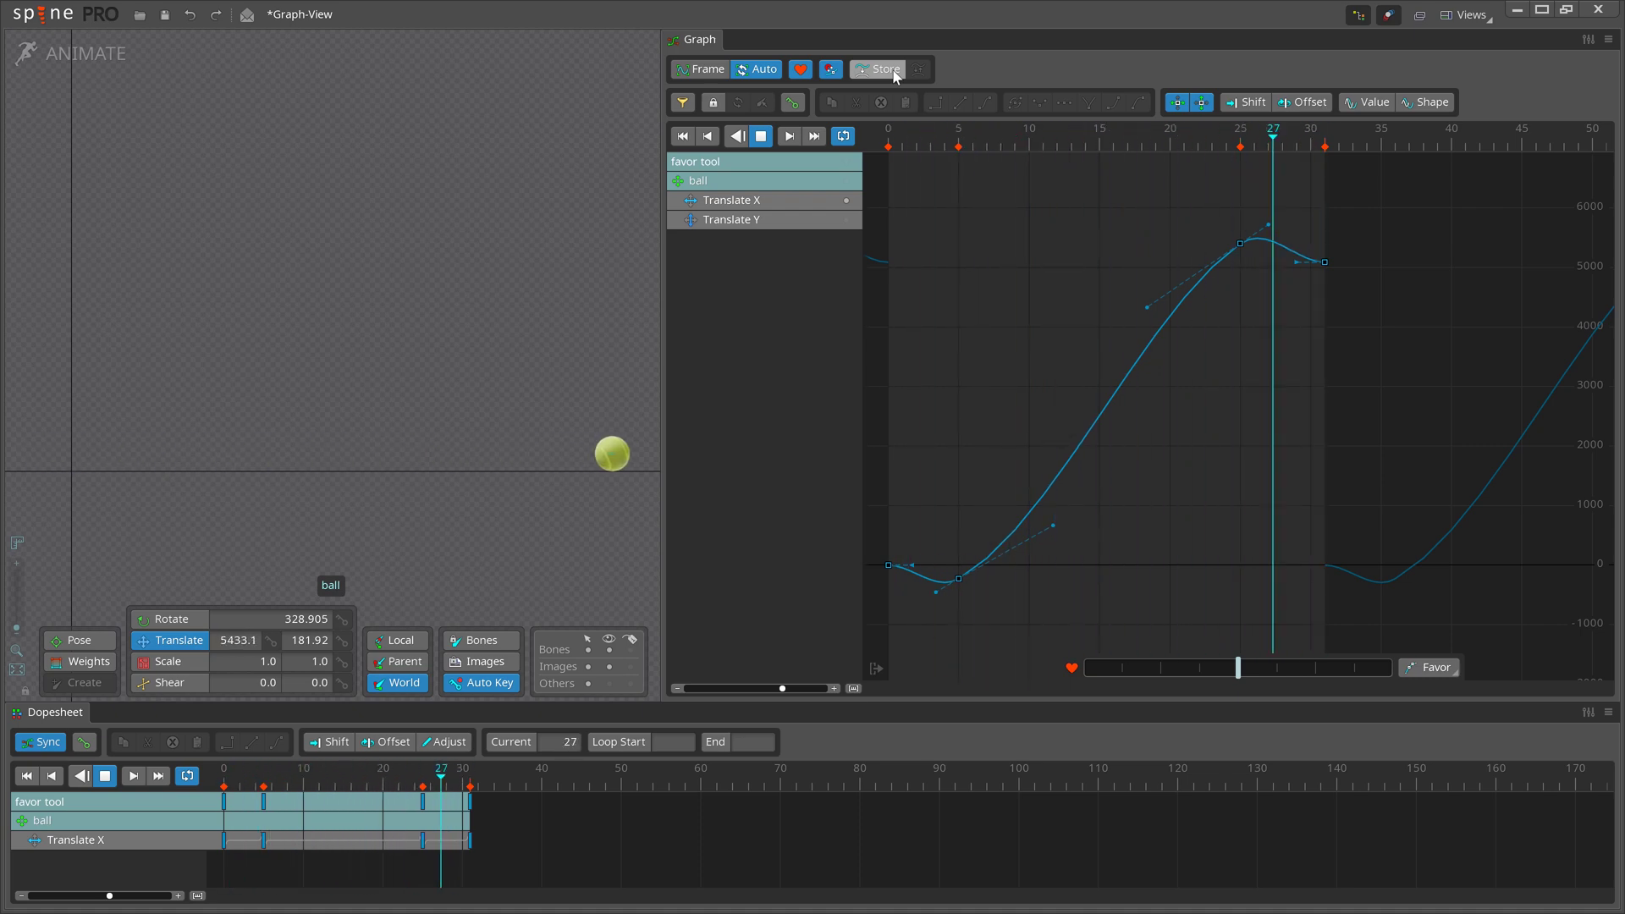
pyautogui.press('l')
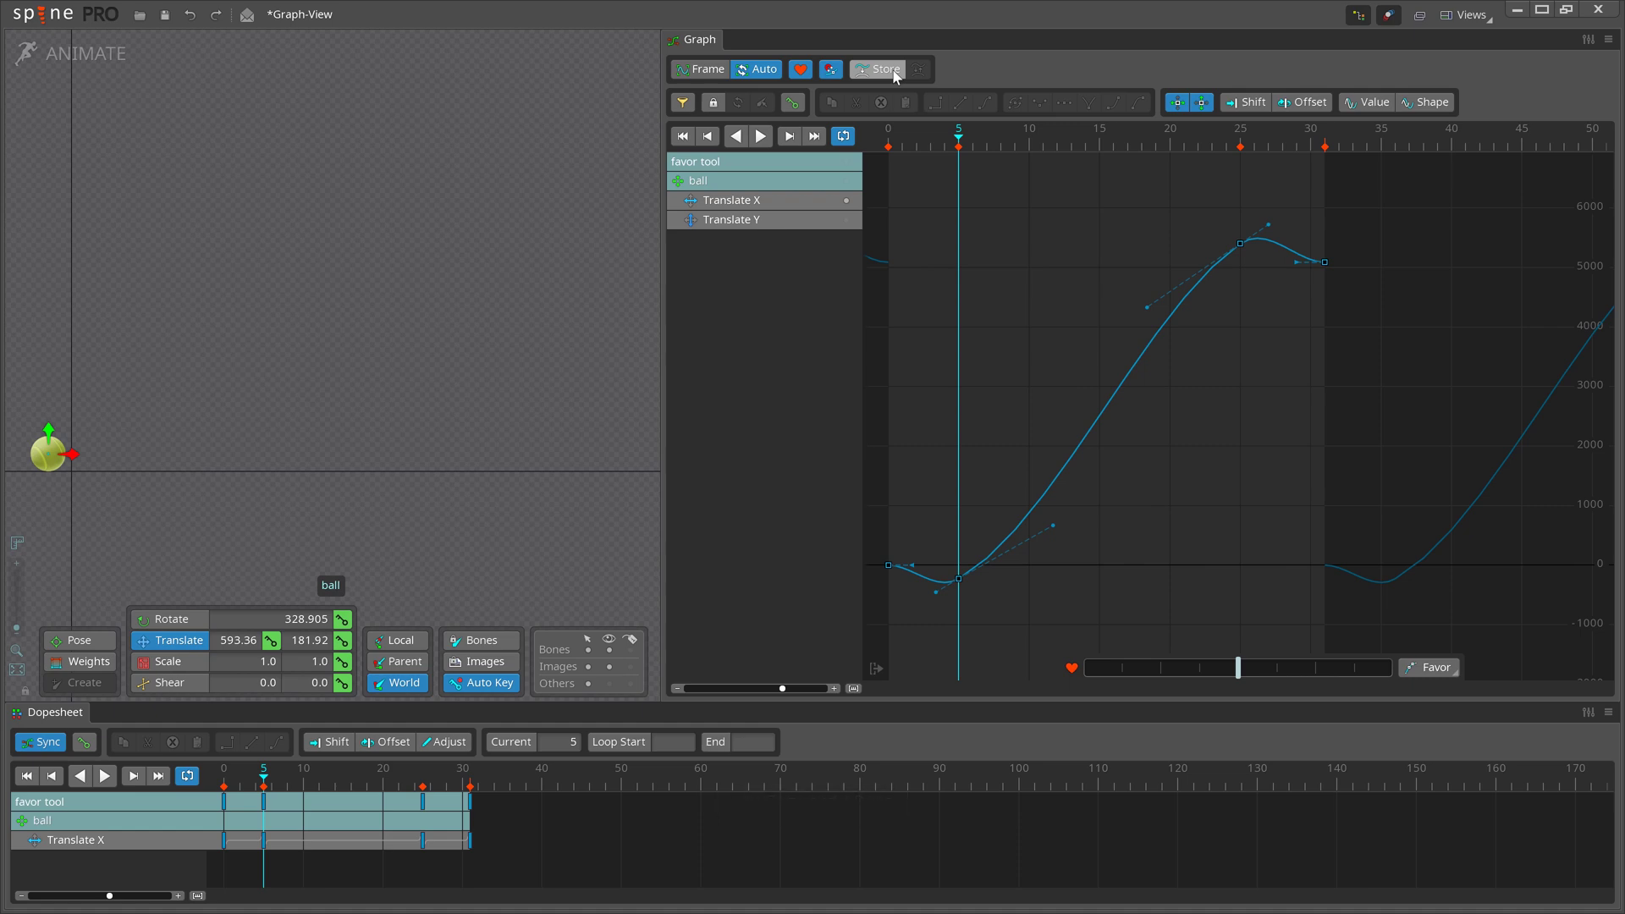
pyautogui.click(896, 74)
# Delete the frame-5 and frame-25 X keys, keeping only frames 0 and 31.
pyautogui.click(959, 579)
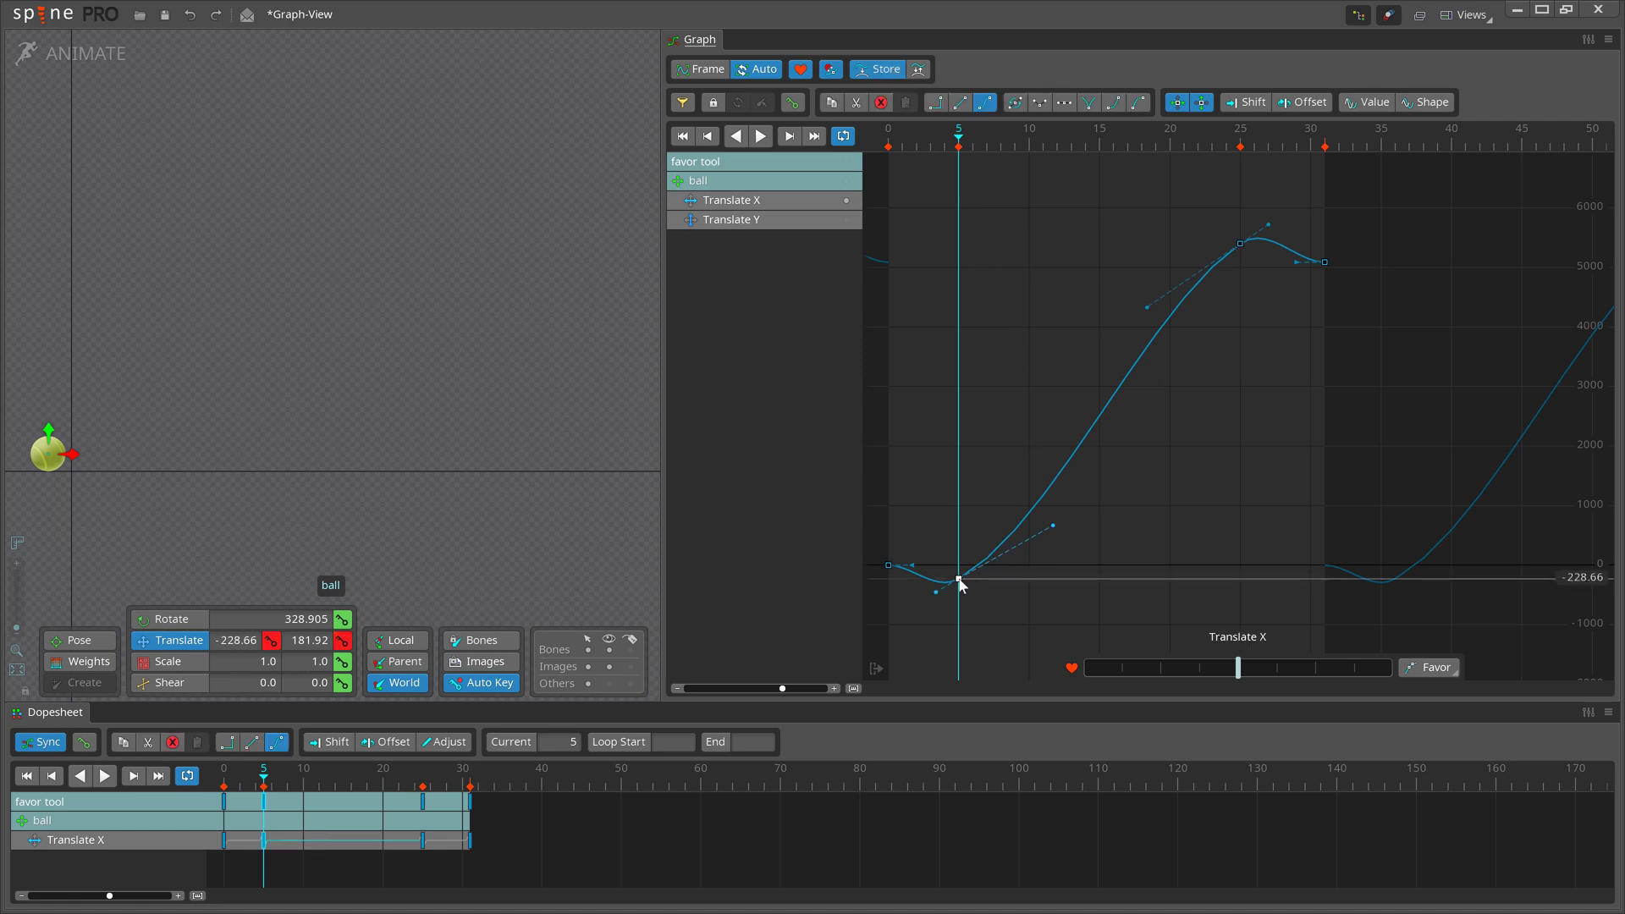
pyautogui.press('Delete')
pyautogui.click(1241, 244)
pyautogui.press('Delete')
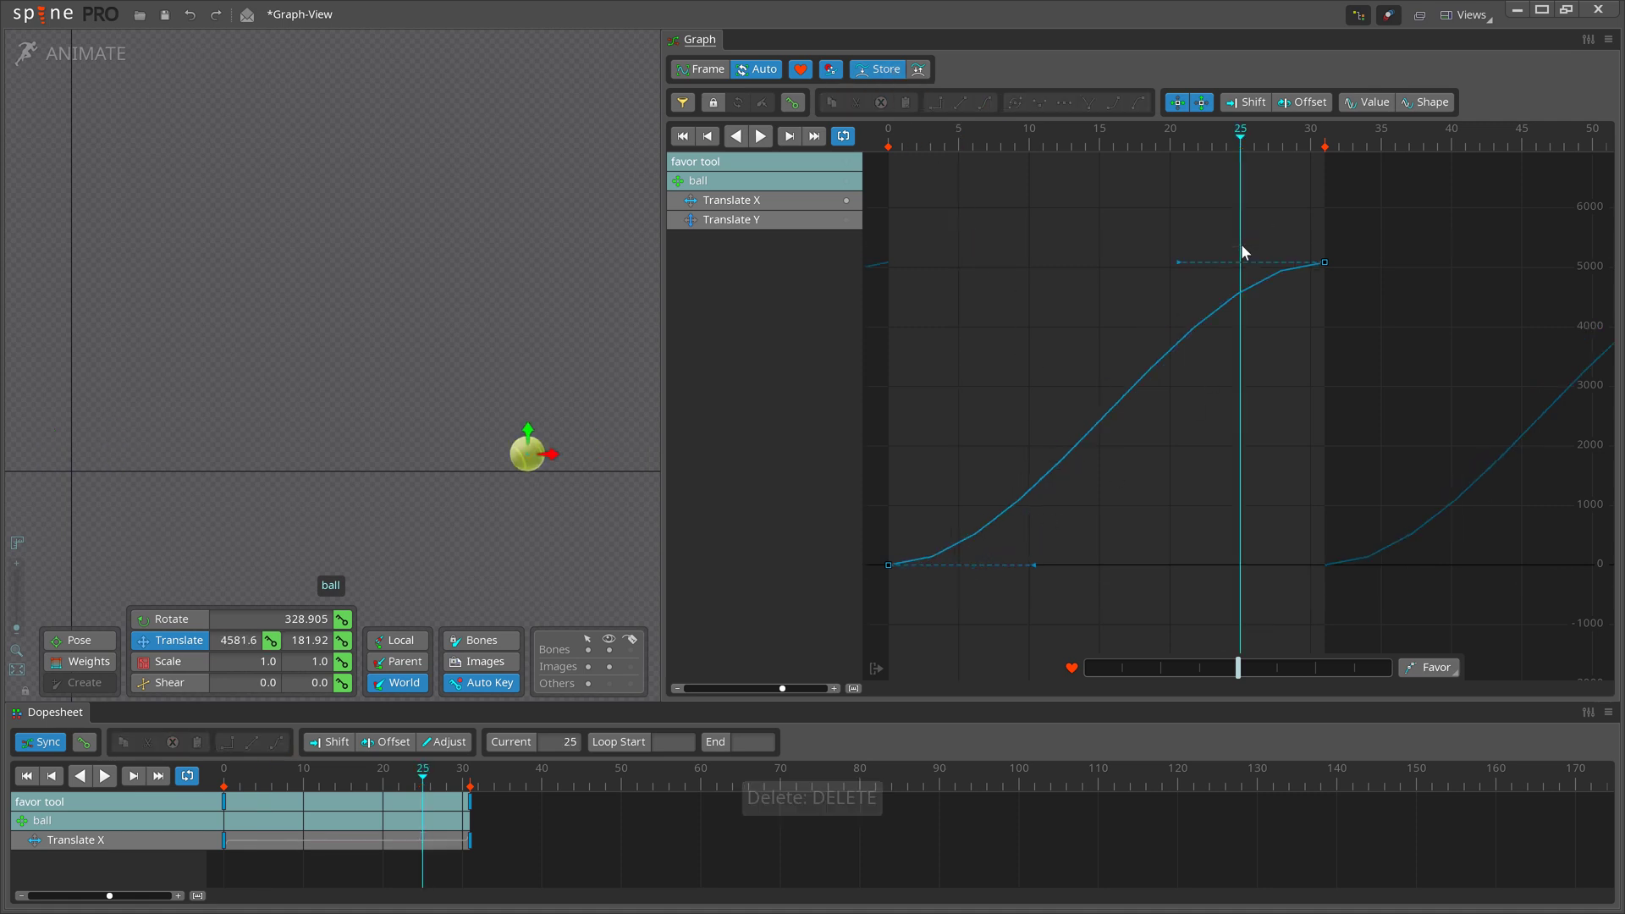
pyautogui.click(1325, 263)
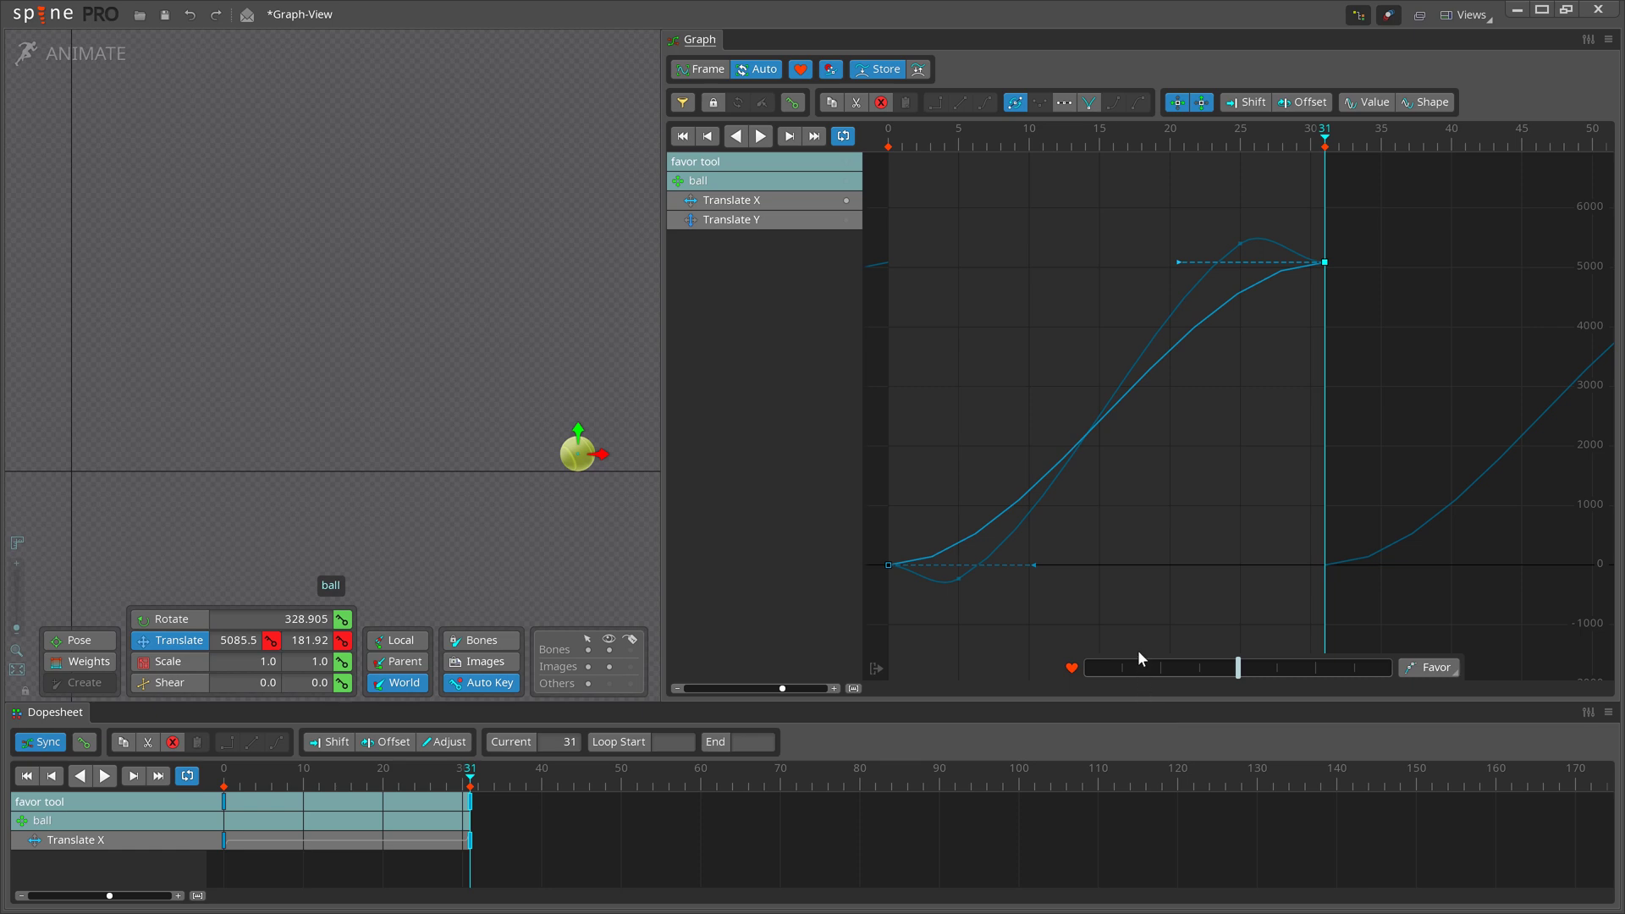
# Stretch the frame-31 tangent for overshoot and angle frame 0 down for anticipation, then preview.
pyautogui.moveTo(1177, 262); pyautogui.dragTo(1205, 104)
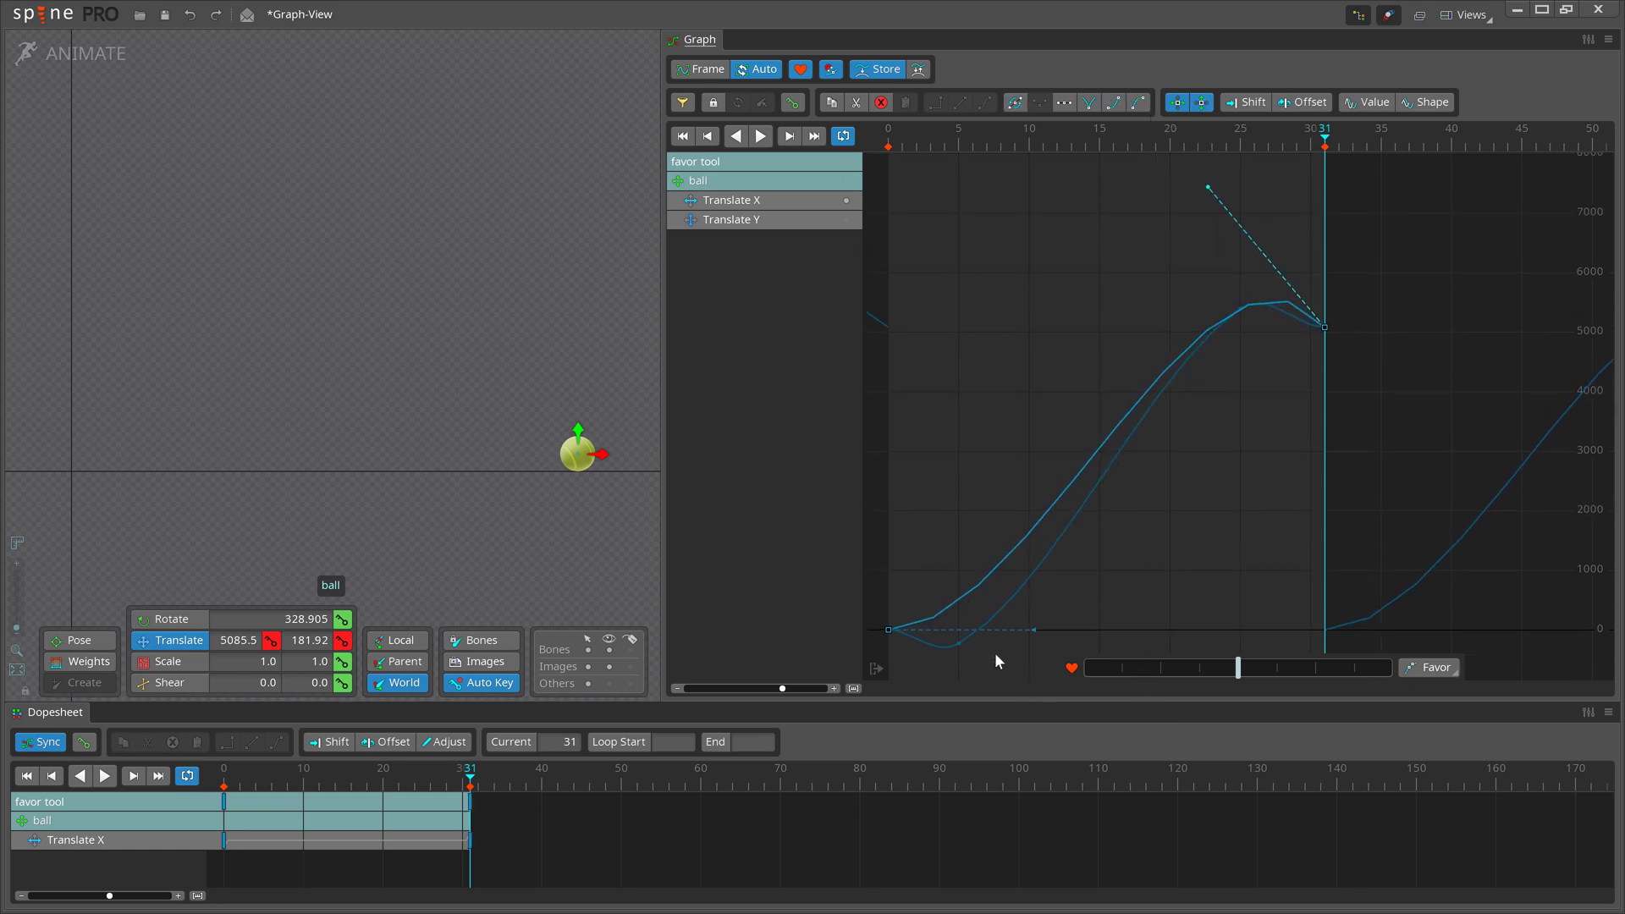
pyautogui.moveTo(1034, 633); pyautogui.dragTo(1040, 767)
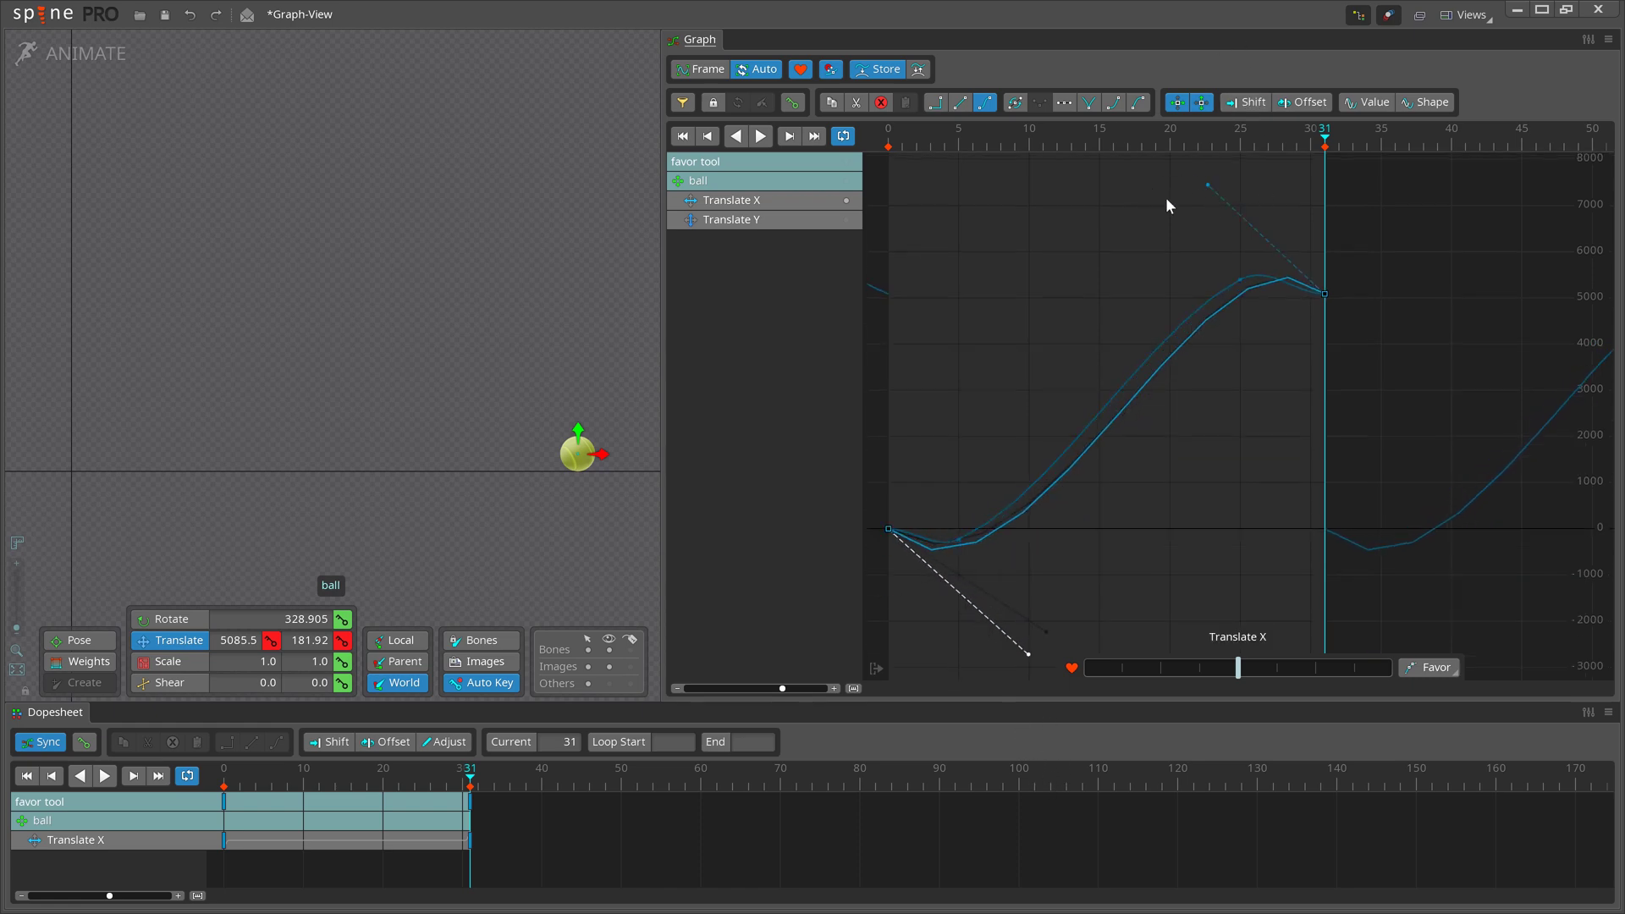
pyautogui.moveTo(1208, 186); pyautogui.dragTo(1183, 184)
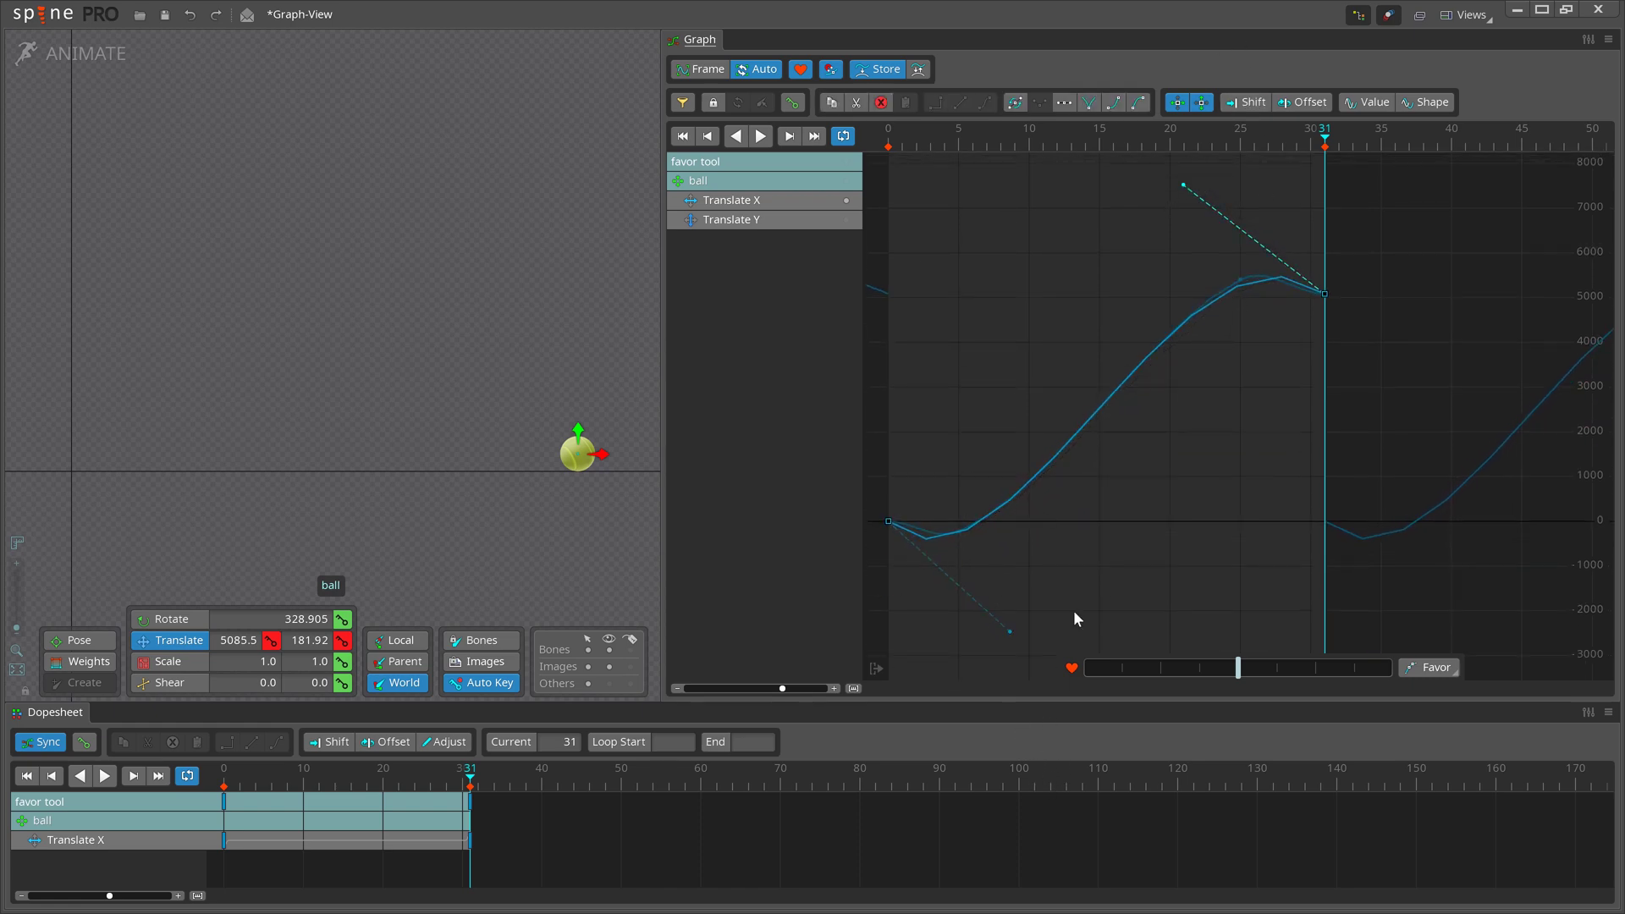
pyautogui.moveTo(1010, 631); pyautogui.dragTo(1029, 624)
pyautogui.press('l')
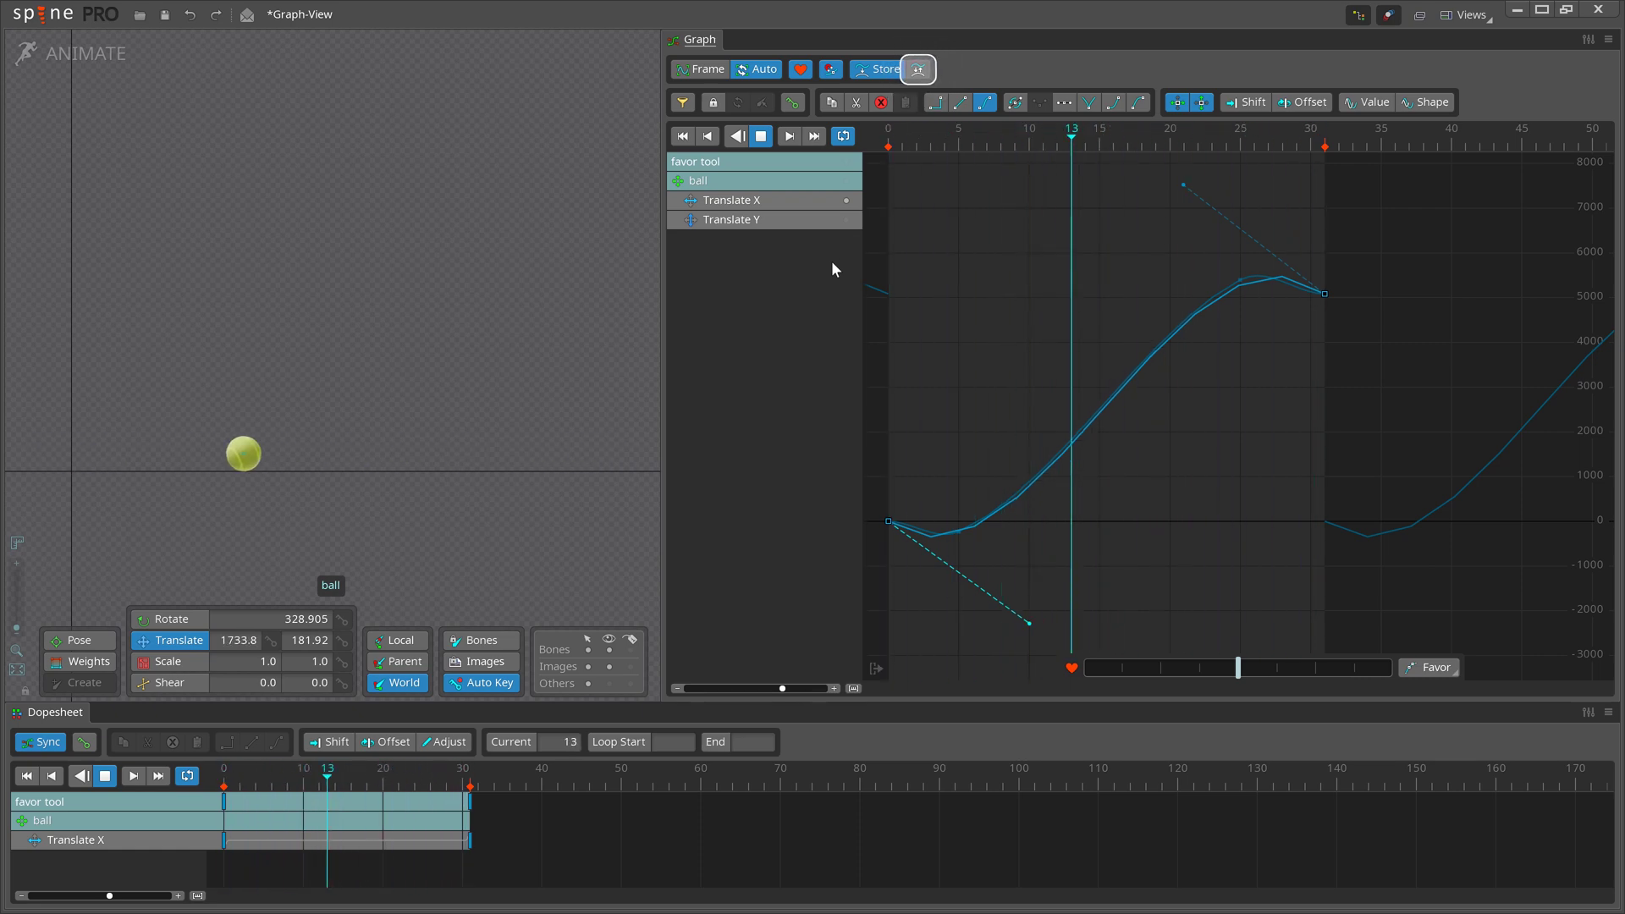
pyautogui.press('l')
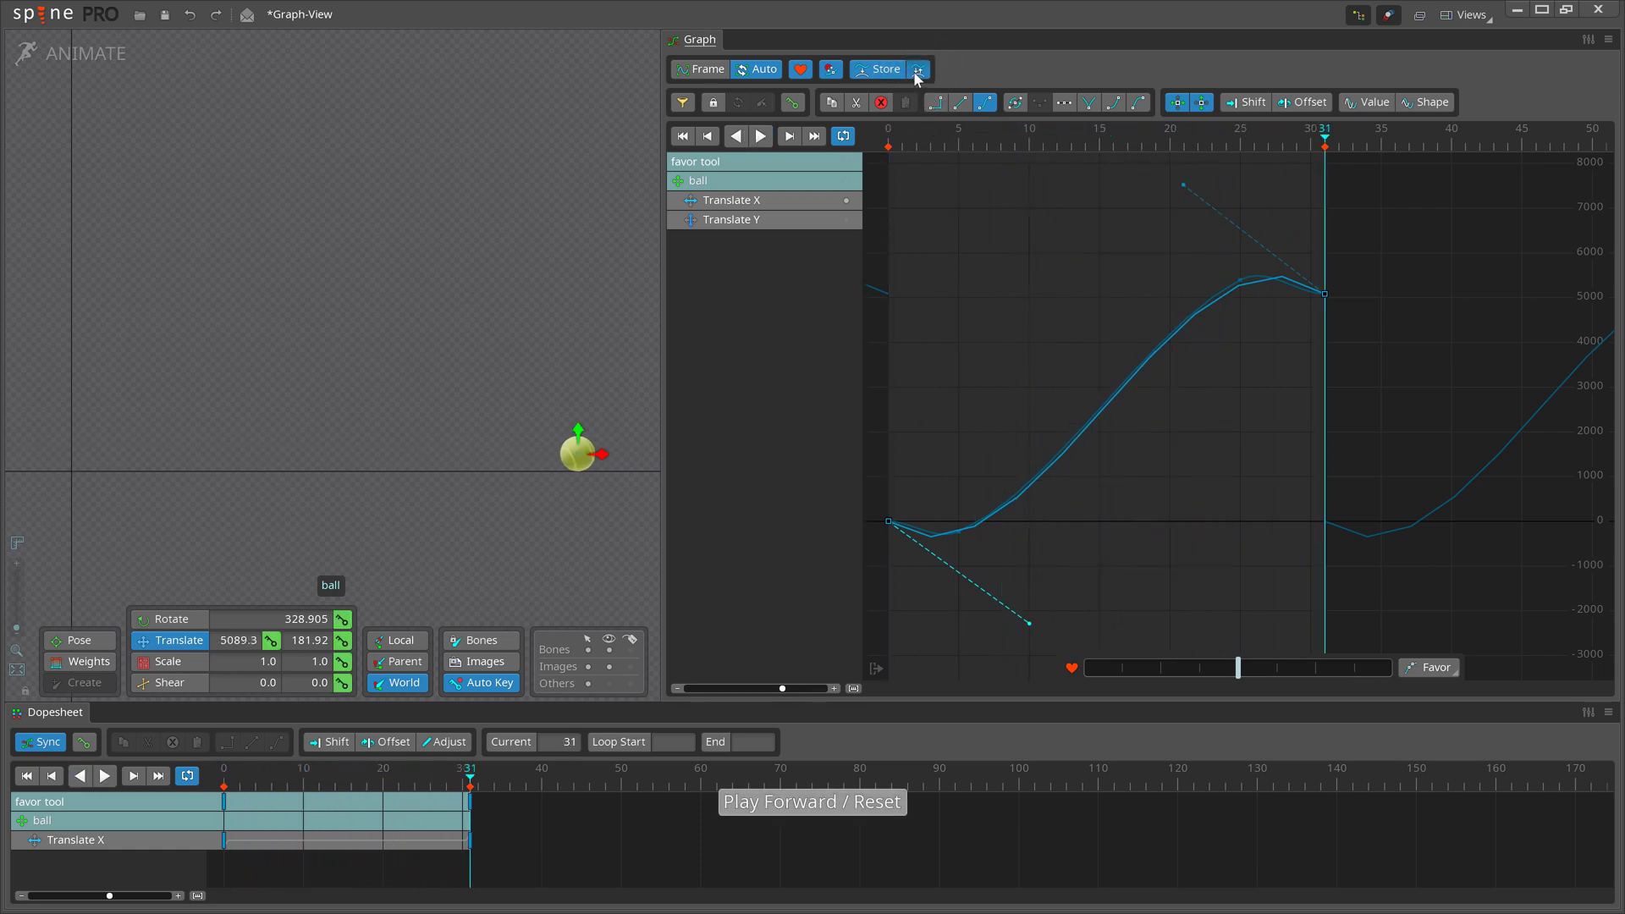
# Compare playback against the stored curve using the swap button, then swap back.
pyautogui.click(916, 72)
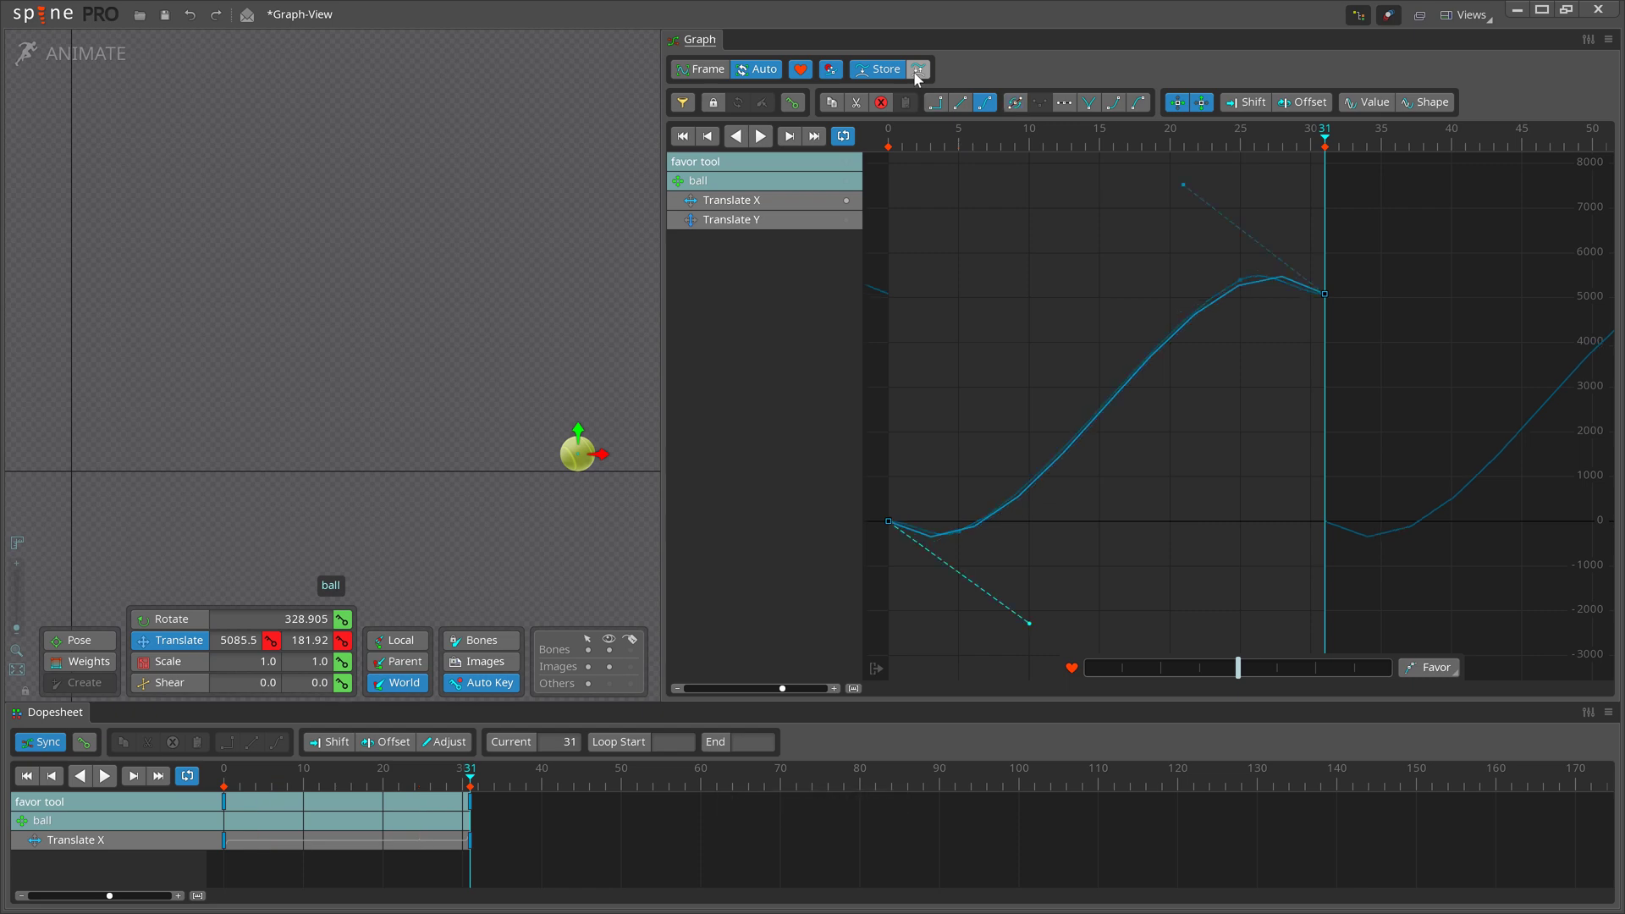
pyautogui.press('l')
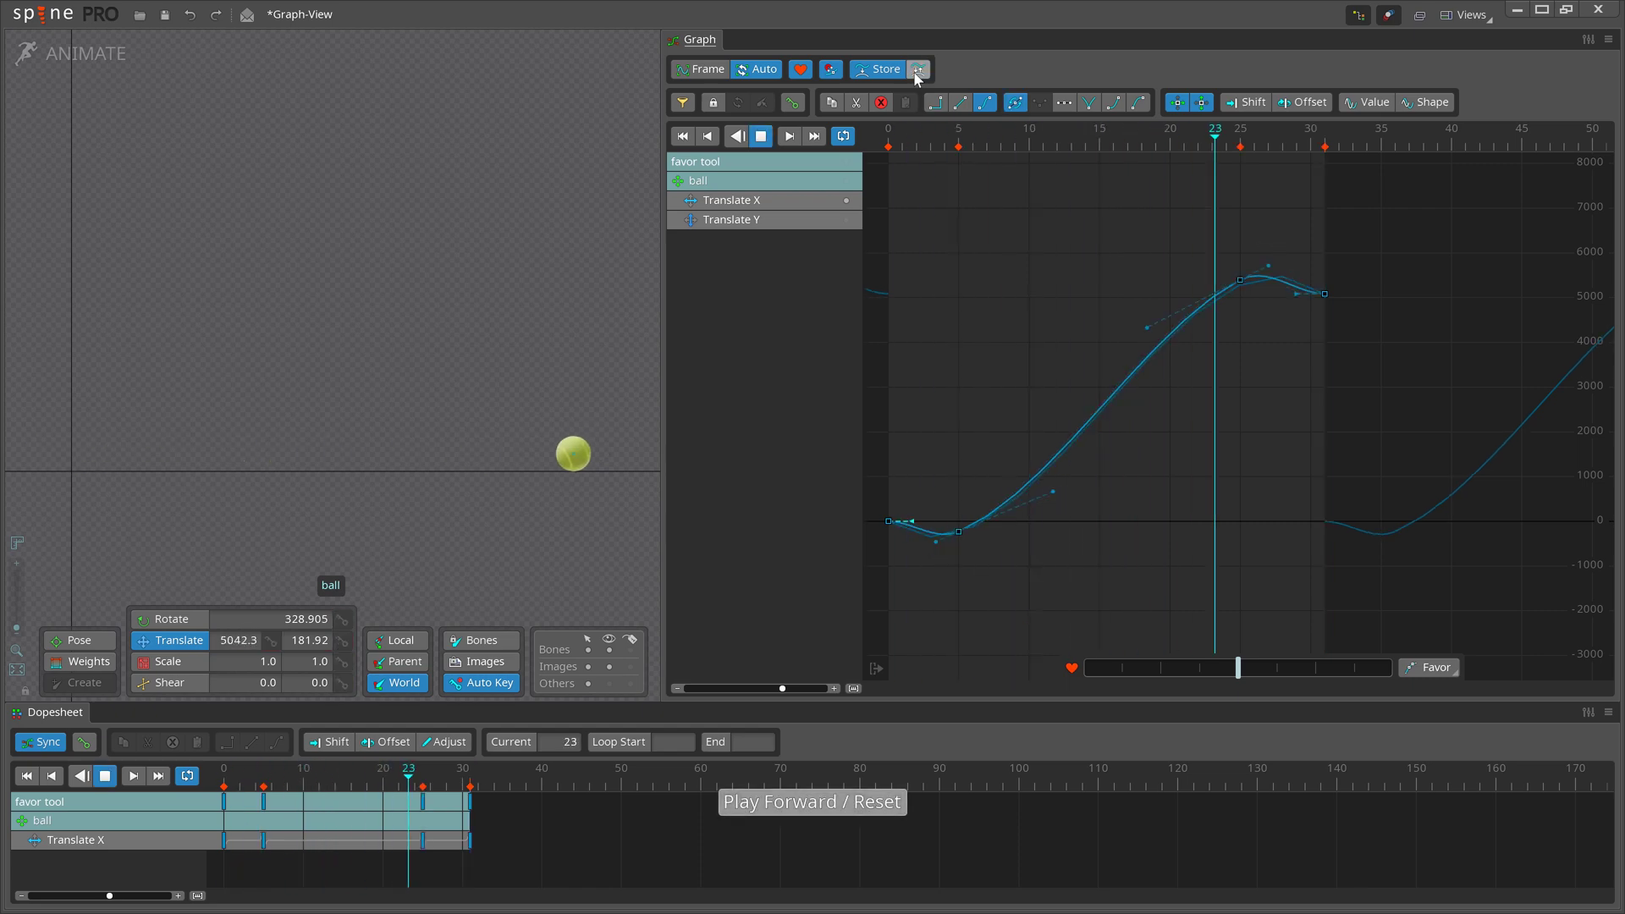
pyautogui.click(916, 73)
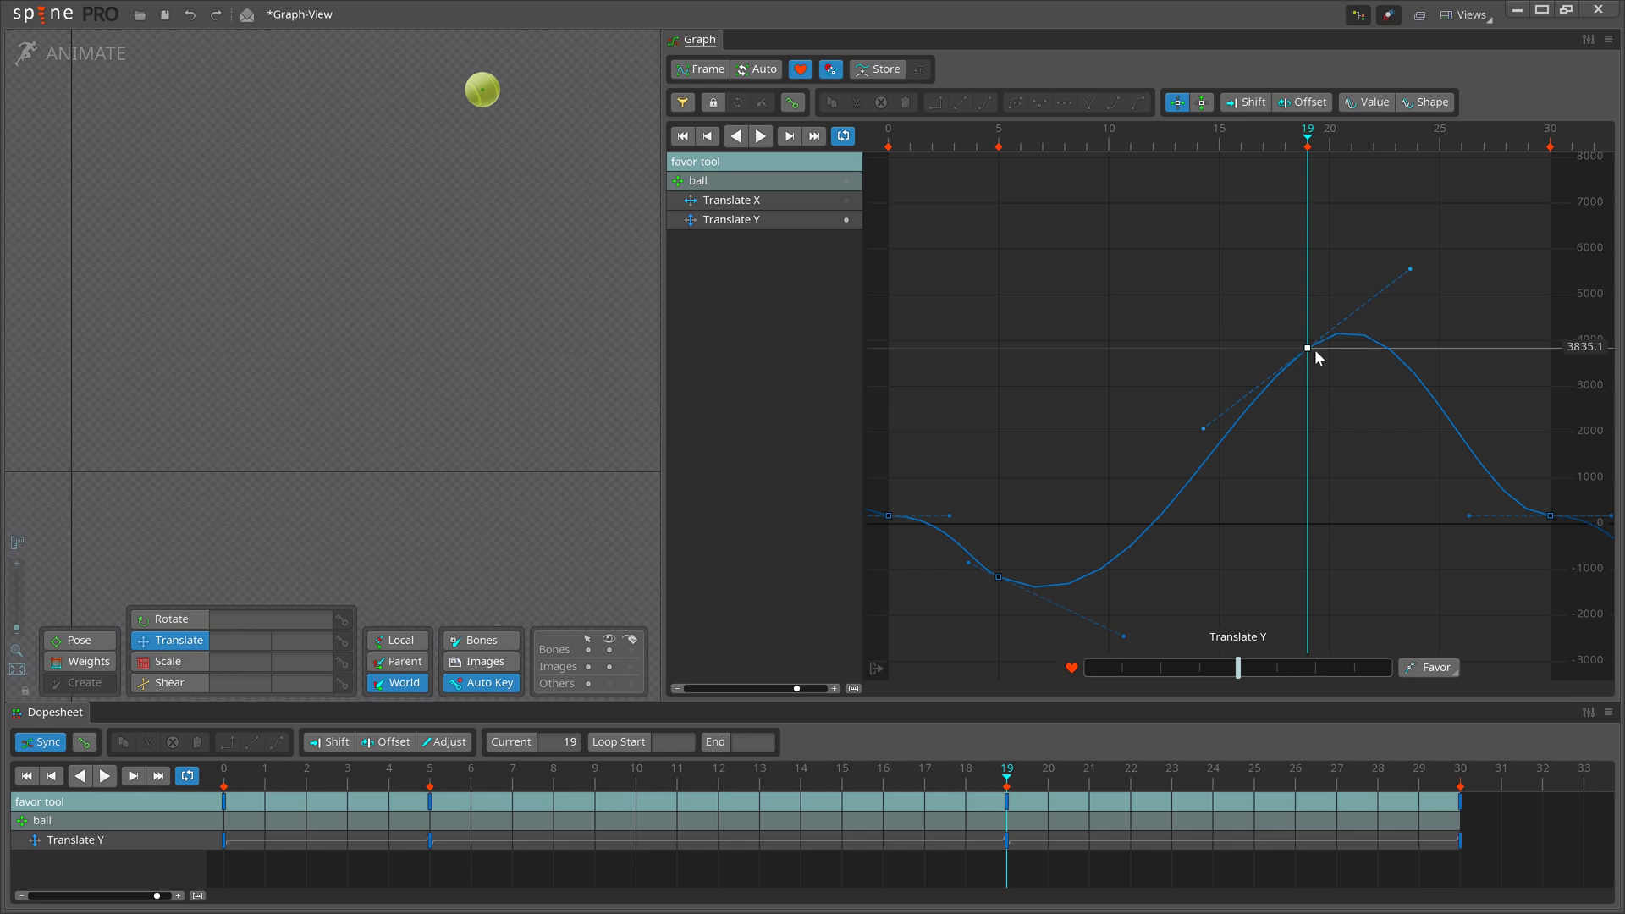
# With Value enabled, retime the frame-19 Translate Y key to frame 14.
pyautogui.moveTo(1314, 349); pyautogui.dragTo(1409, 383)
pyautogui.hotkey('ctrl', 'z')
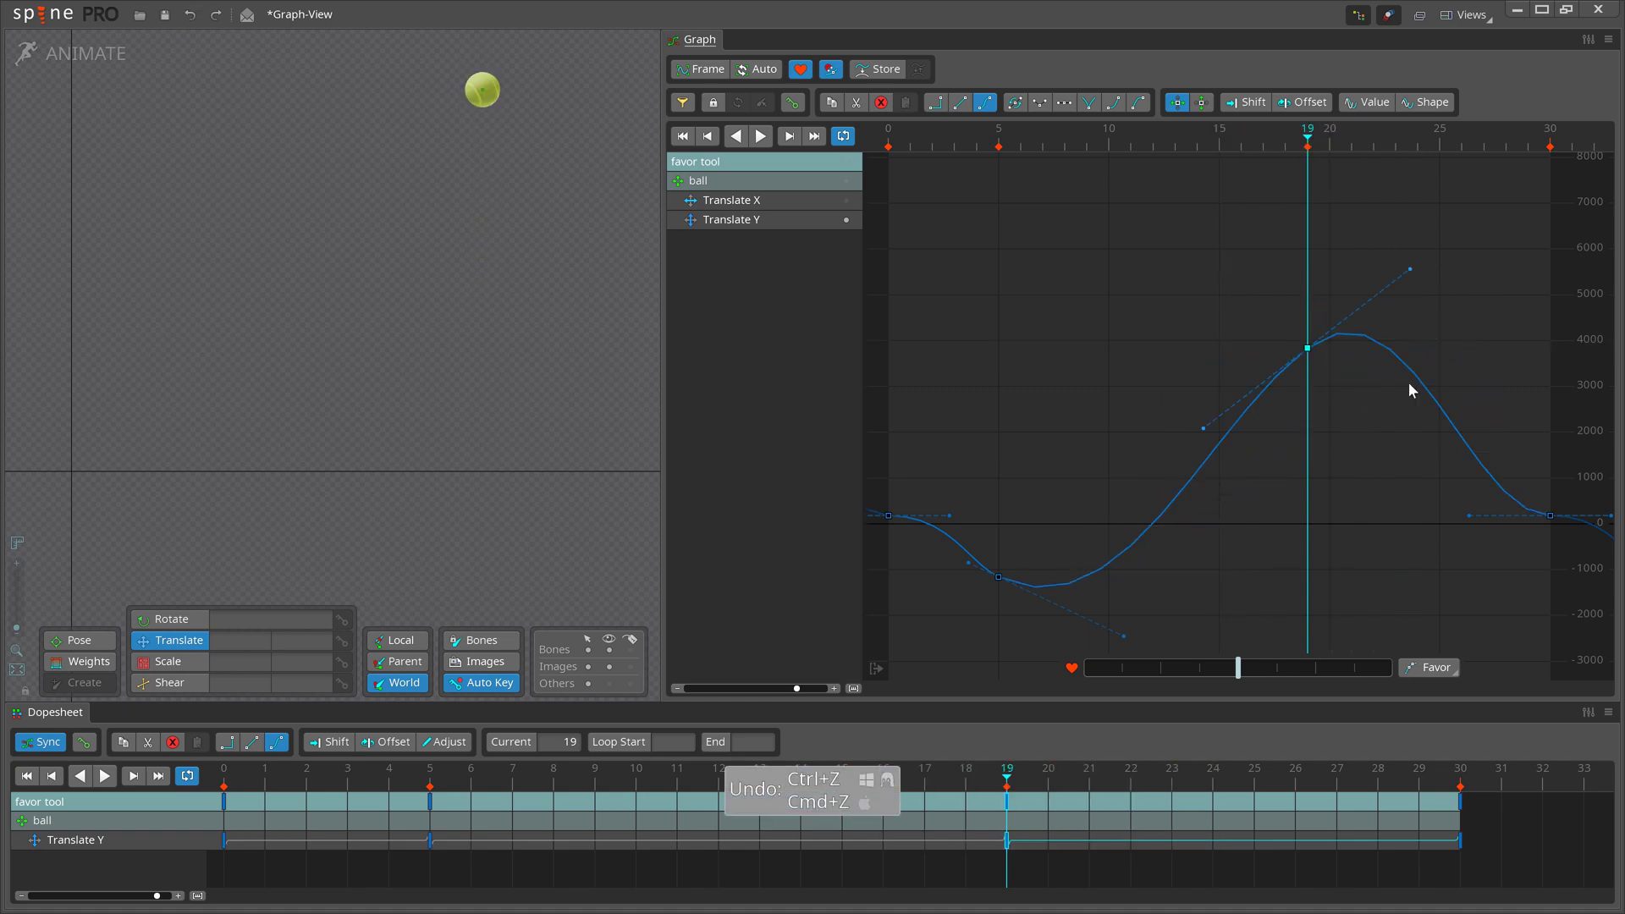
pyautogui.click(1363, 105)
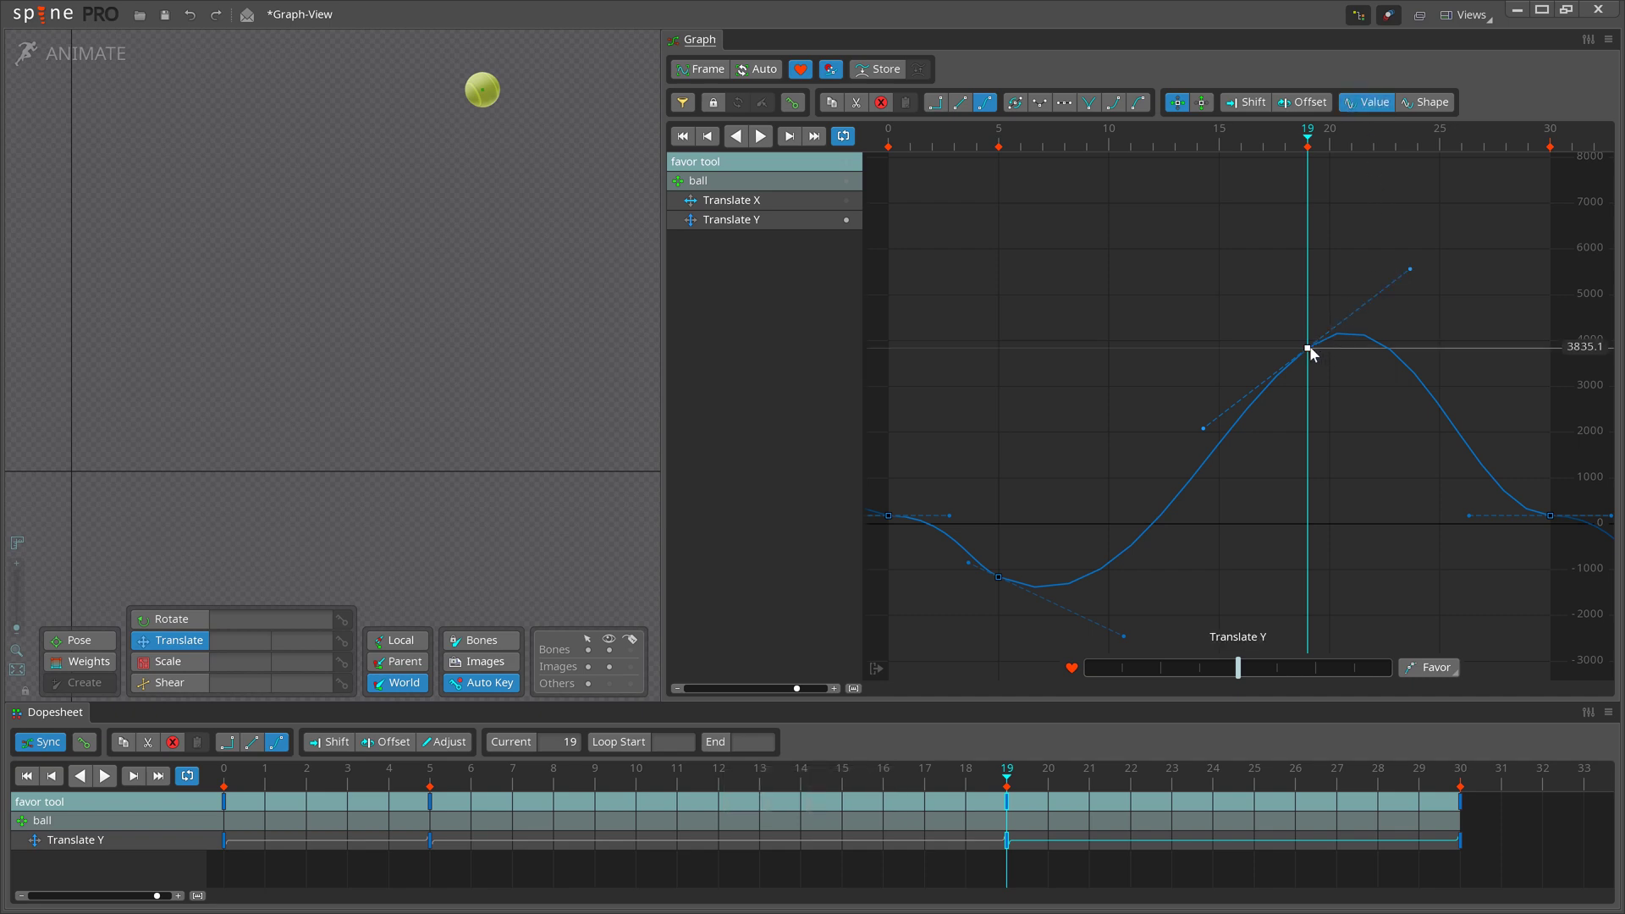
pyautogui.moveTo(1308, 349); pyautogui.dragTo(1254, 394)
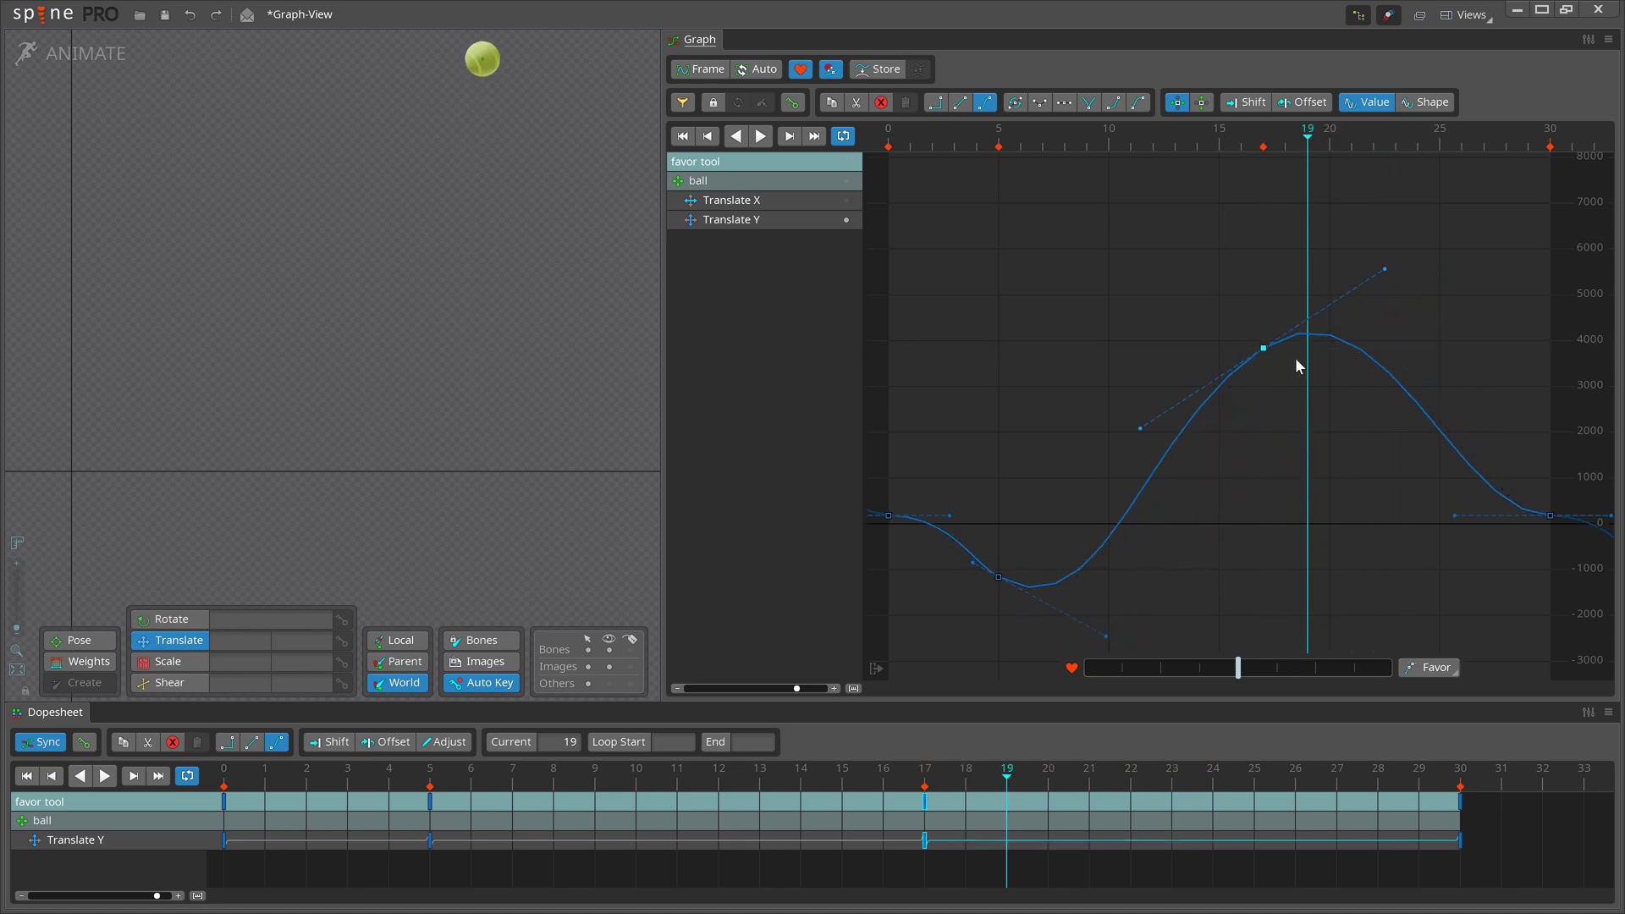
pyautogui.moveTo(1265, 354); pyautogui.dragTo(1313, 374)
# Enable Shape and move the Translate Y key to frame 11, then back to 14.
pyautogui.click(1424, 108)
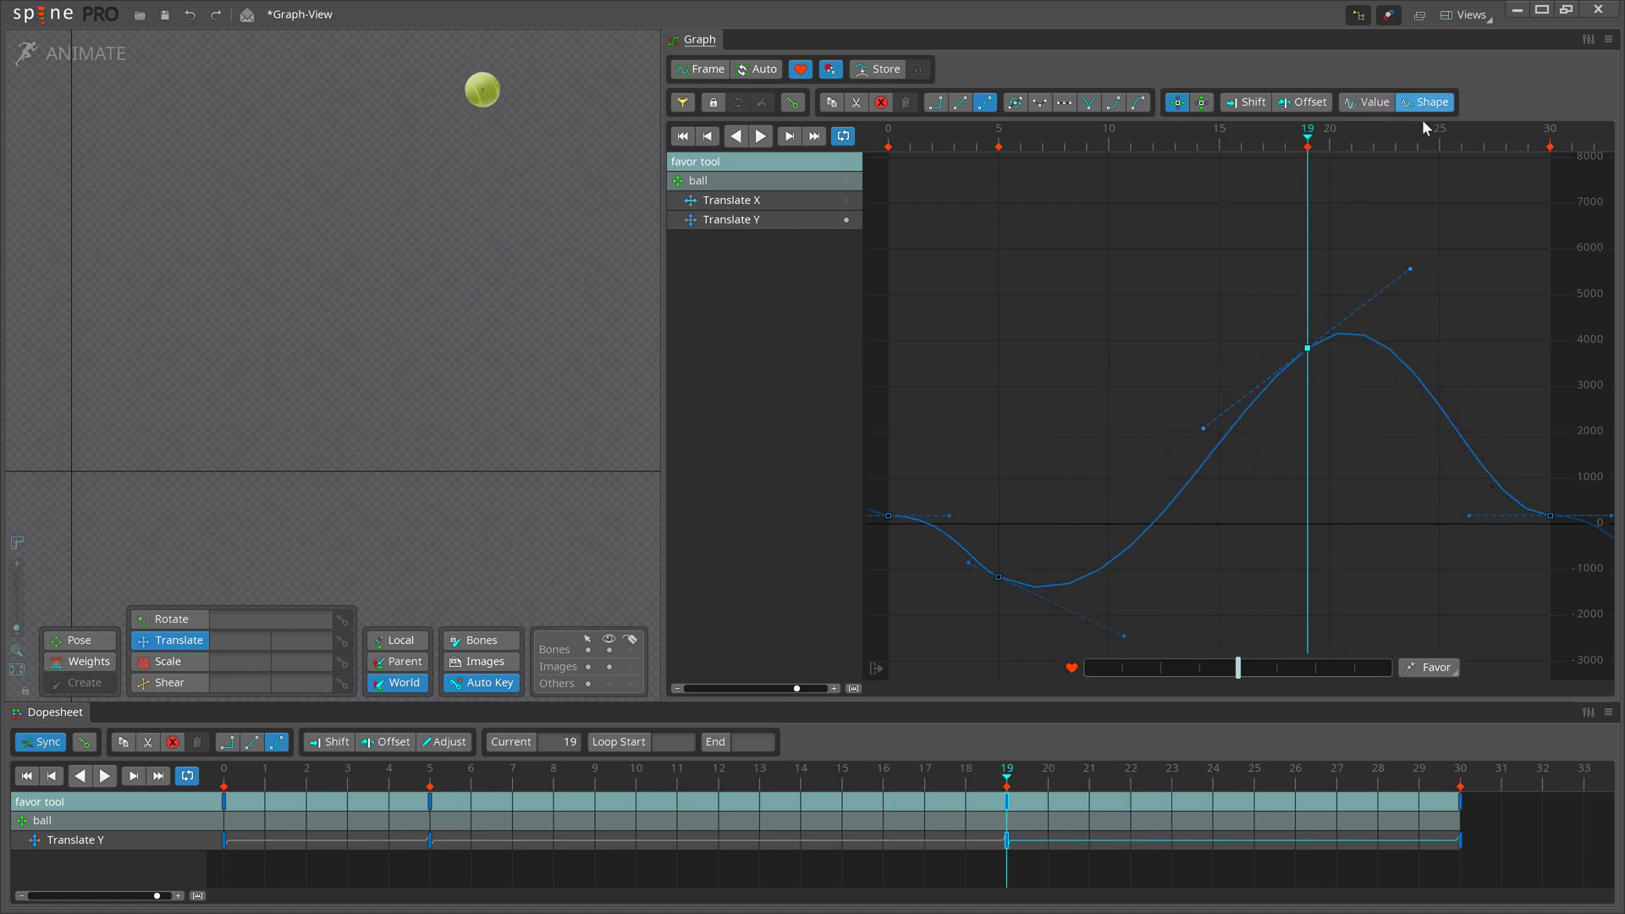
pyautogui.moveTo(1304, 354); pyautogui.dragTo(1123, 348)
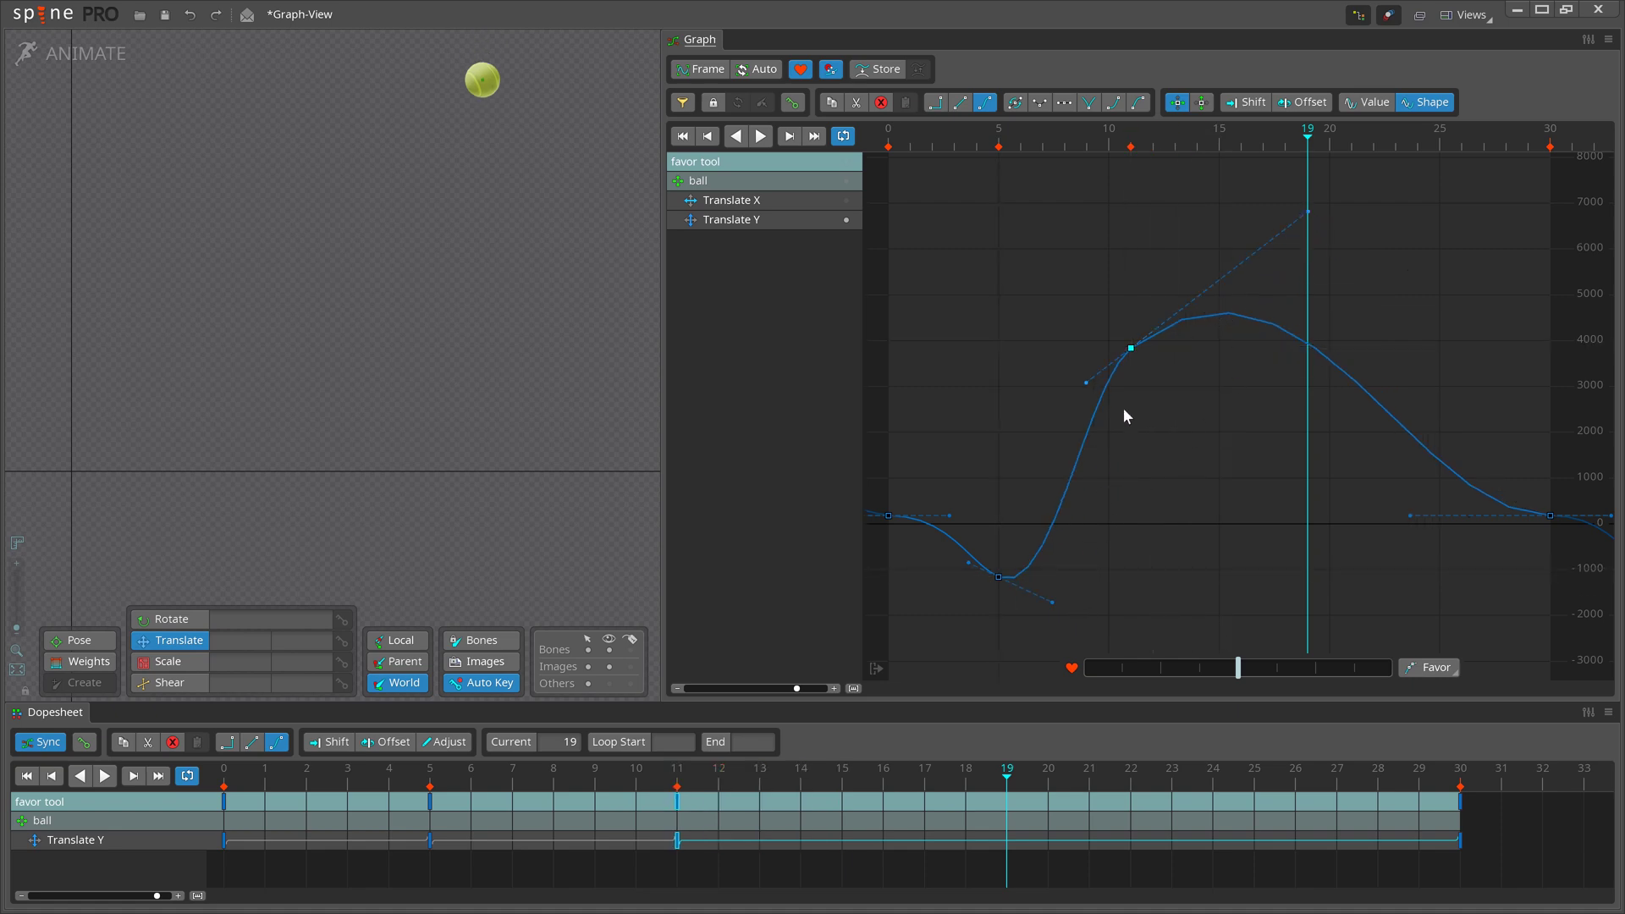
pyautogui.moveTo(1132, 351); pyautogui.dragTo(1278, 404)
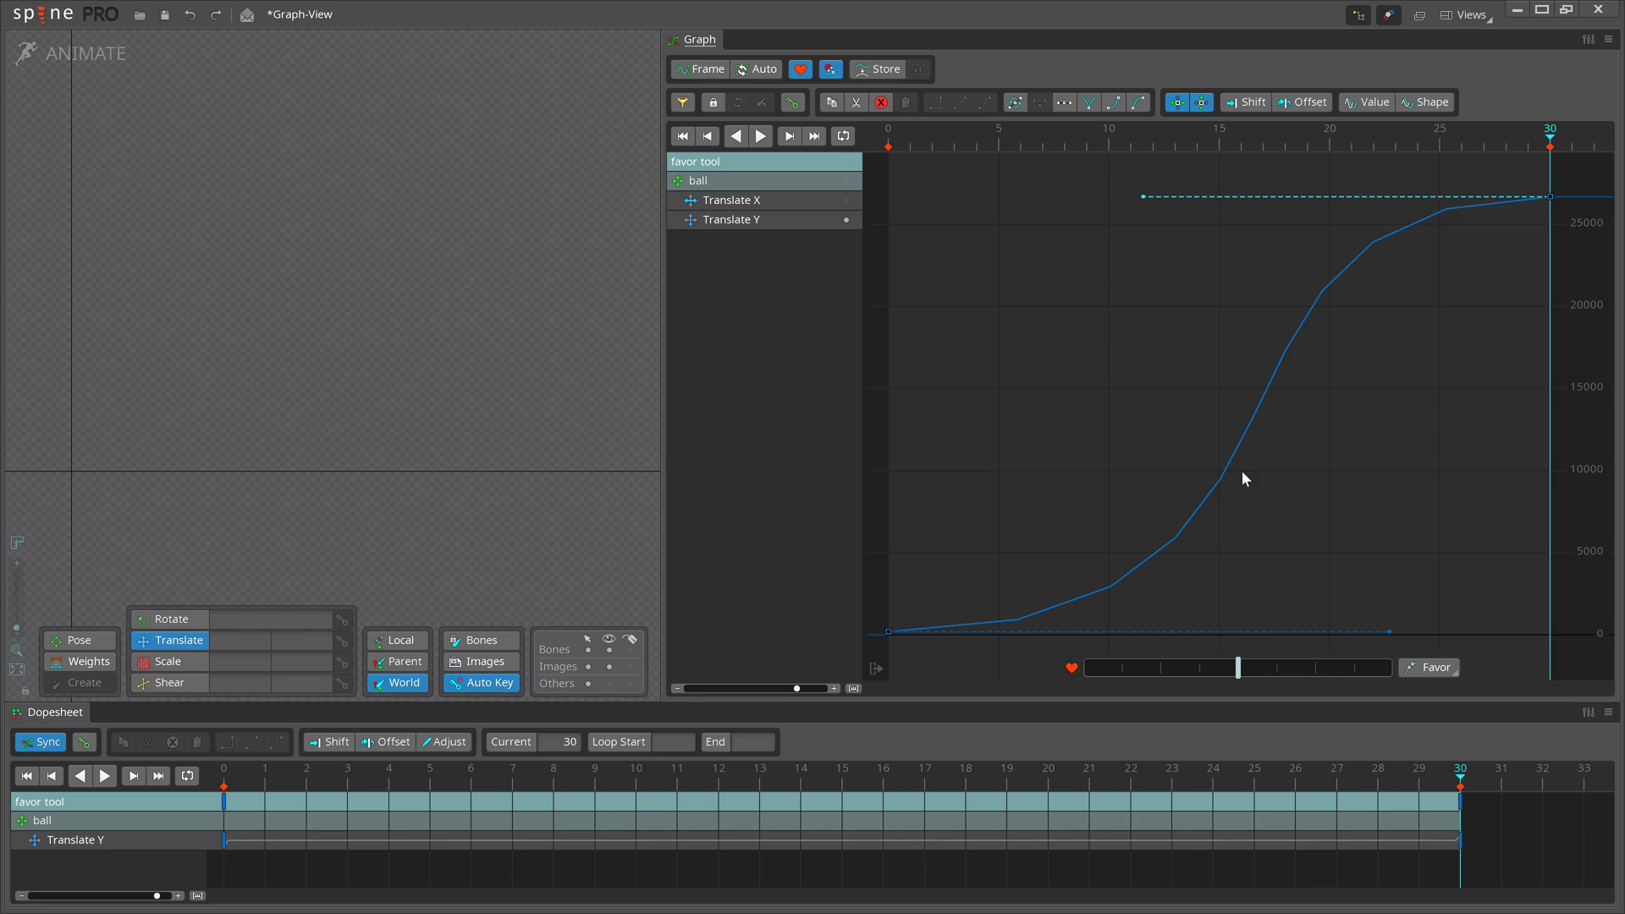
# Key the ball bone's Translate Y at frames 5 and 22 (814.25 and 23833).
pyautogui.moveTo(1365, 765); pyautogui.dragTo(430, 814)
pyautogui.press('l')
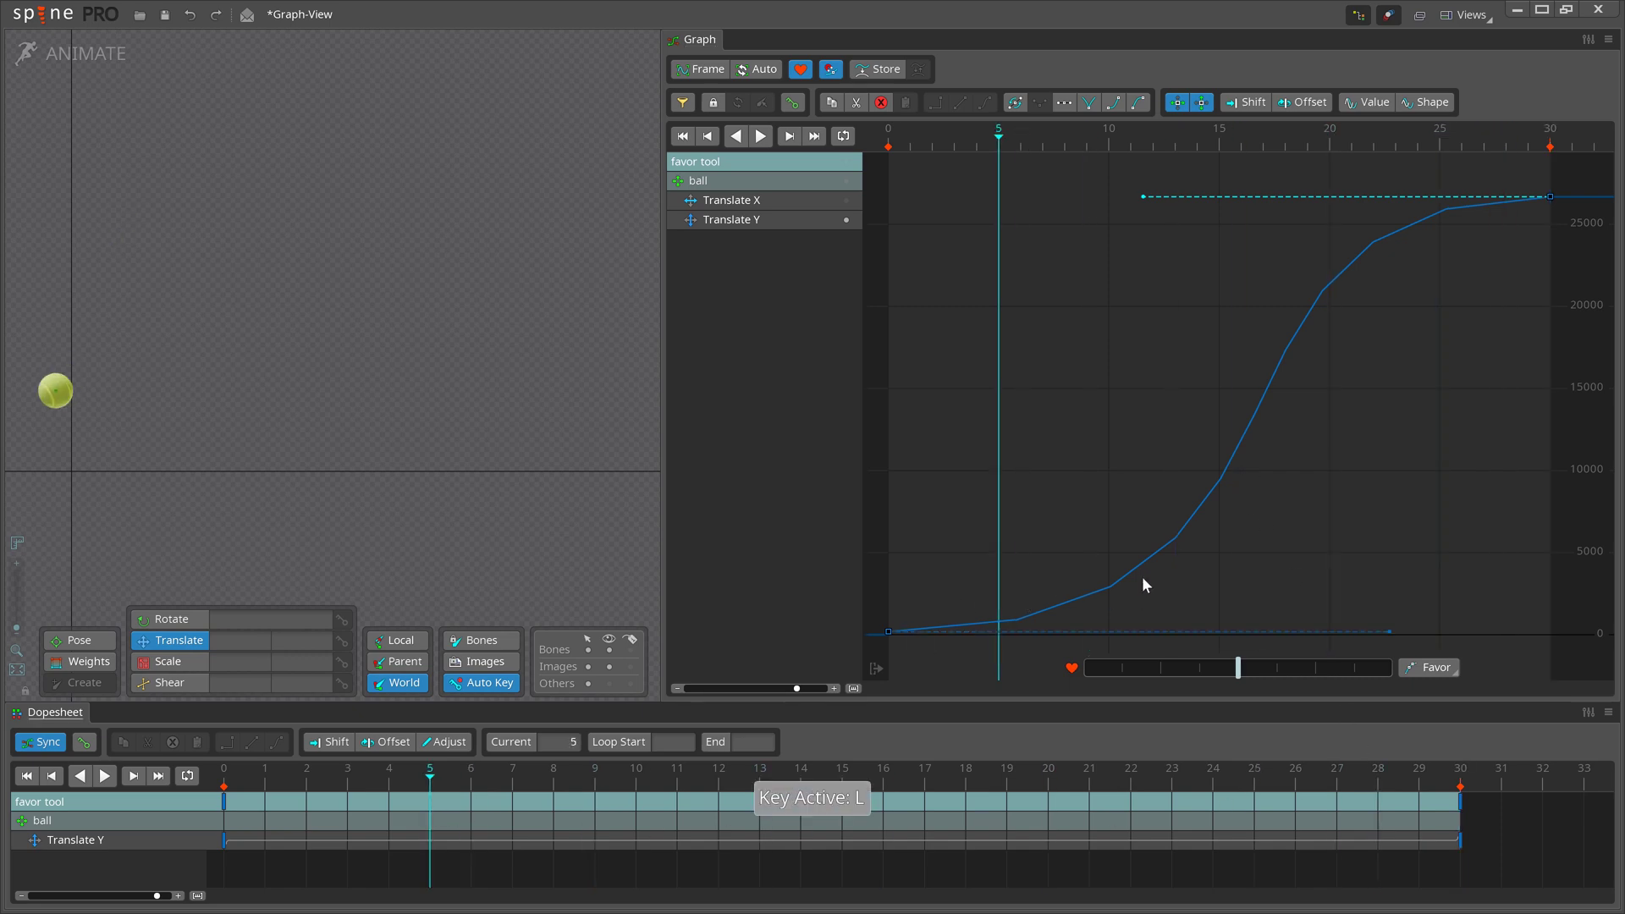
pyautogui.click(67, 393)
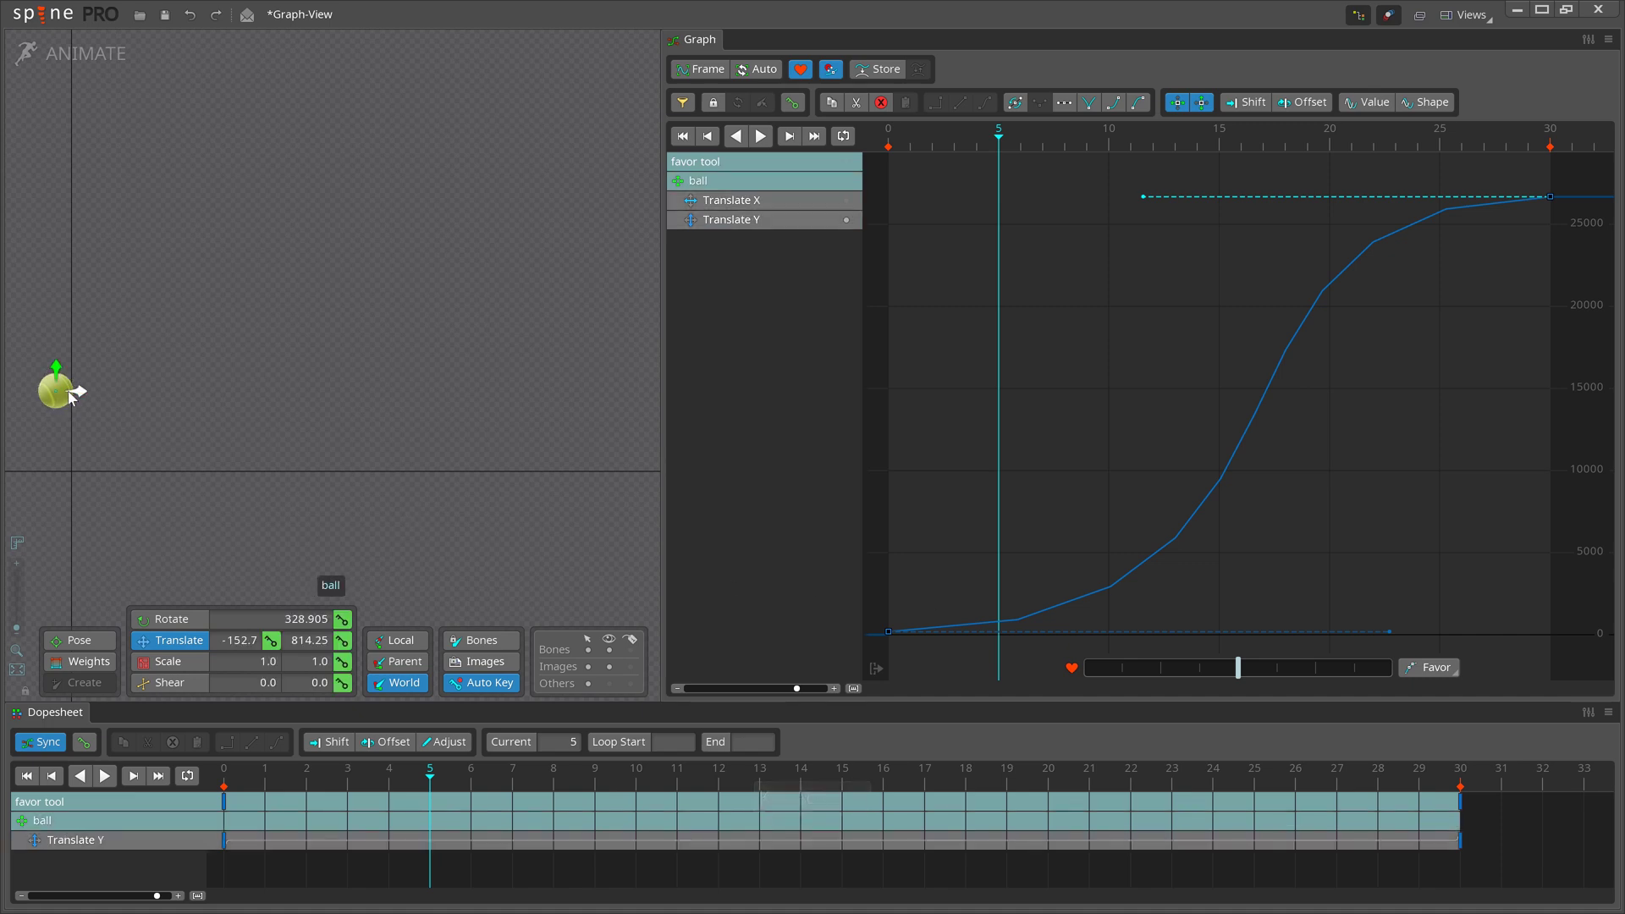
pyautogui.press('l')
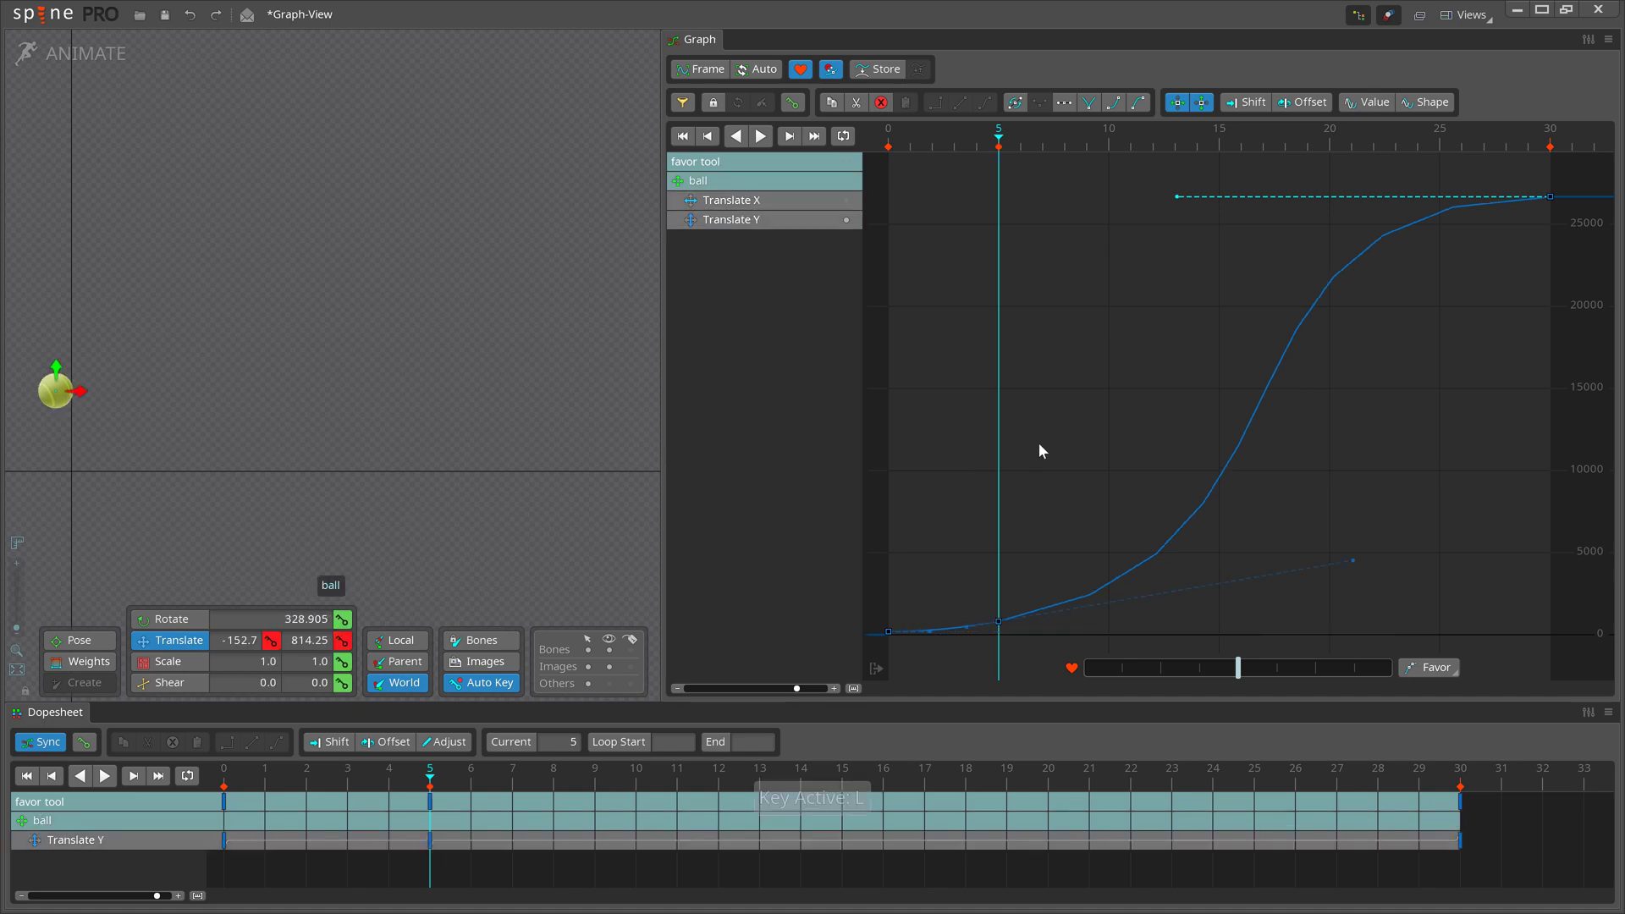
pyautogui.press('r')
pyautogui.press('r')
pyautogui.press('r')
pyautogui.press('r')
pyautogui.press('r')
pyautogui.press('r')
pyautogui.press('r')
pyautogui.press('r')
pyautogui.press('r')
pyautogui.press('r')
pyautogui.press('r')
pyautogui.press('r')
pyautogui.press('r')
pyautogui.press('r')
pyautogui.press('r')
pyautogui.press('r')
pyautogui.press('r')
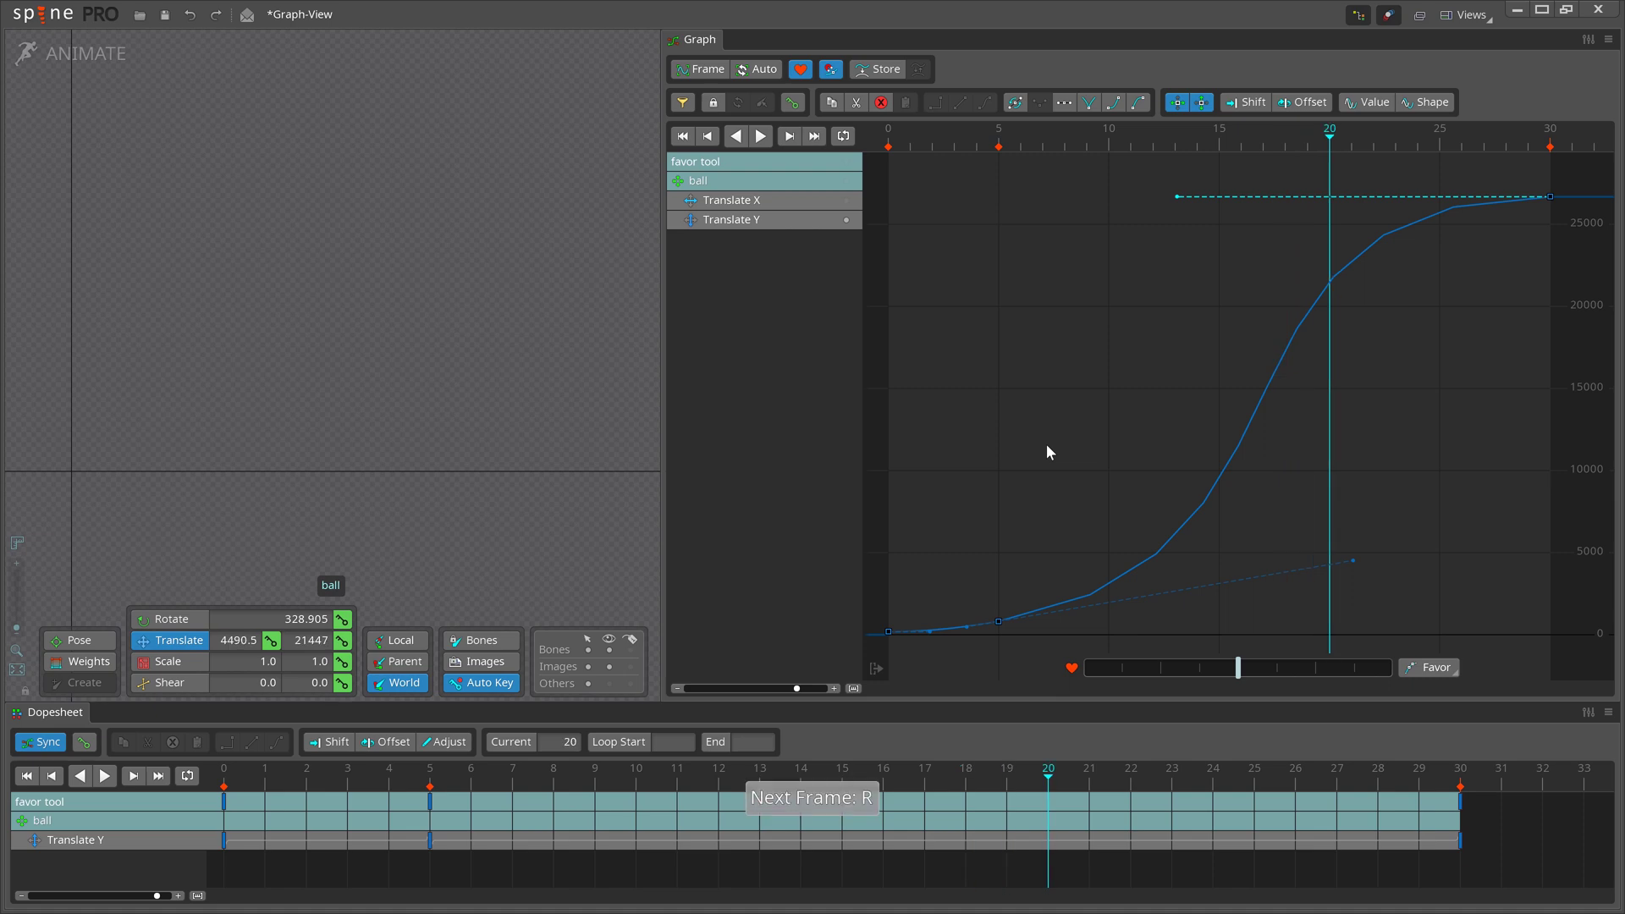
pyautogui.press('l')
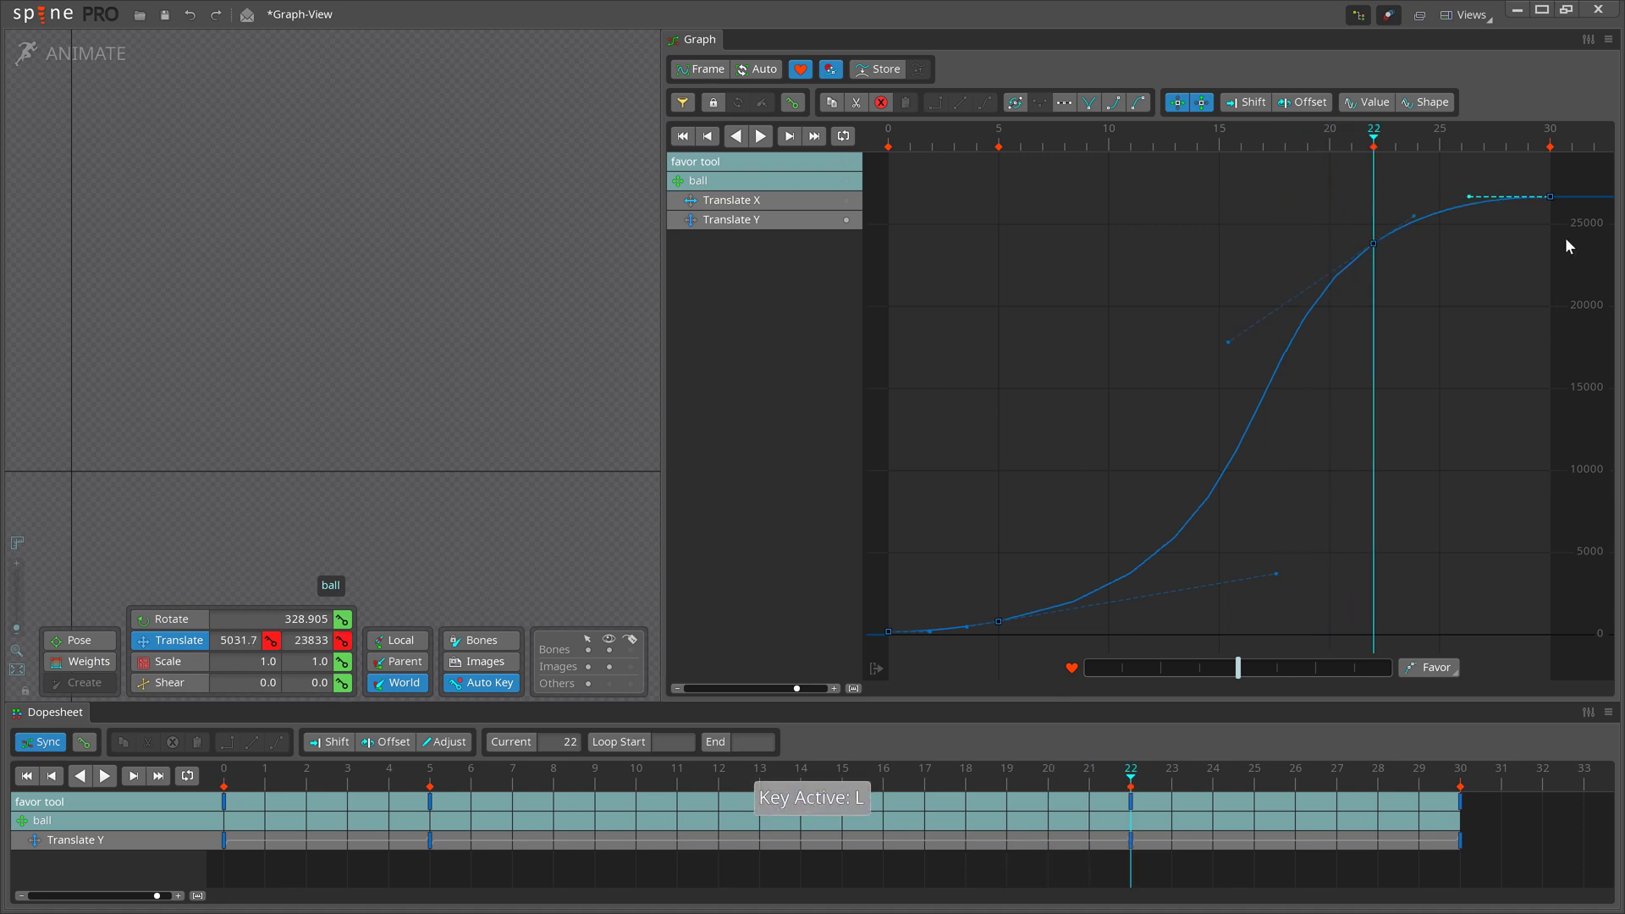